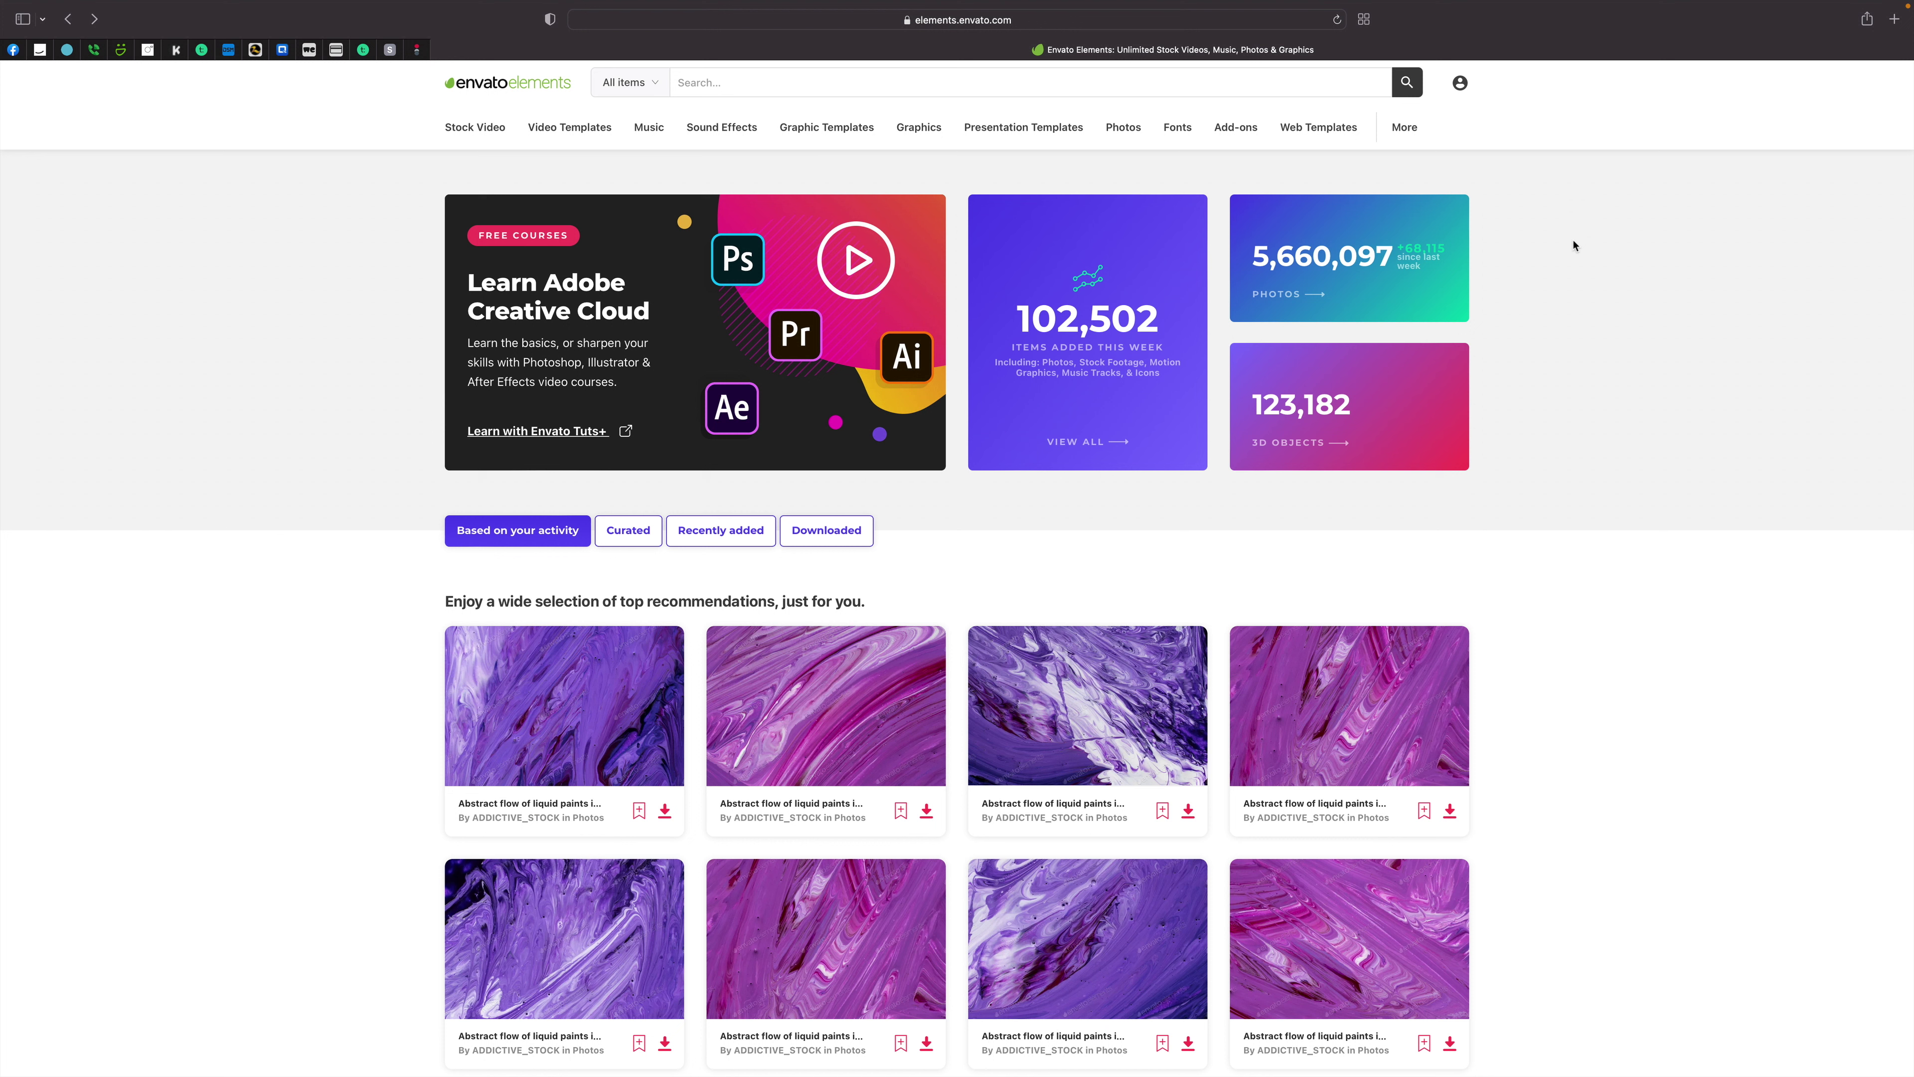
pyautogui.scroll(-5, 1635, 440)
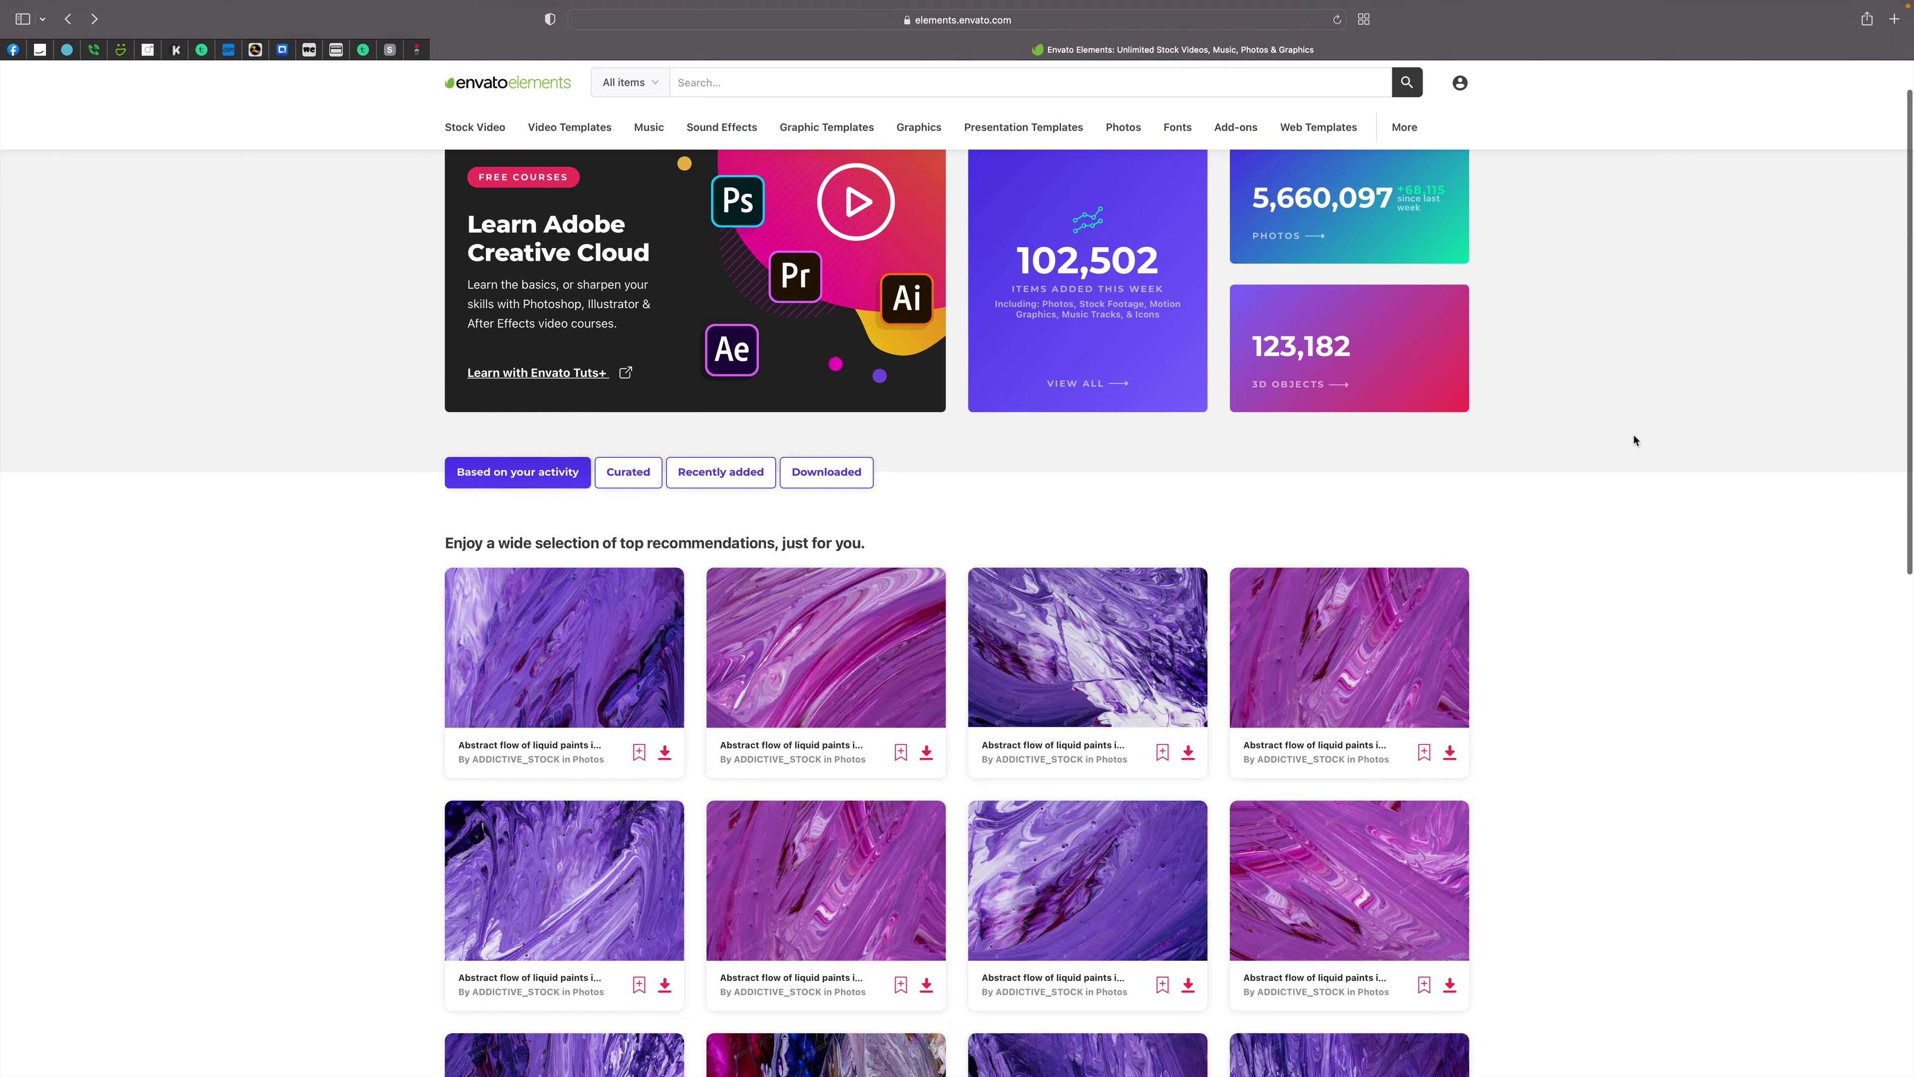
pyautogui.scroll(-2, 1634, 440)
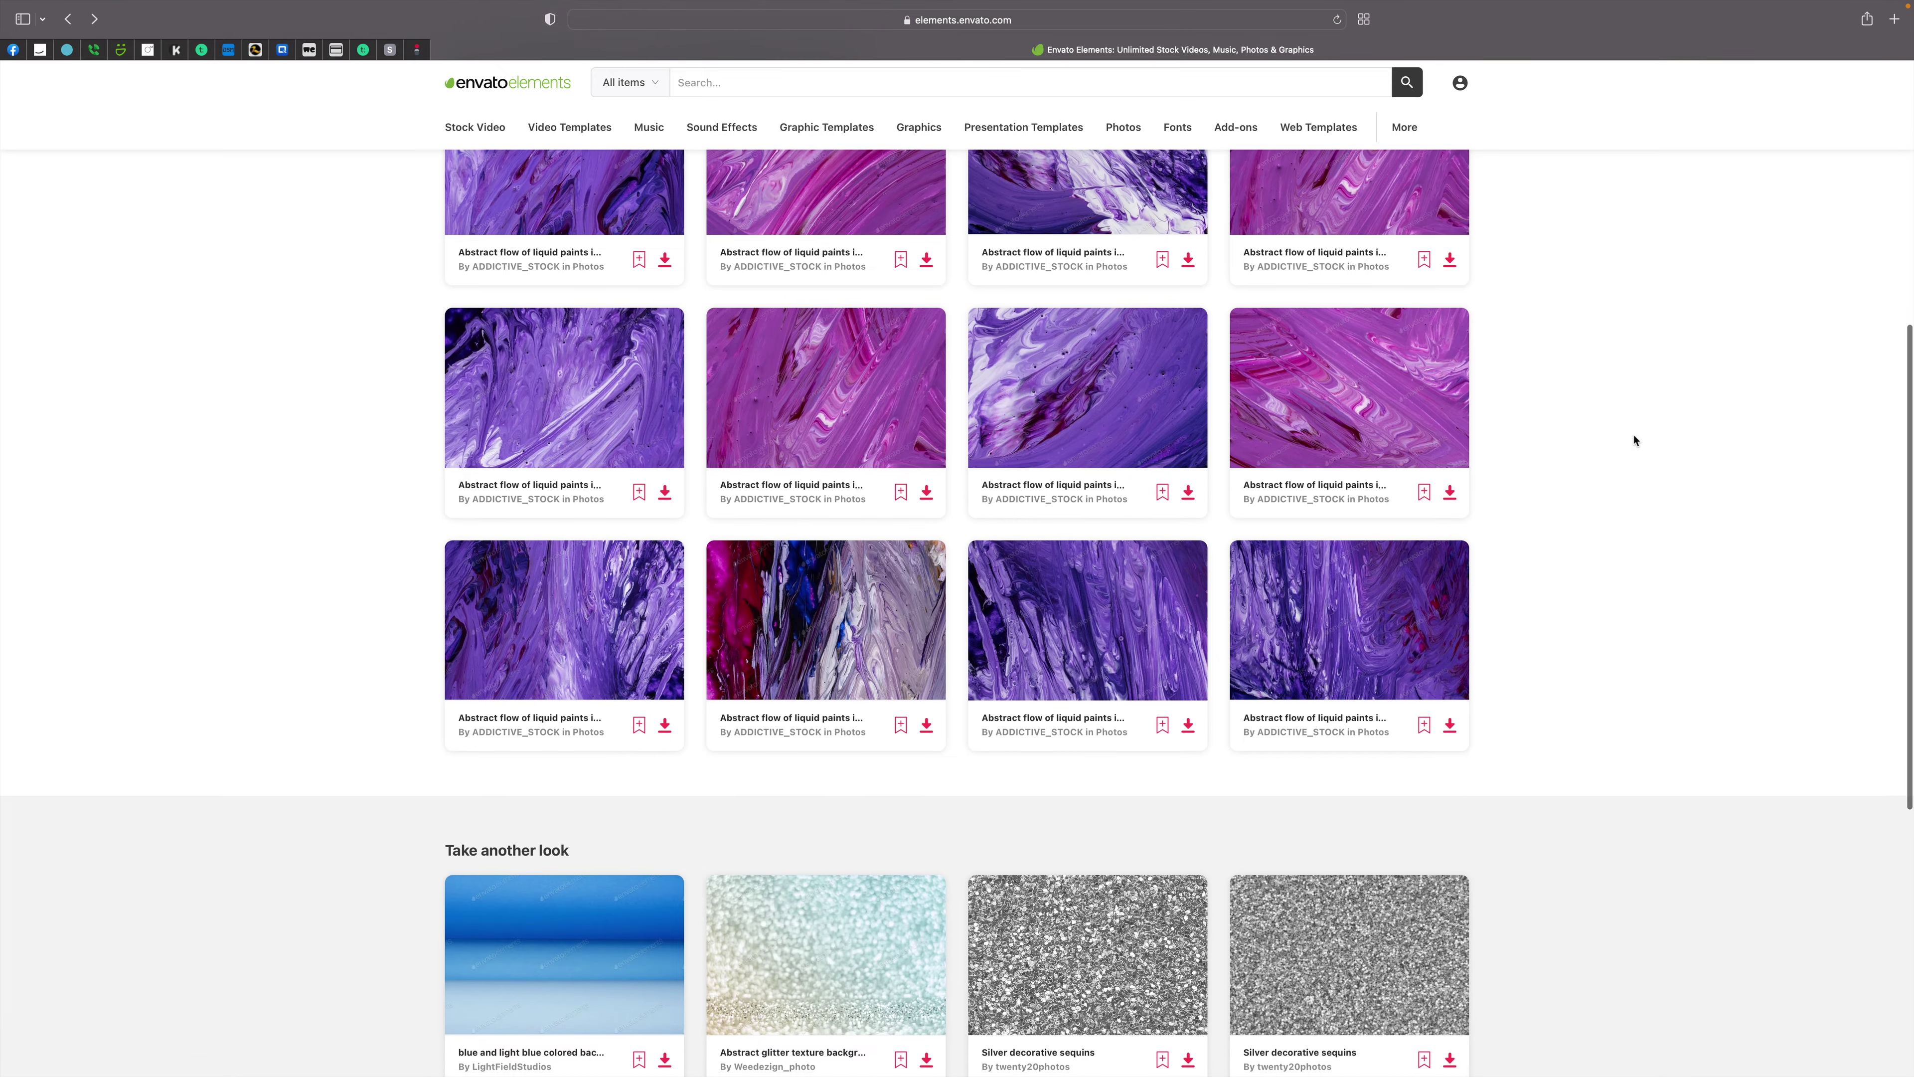
pyautogui.scroll(3, 1635, 440)
pyautogui.scroll(4, 1634, 440)
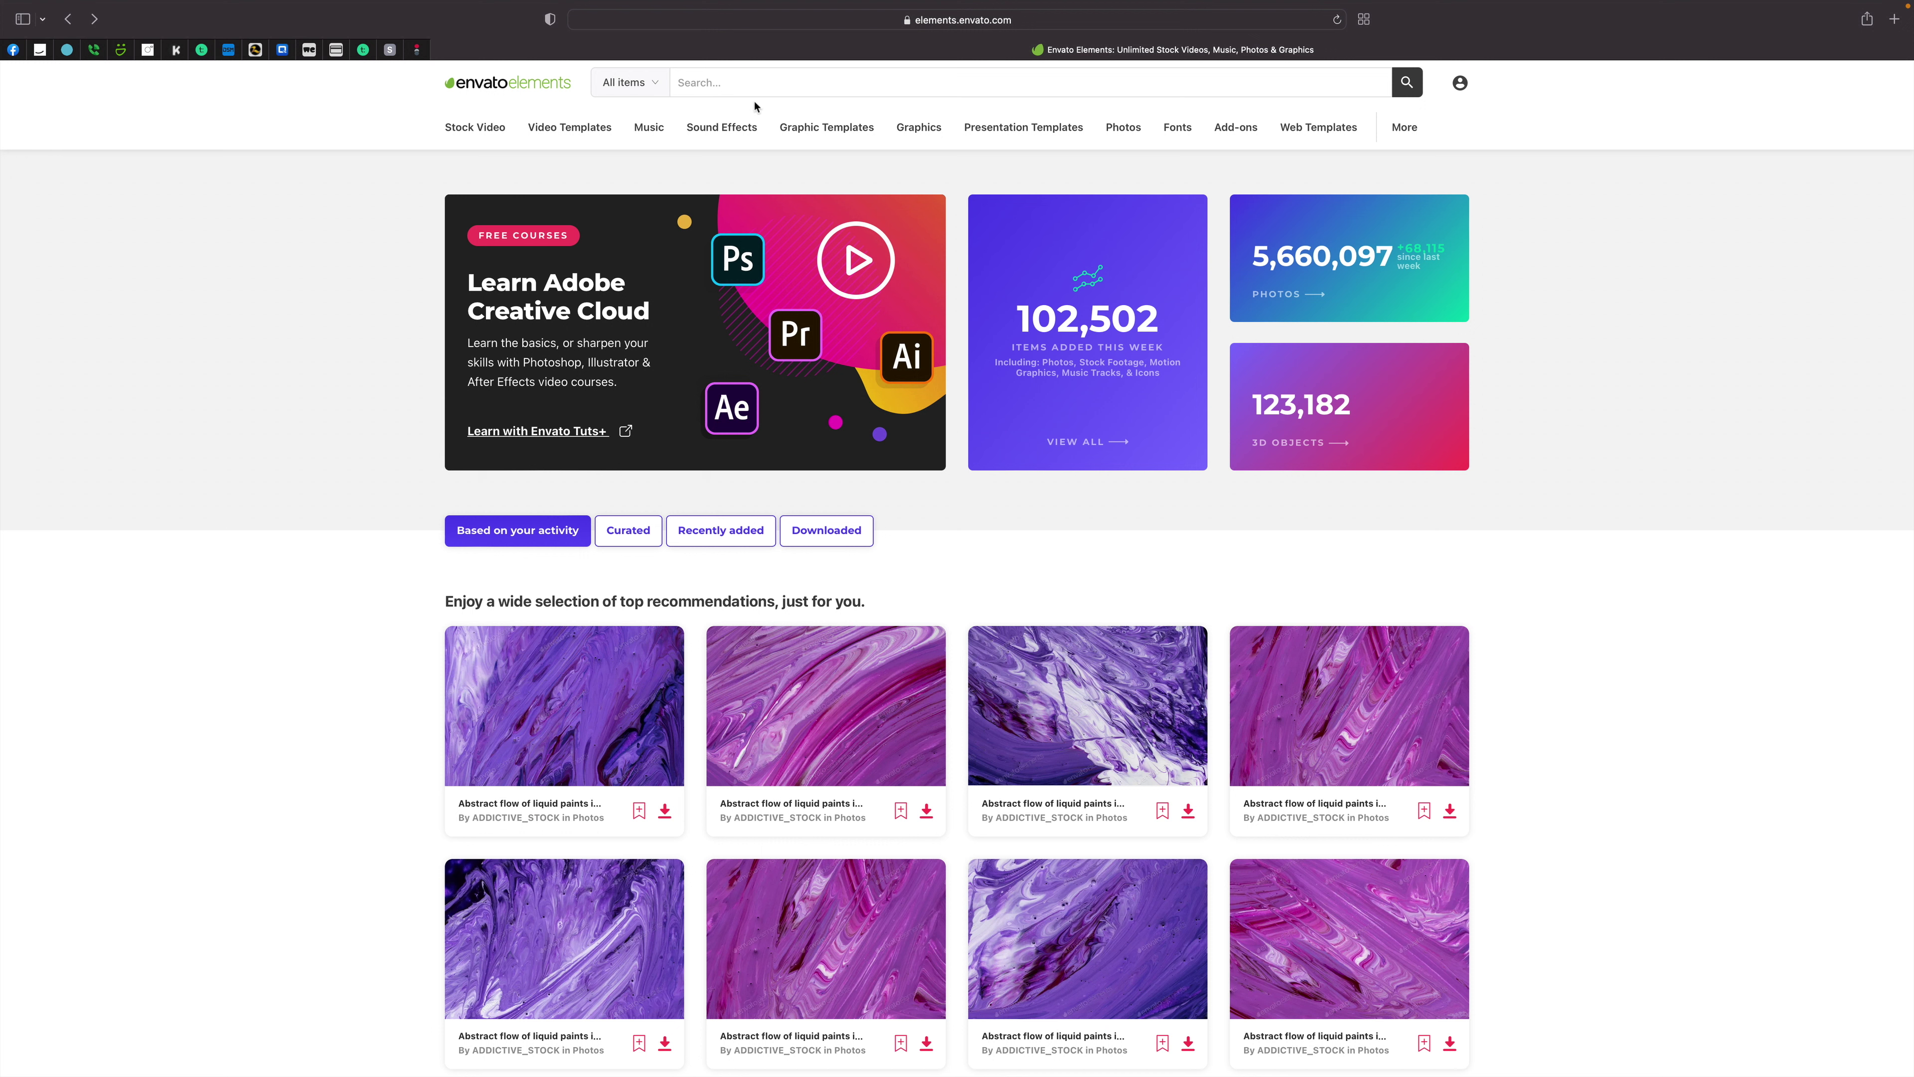
pyautogui.moveTo(754, 138)
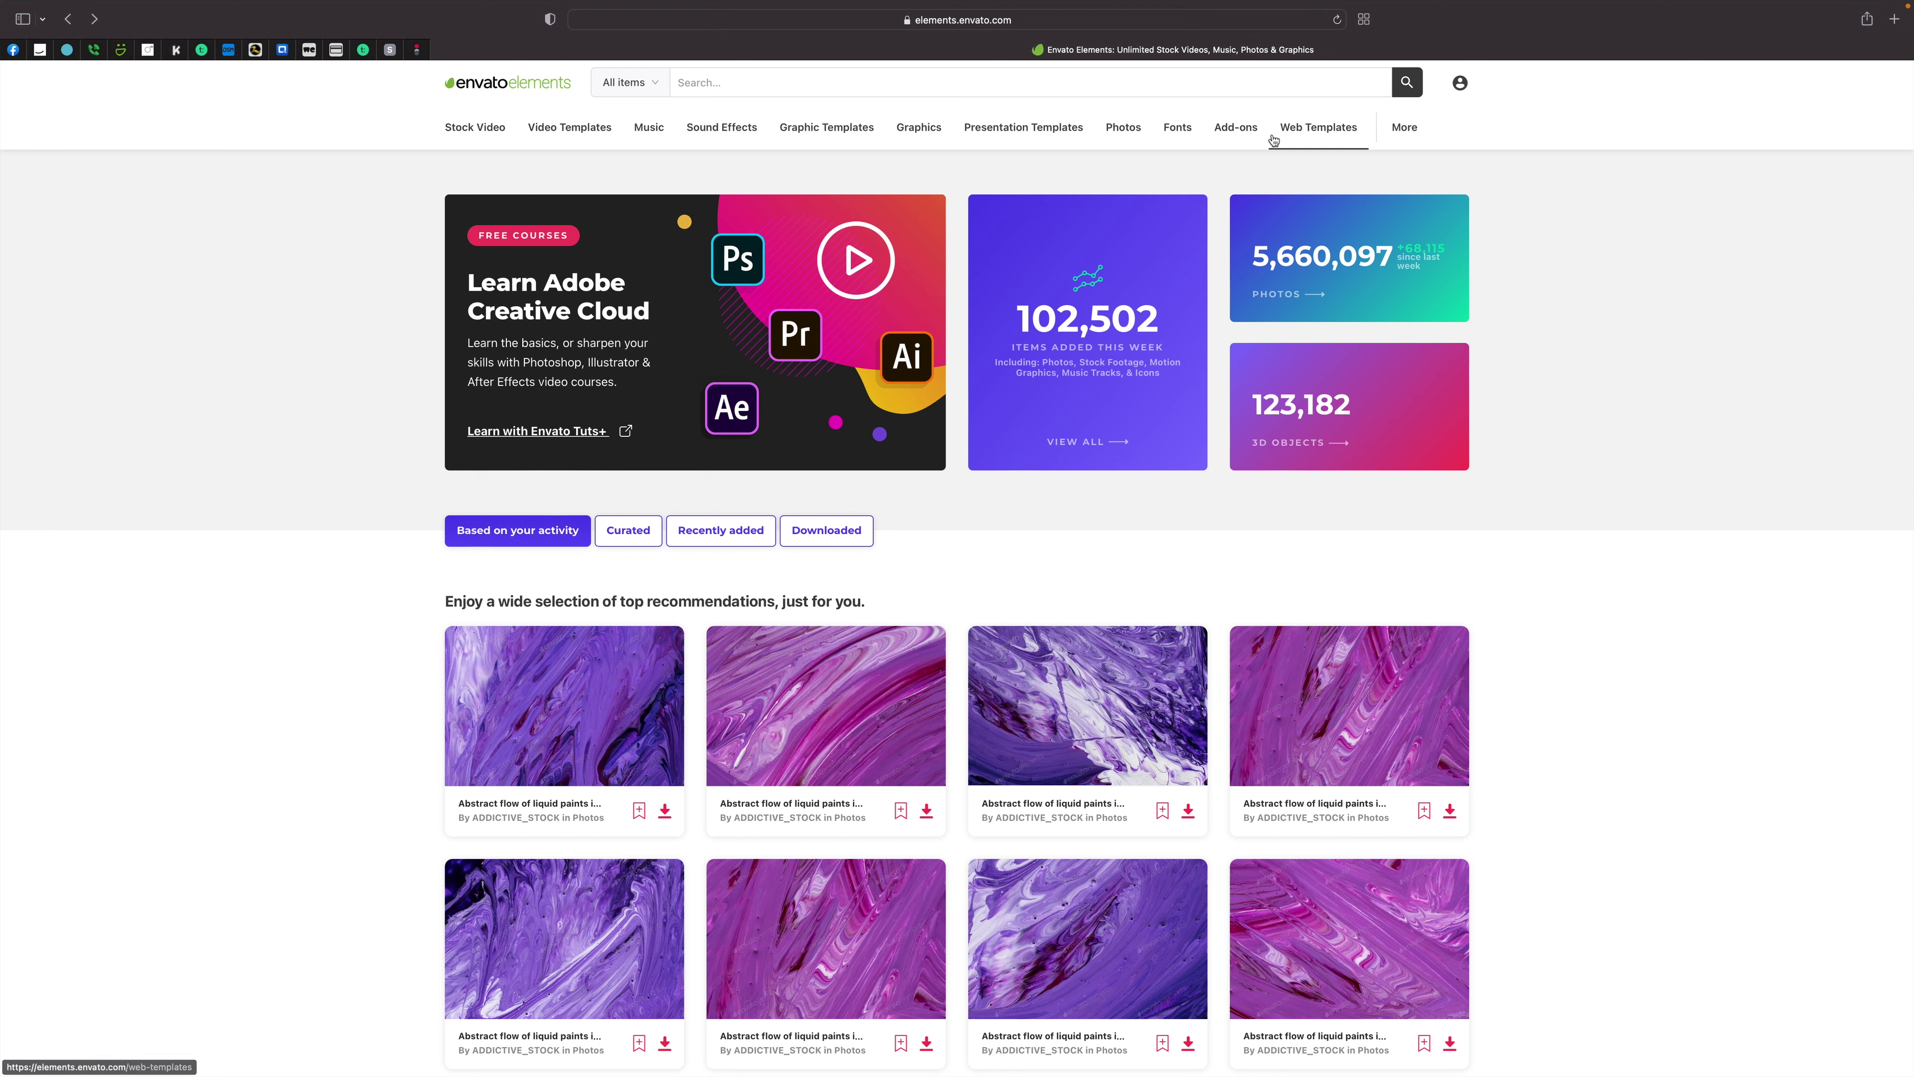
pyautogui.moveTo(1219, 140)
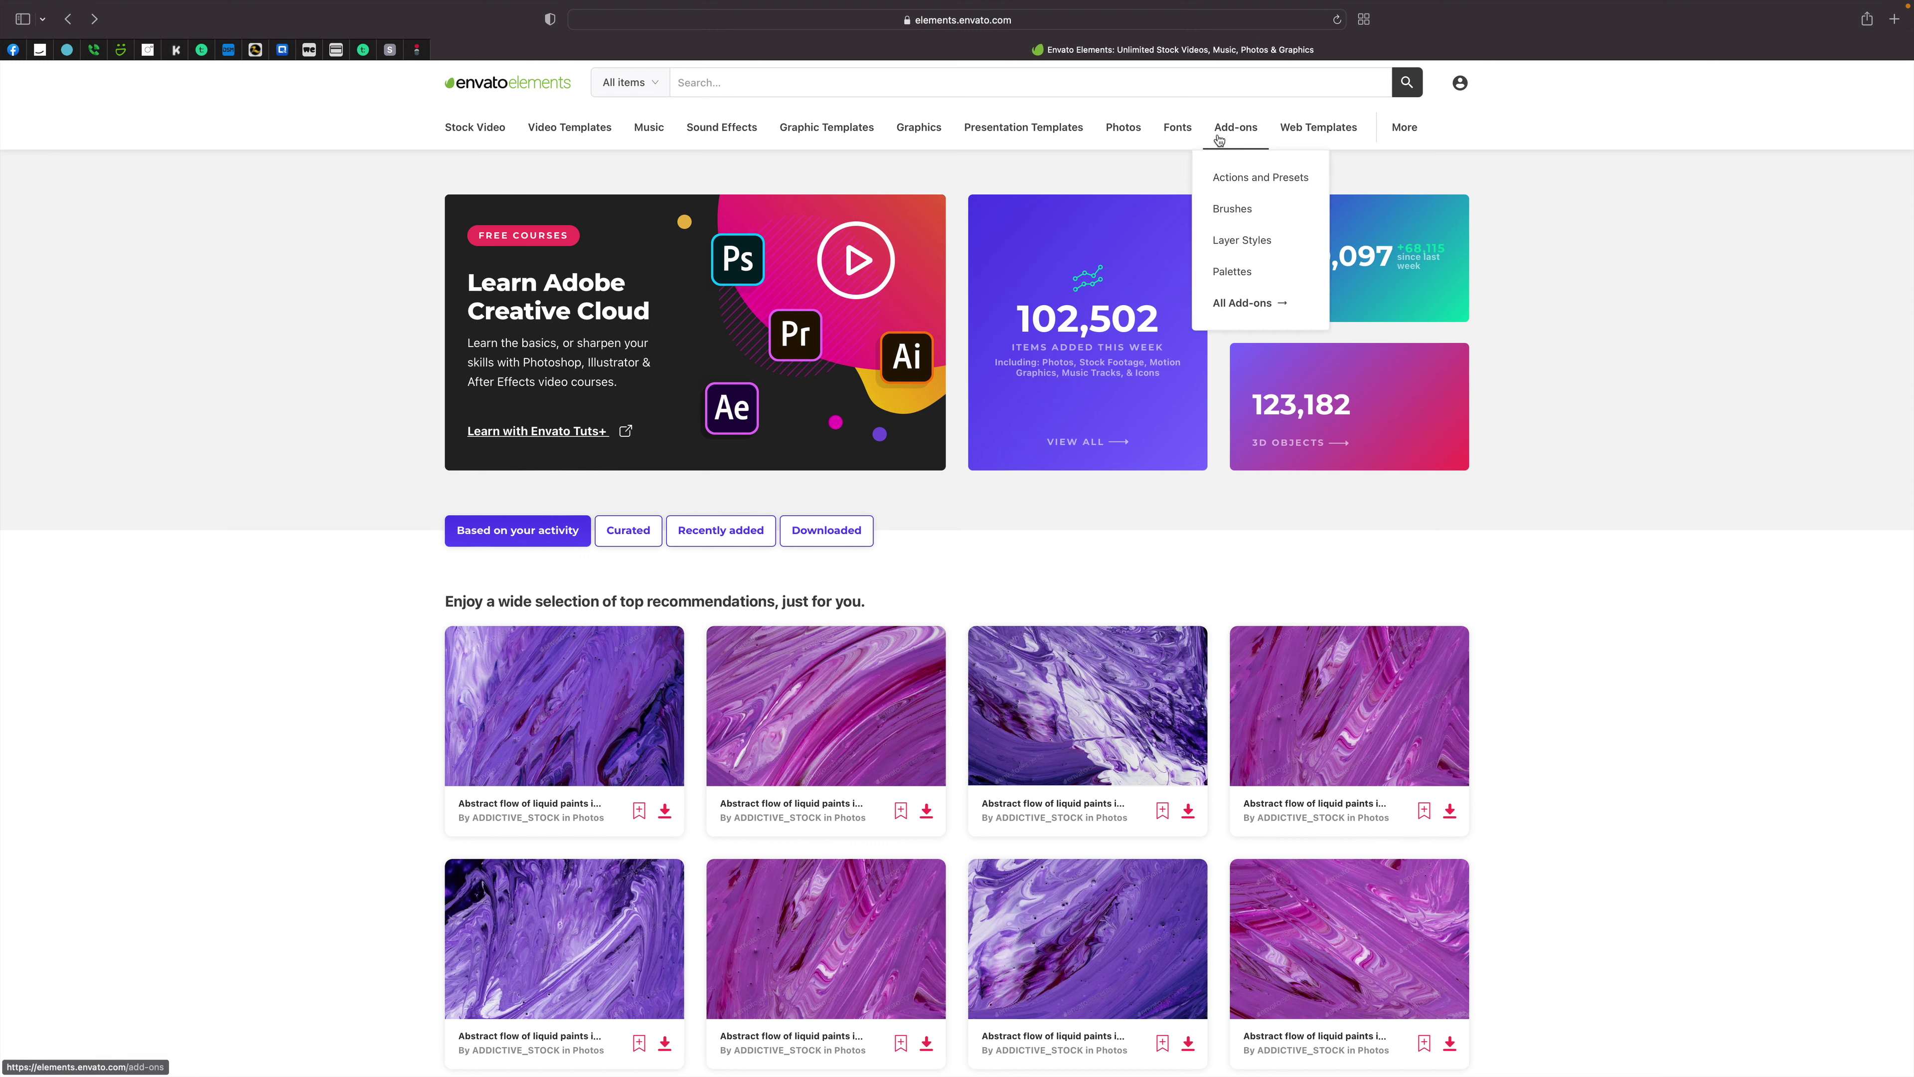
# - Search the Envato Elements photos for "pink background" and browse the results
pyautogui.click(708, 89)
pyautogui.write('PINK BAC')
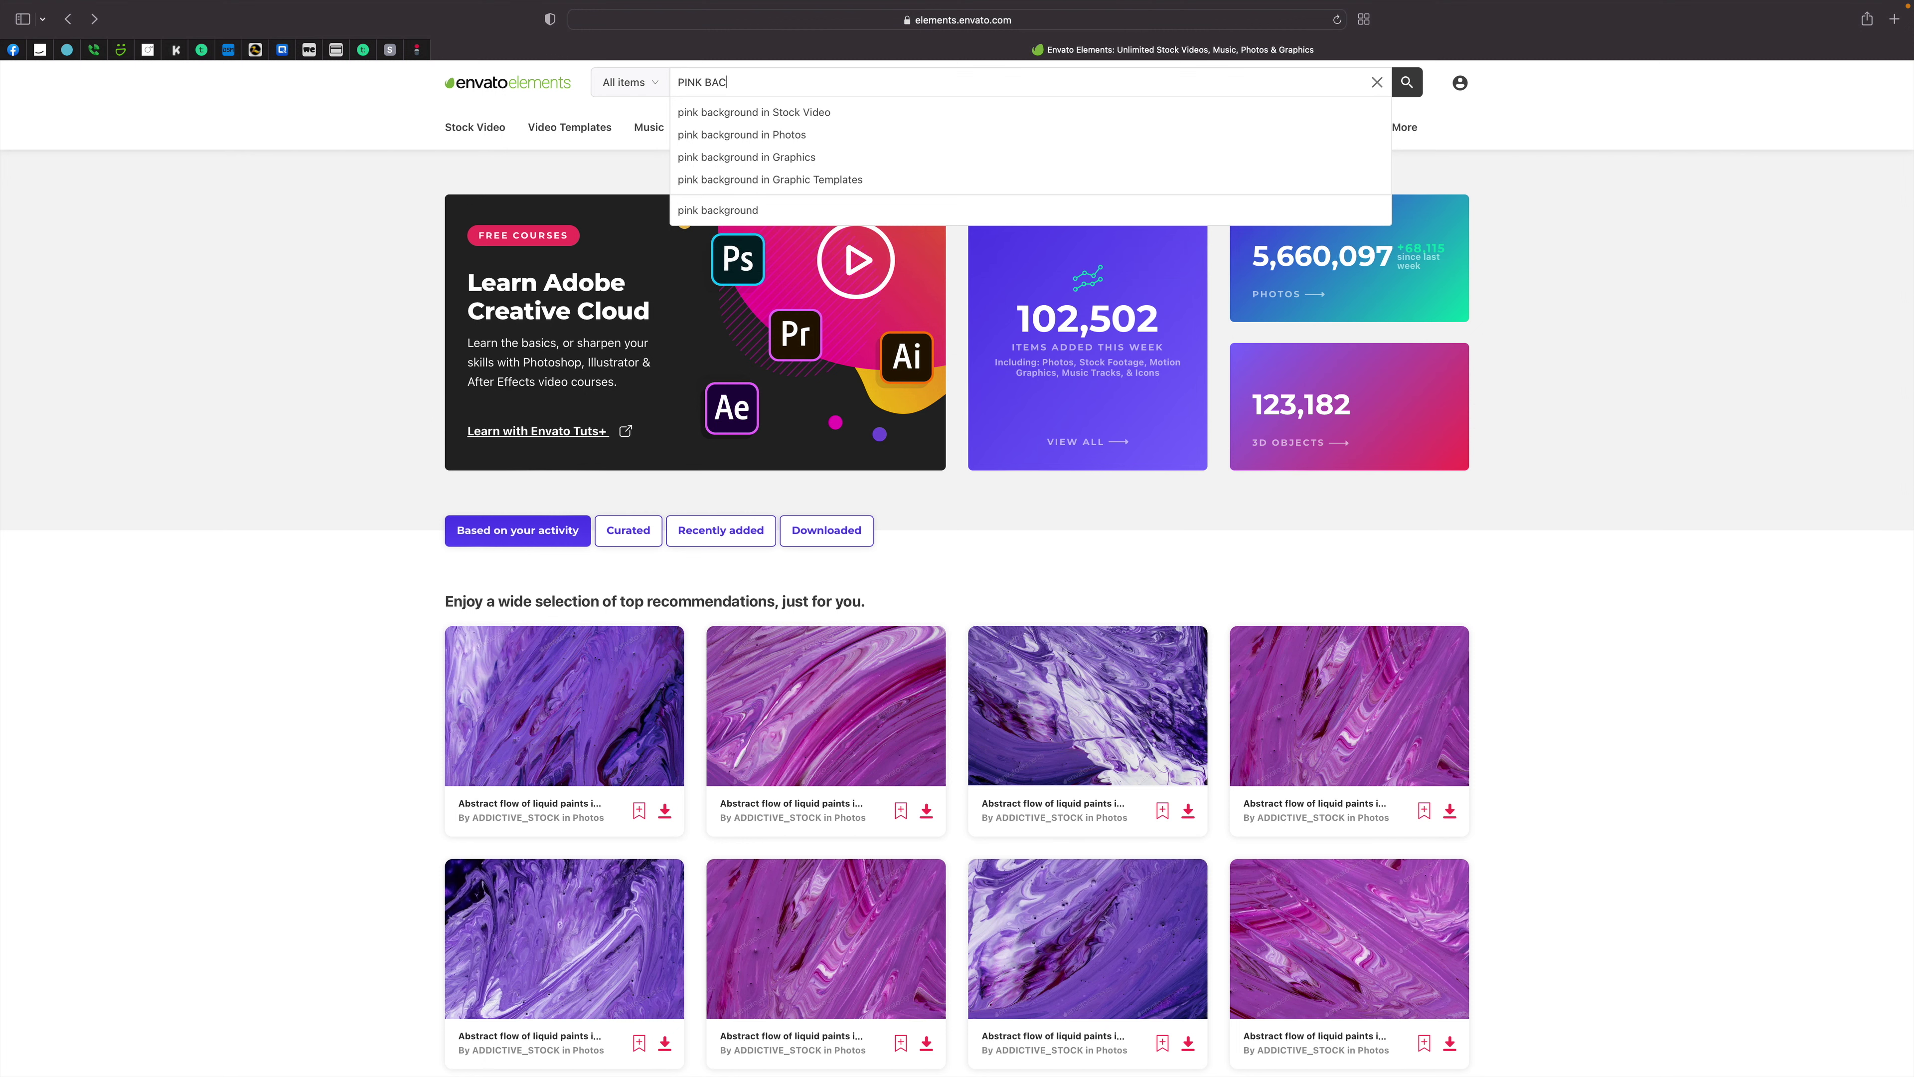
pyautogui.click(722, 134)
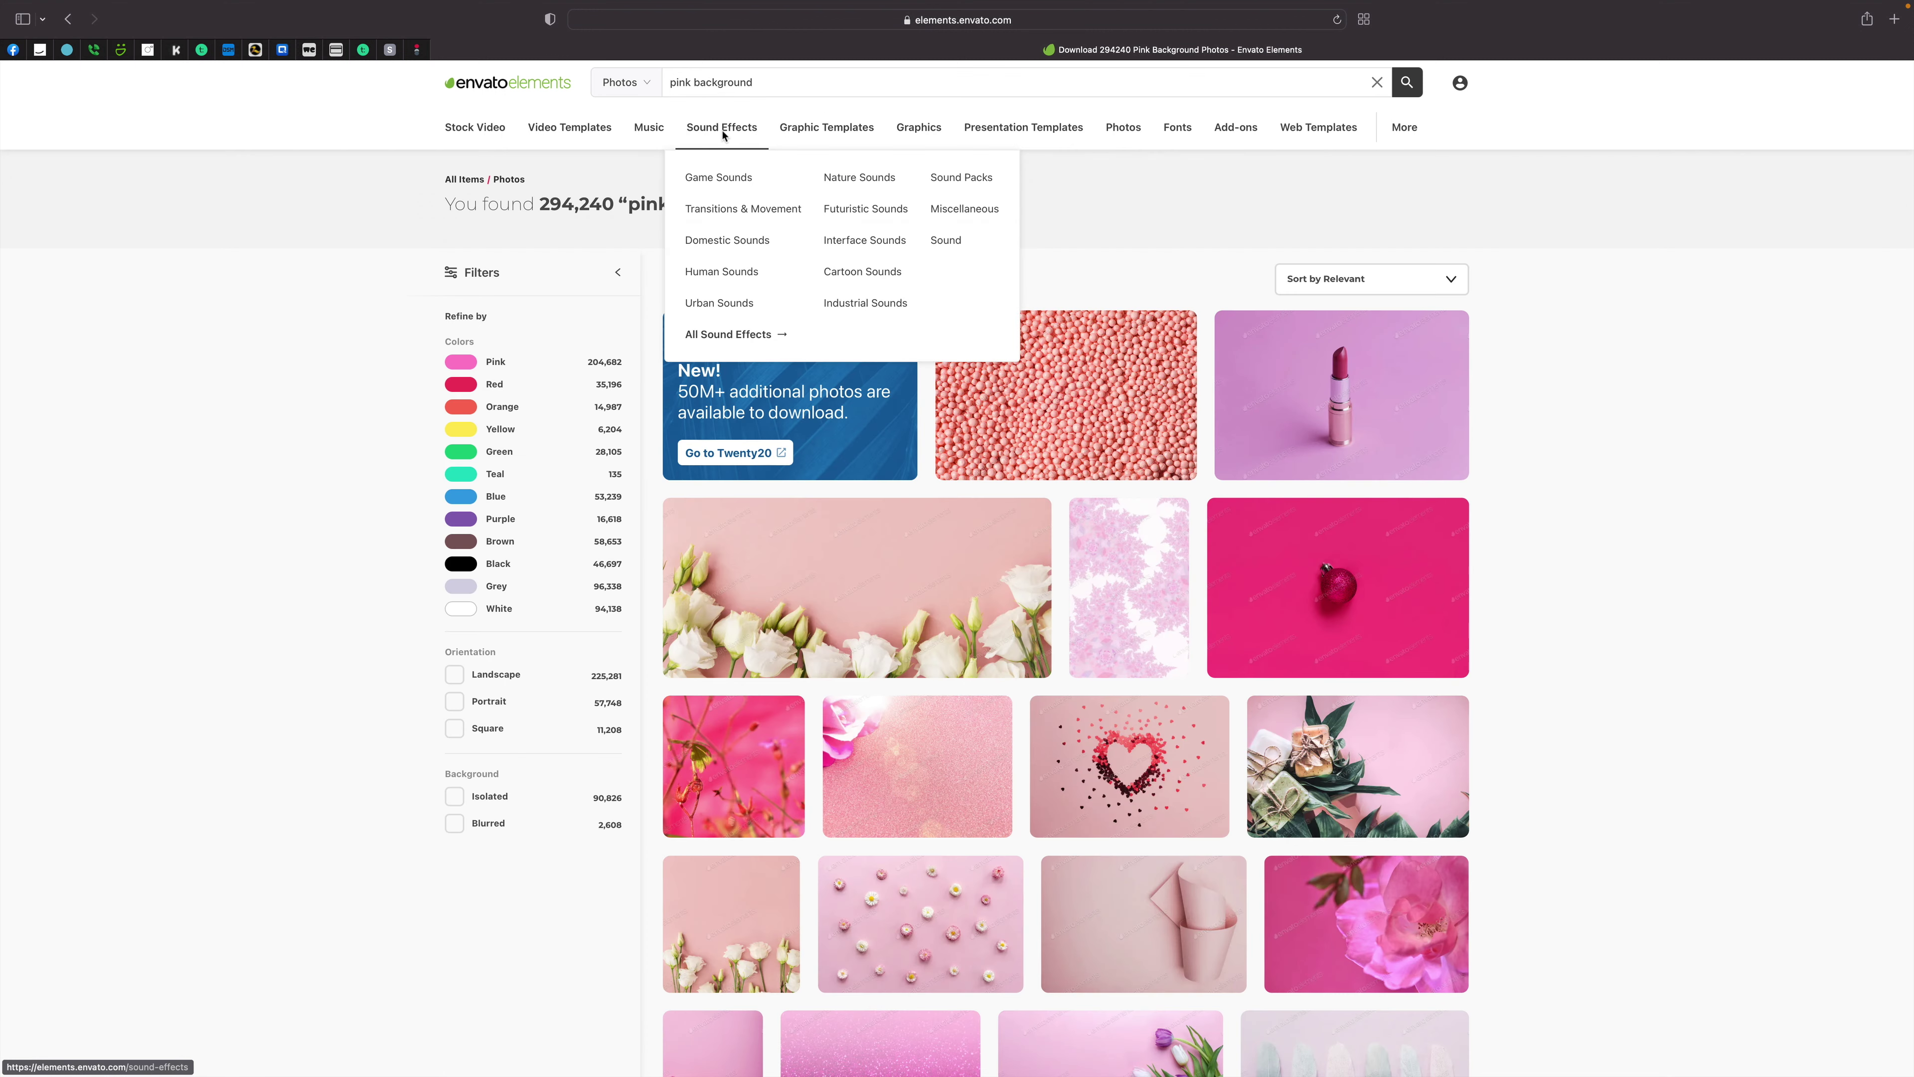
pyautogui.scroll(-3, 1508, 537)
pyautogui.scroll(-1, 1509, 538)
pyautogui.scroll(-15, 1508, 537)
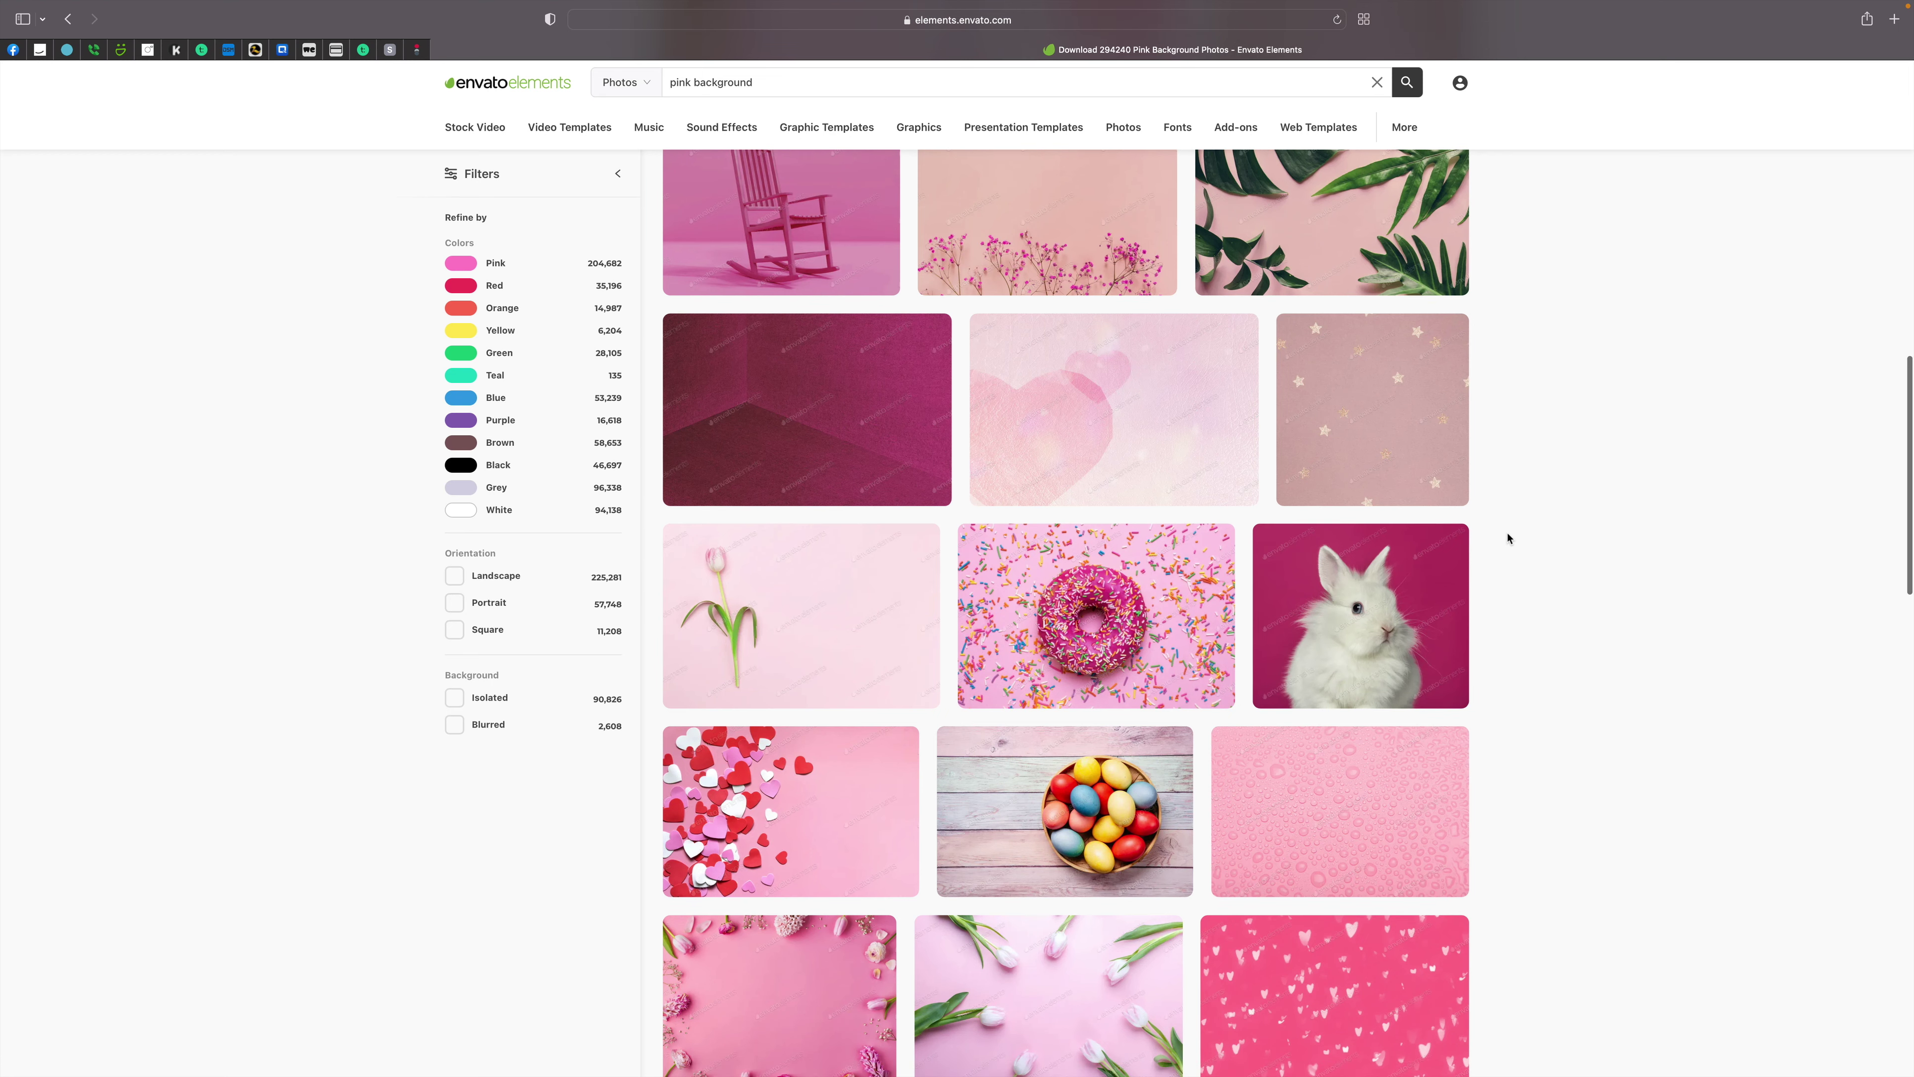
pyautogui.scroll(-6, 1508, 537)
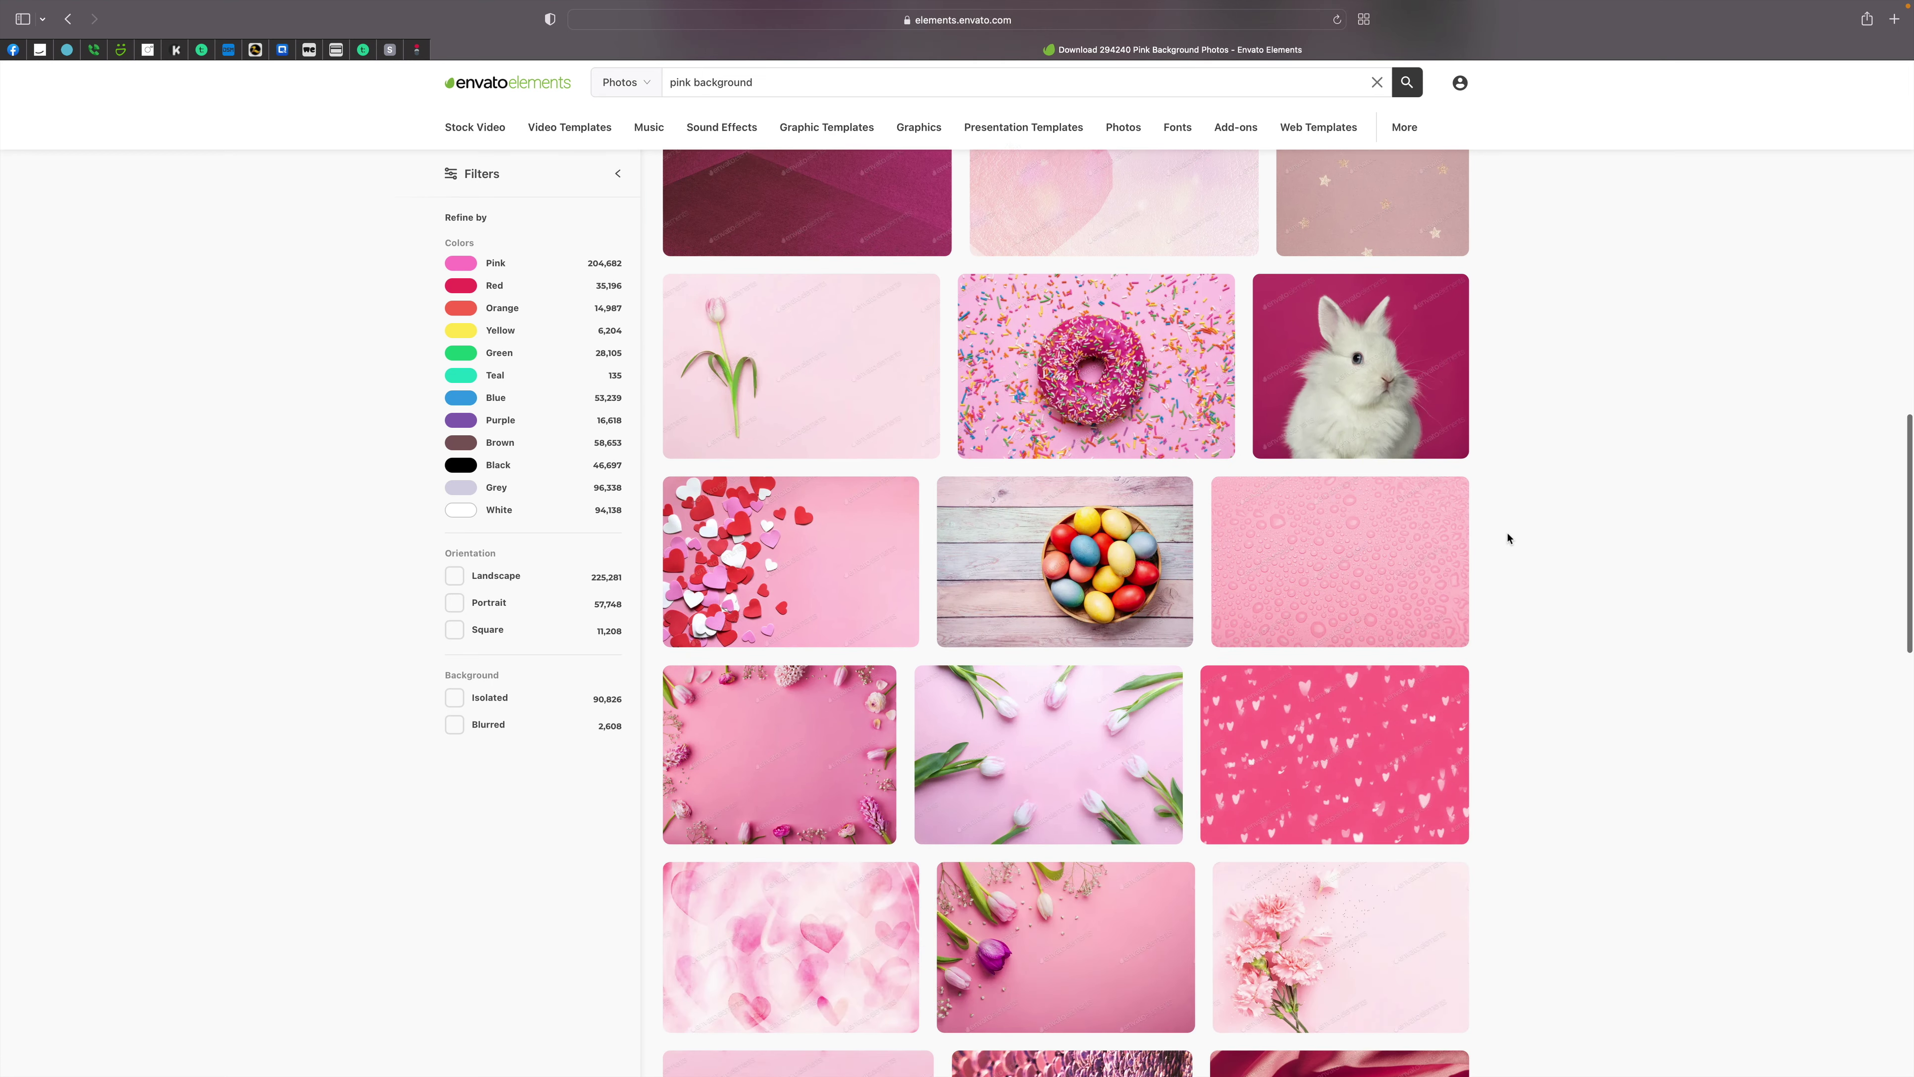
pyautogui.scroll(20, 1508, 537)
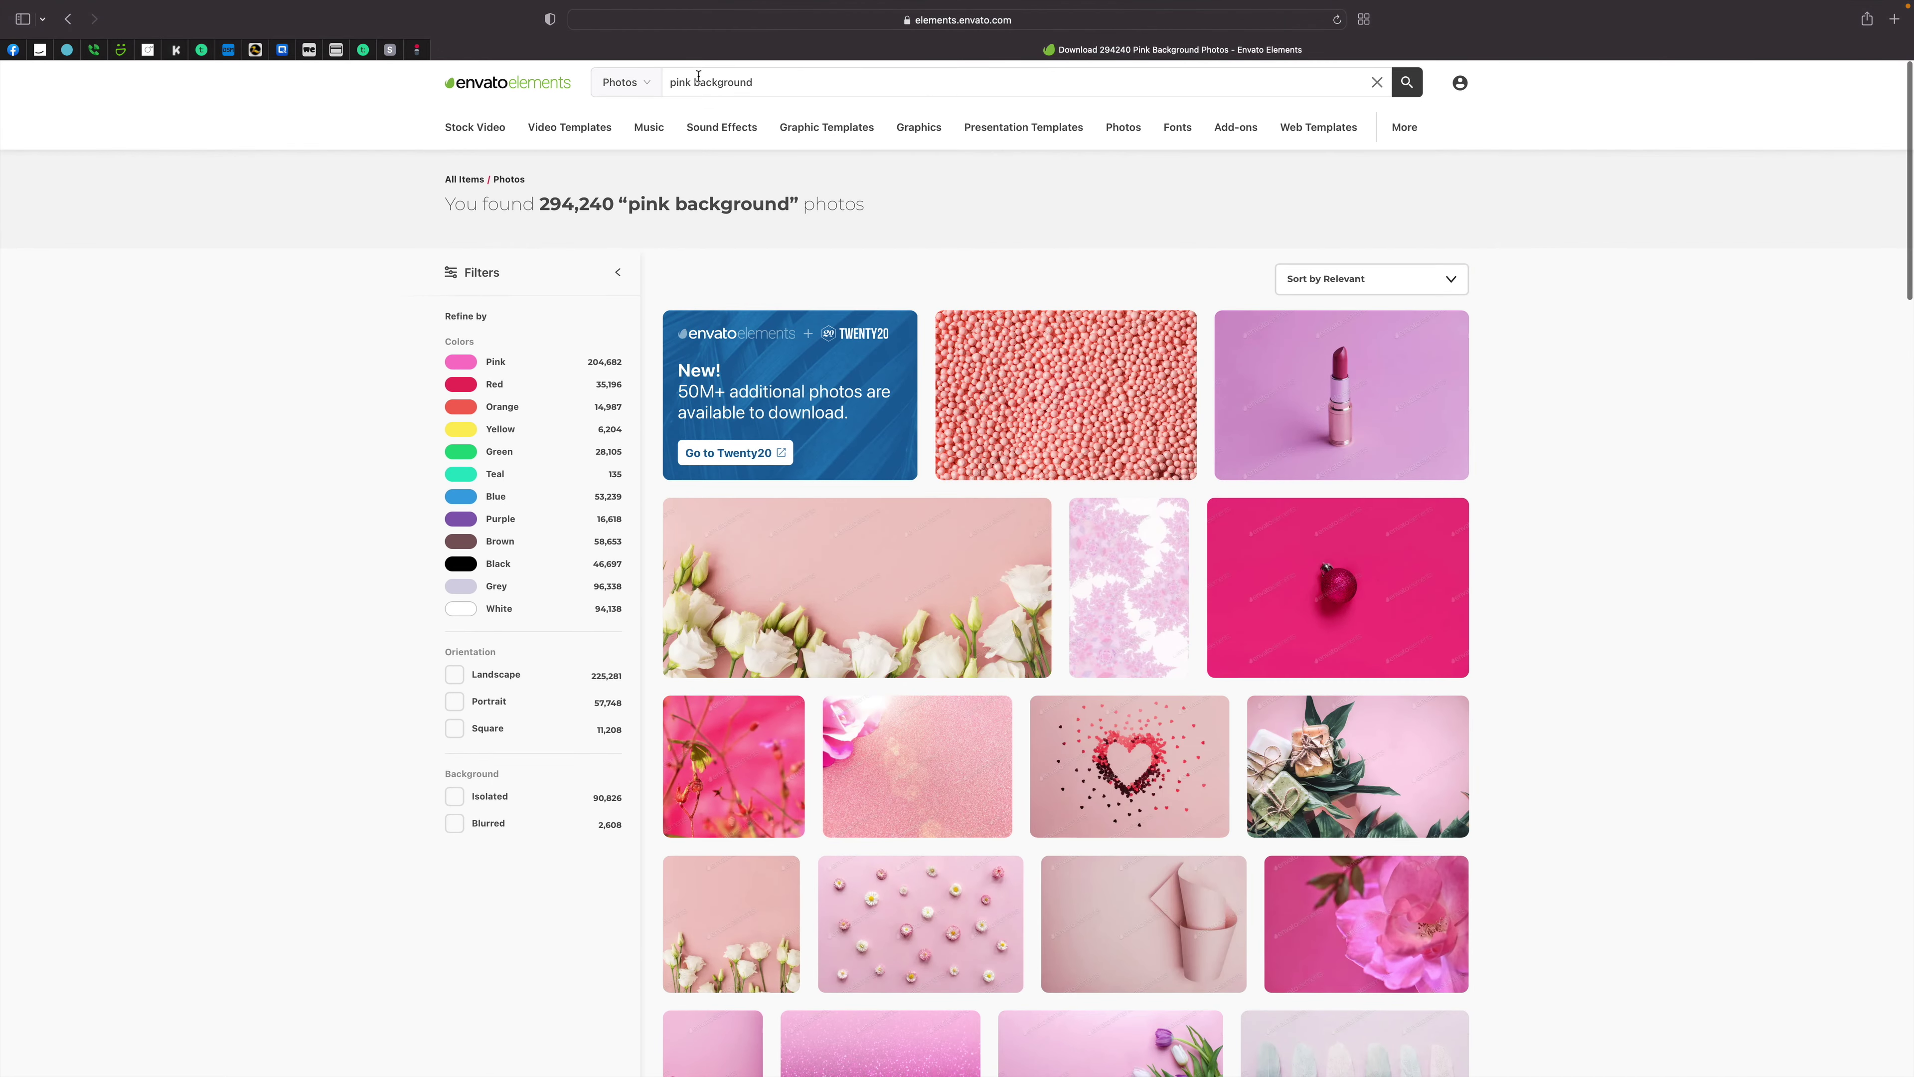
# - Change the photo search to "pink abstract" and browse the matching images
pyautogui.click(697, 82)
pyautogui.doubleClick(697, 81)
pyautogui.write('A')
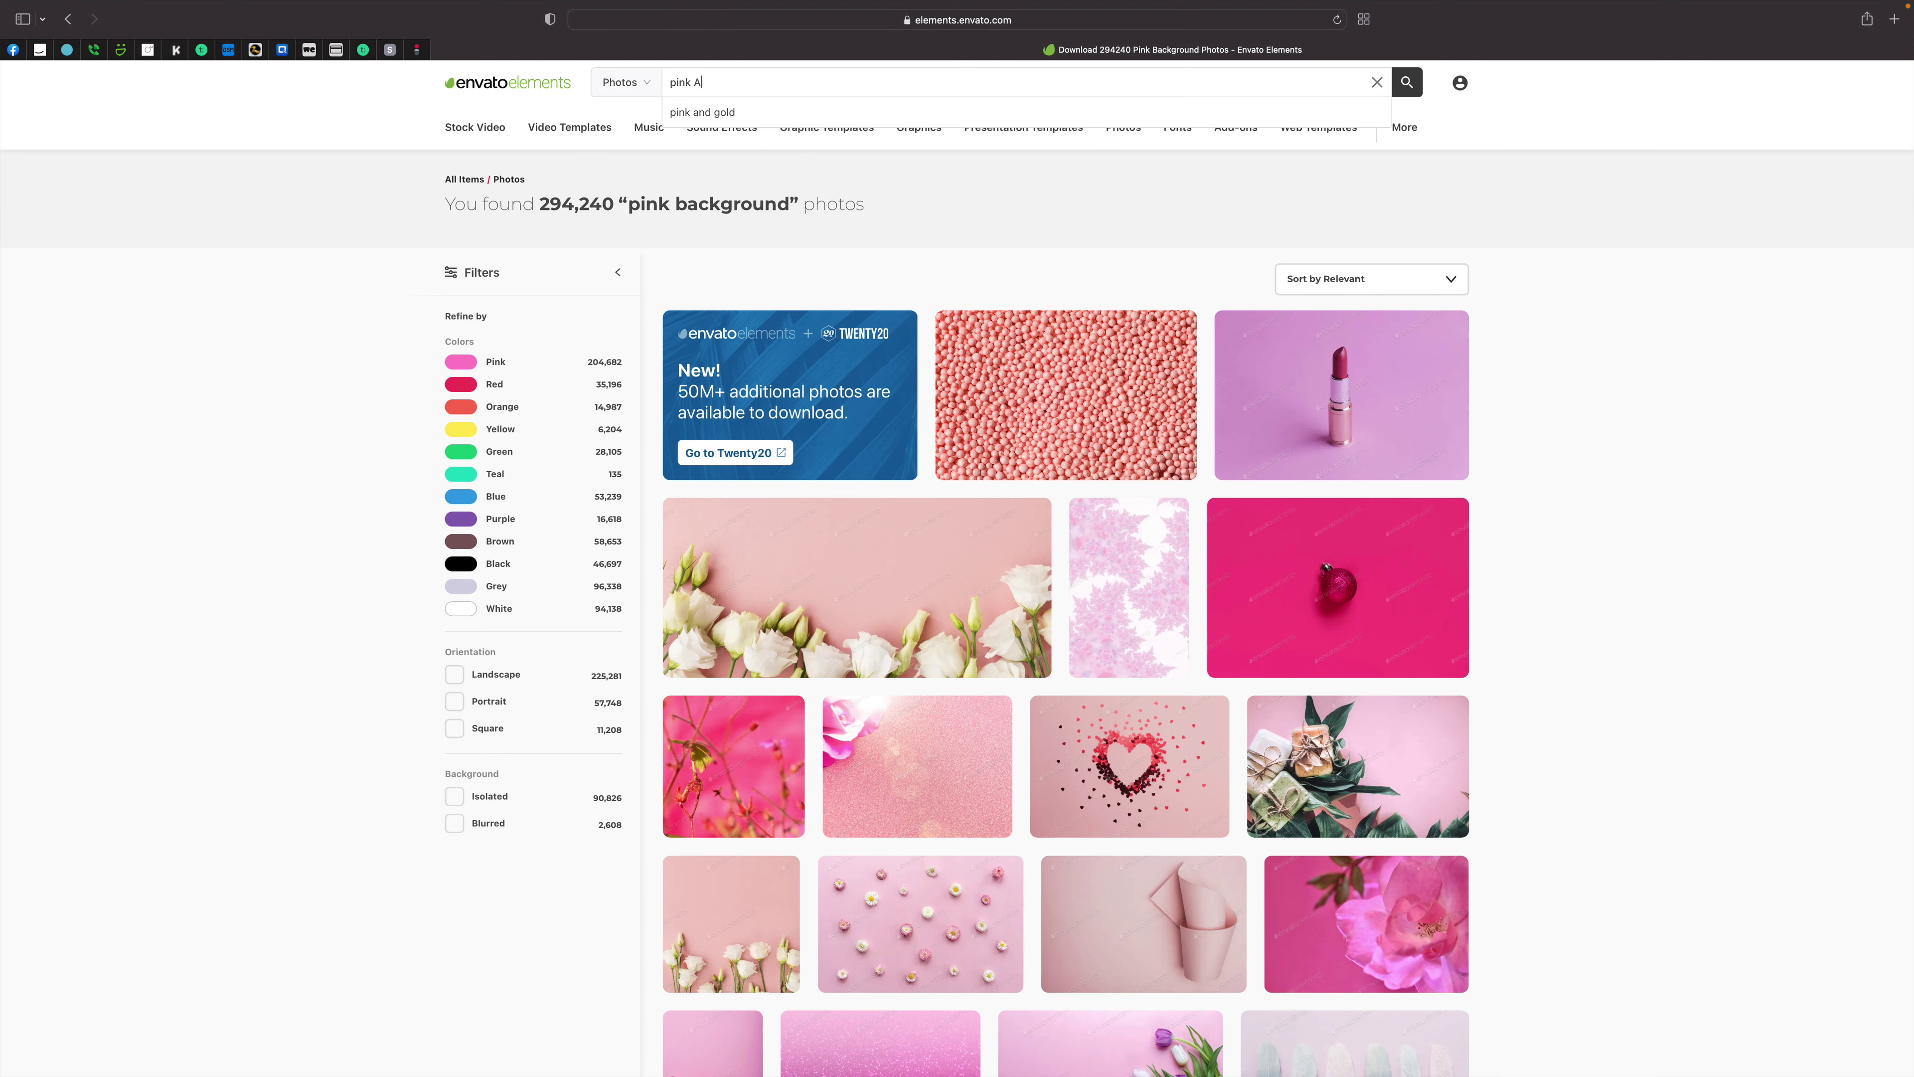
pyautogui.write('BSTRACT')
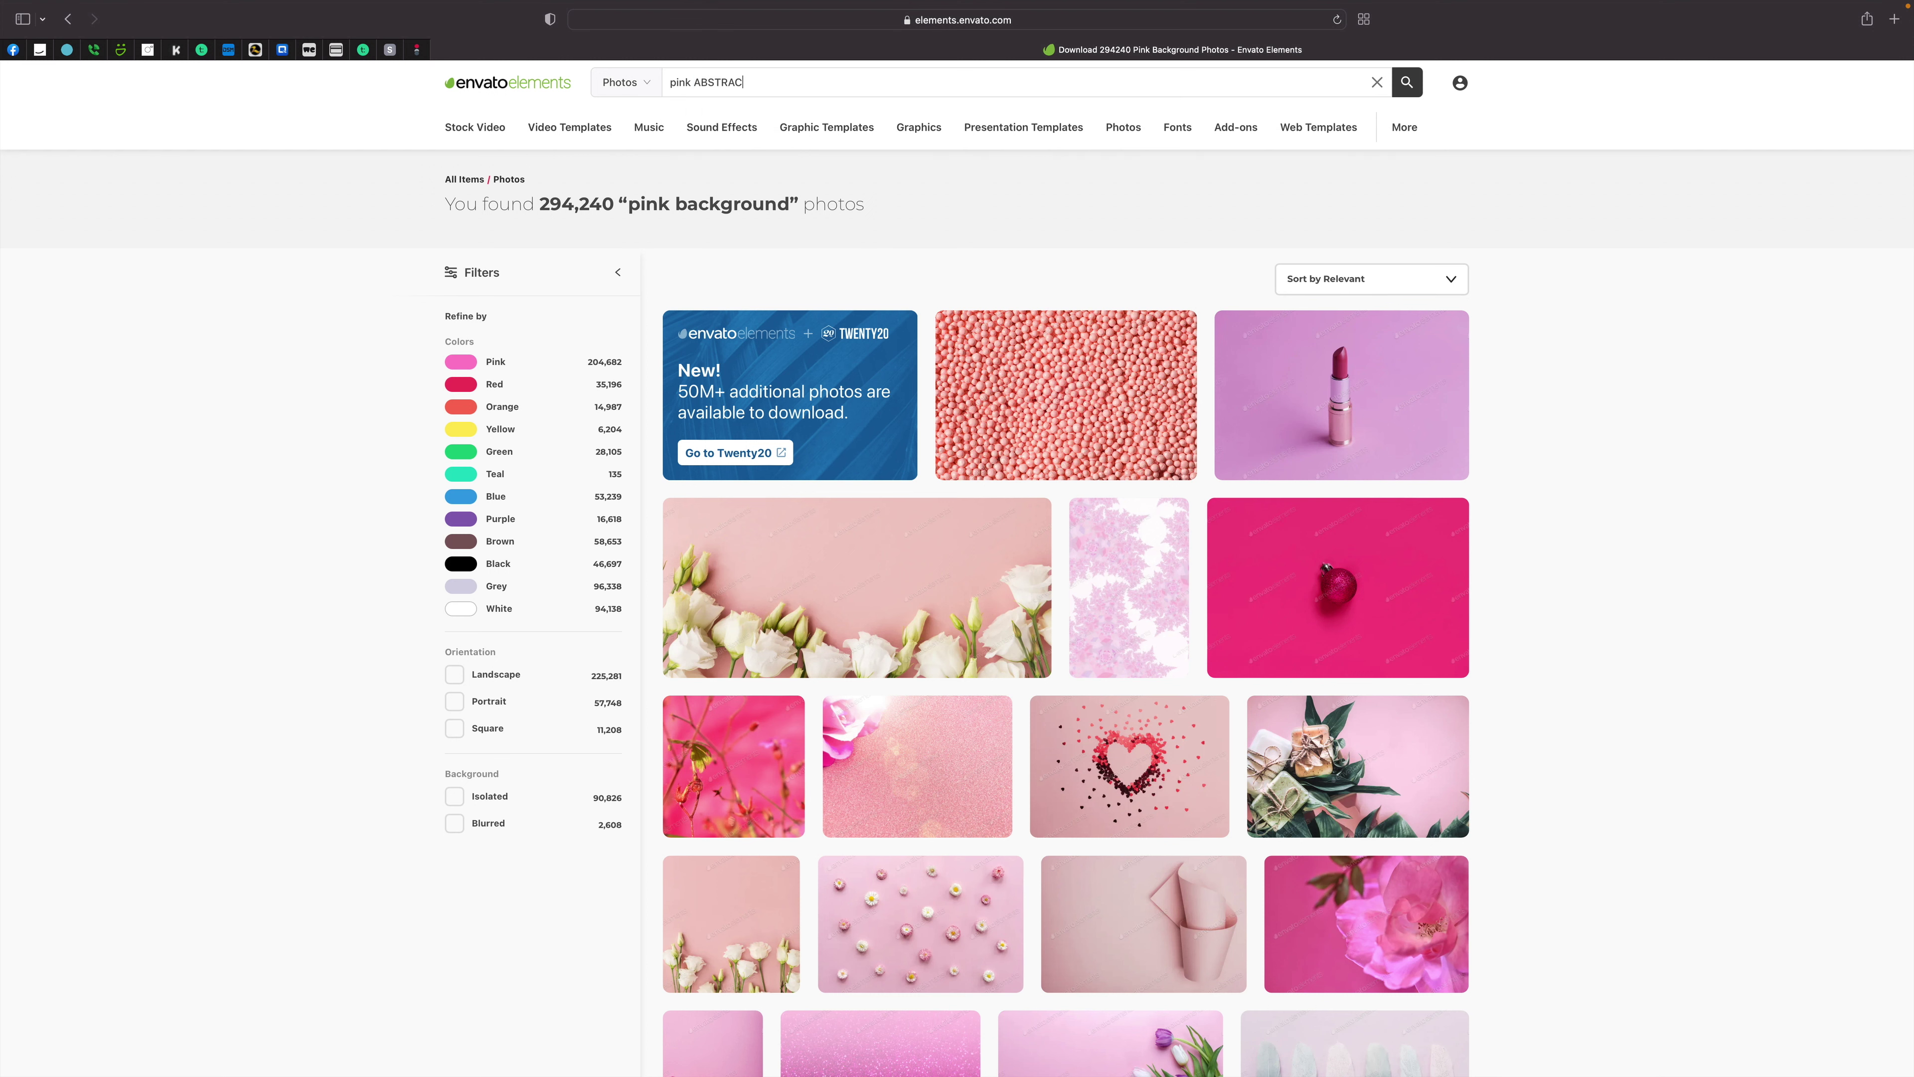
pyautogui.press('Return')
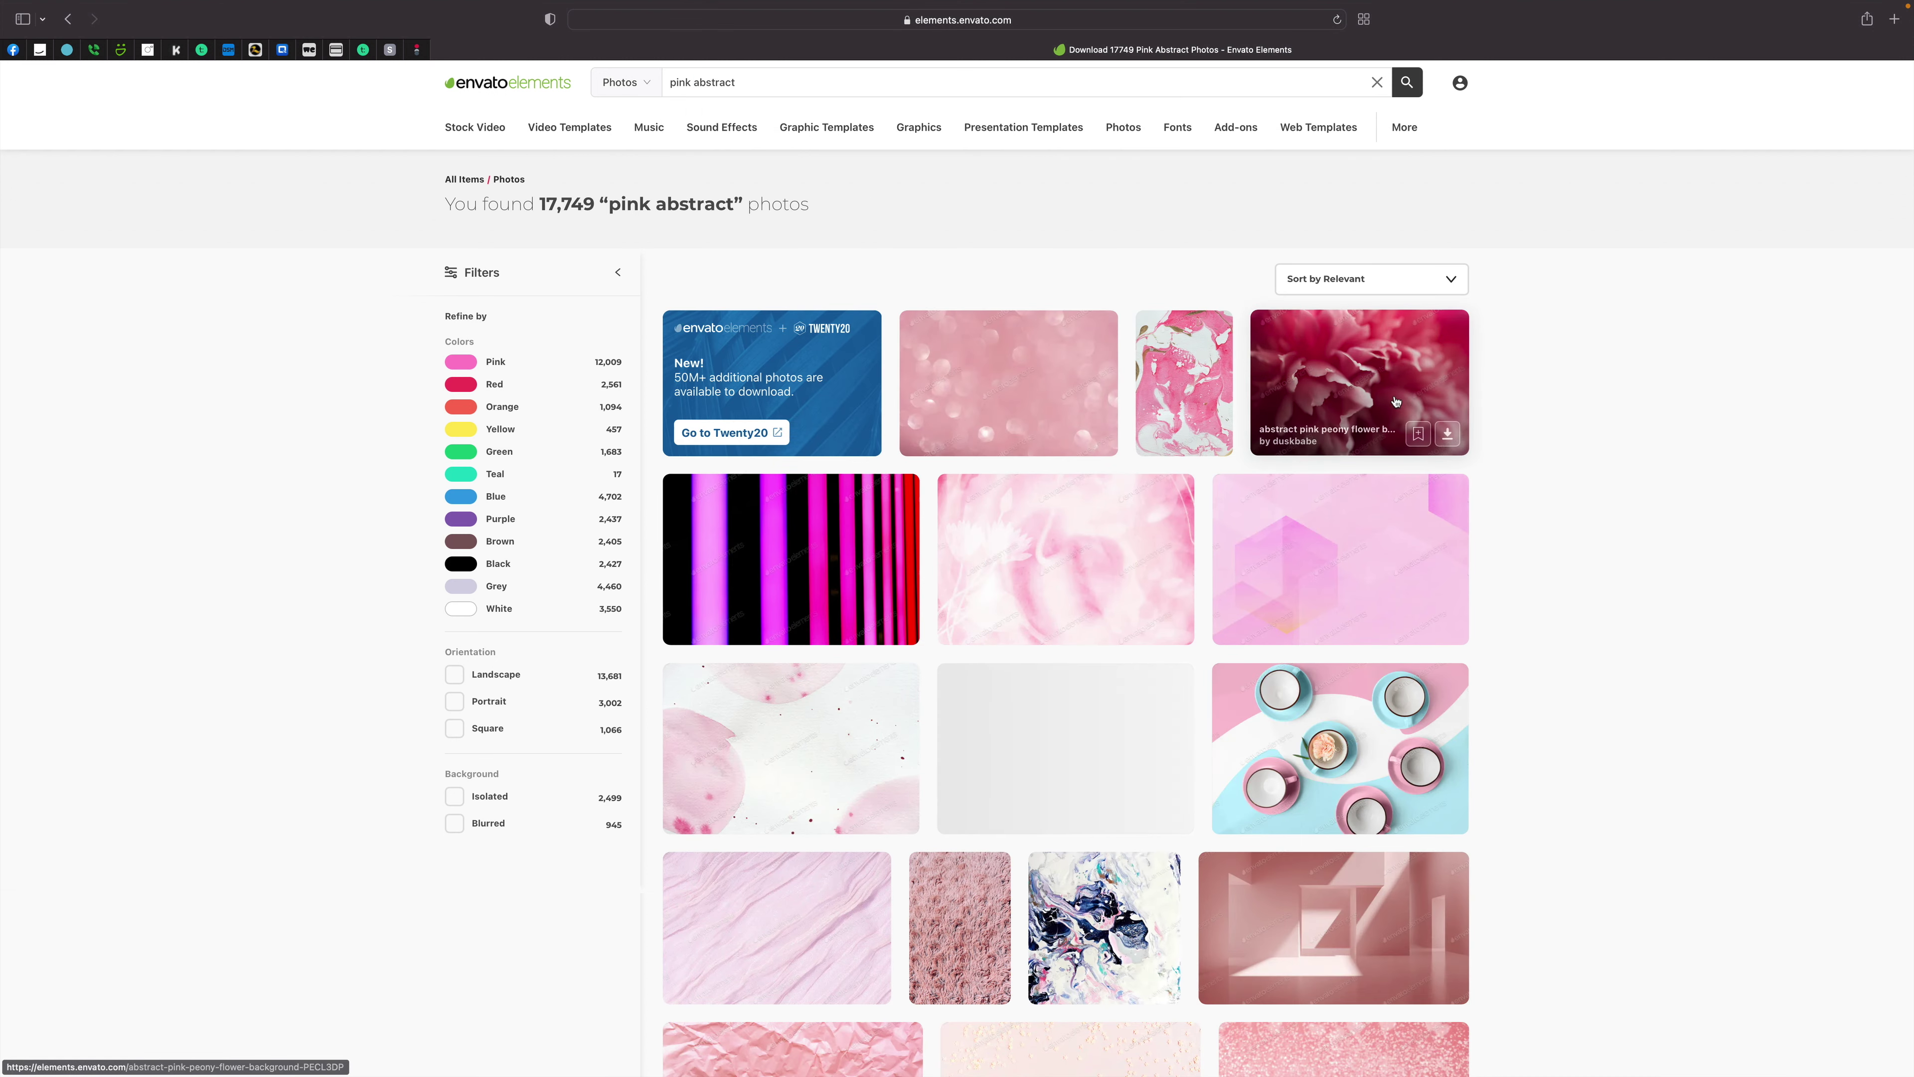
pyautogui.scroll(-3, 1418, 468)
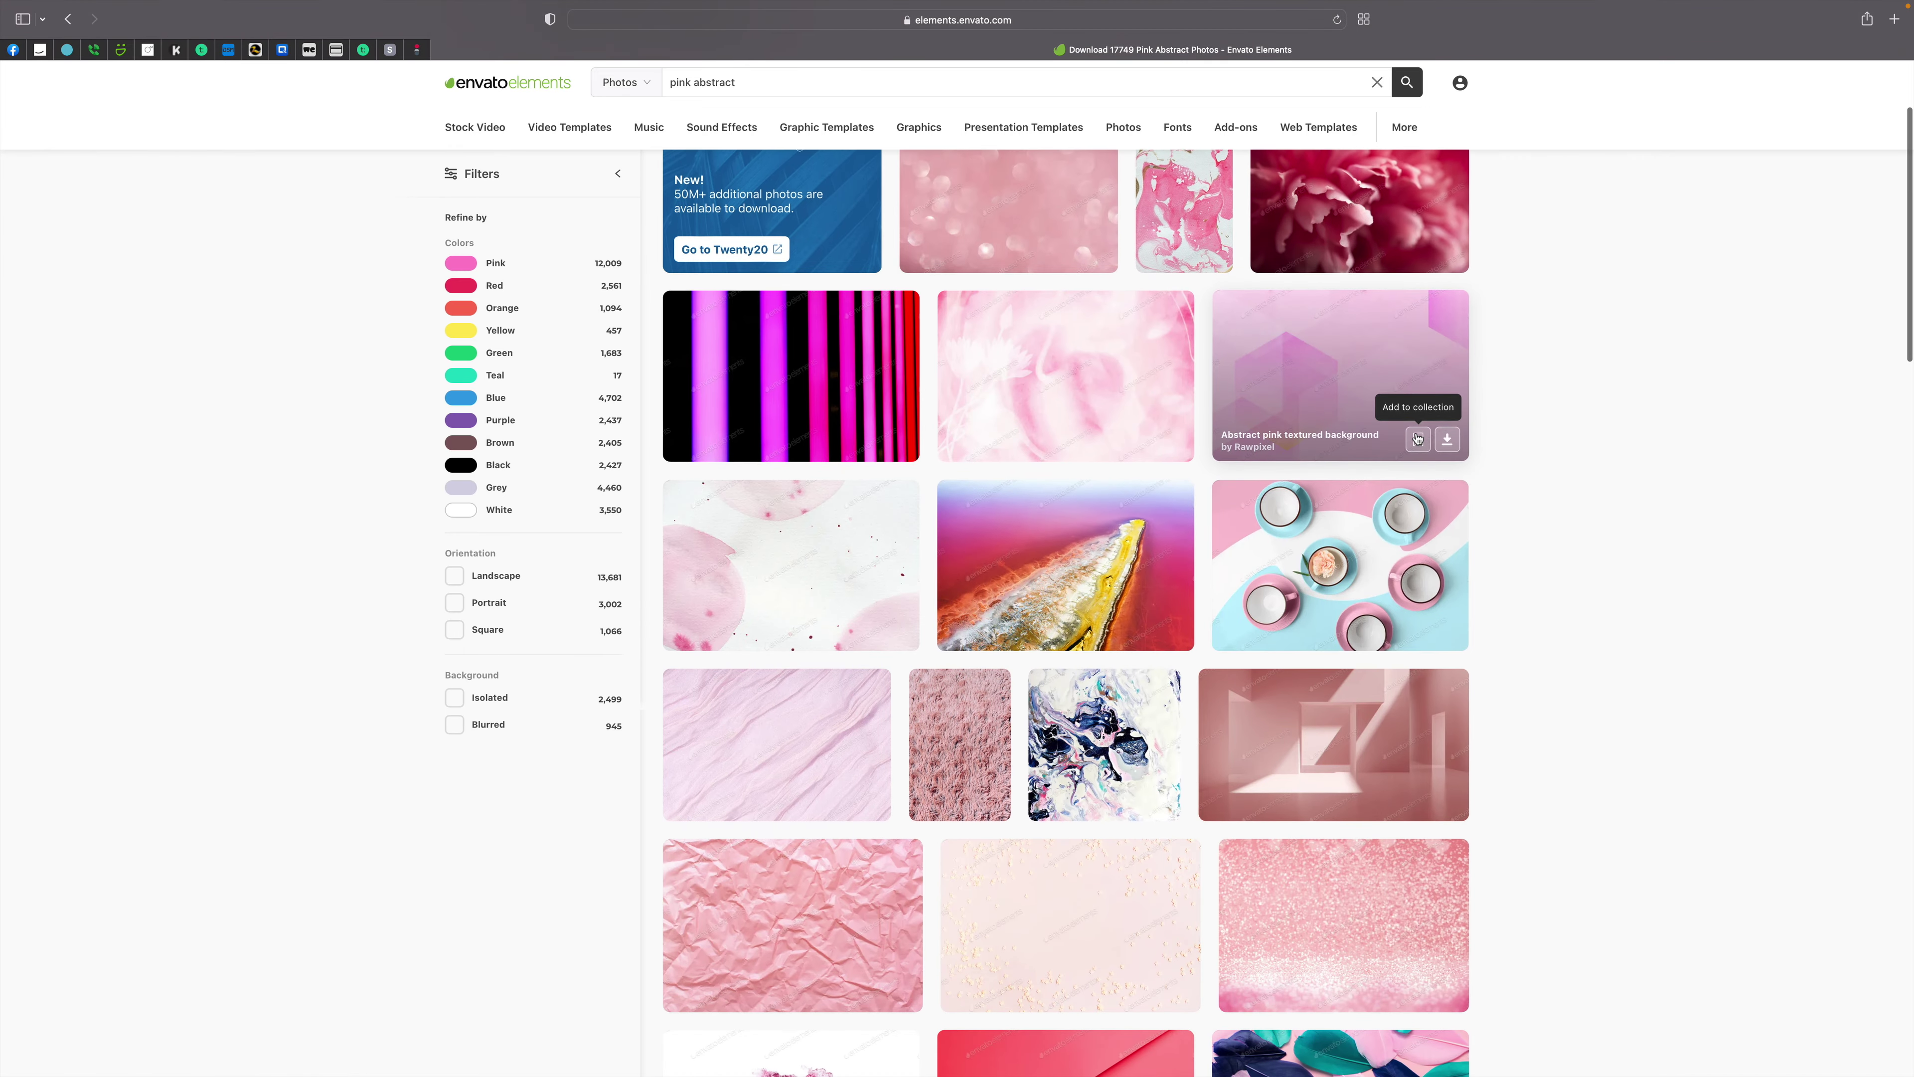
pyautogui.scroll(-3, 1421, 526)
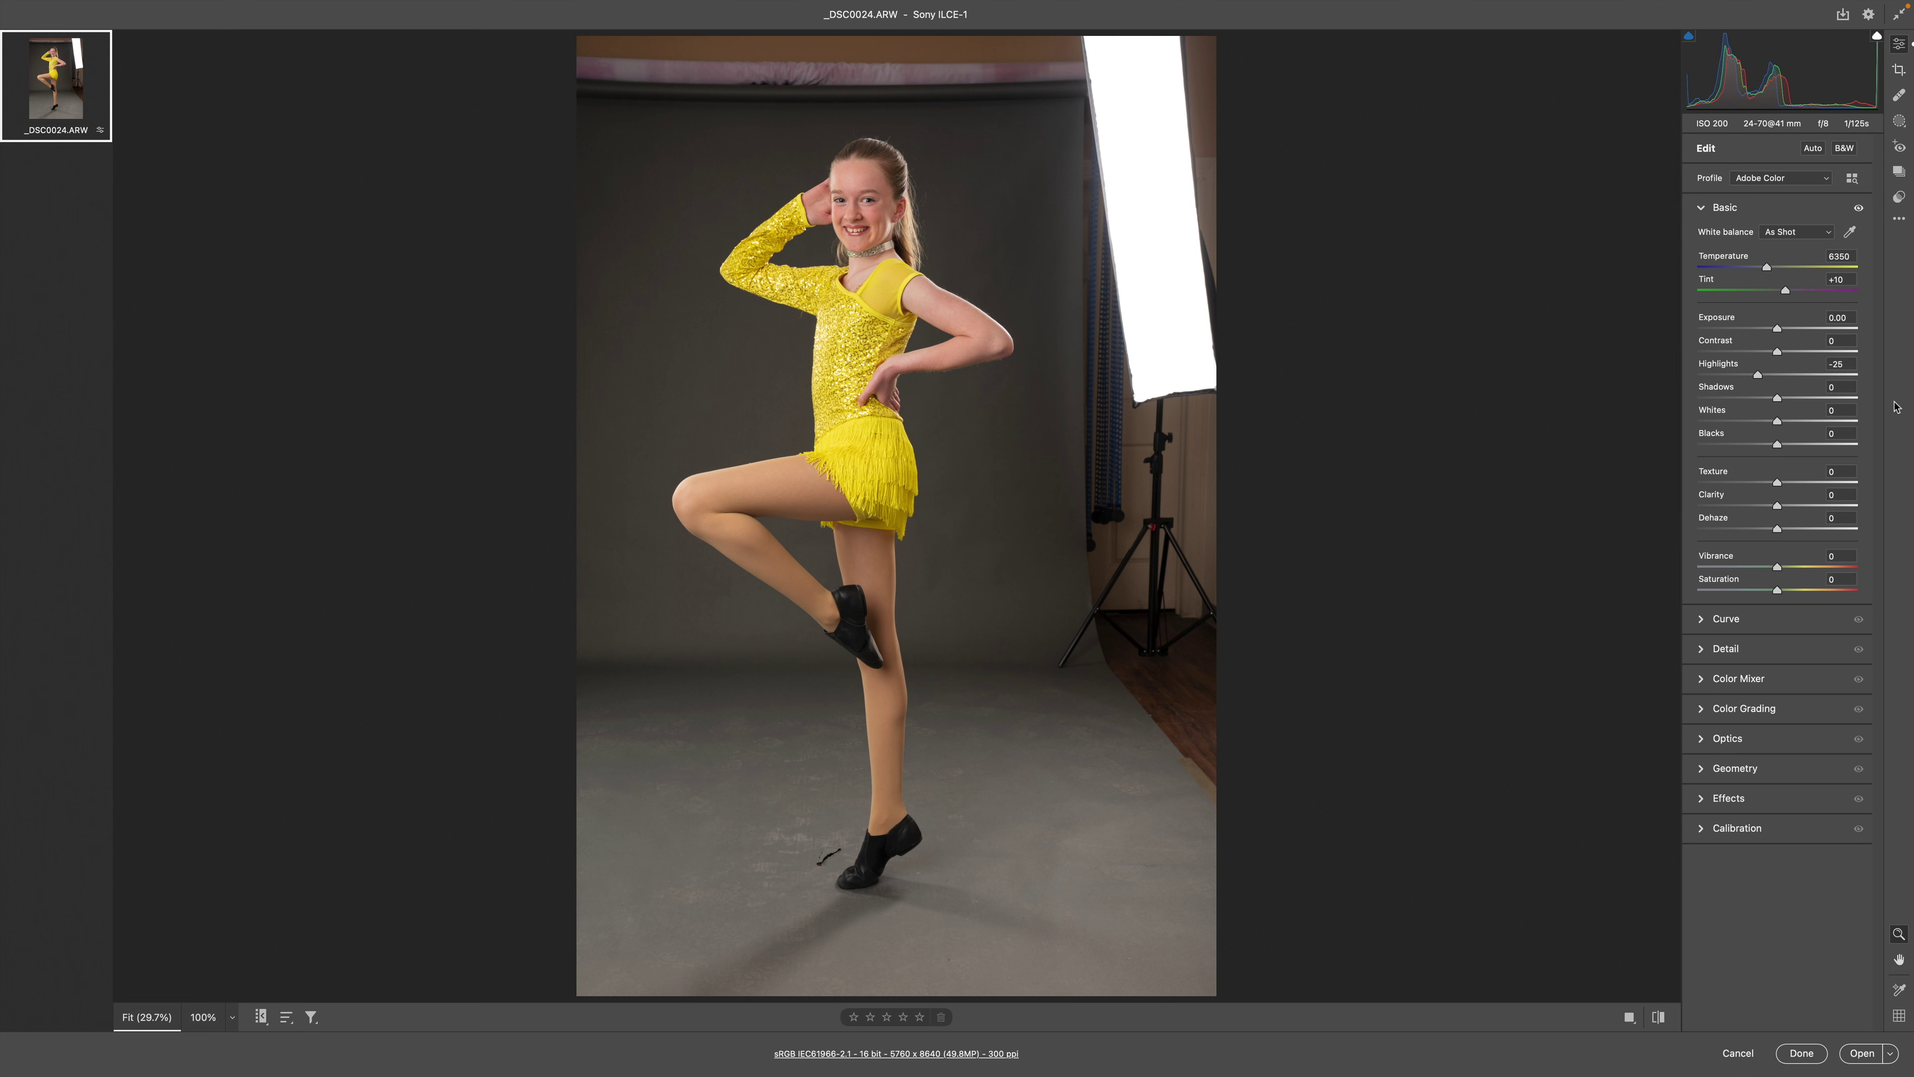
# - Switch to Camera Raw, set the dancer photo's Highlights to -26 and Whites to -23, and open it in Photoshop
pyautogui.moveTo(1758, 375); pyautogui.dragTo(1755, 376)
pyautogui.moveTo(1777, 422); pyautogui.dragTo(1758, 424)
pyautogui.click(961, 298)
pyautogui.moveTo(950, 564); pyautogui.dragTo(1029, 414)
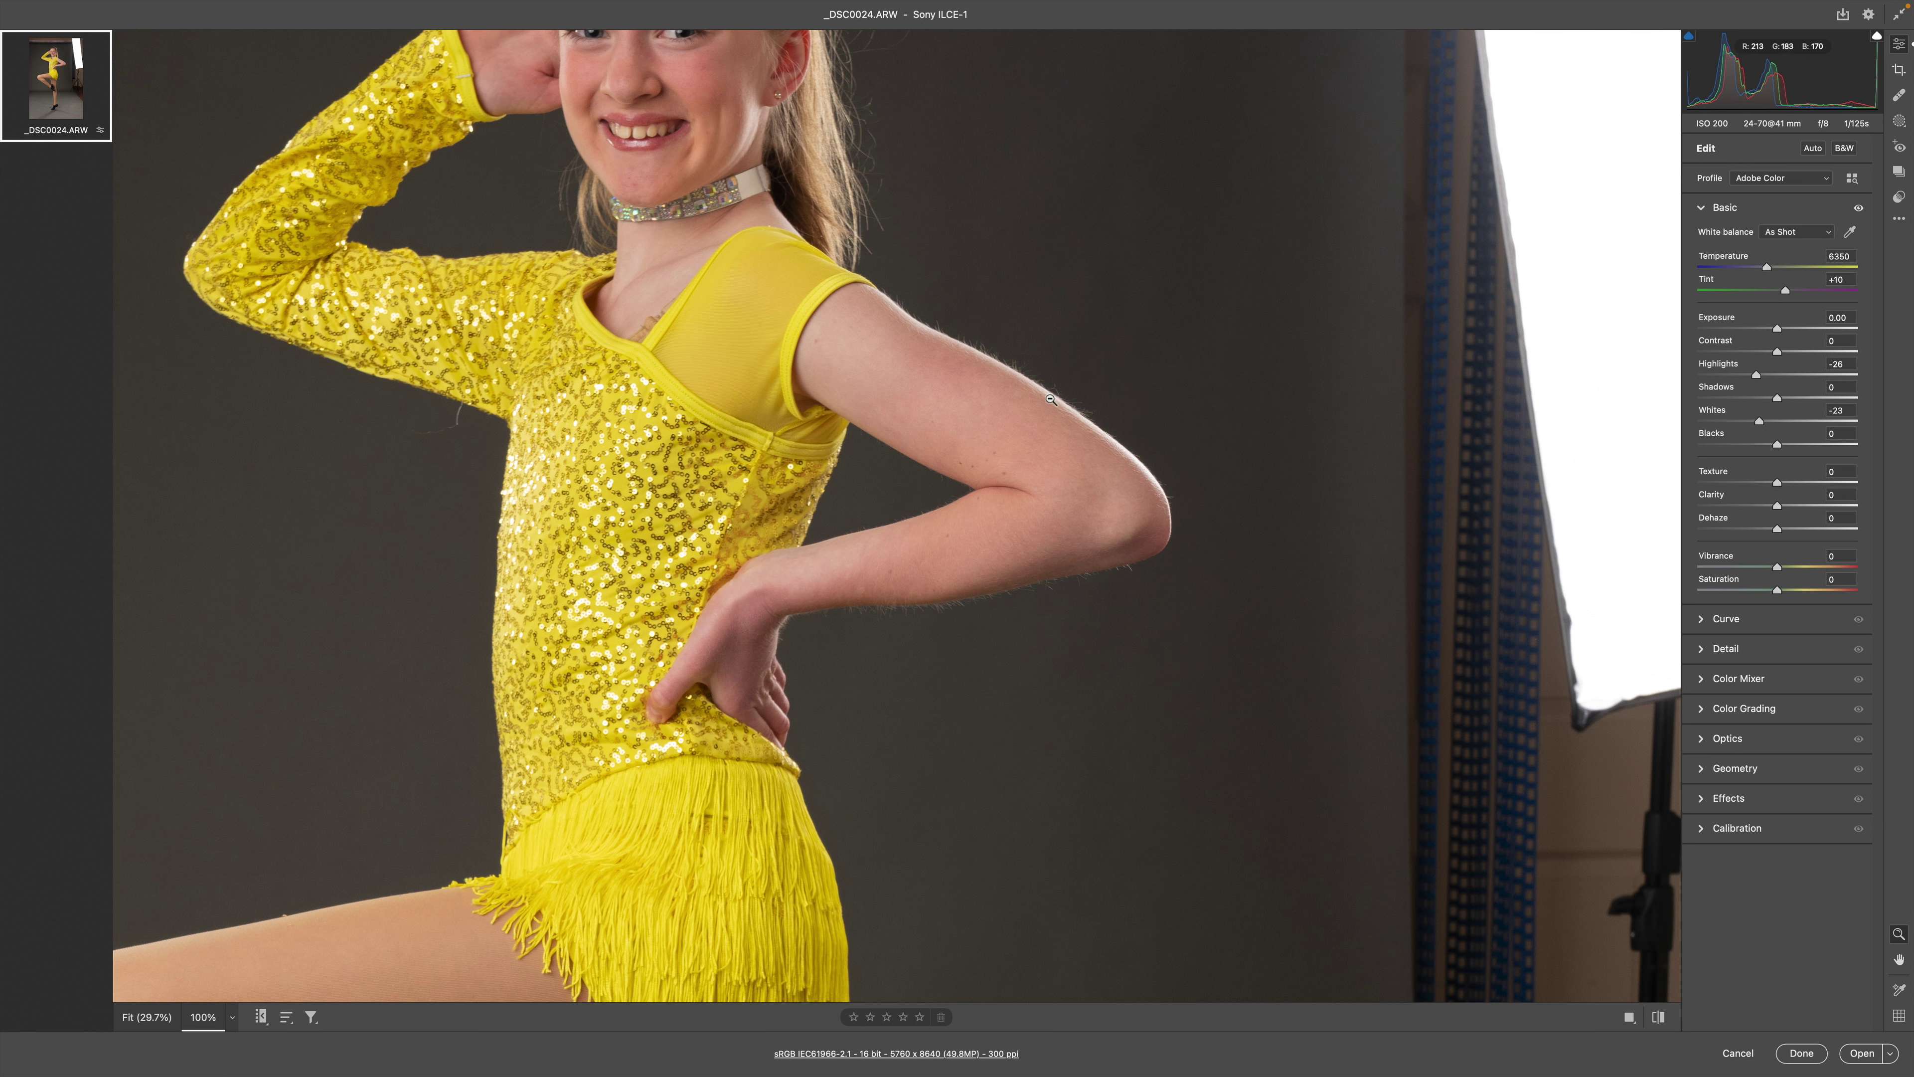
pyautogui.moveTo(427, 306); pyautogui.dragTo(881, 21)
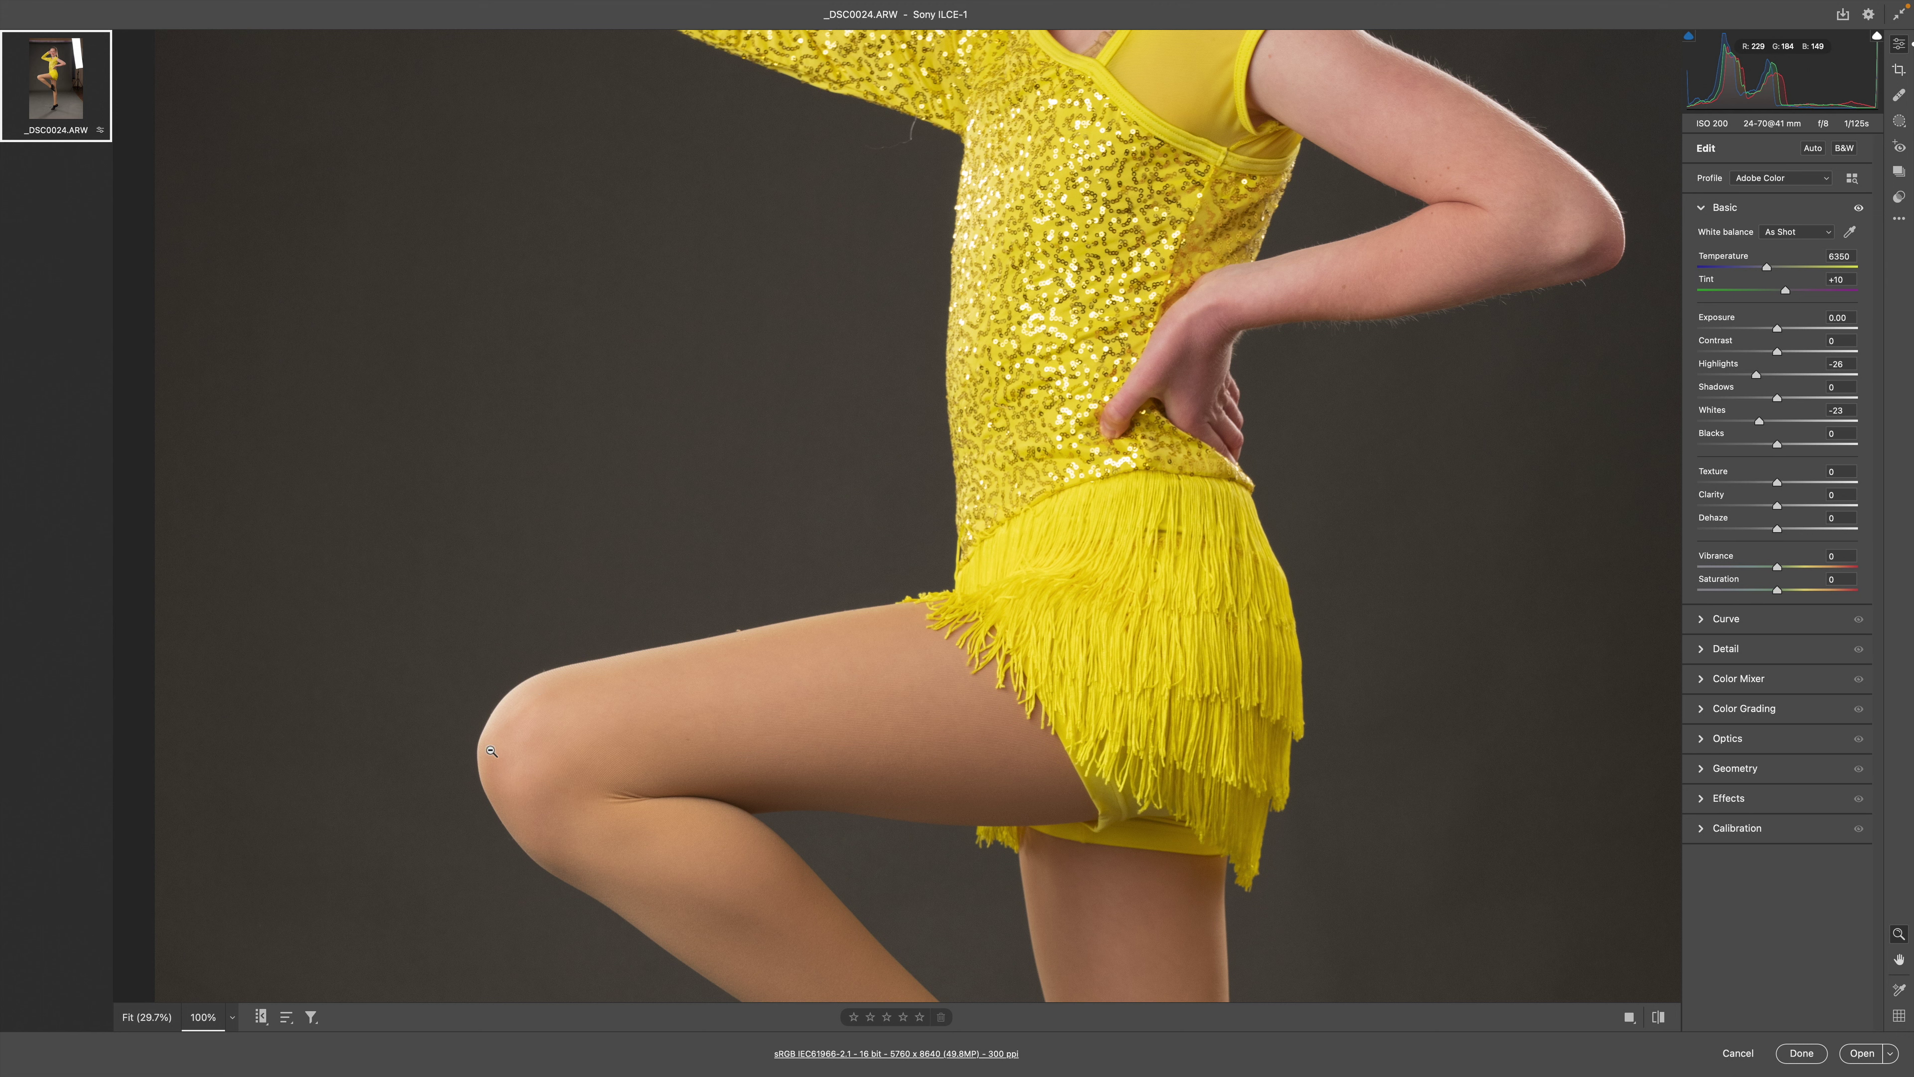
pyautogui.moveTo(579, 794); pyautogui.dragTo(603, 193)
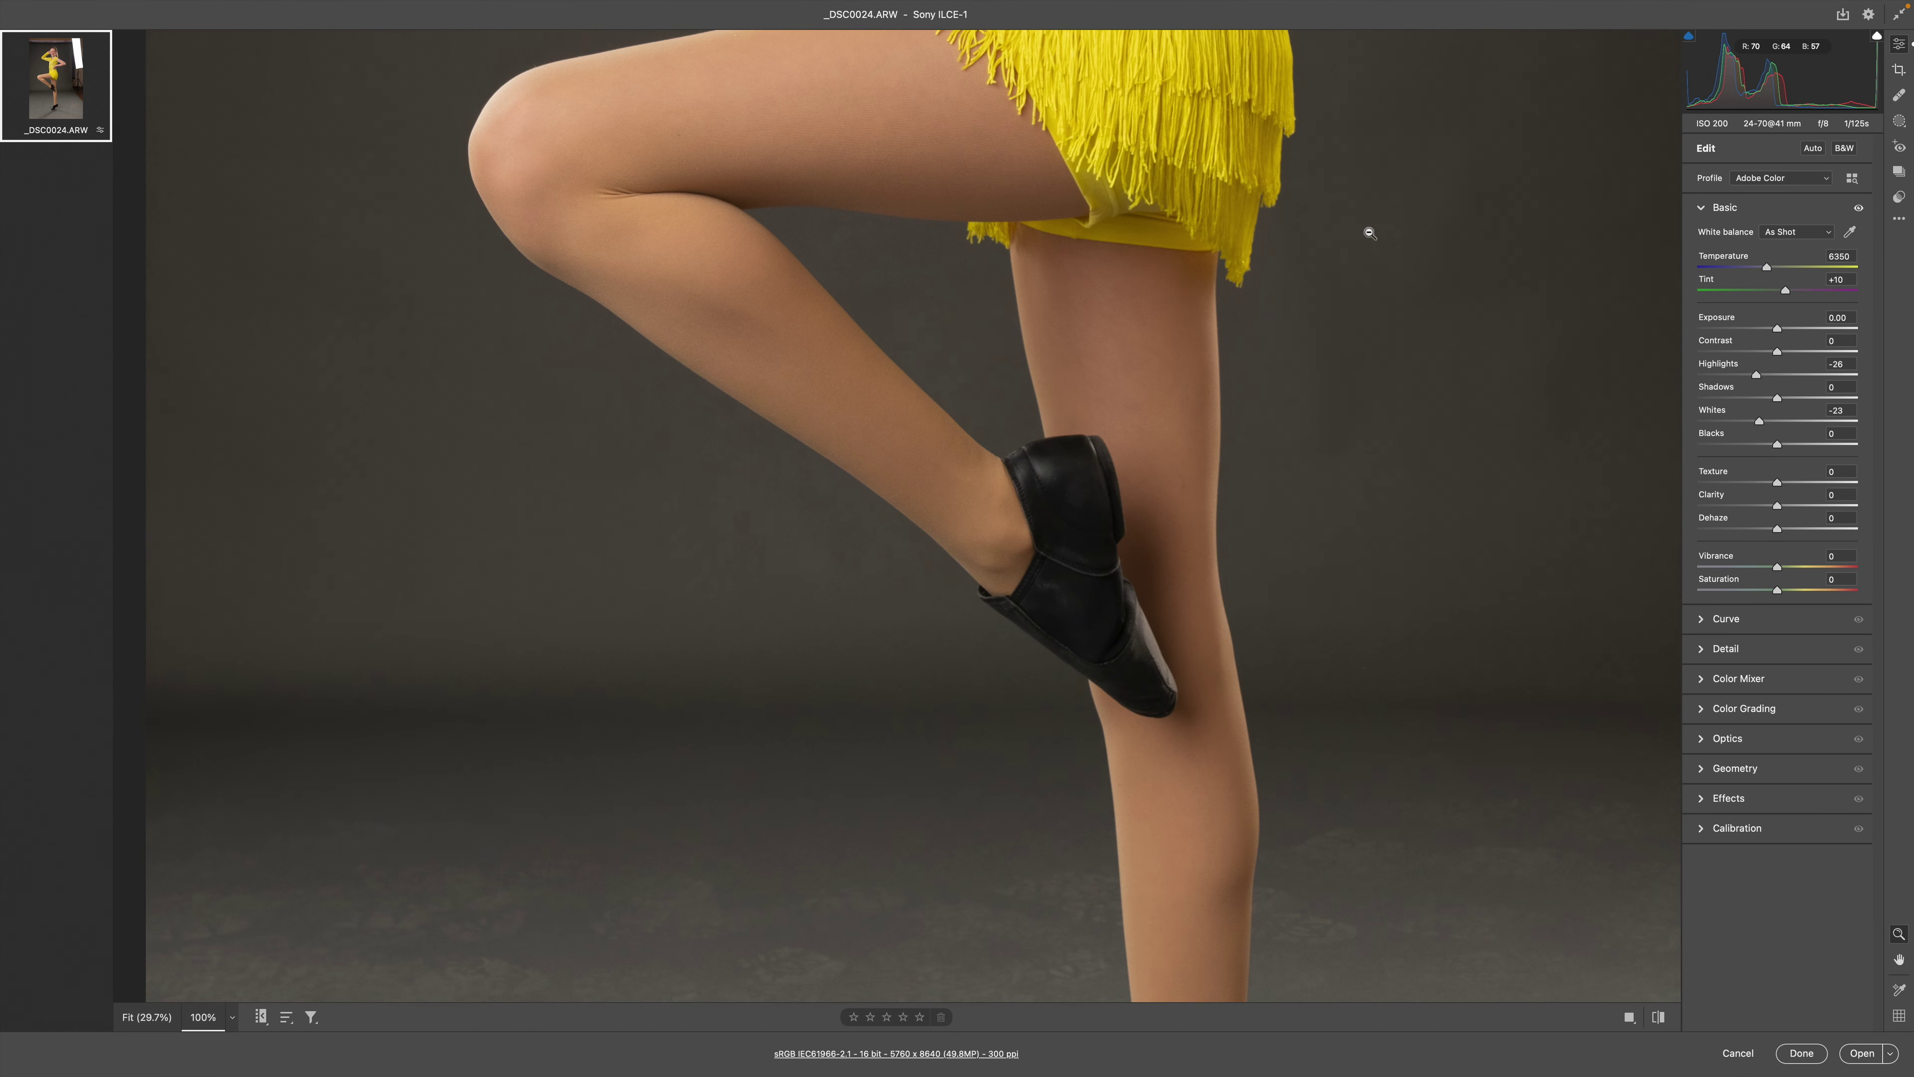
pyautogui.click(1864, 1055)
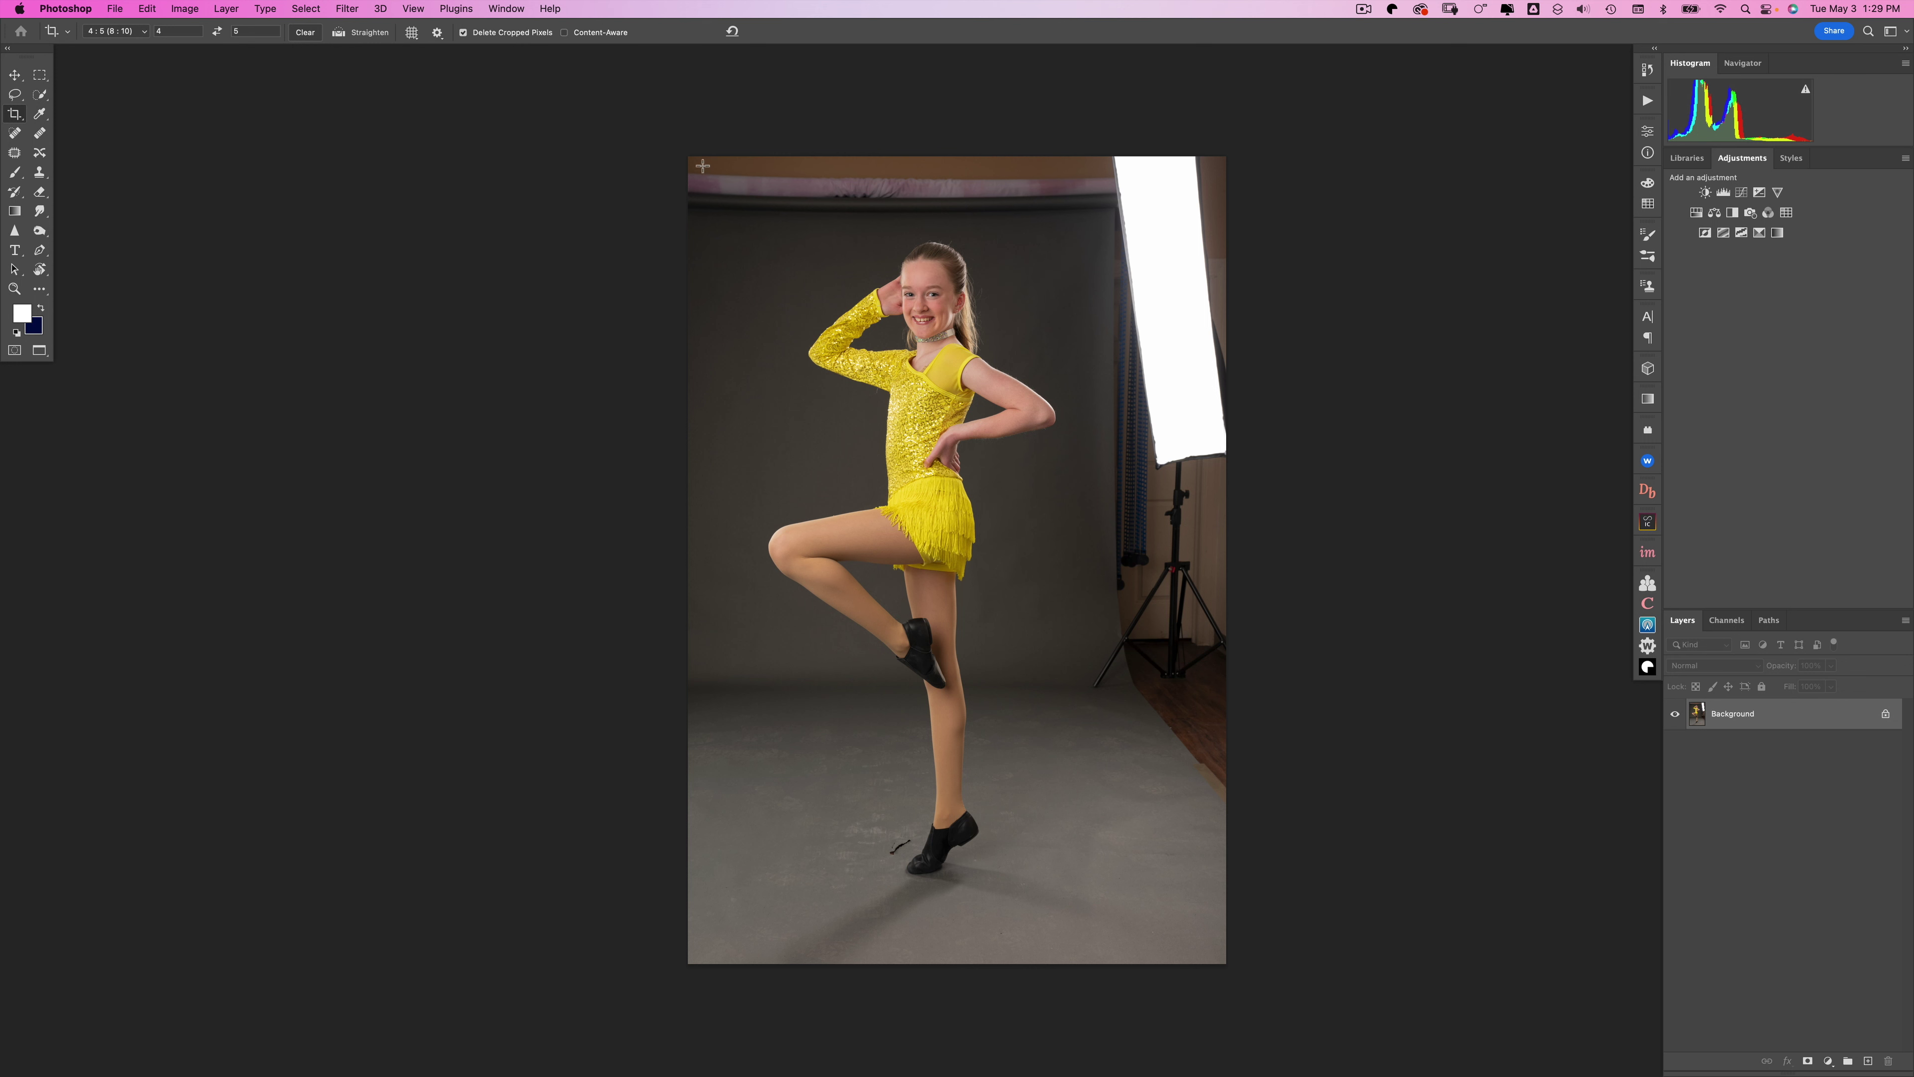
# - Crop the photo at the 4:5 (8:10) ratio, widening the canvas beyond both sides and repositioning the dancer within the frame
pyautogui.moveTo(647, 179); pyautogui.dragTo(1266, 943)
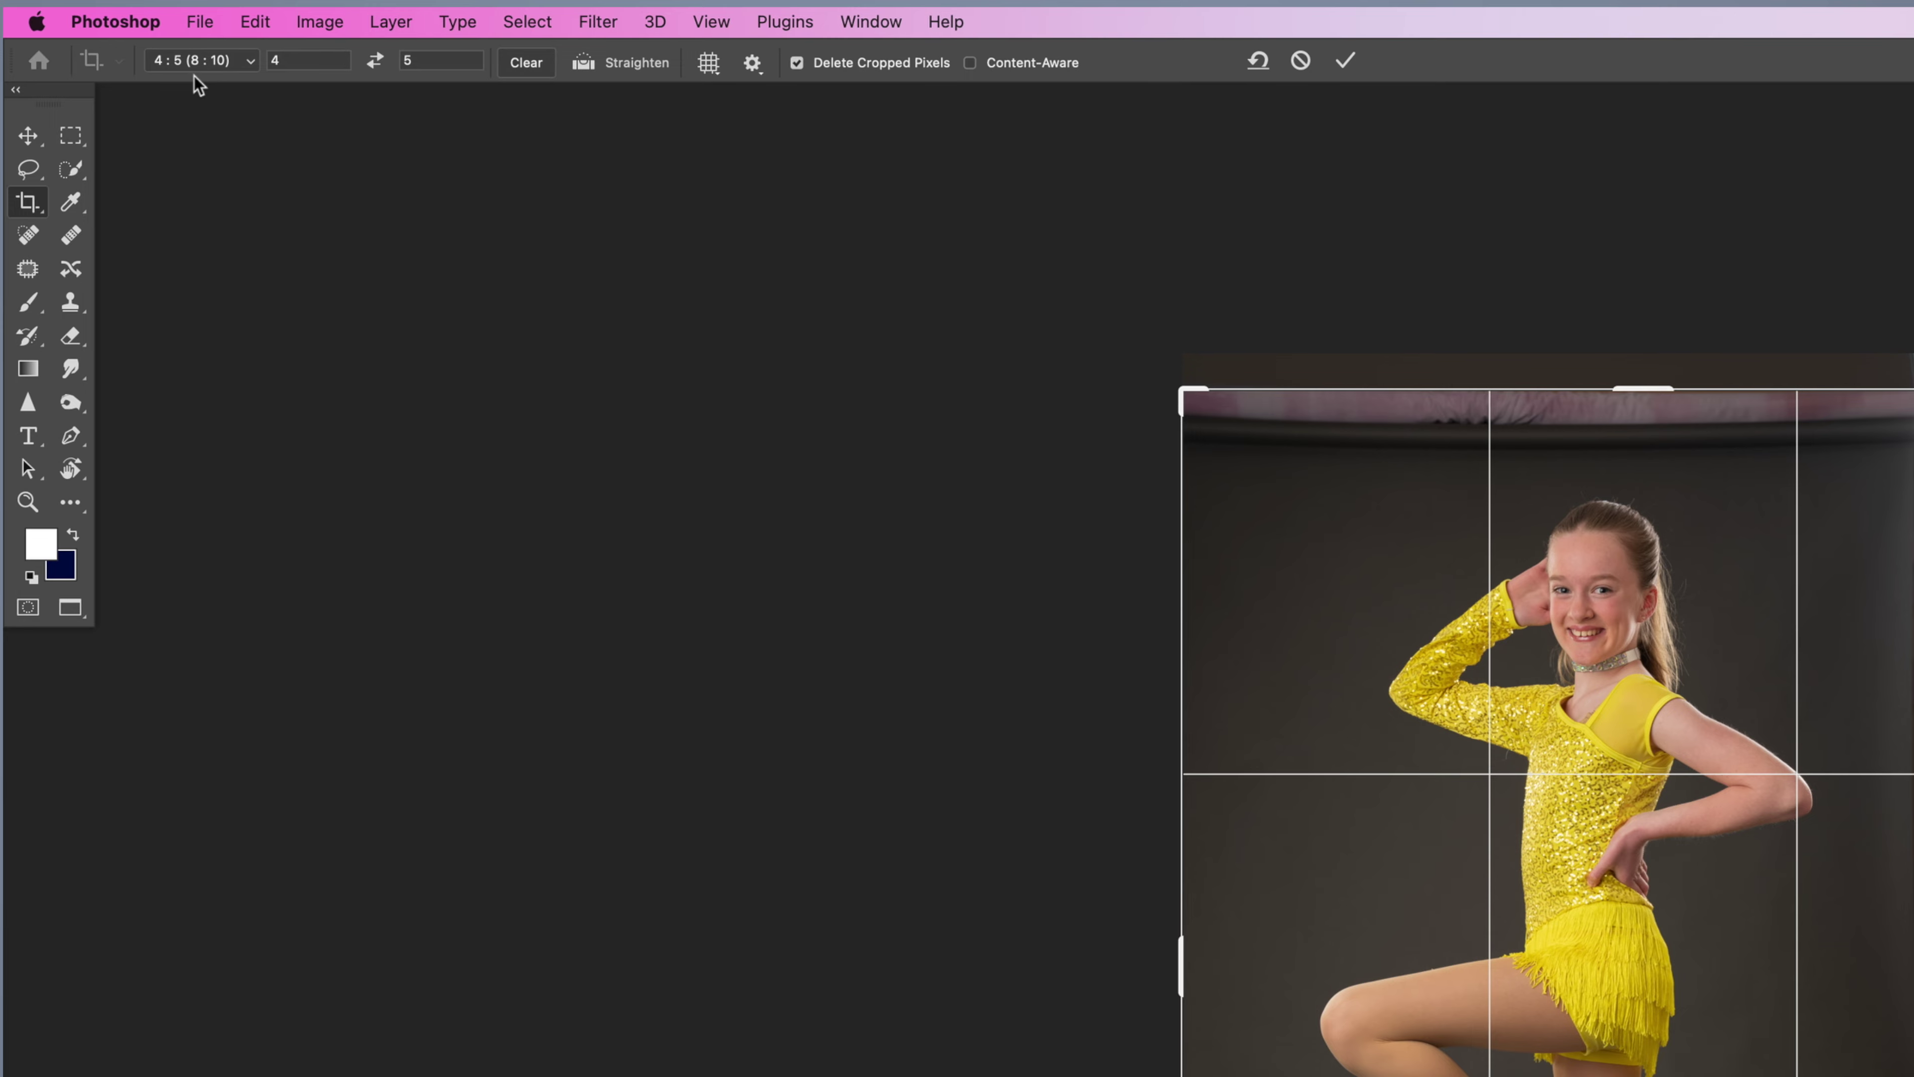
pyautogui.moveTo(688, 895); pyautogui.dragTo(651, 941)
pyautogui.moveTo(913, 755); pyautogui.dragTo(910, 767)
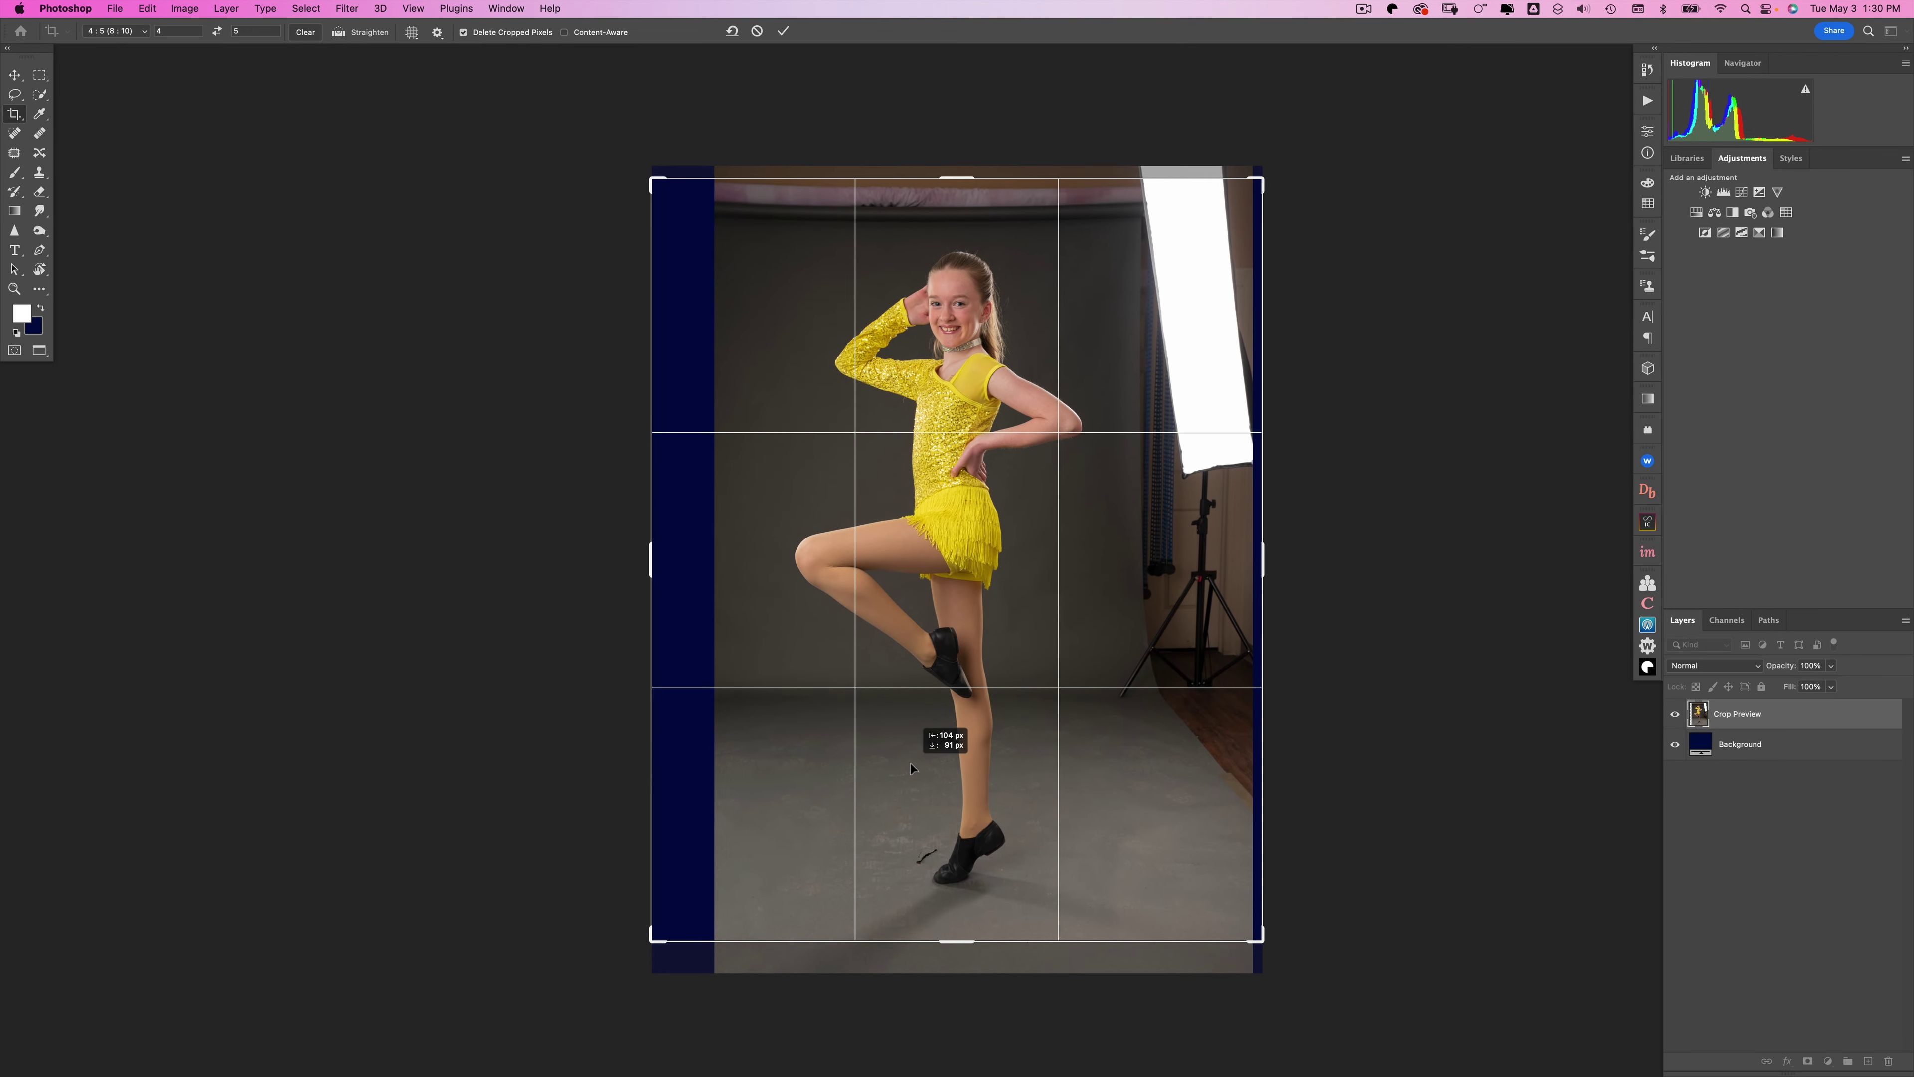
pyautogui.press('Return')
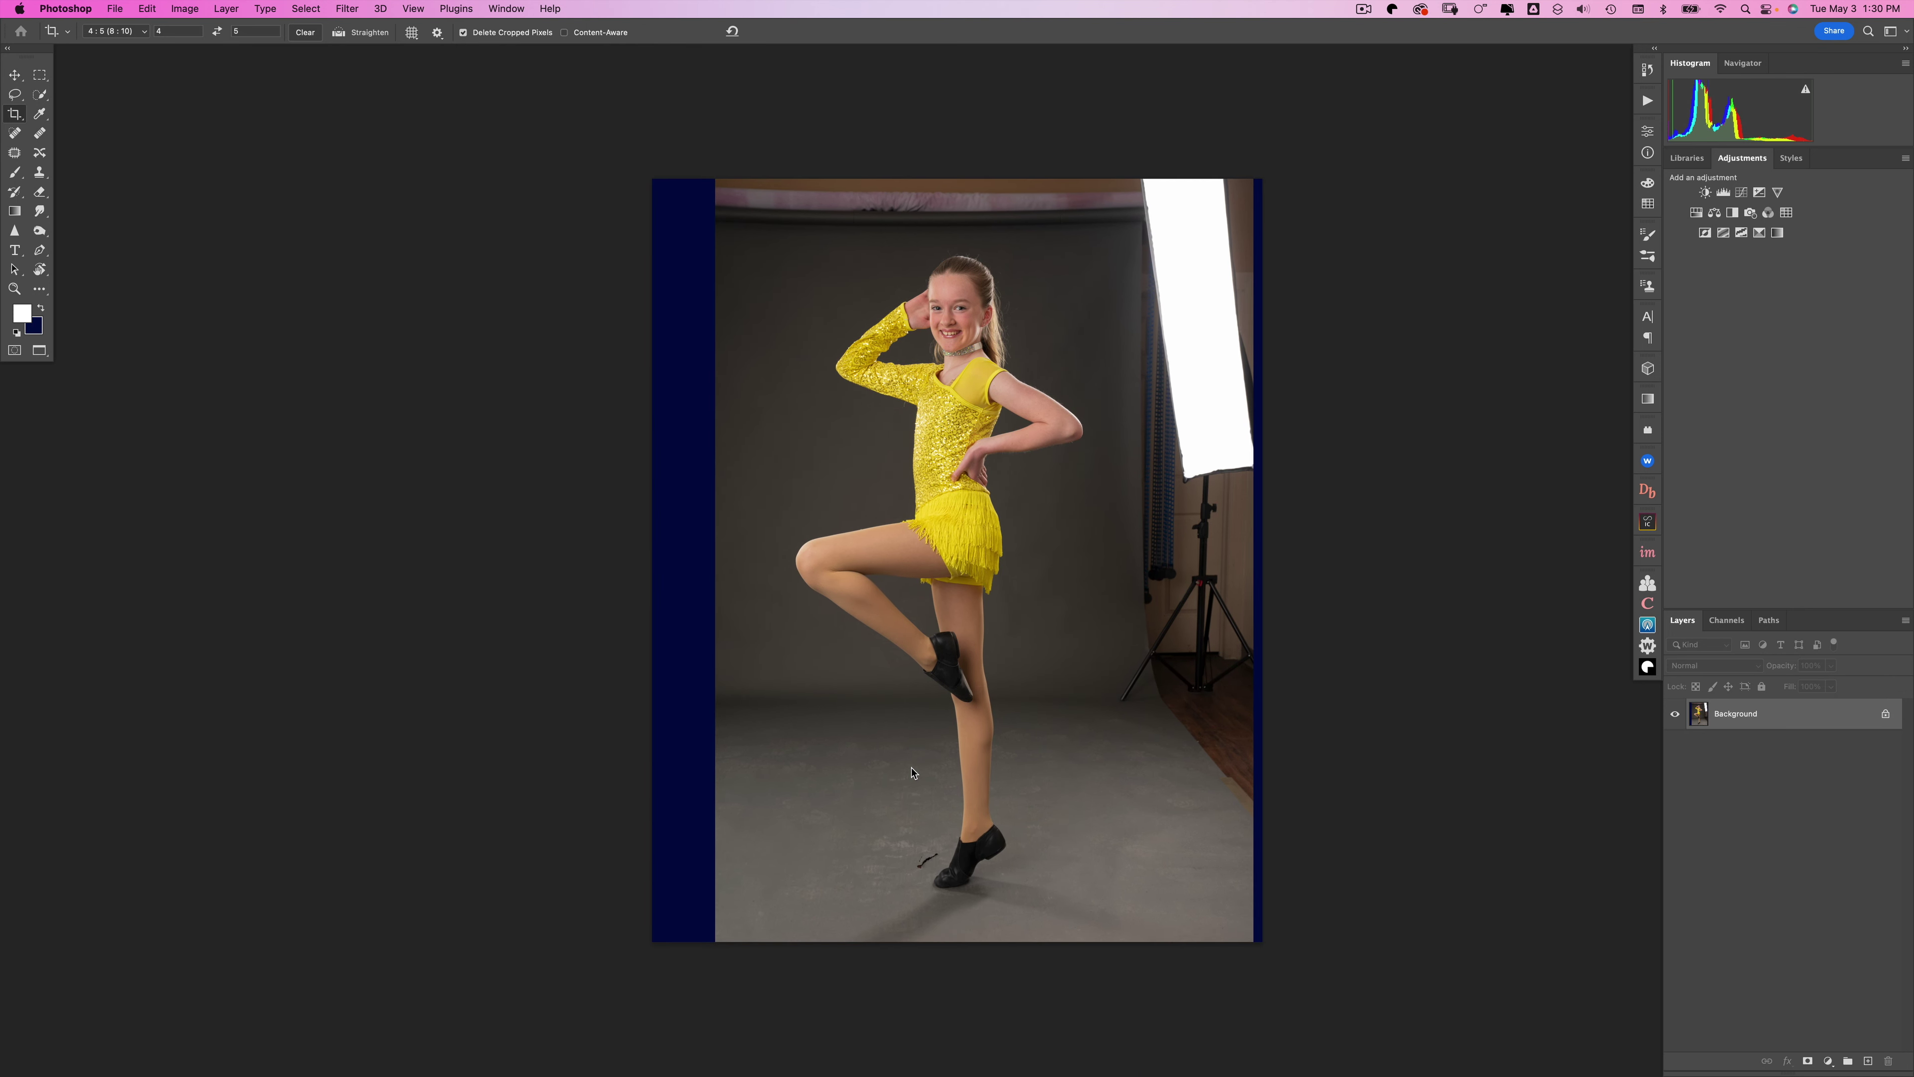
# - Select the dancer with Select Subject and open the selection in Select and Mask
pyautogui.click(302, 9)
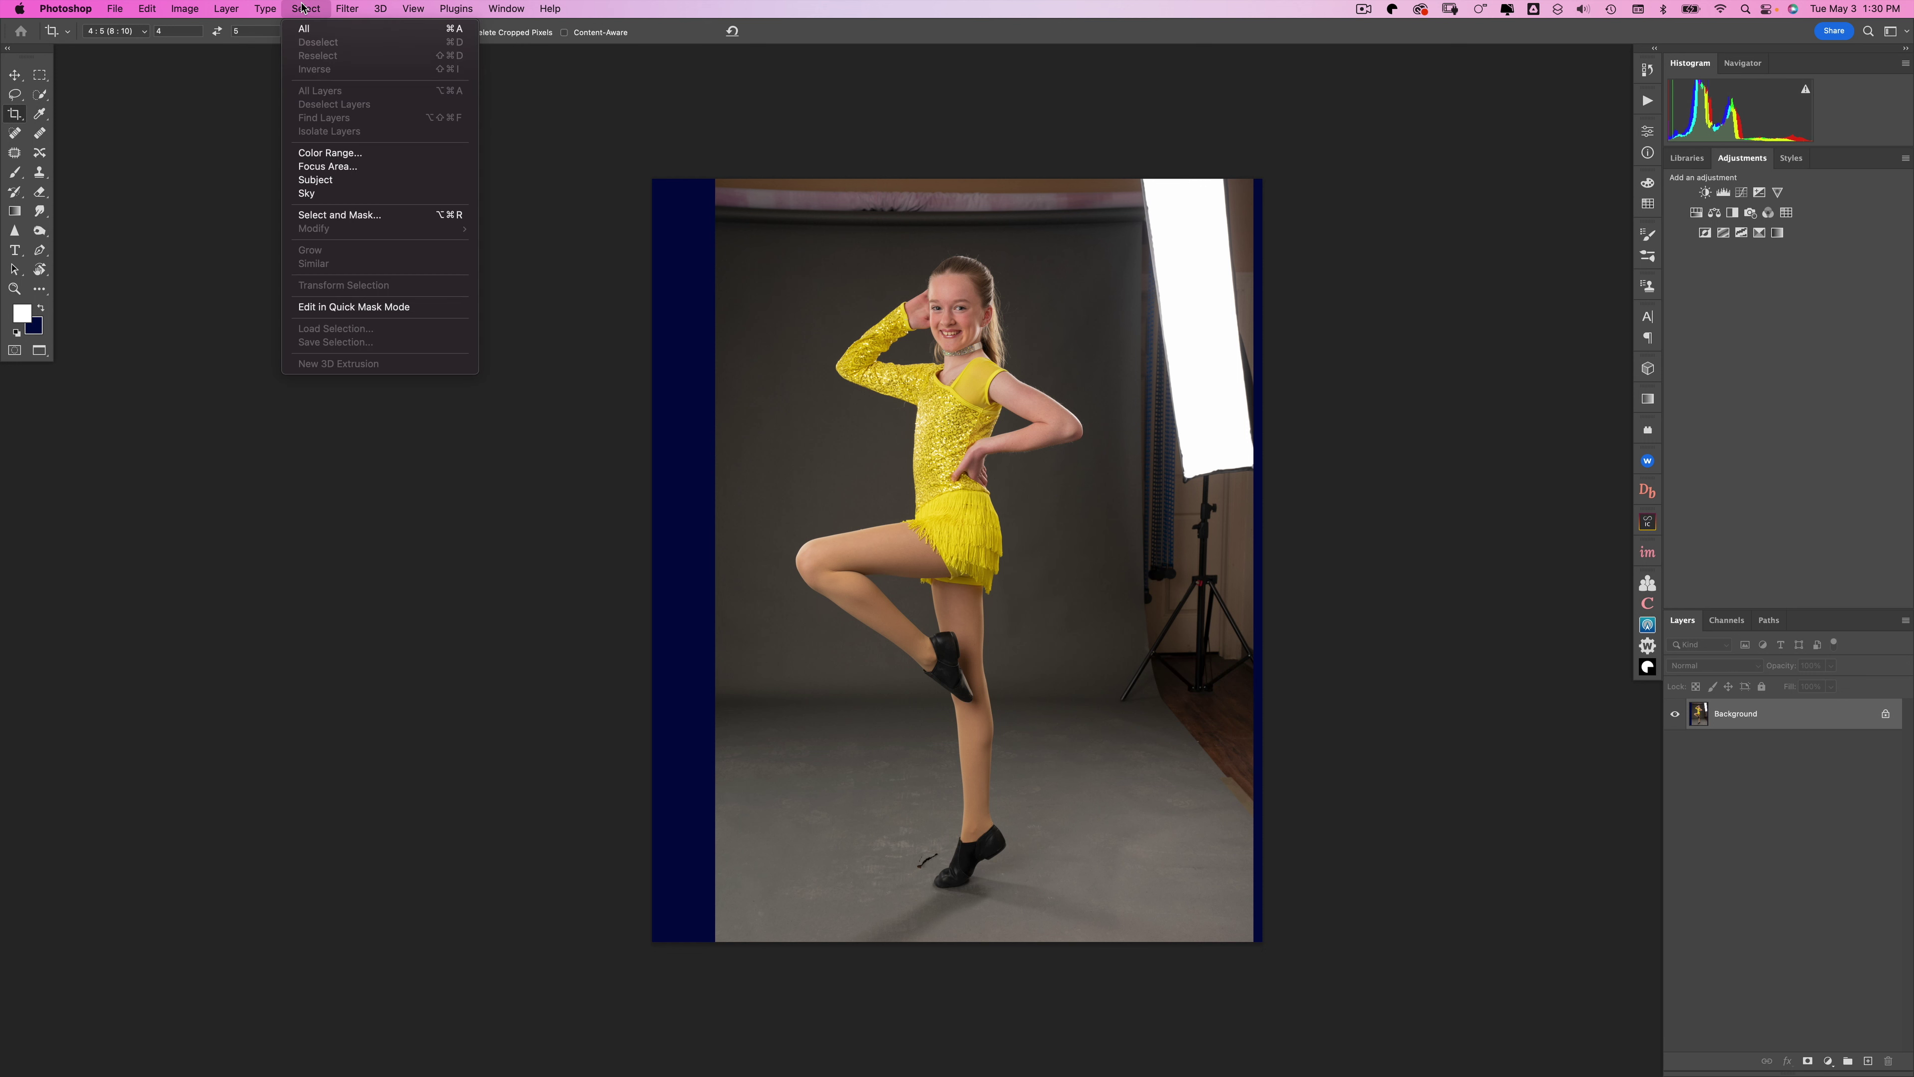
pyautogui.click(335, 181)
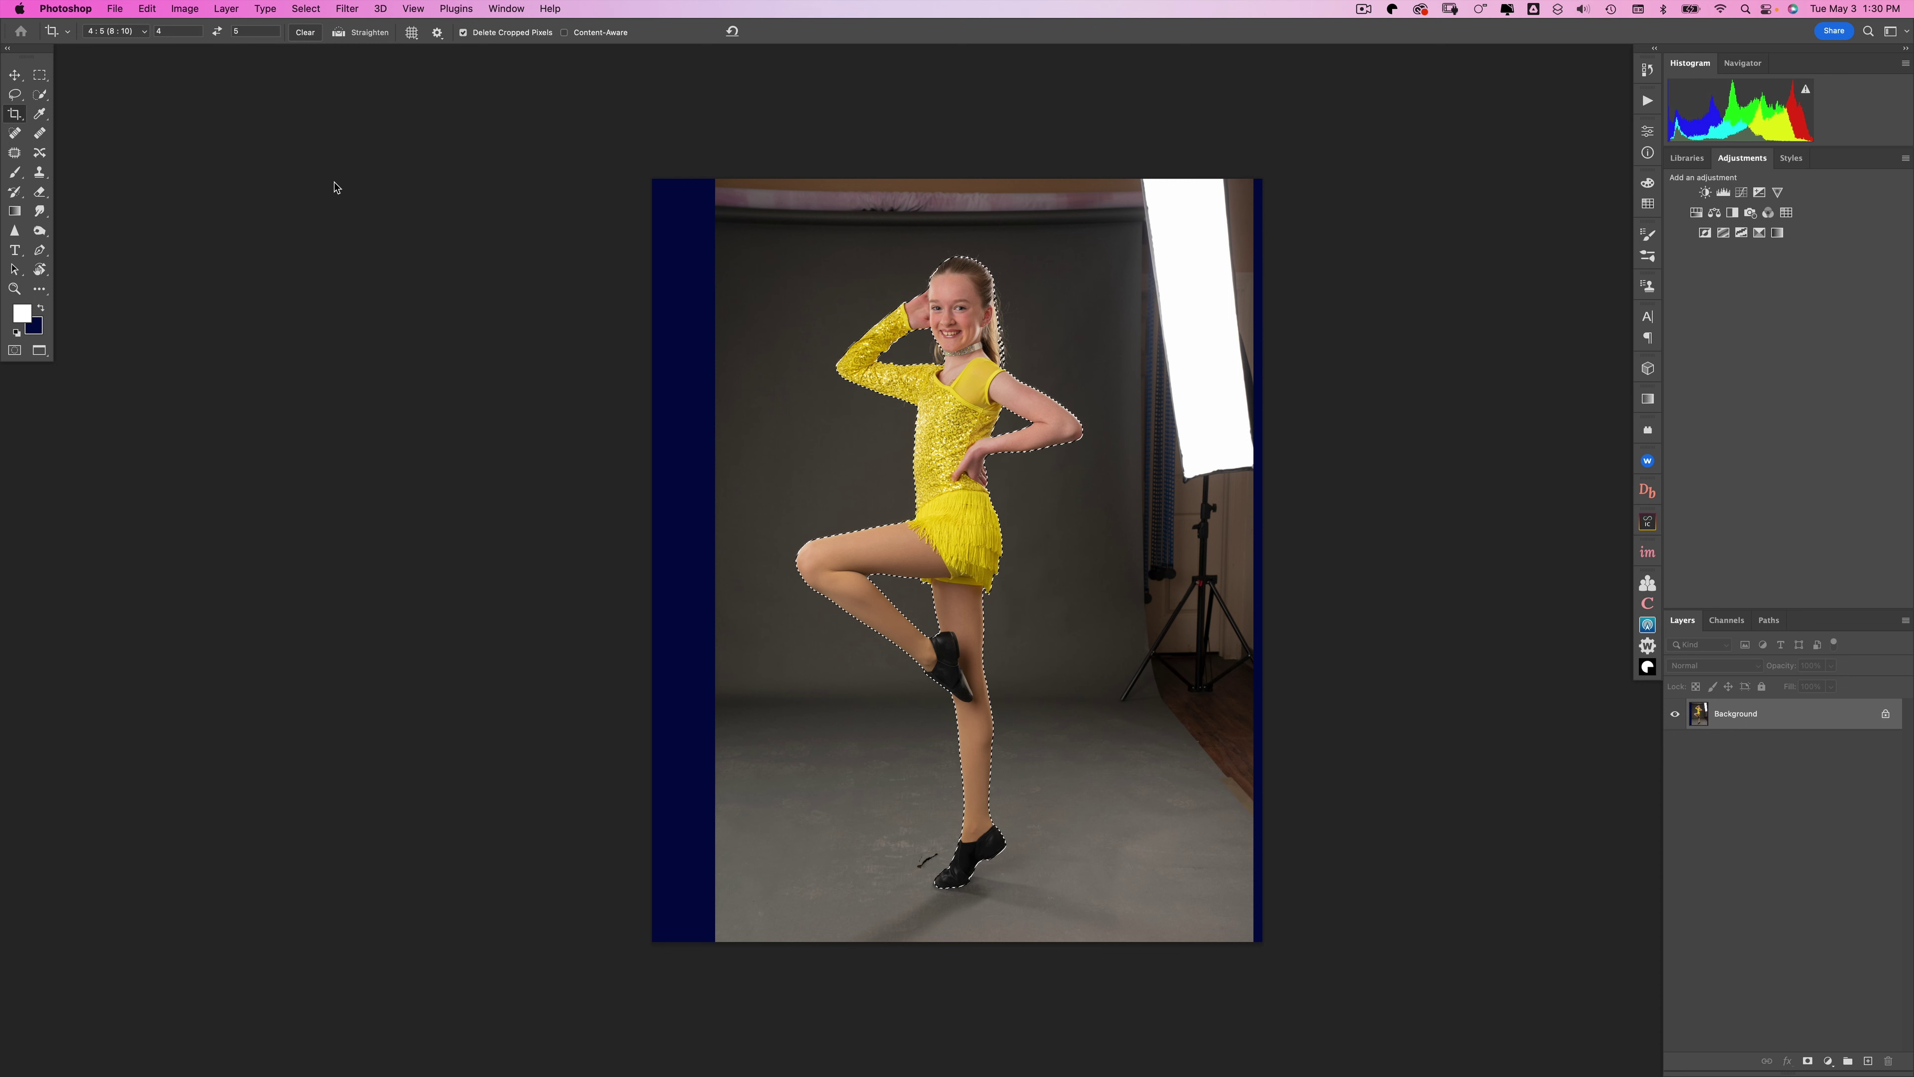
pyautogui.click(42, 79)
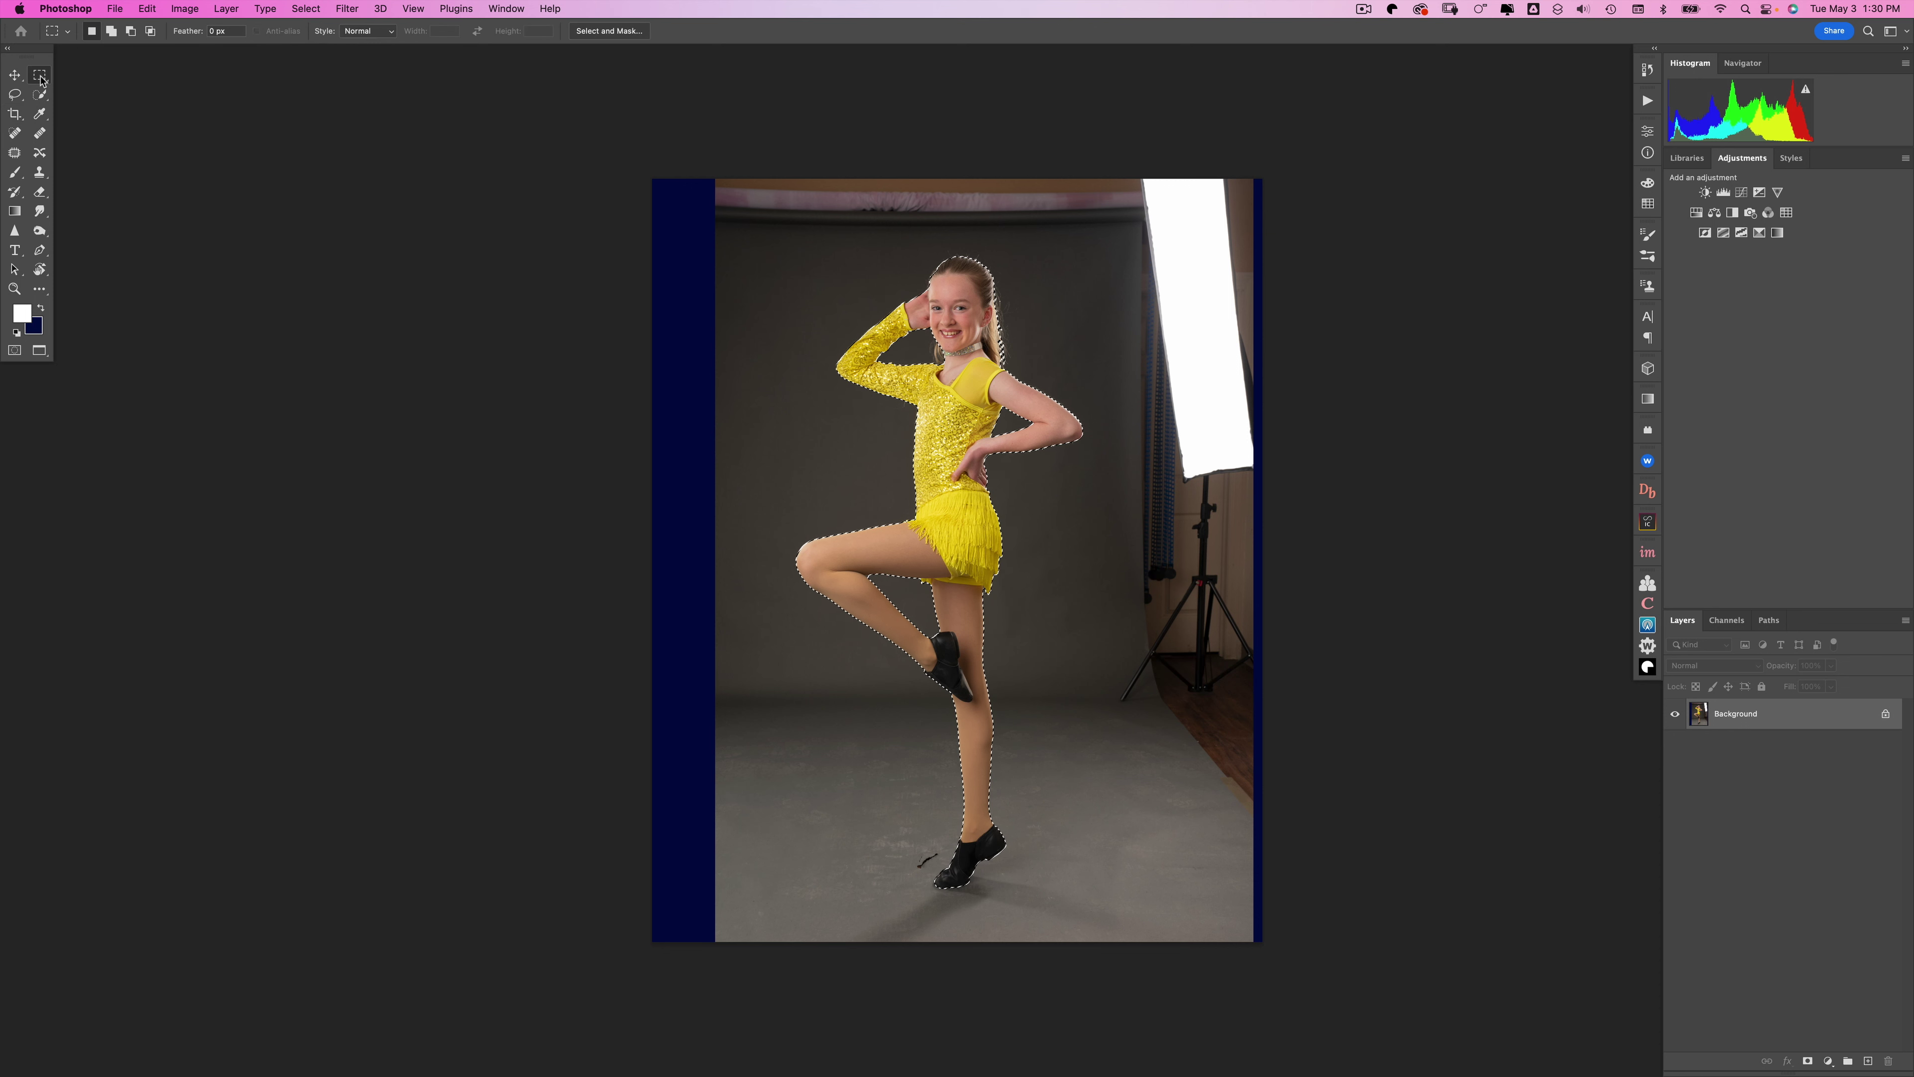
pyautogui.click(609, 31)
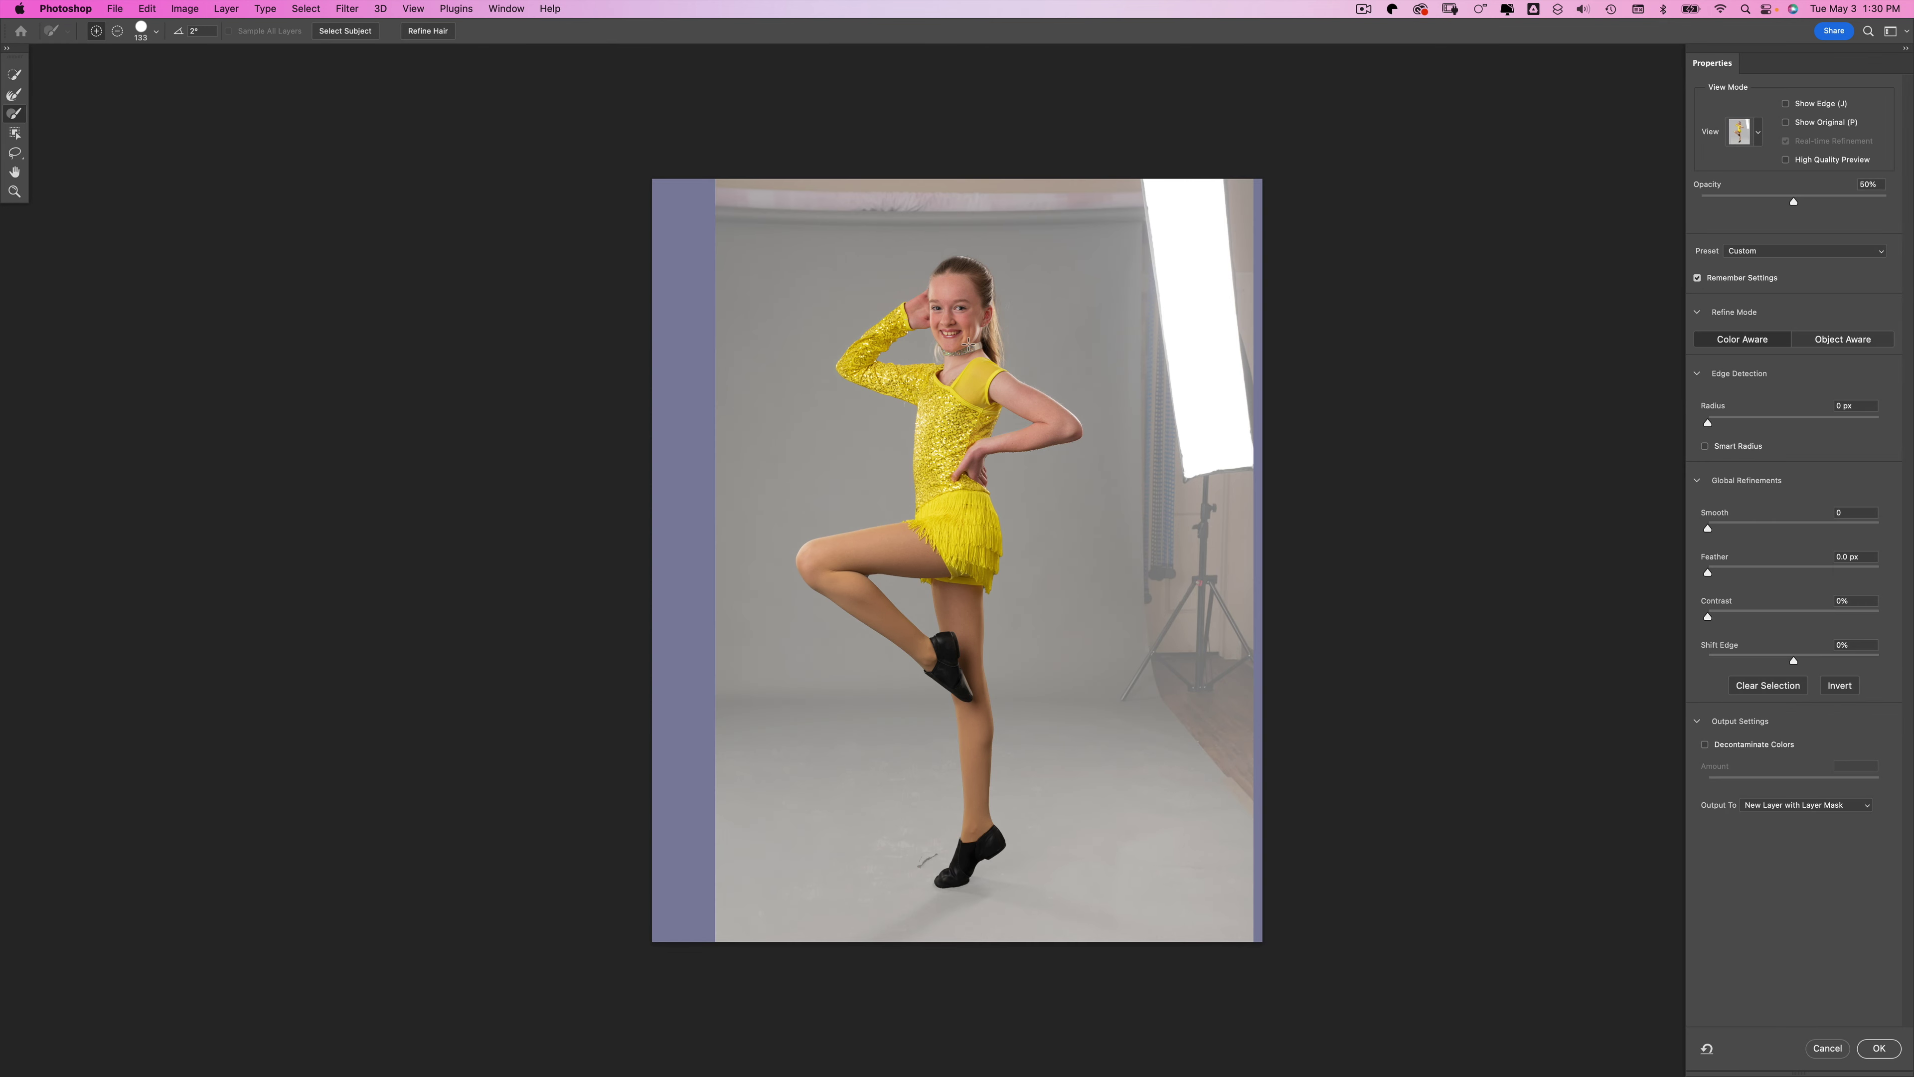
# - Refine the selection edge along the back of the dancer's hair with the Refine Edge Brush
pyautogui.scroll(5, 969, 344)
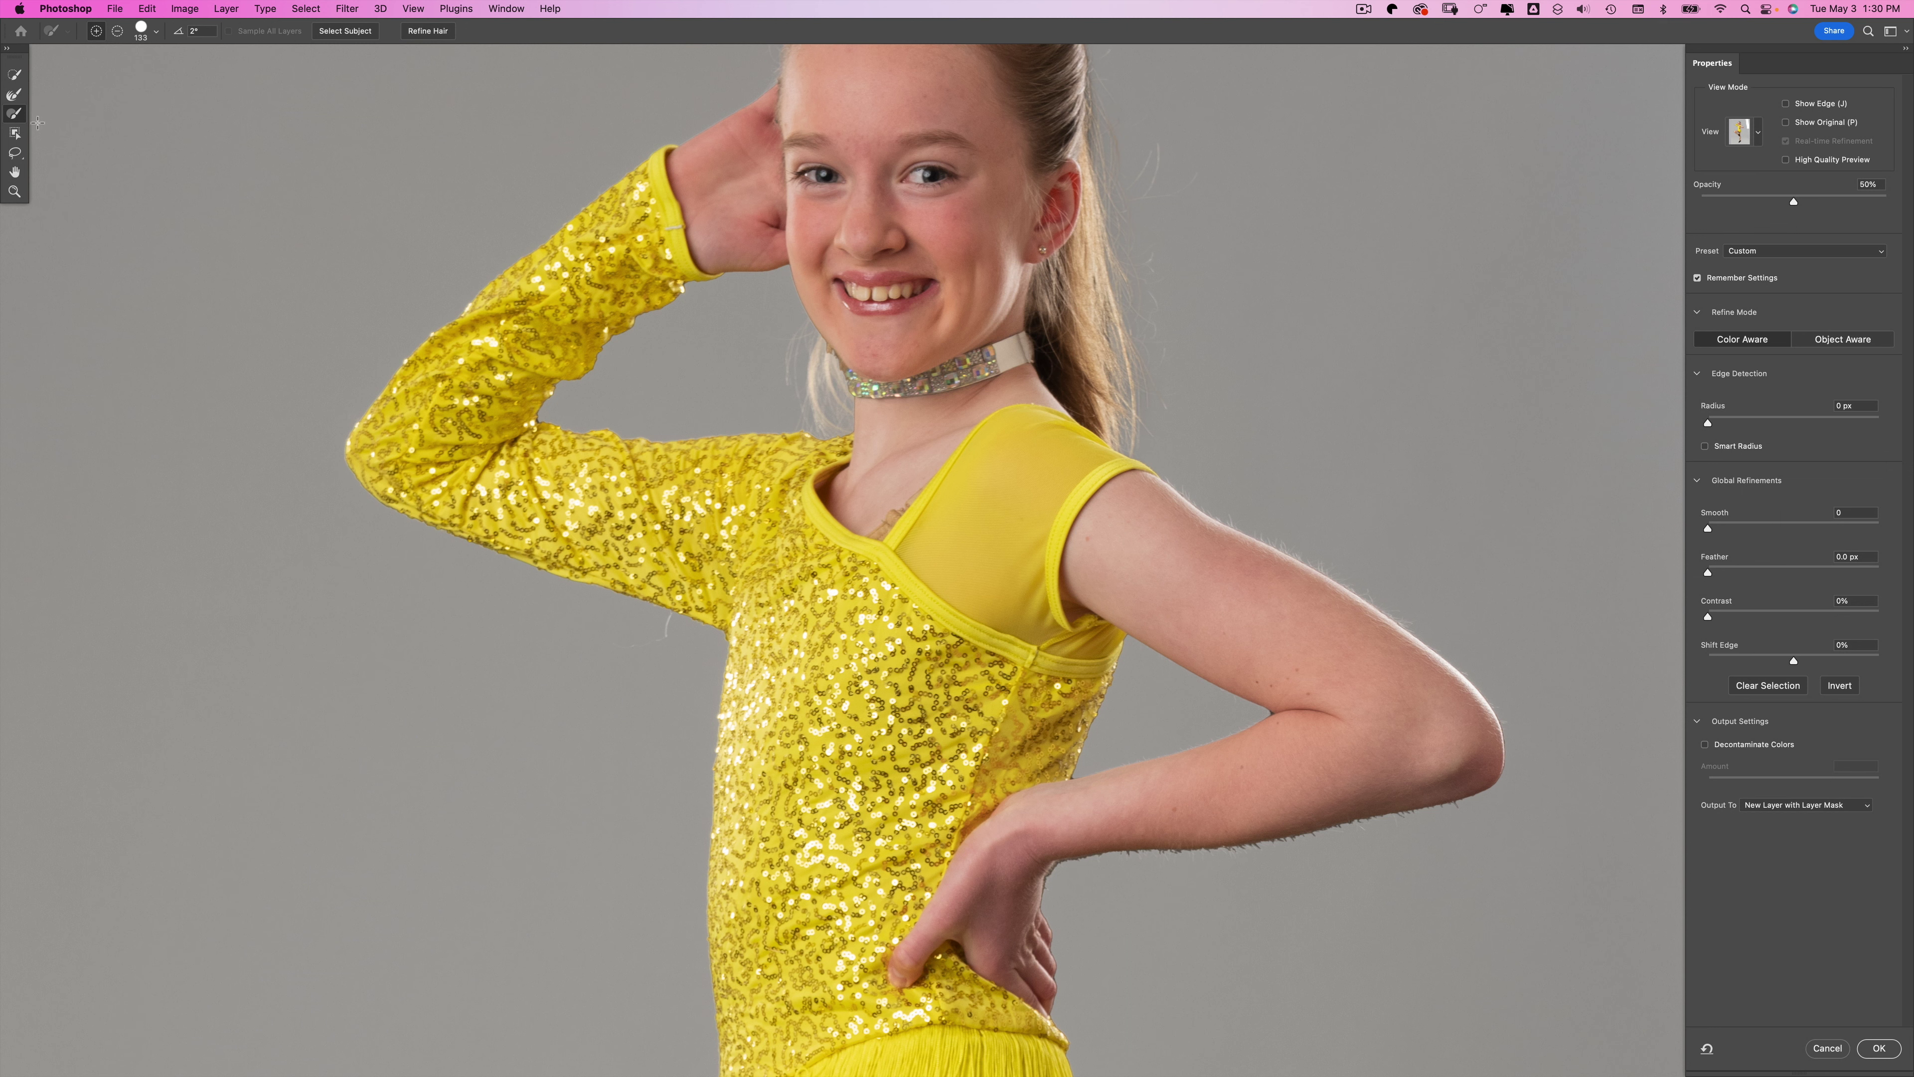
pyautogui.click(14, 95)
pyautogui.scroll(5, 897, 174)
pyautogui.hscroll(3, 896, 174)
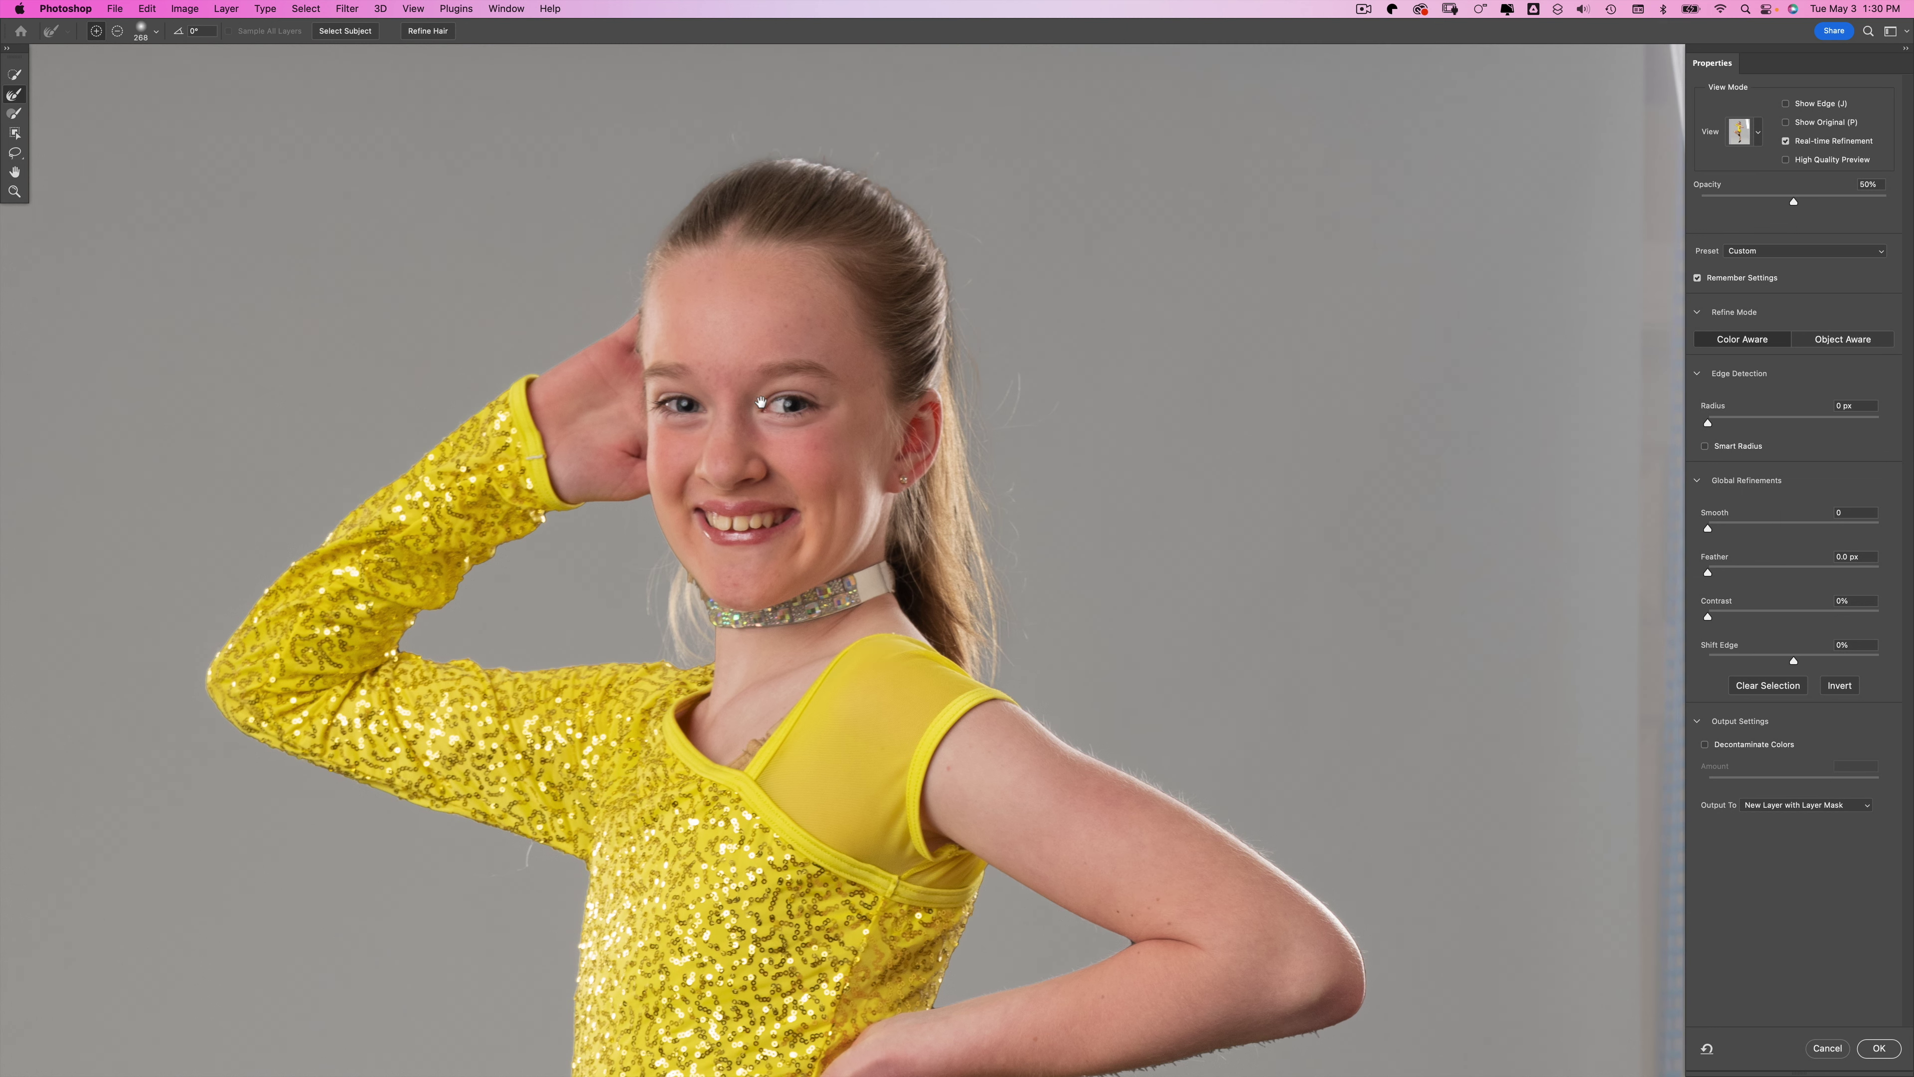
pyautogui.moveTo(998, 381); pyautogui.dragTo(939, 359)
pyautogui.moveTo(958, 287); pyautogui.dragTo(968, 430)
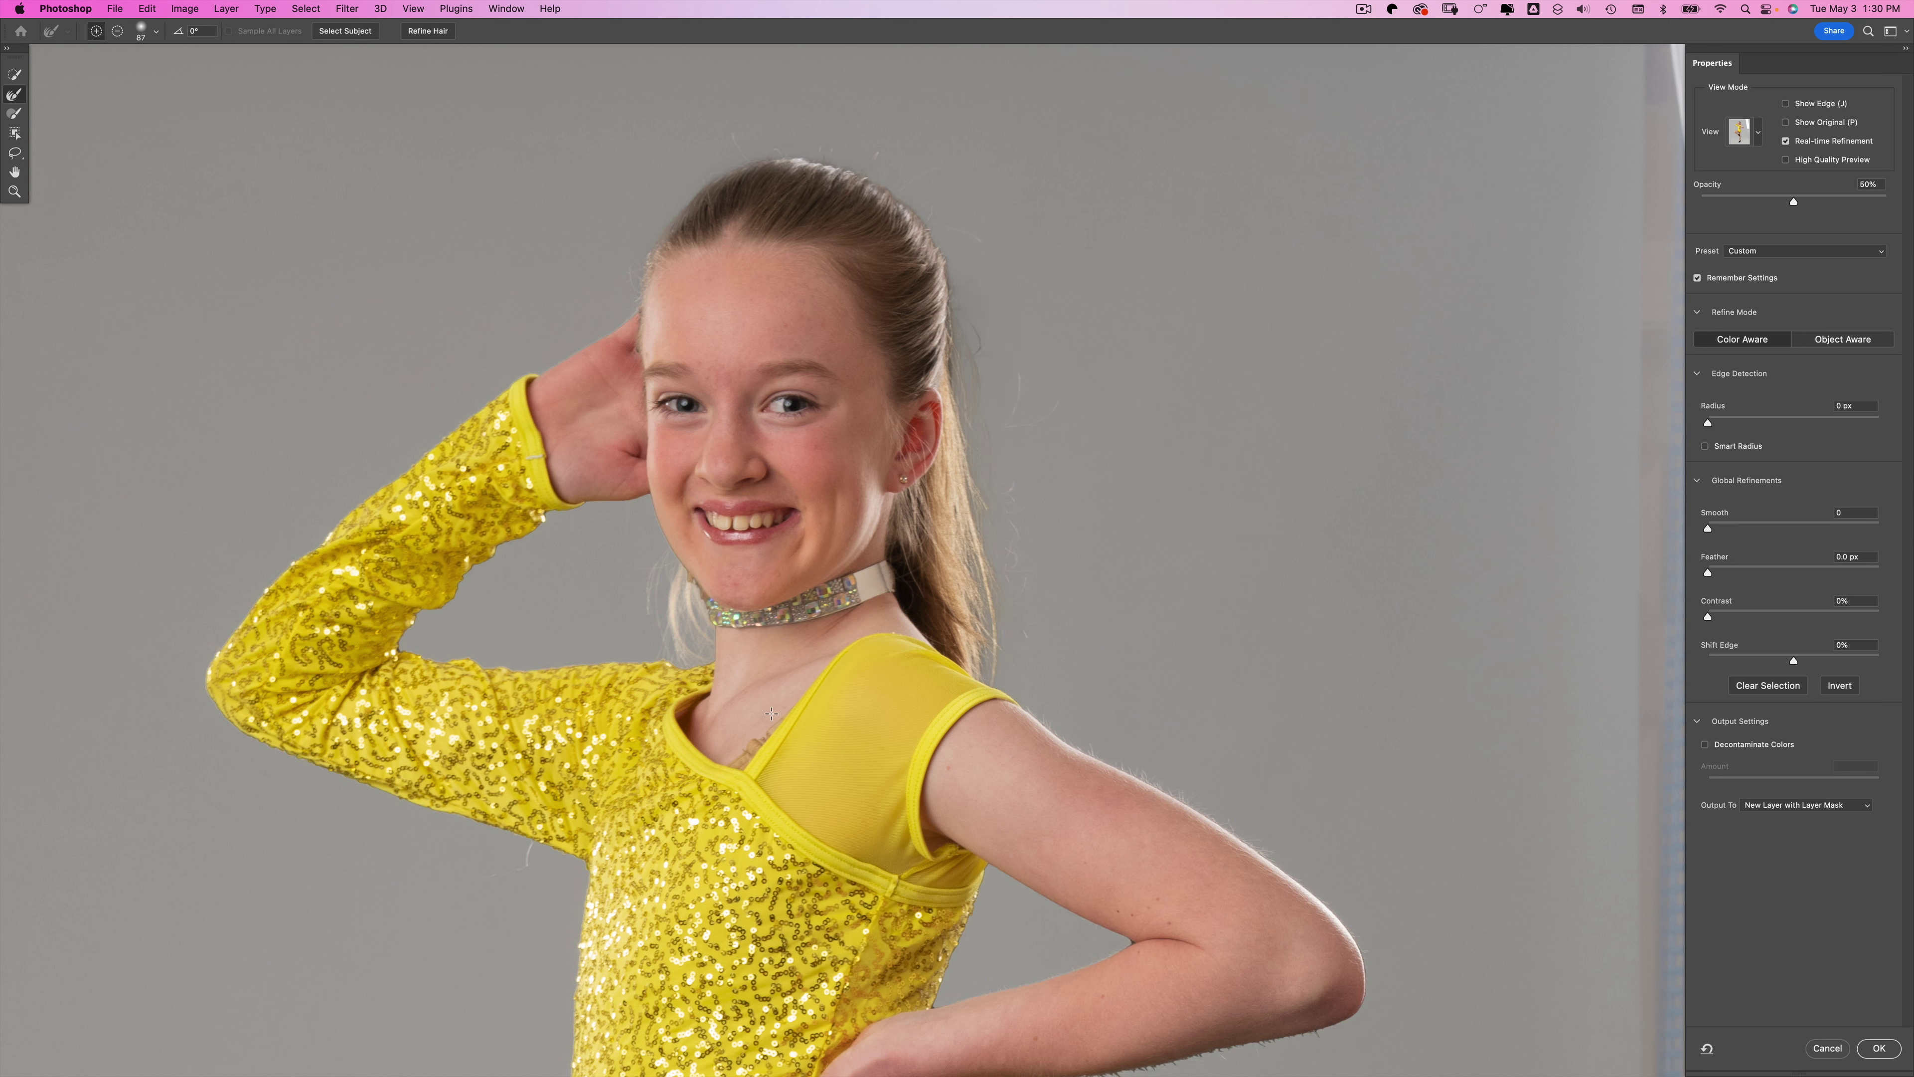
# - Check the dancer's cutout edges down to the shoes and output the selection to a new layer with a layer mask
pyautogui.scroll(-3, 802, 434)
pyautogui.hscroll(-3, 803, 434)
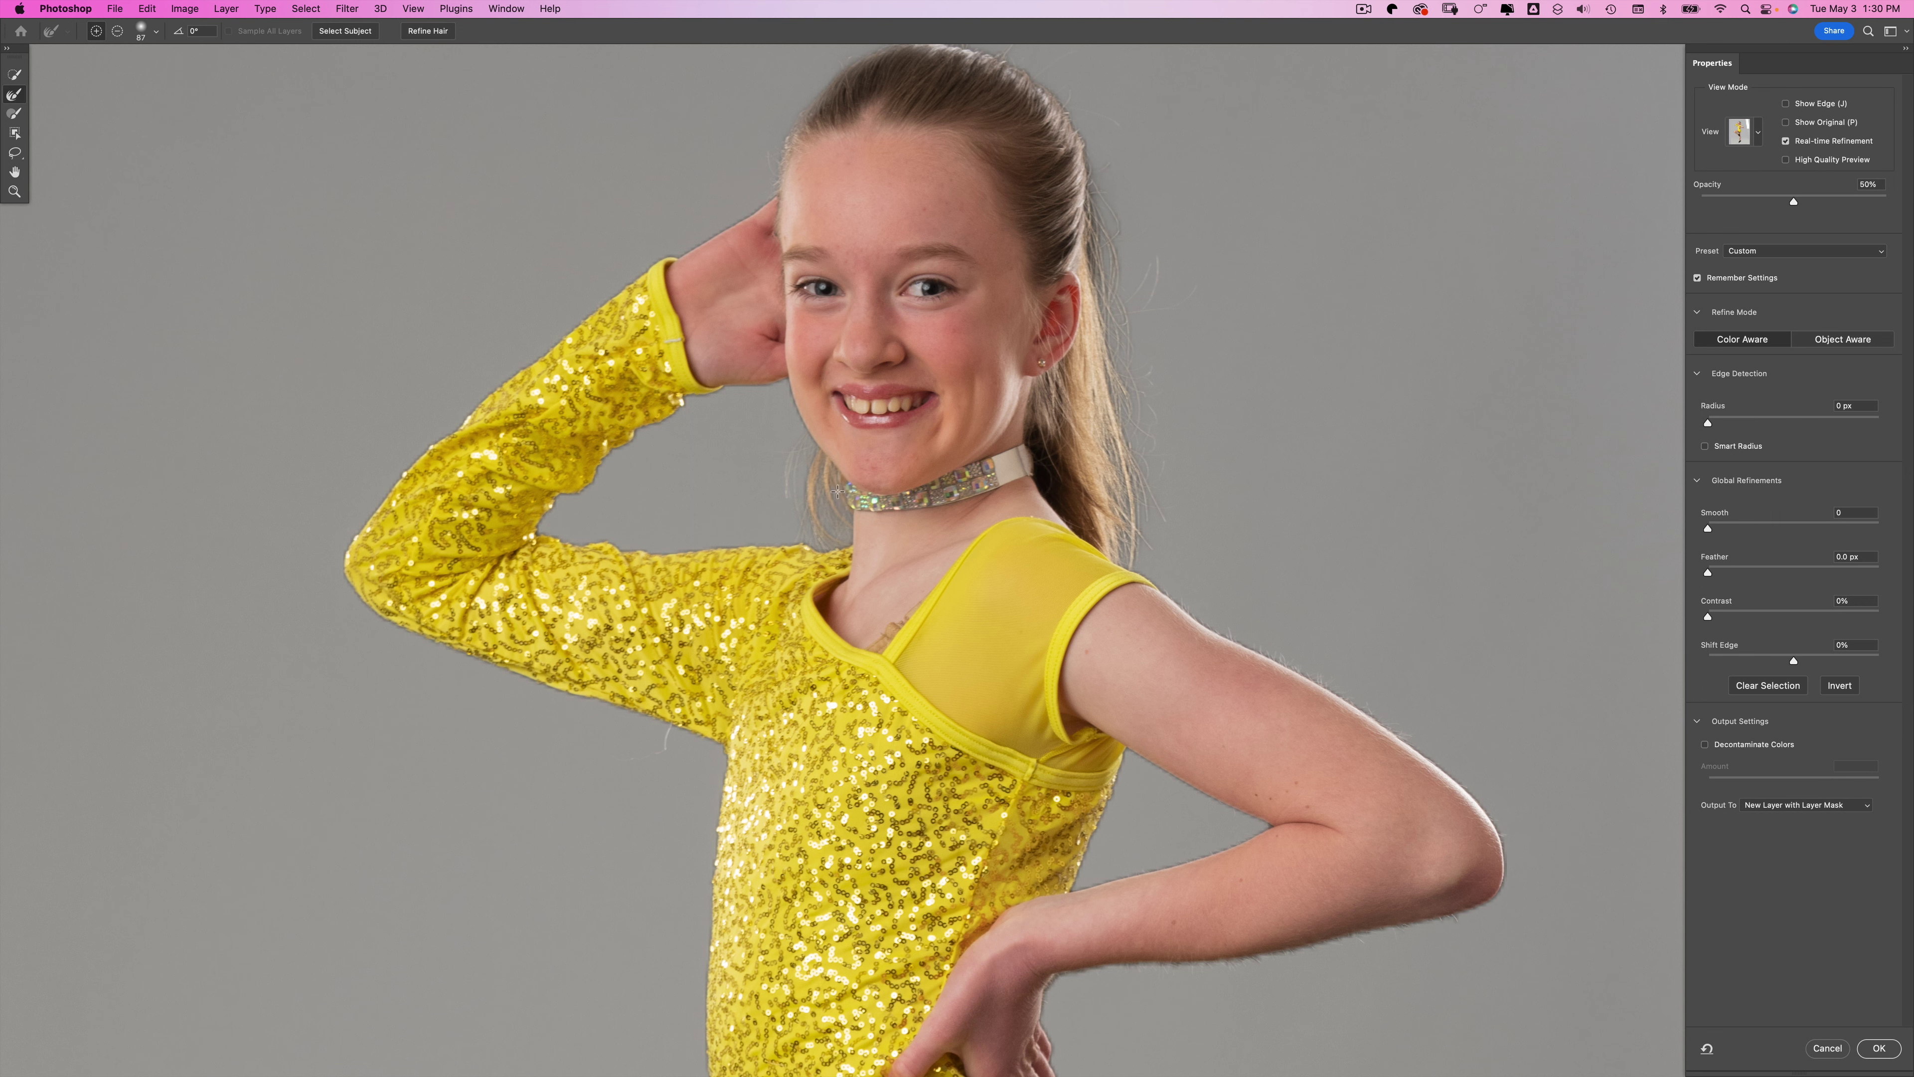
pyautogui.scroll(-10, 935, 754)
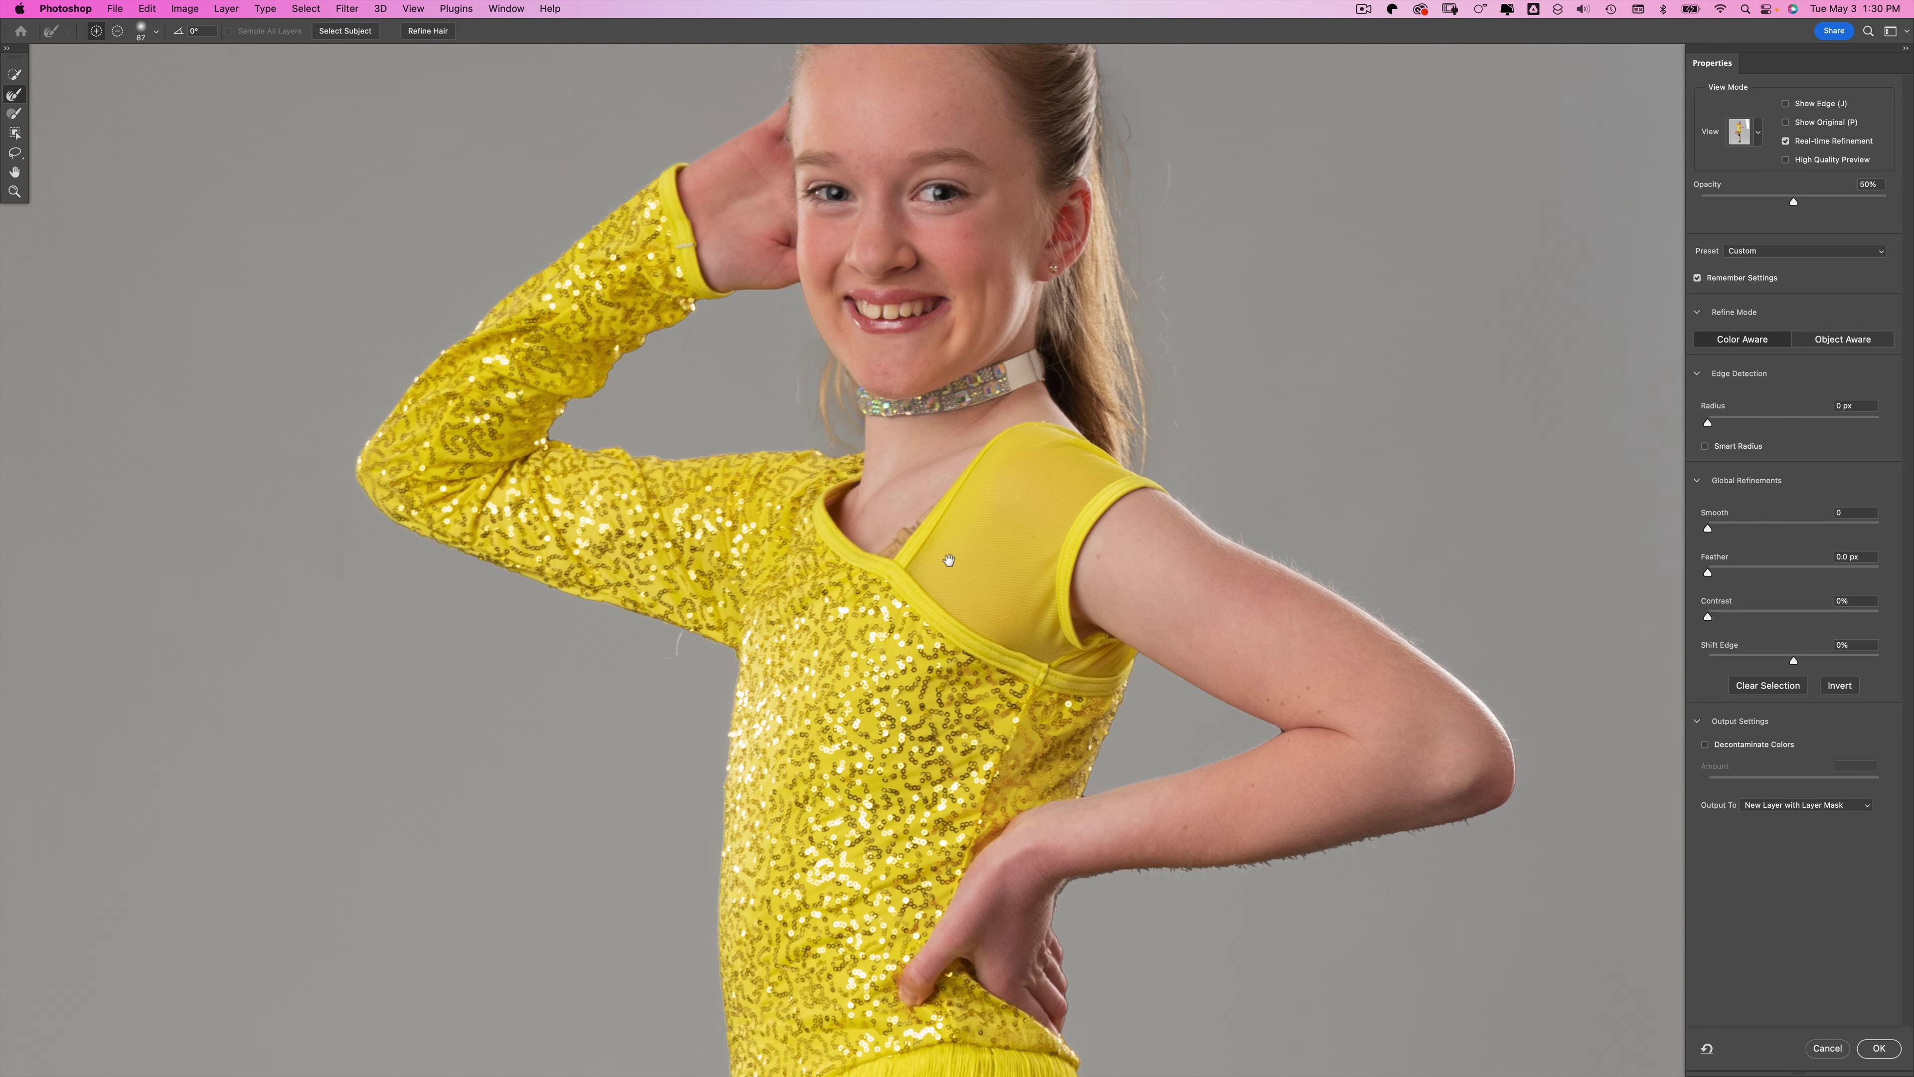
pyautogui.scroll(-5, 903, 638)
pyautogui.scroll(-3, 961, 628)
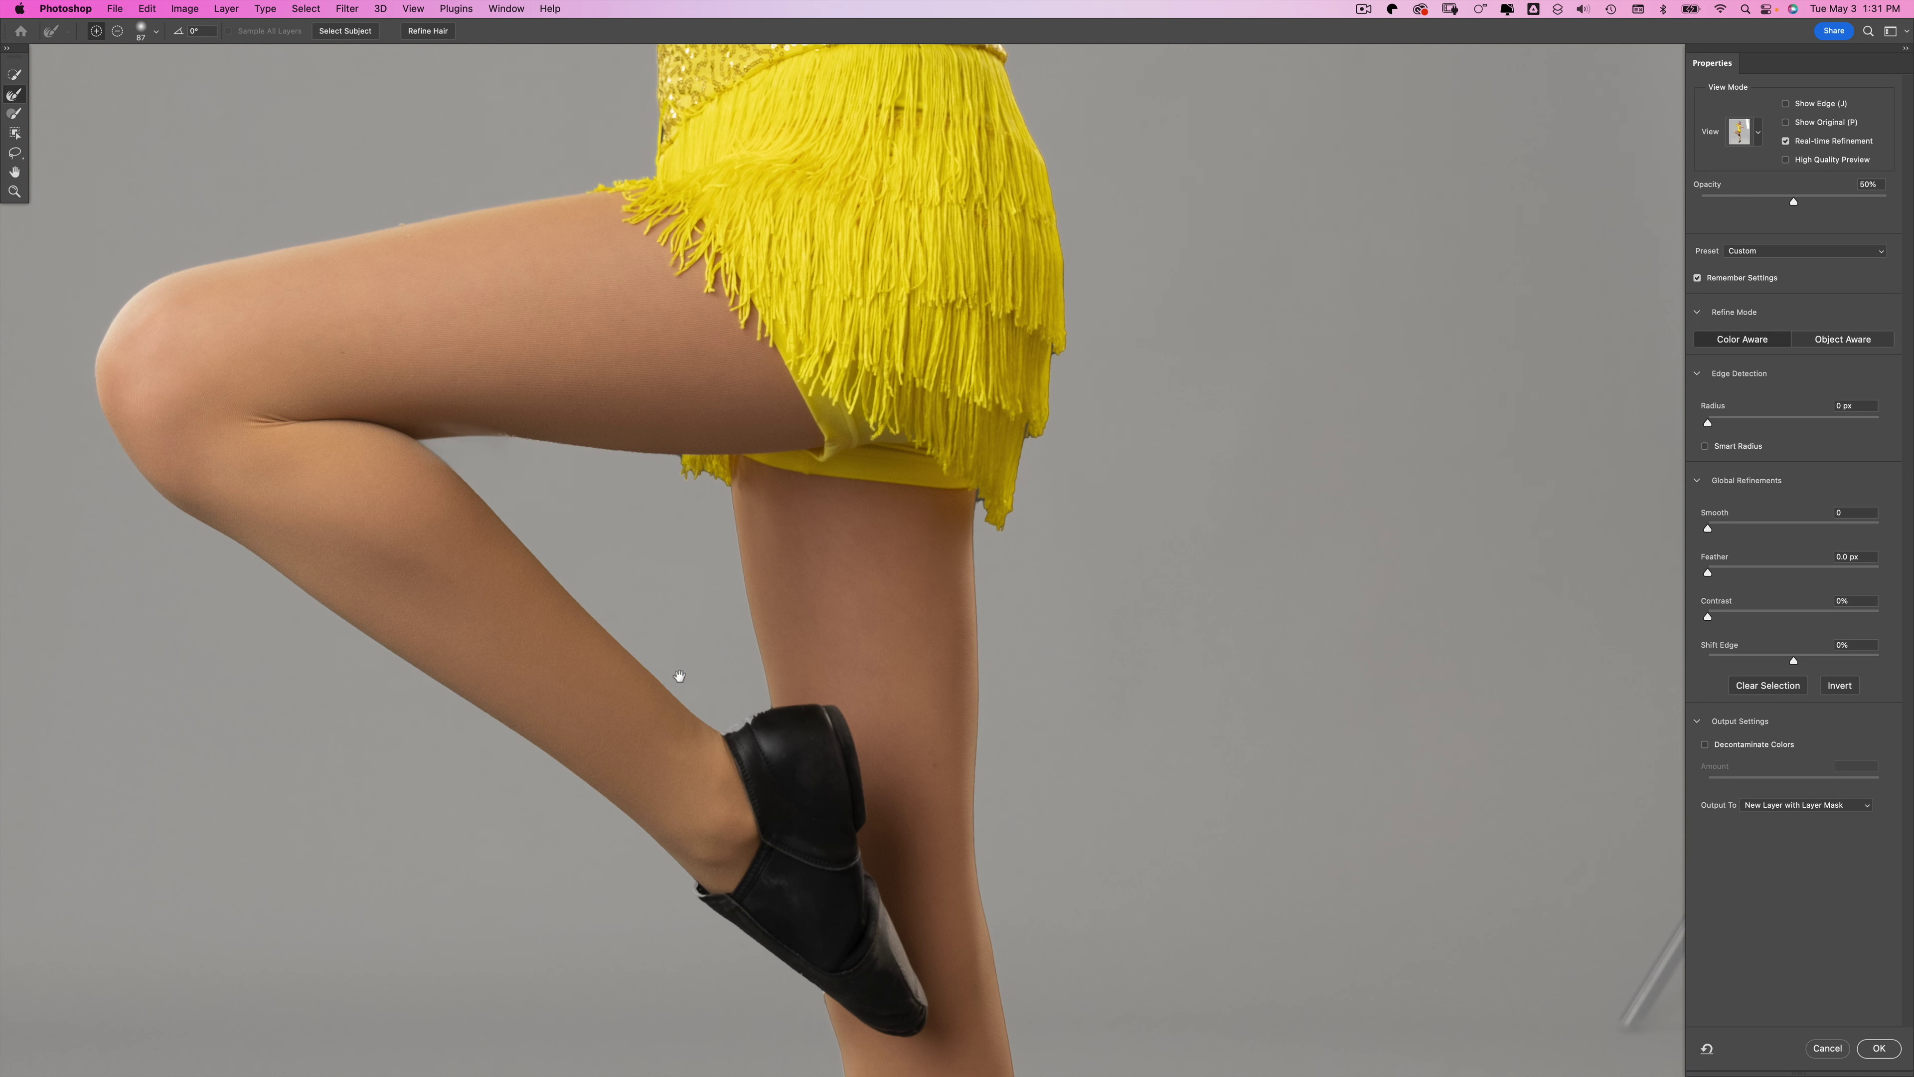
pyautogui.moveTo(663, 705); pyautogui.dragTo(790, 291)
pyautogui.moveTo(1006, 684); pyautogui.dragTo(1042, 248)
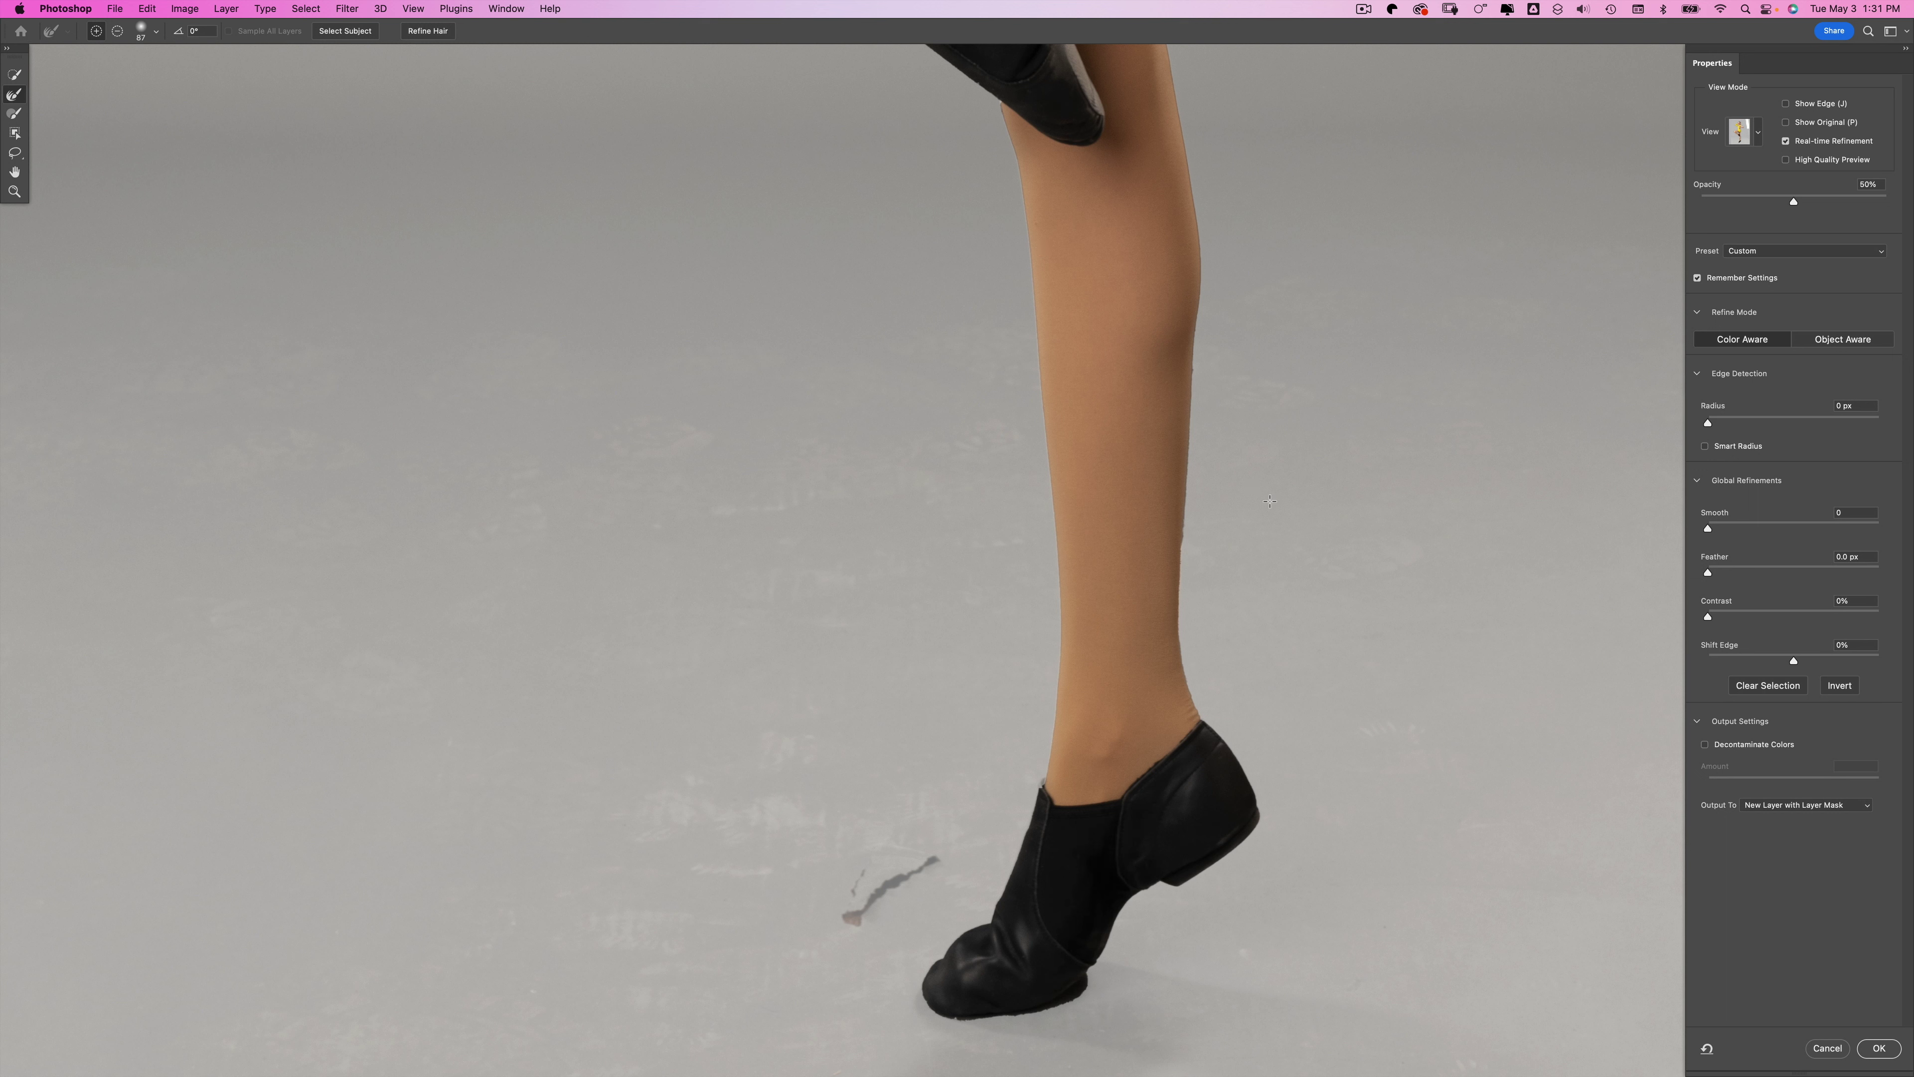
pyautogui.click(1891, 1052)
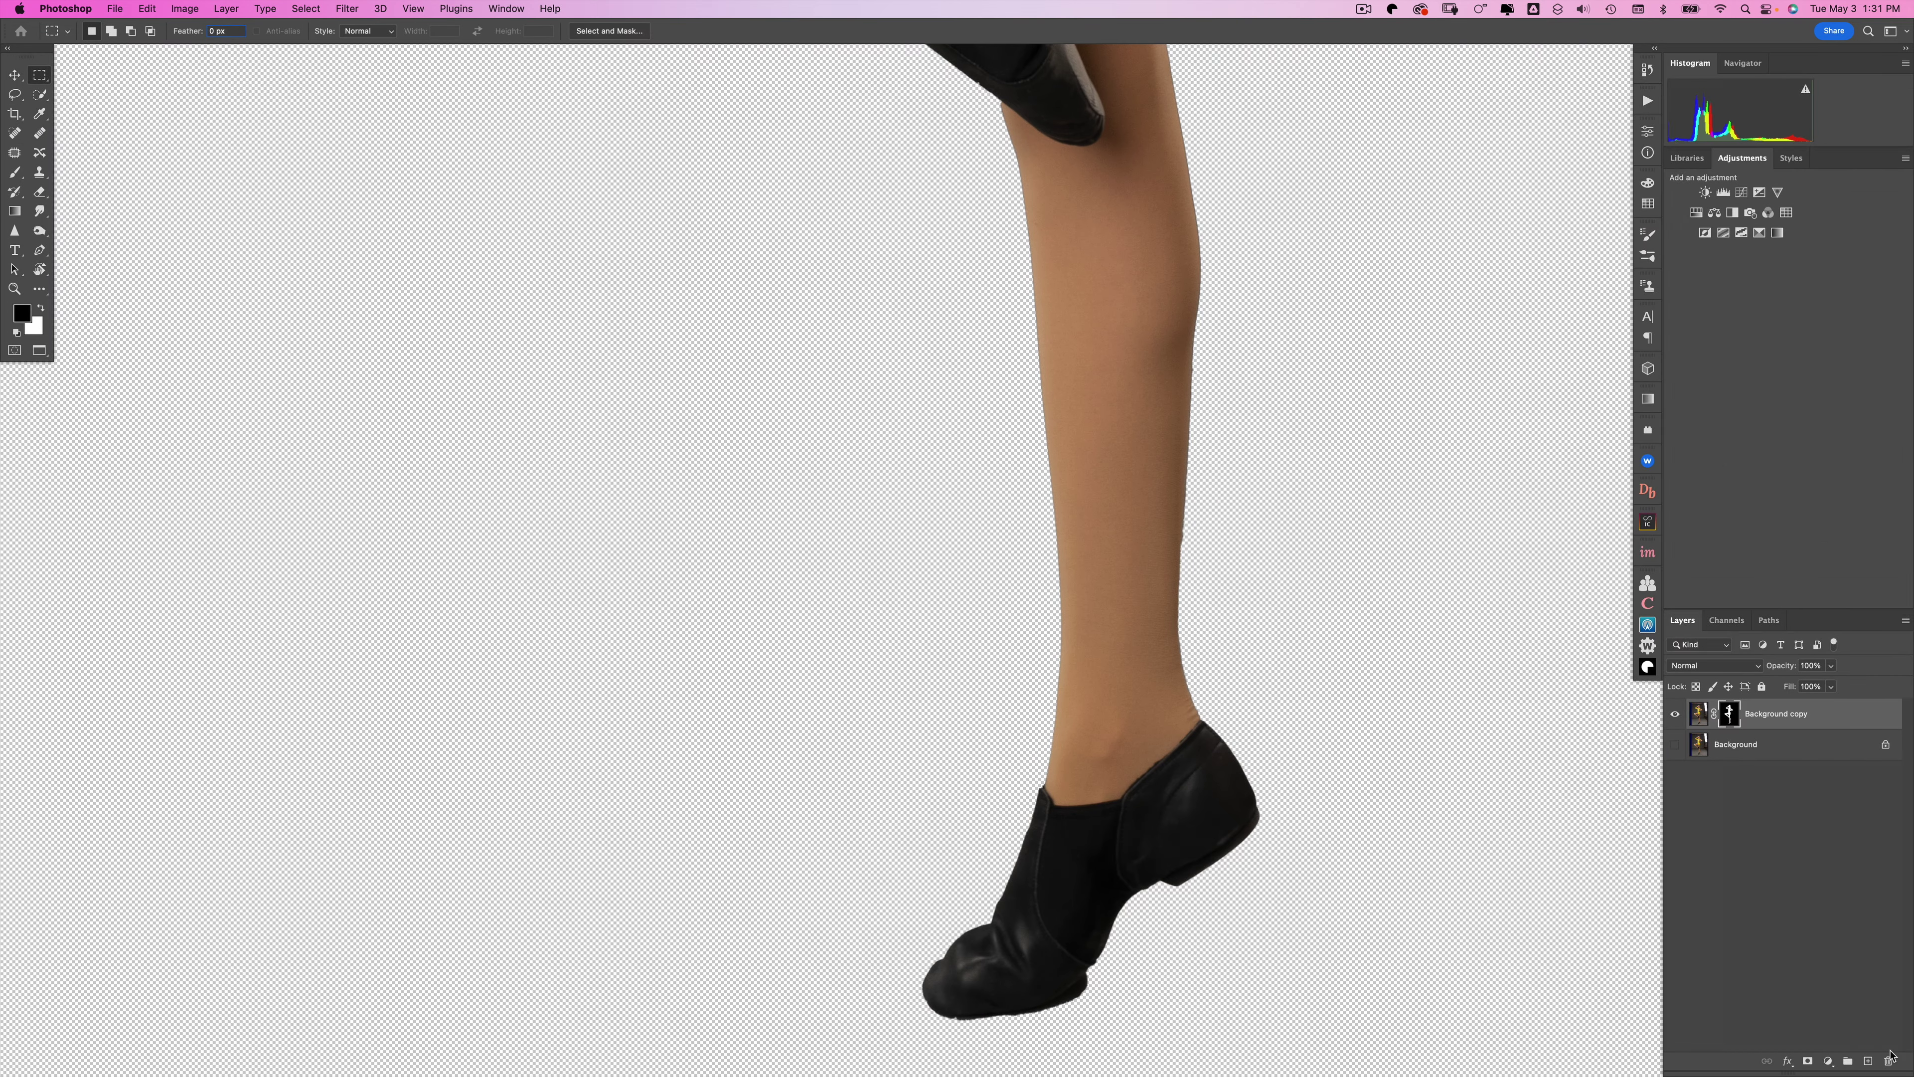
pyautogui.press('super+0')
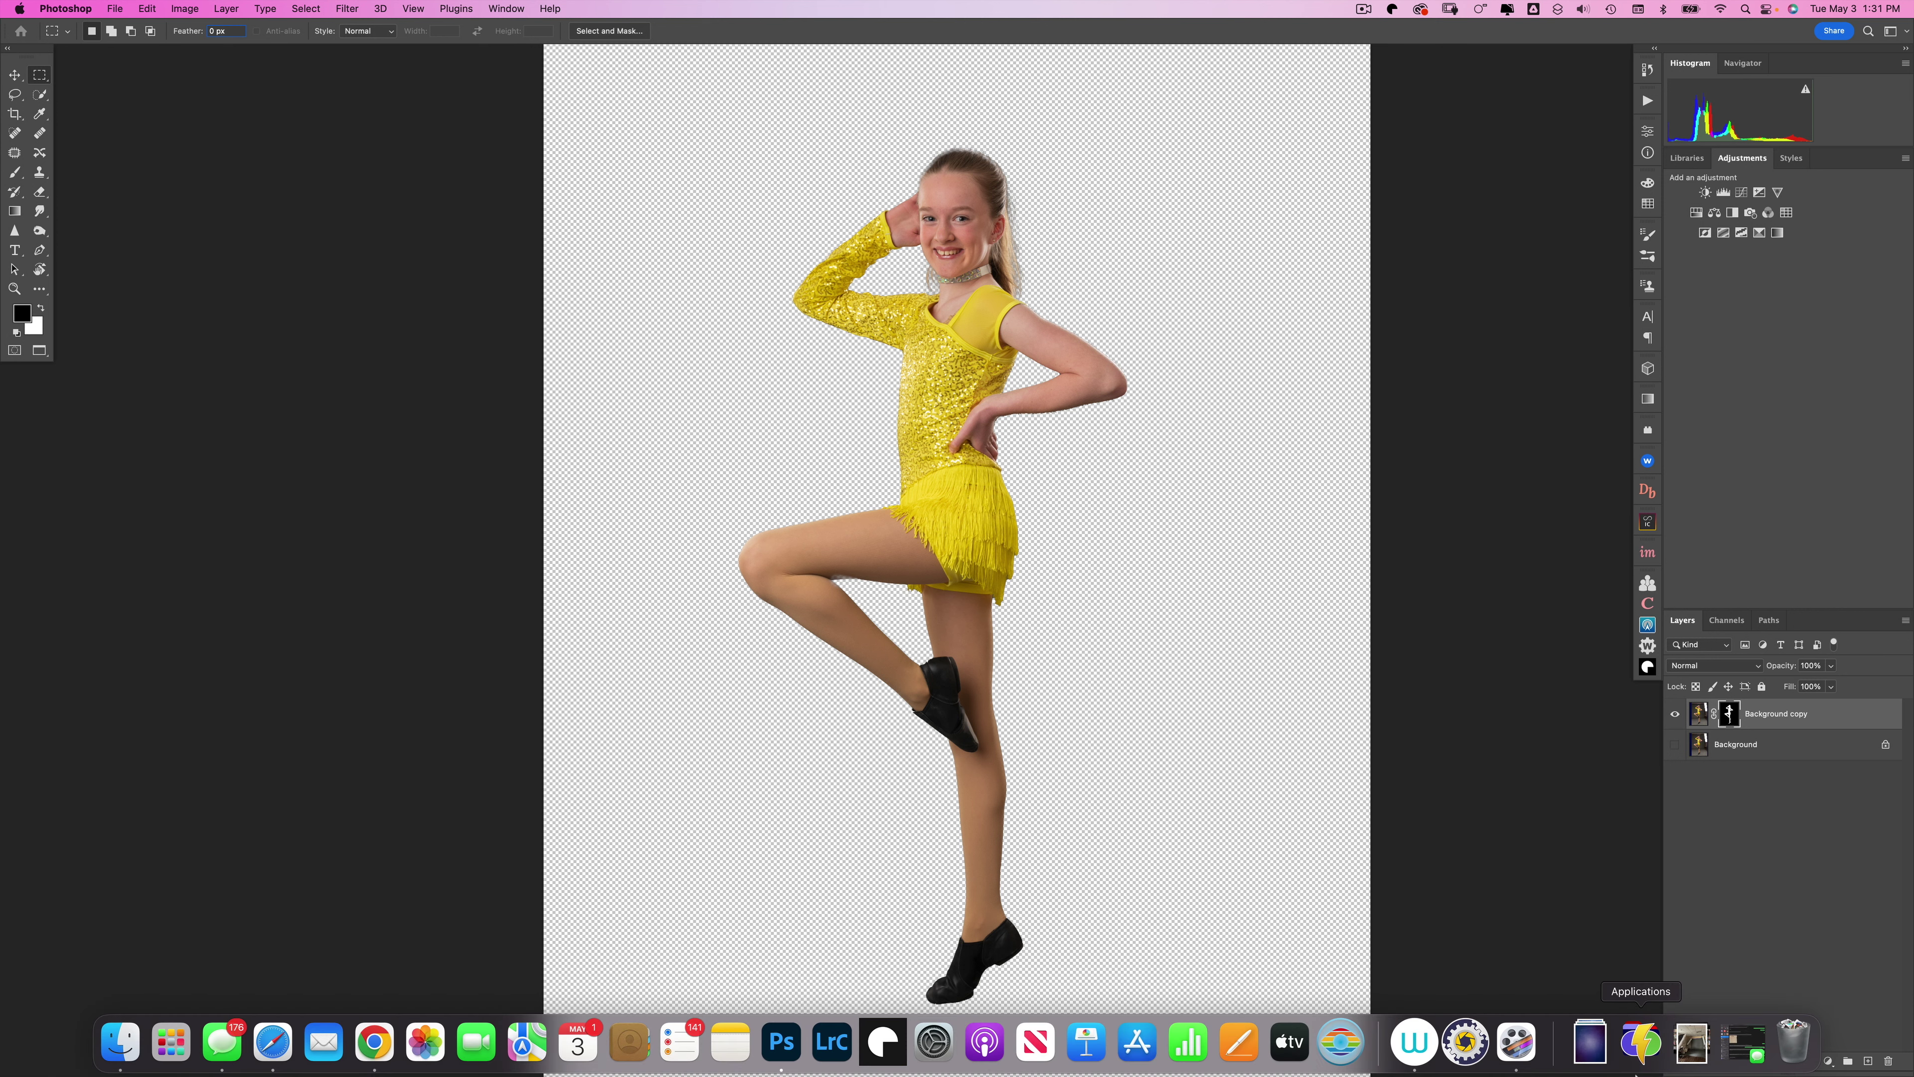
# - Open the abstract blue watercolor image with gold glitter from the Downloads folder
pyautogui.click(1645, 1063)
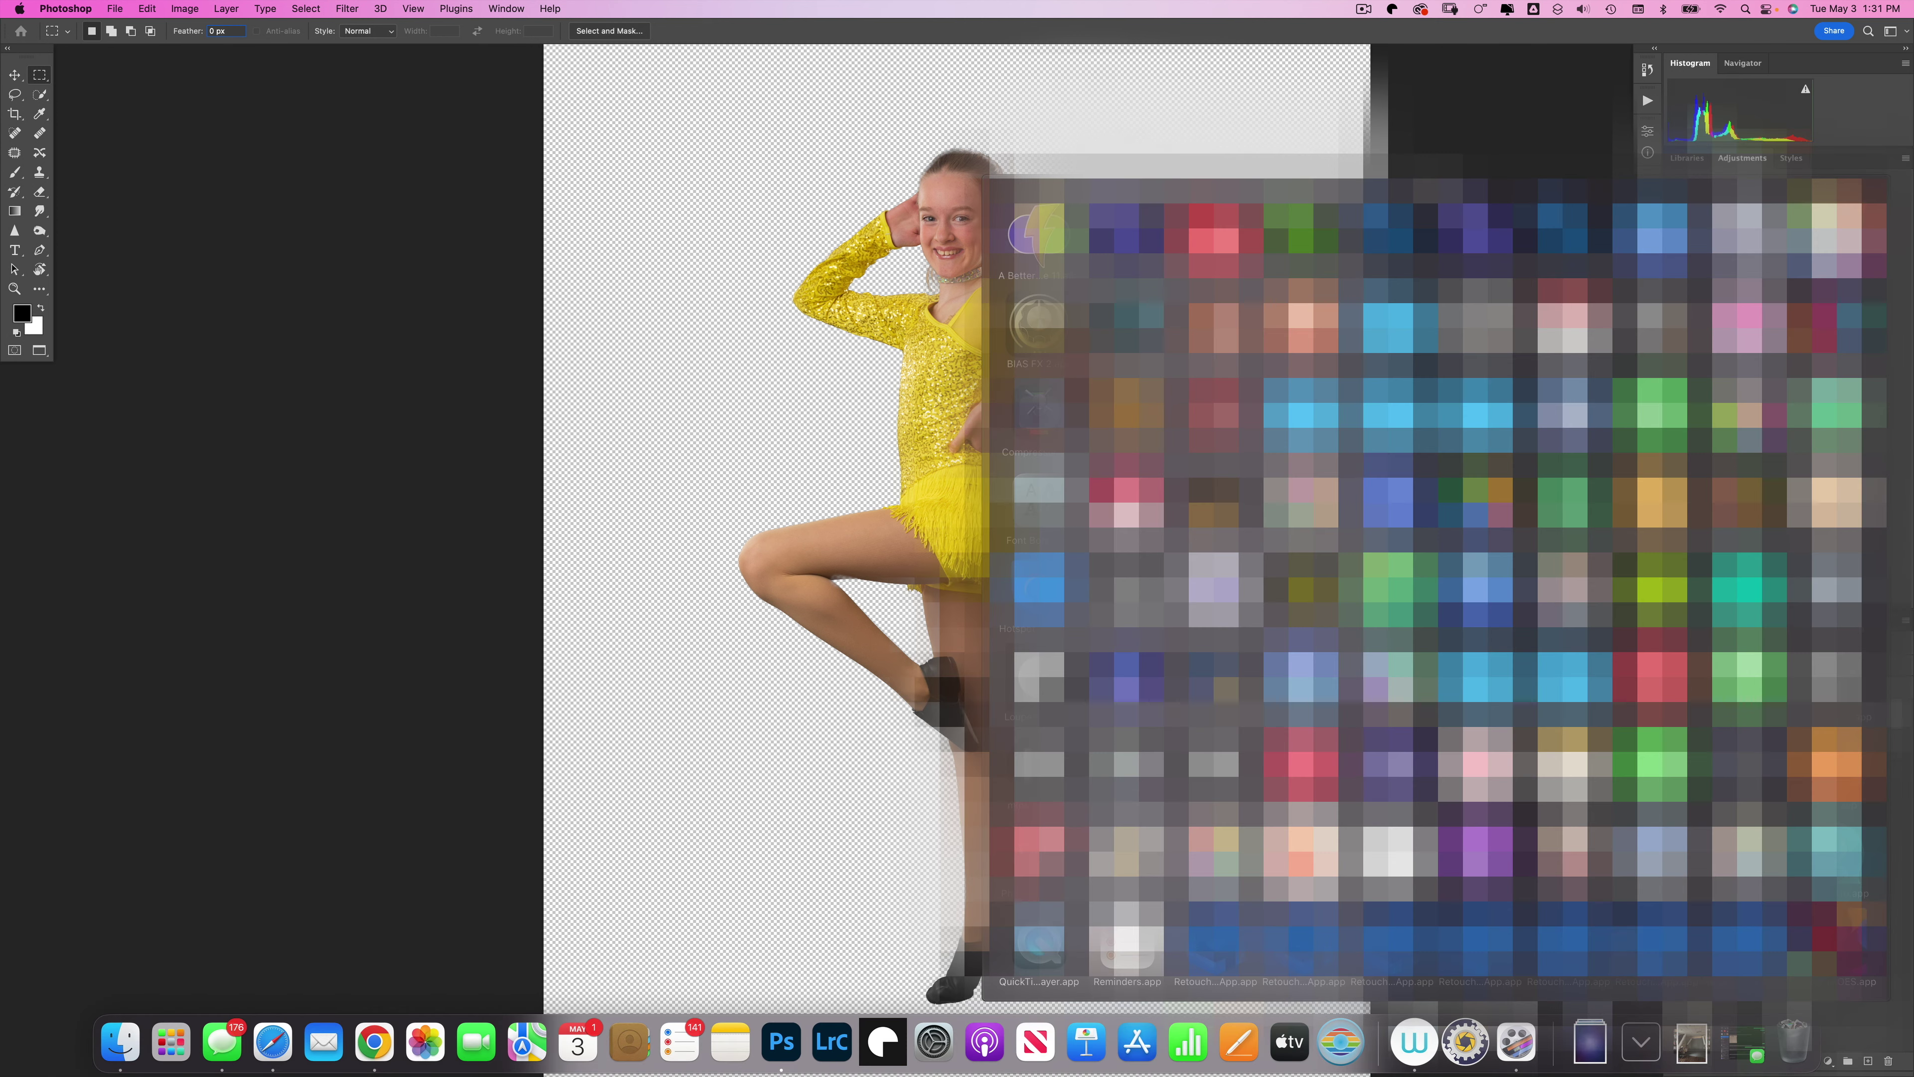
pyautogui.click(1702, 1060)
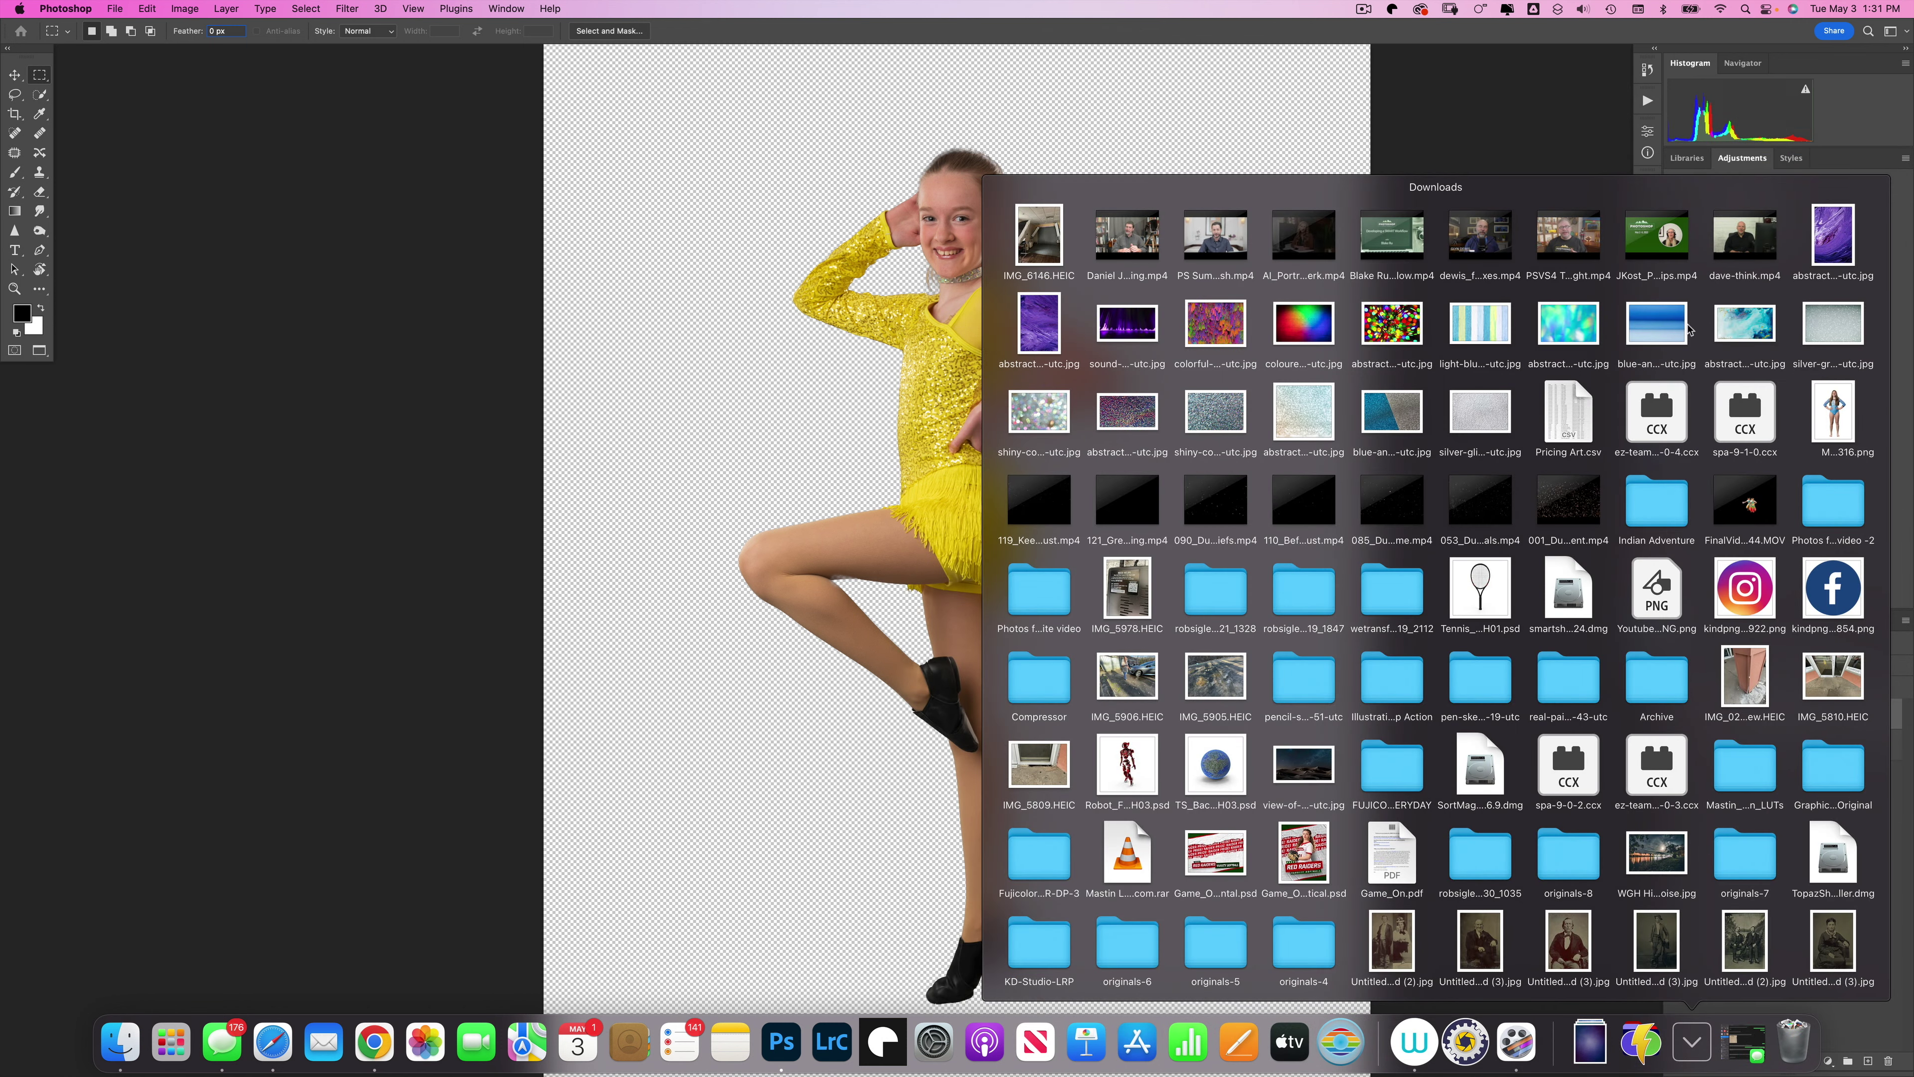
pyautogui.click(1753, 331)
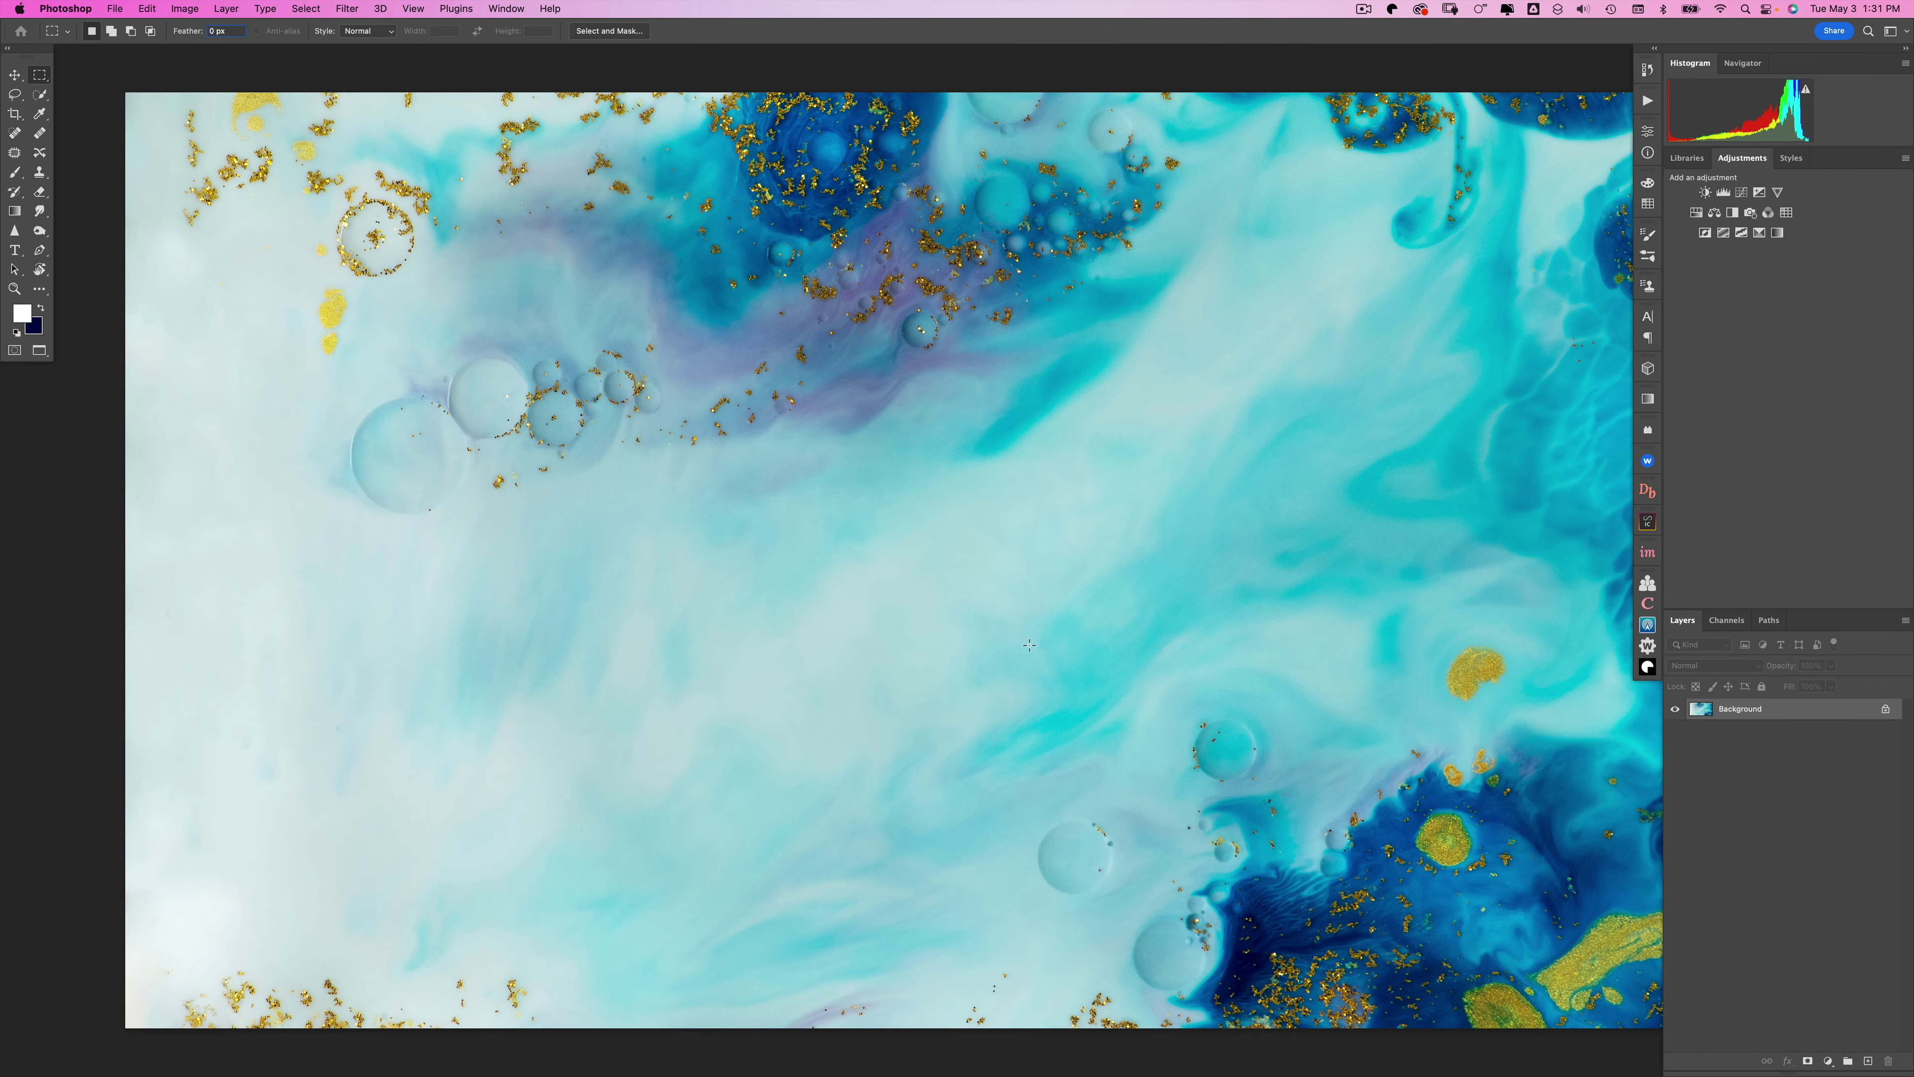
# - Copy the entire watercolor image and paste it into the dancer document _DSC0024.ARW
pyautogui.press('super+a')
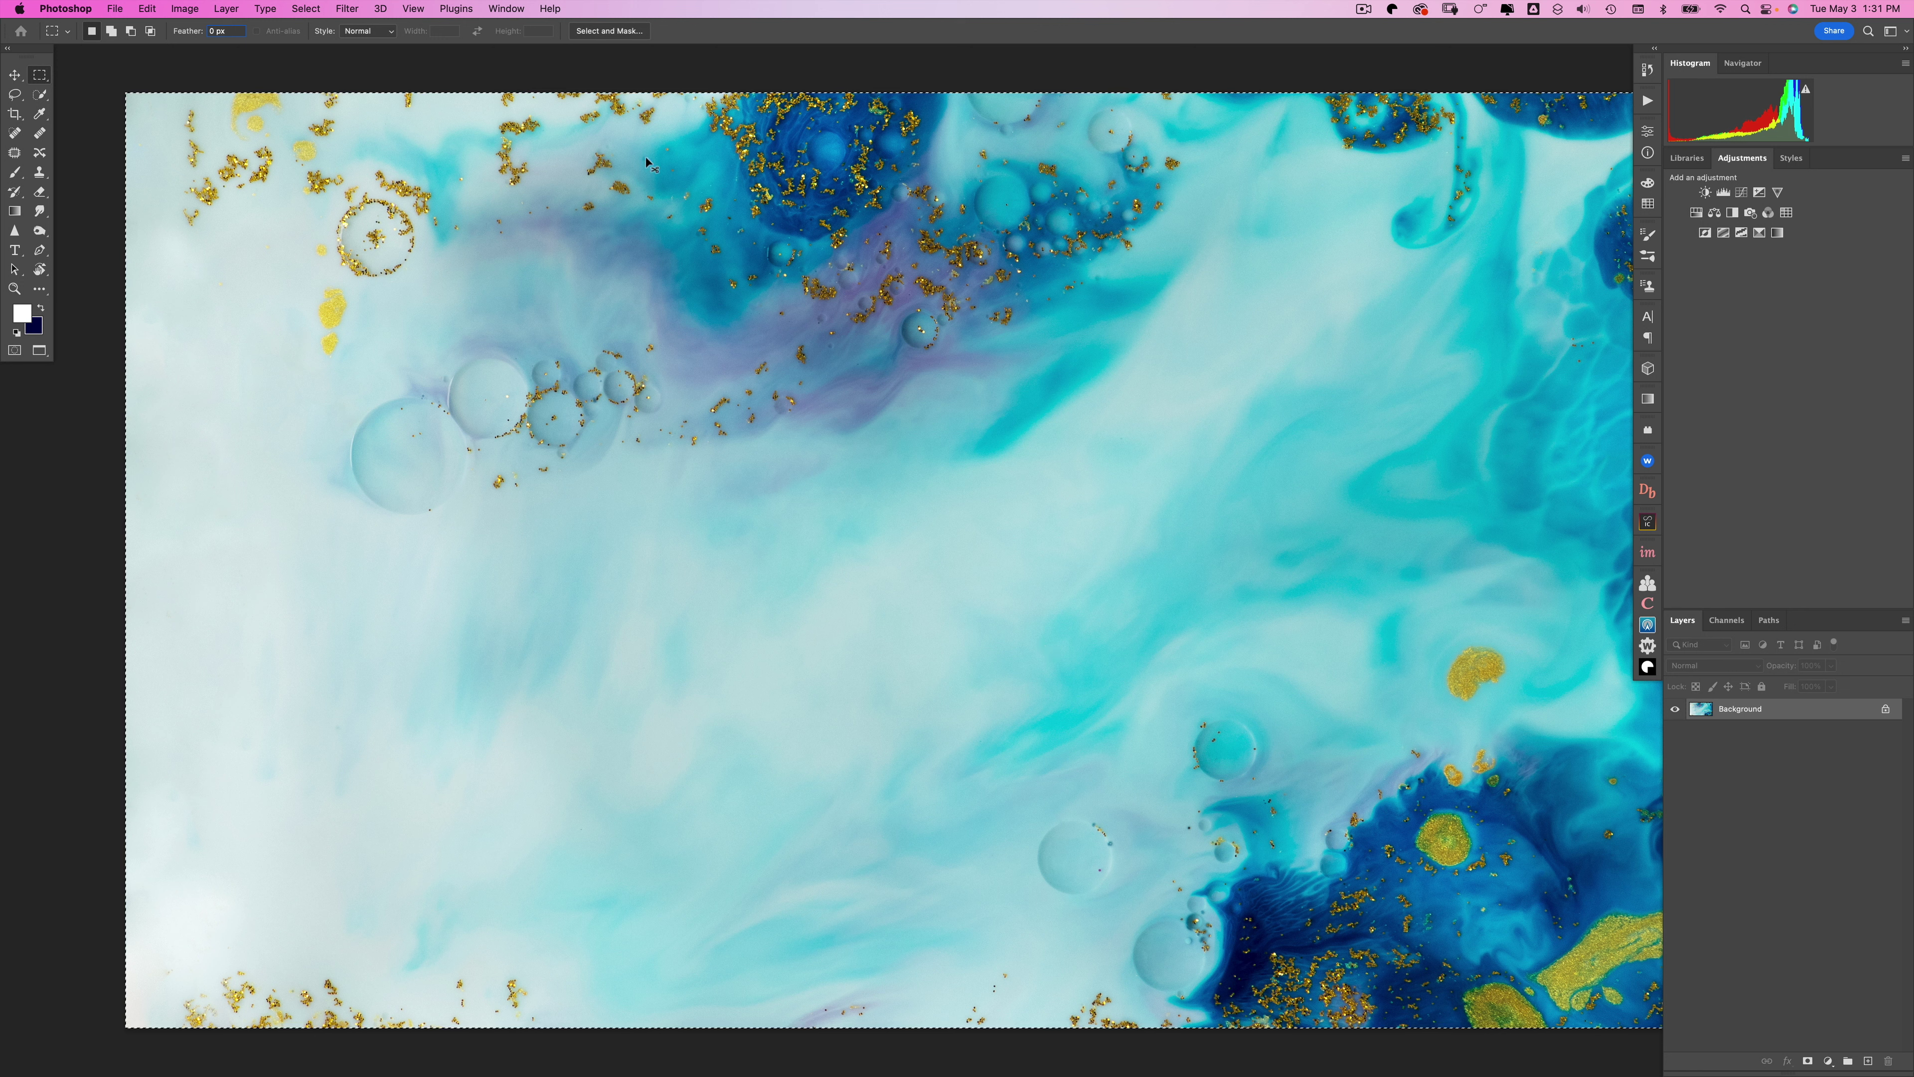
pyautogui.click(503, 8)
pyautogui.click(528, 579)
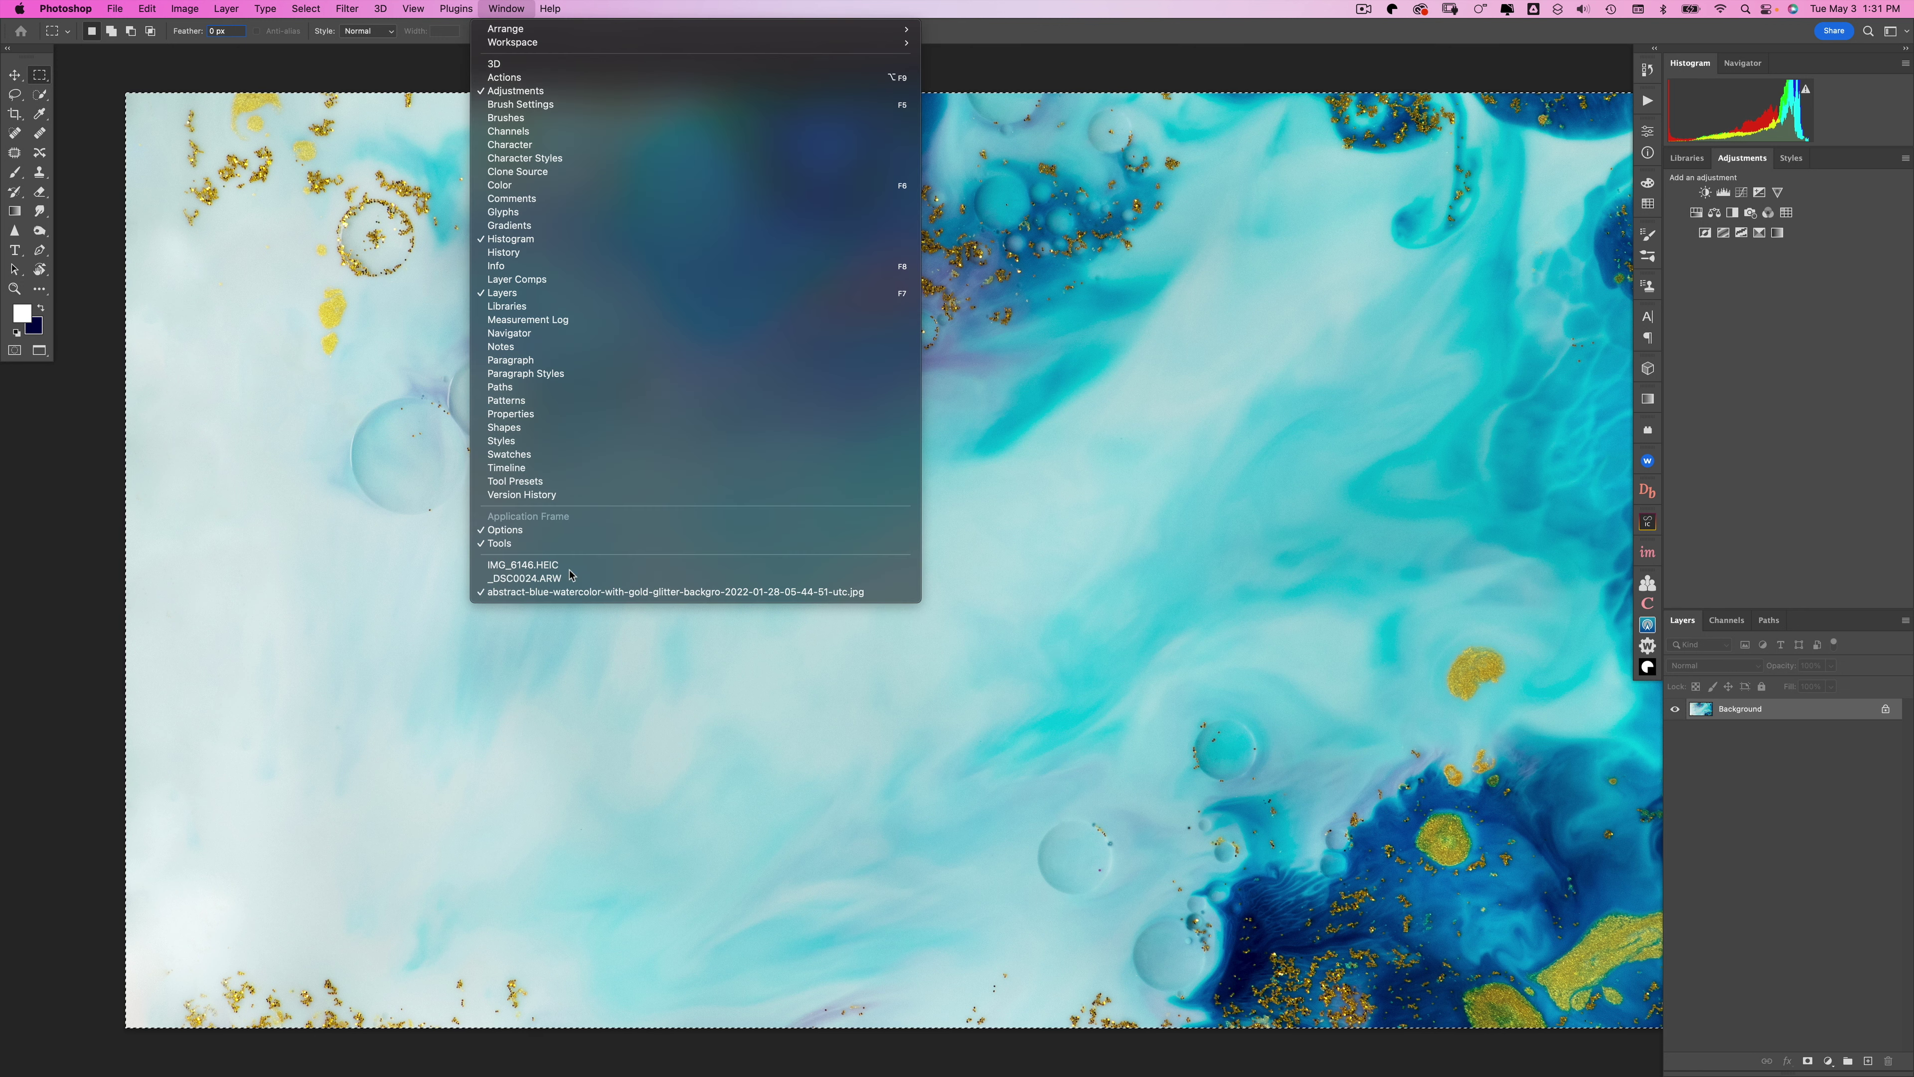
pyautogui.press('super+v')
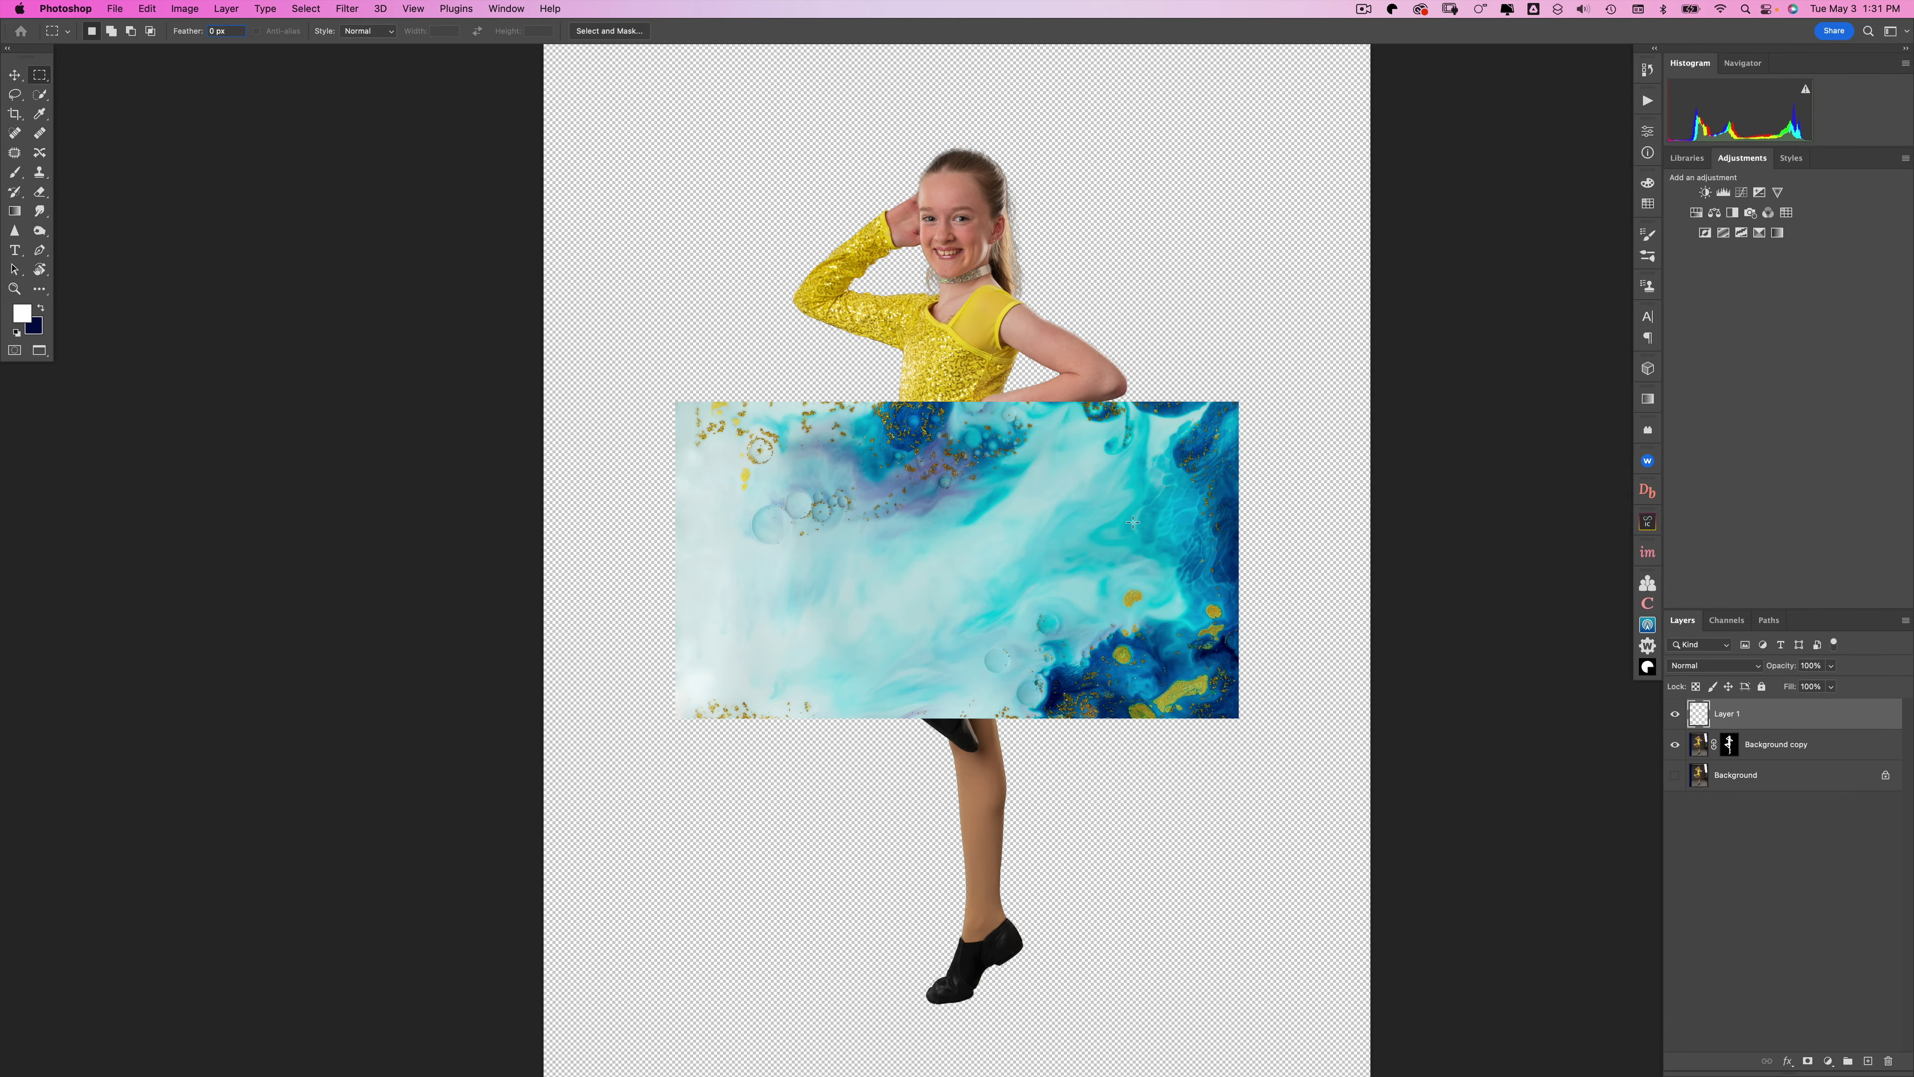
# - Rotate the pasted watercolor -90°, enlarge it to fill the canvas, and place its layer beneath the dancer cutout
pyautogui.press('super+t')
pyautogui.moveTo(976, 373); pyautogui.dragTo(799, 558)
pyautogui.moveTo(940, 555); pyautogui.dragTo(717, 332)
pyautogui.scroll(-5, 712, 328)
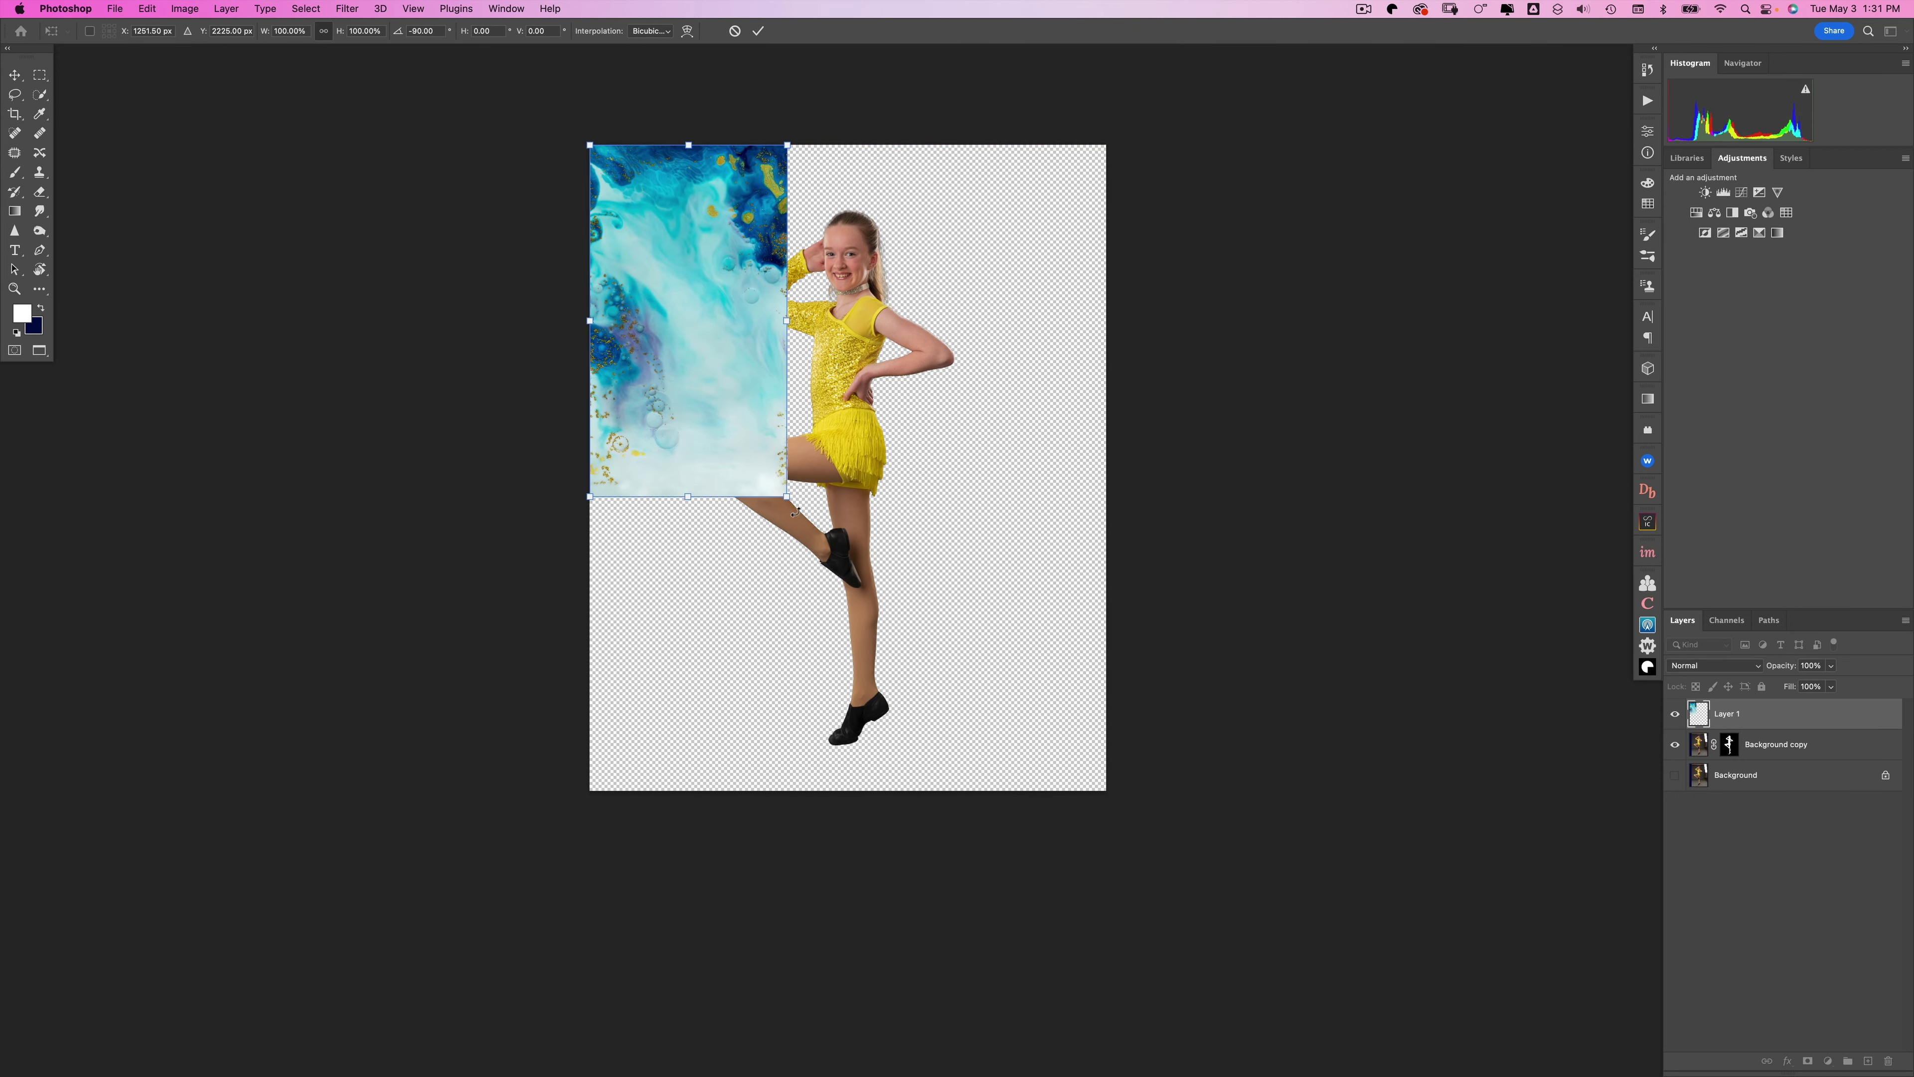
pyautogui.moveTo(787, 497); pyautogui.dragTo(1034, 727)
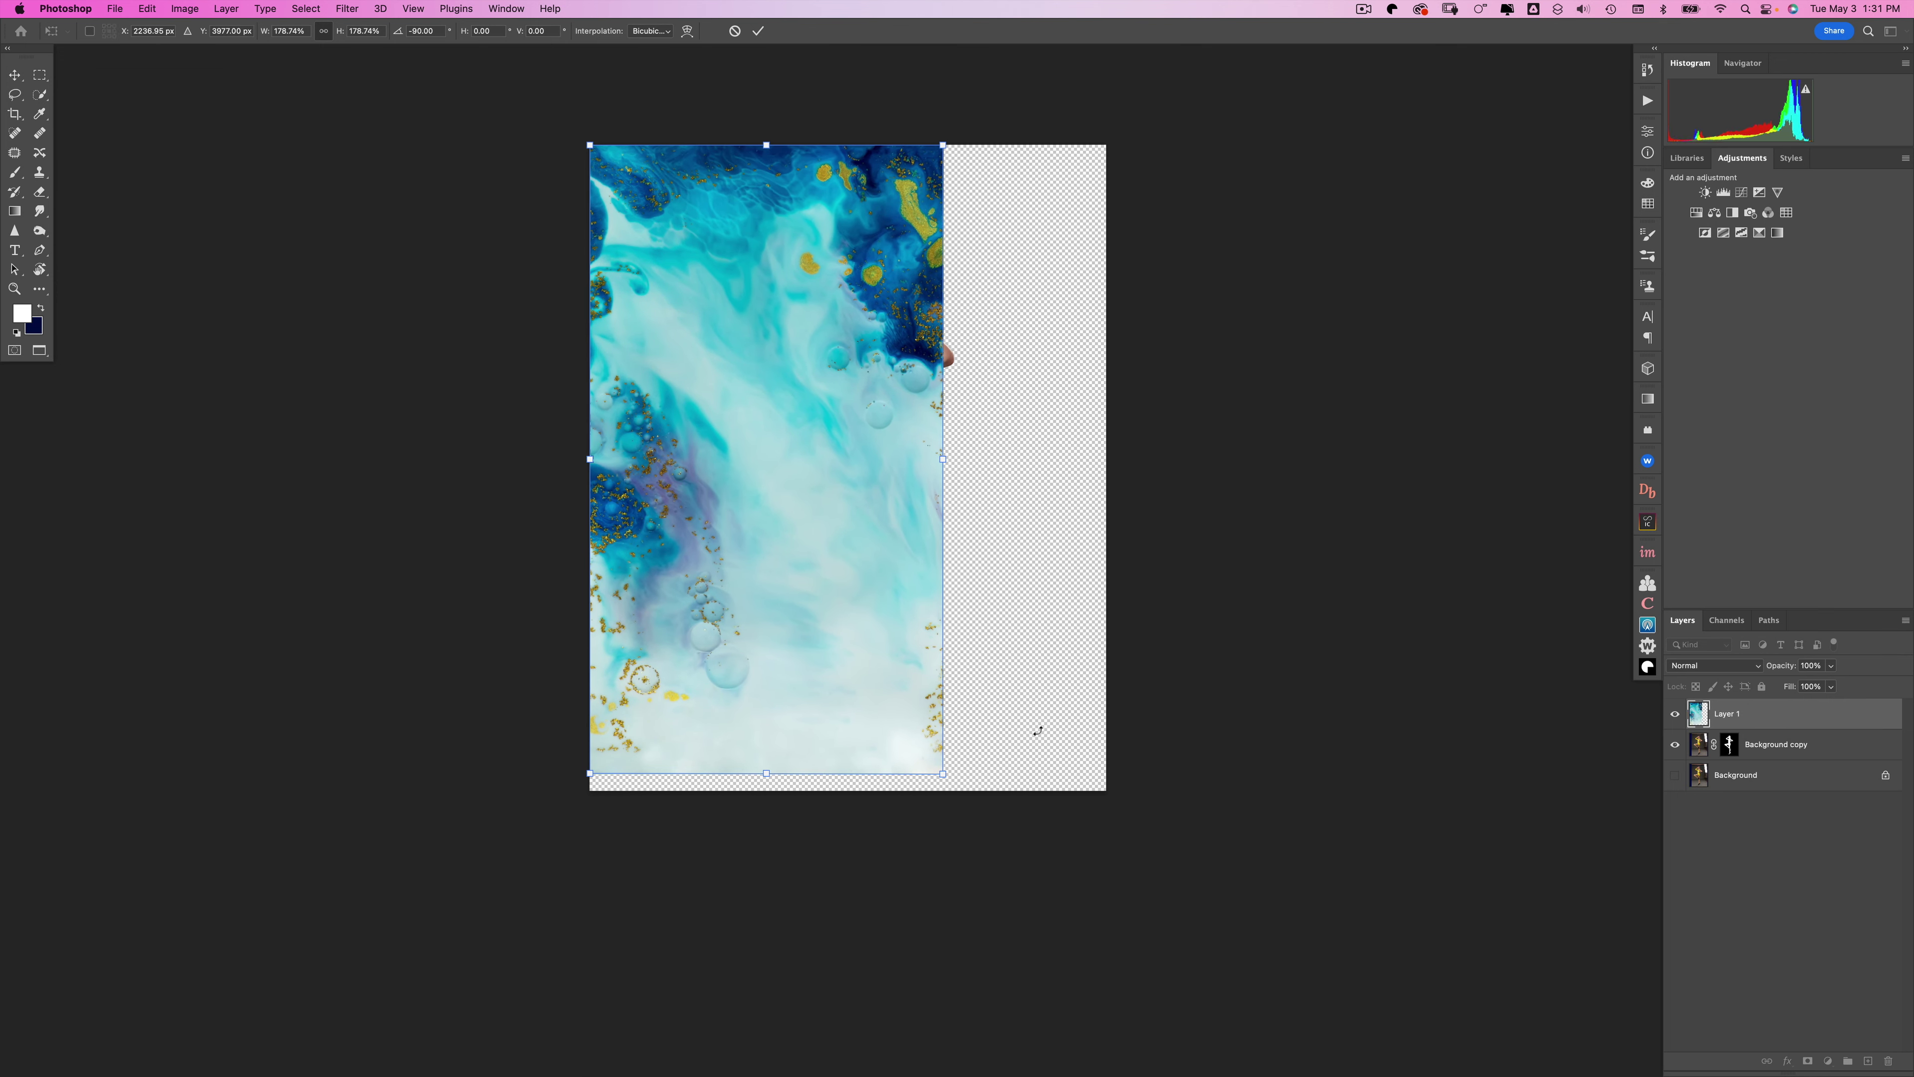
pyautogui.moveTo(944, 774); pyautogui.dragTo(1101, 793)
pyautogui.press('Return')
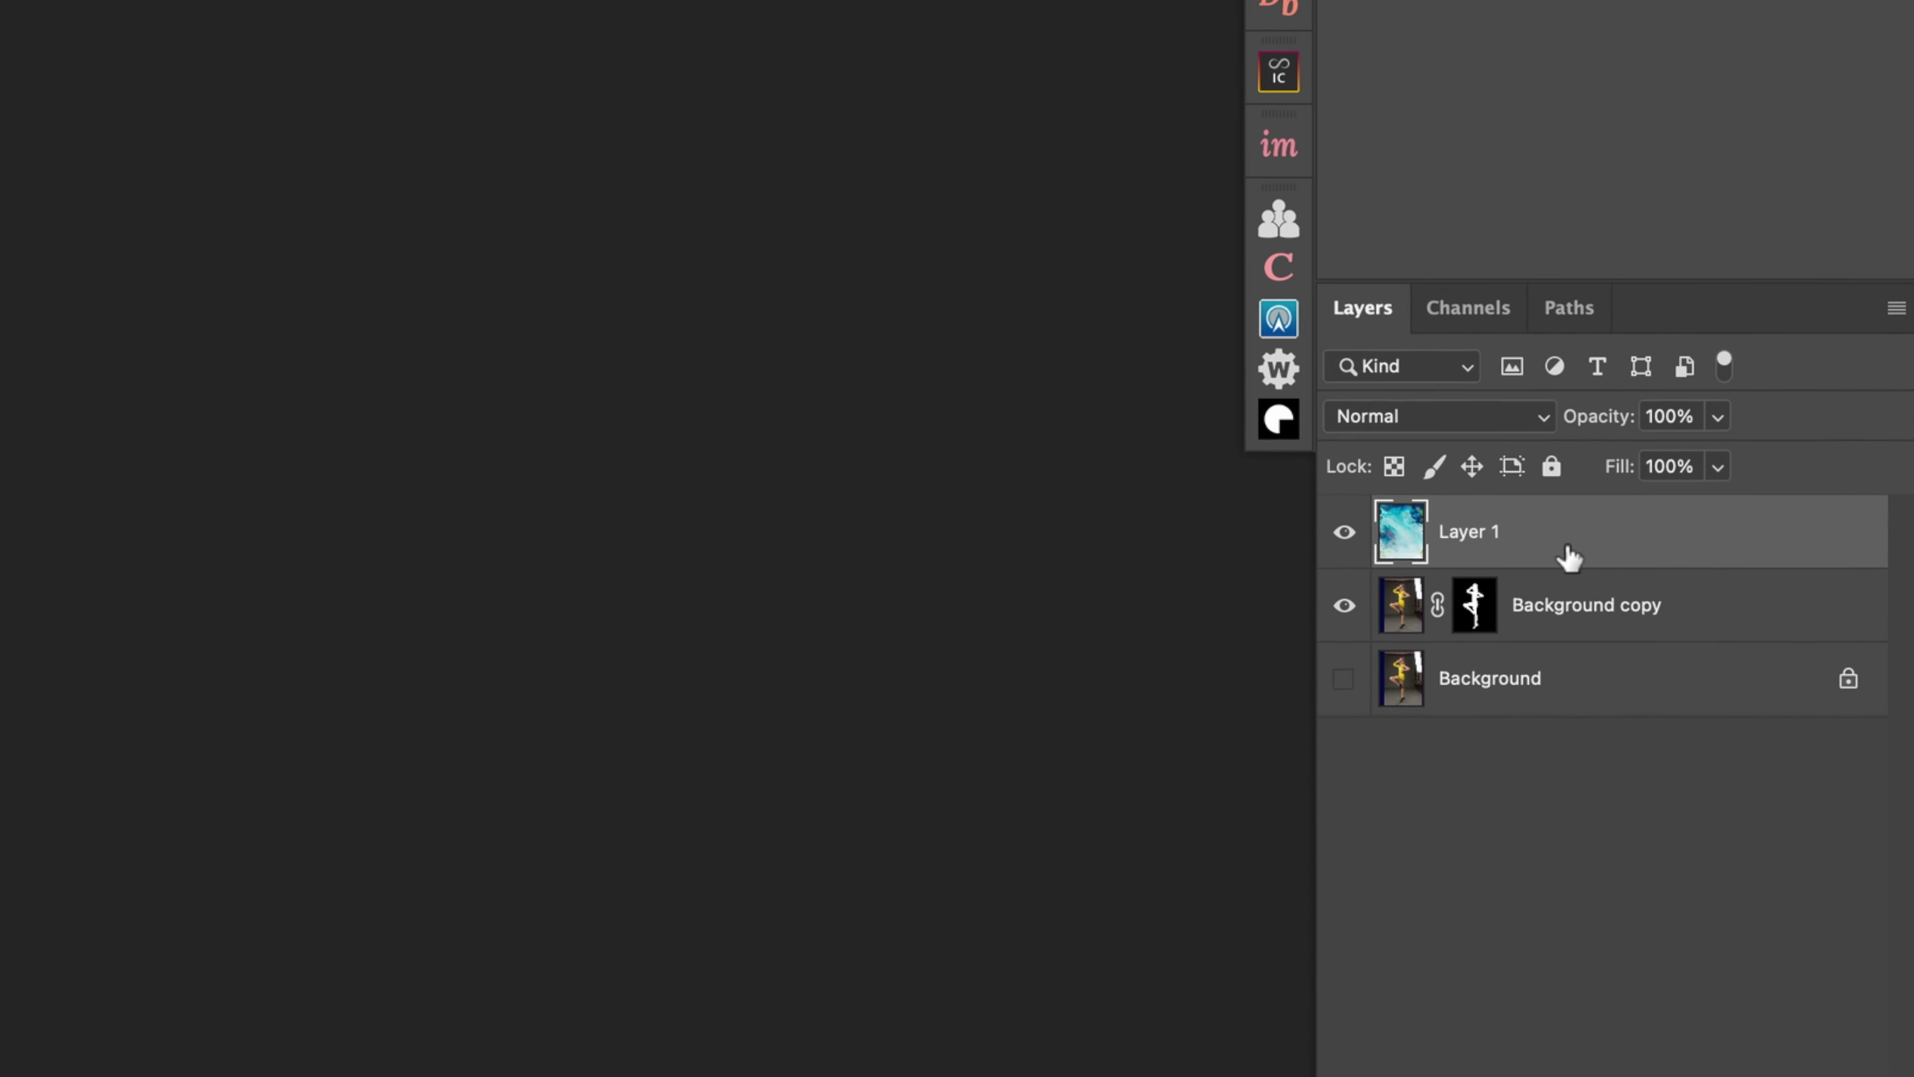
pyautogui.moveTo(1543, 540); pyautogui.dragTo(1542, 624)
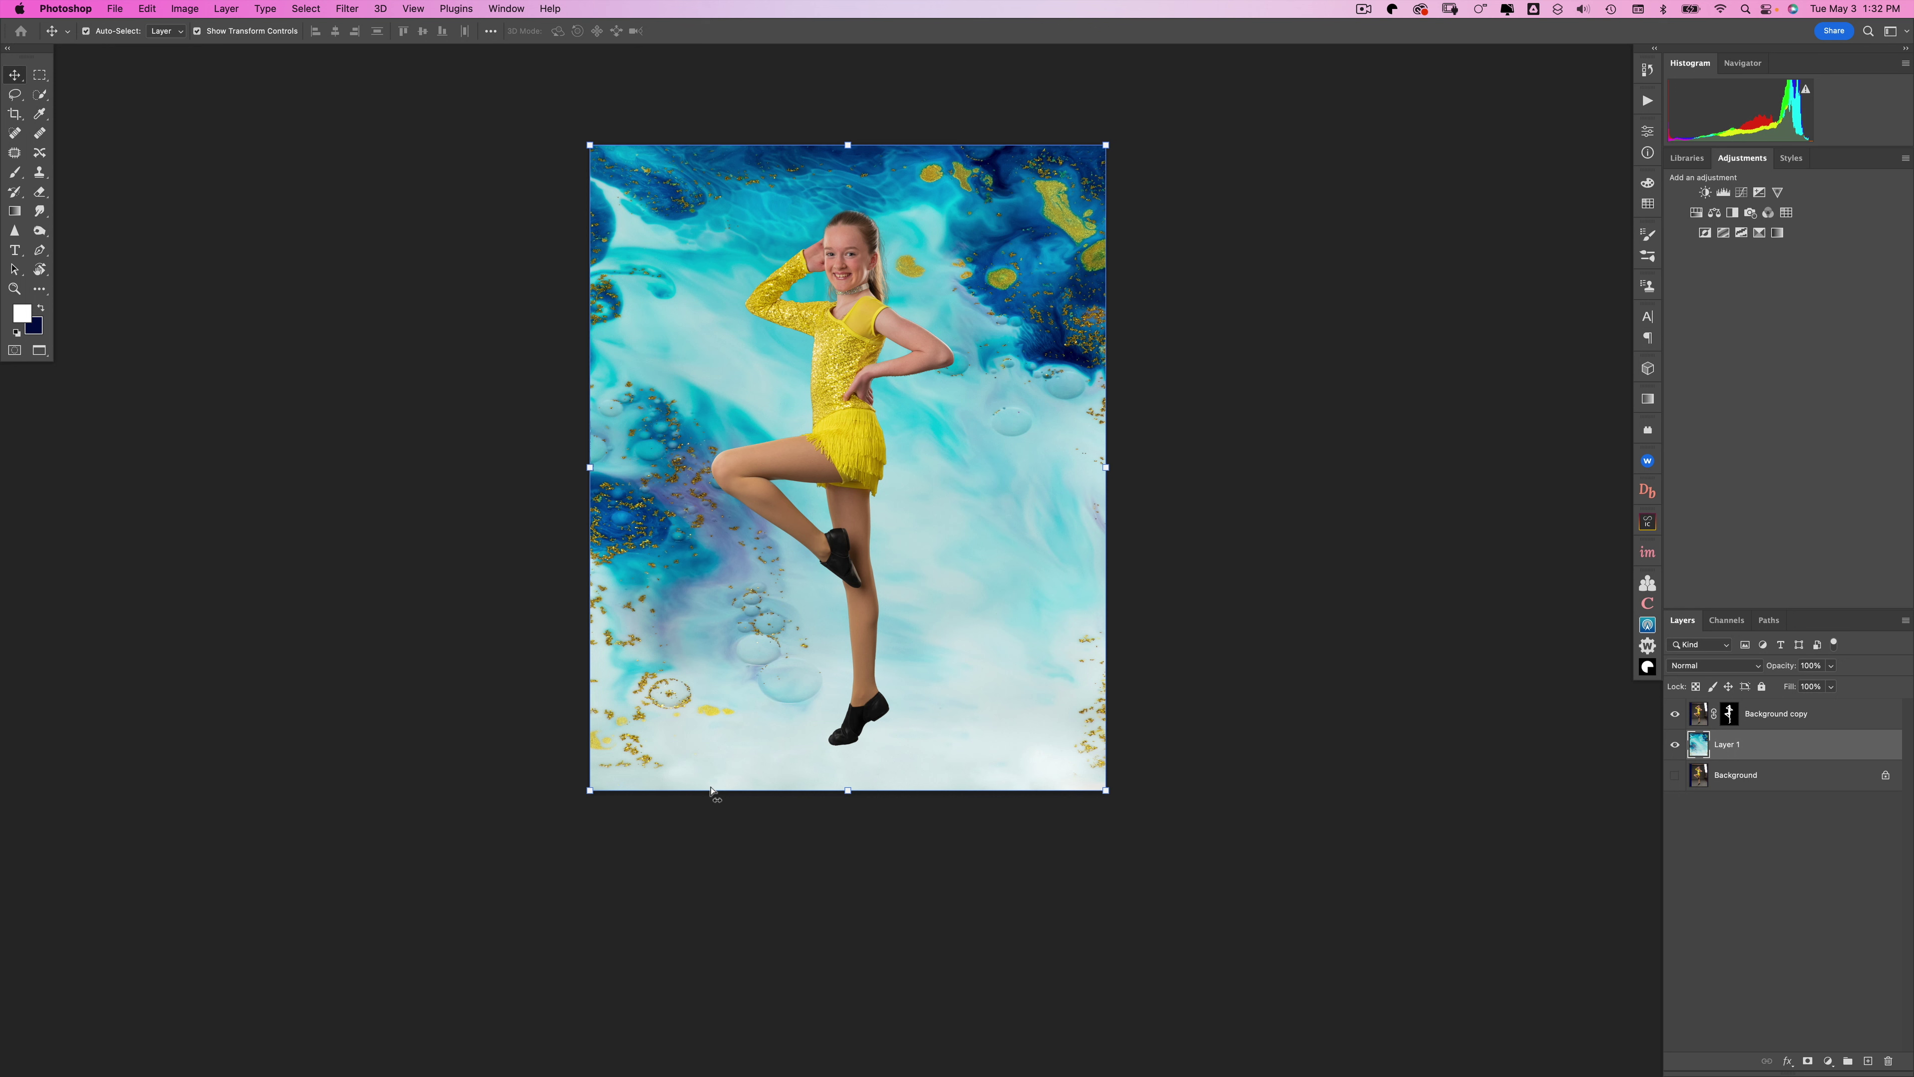
# - Select the lower strip of the watercolor layer and widen its bottom edge with a Perspective transform to form a floor
pyautogui.press('m')
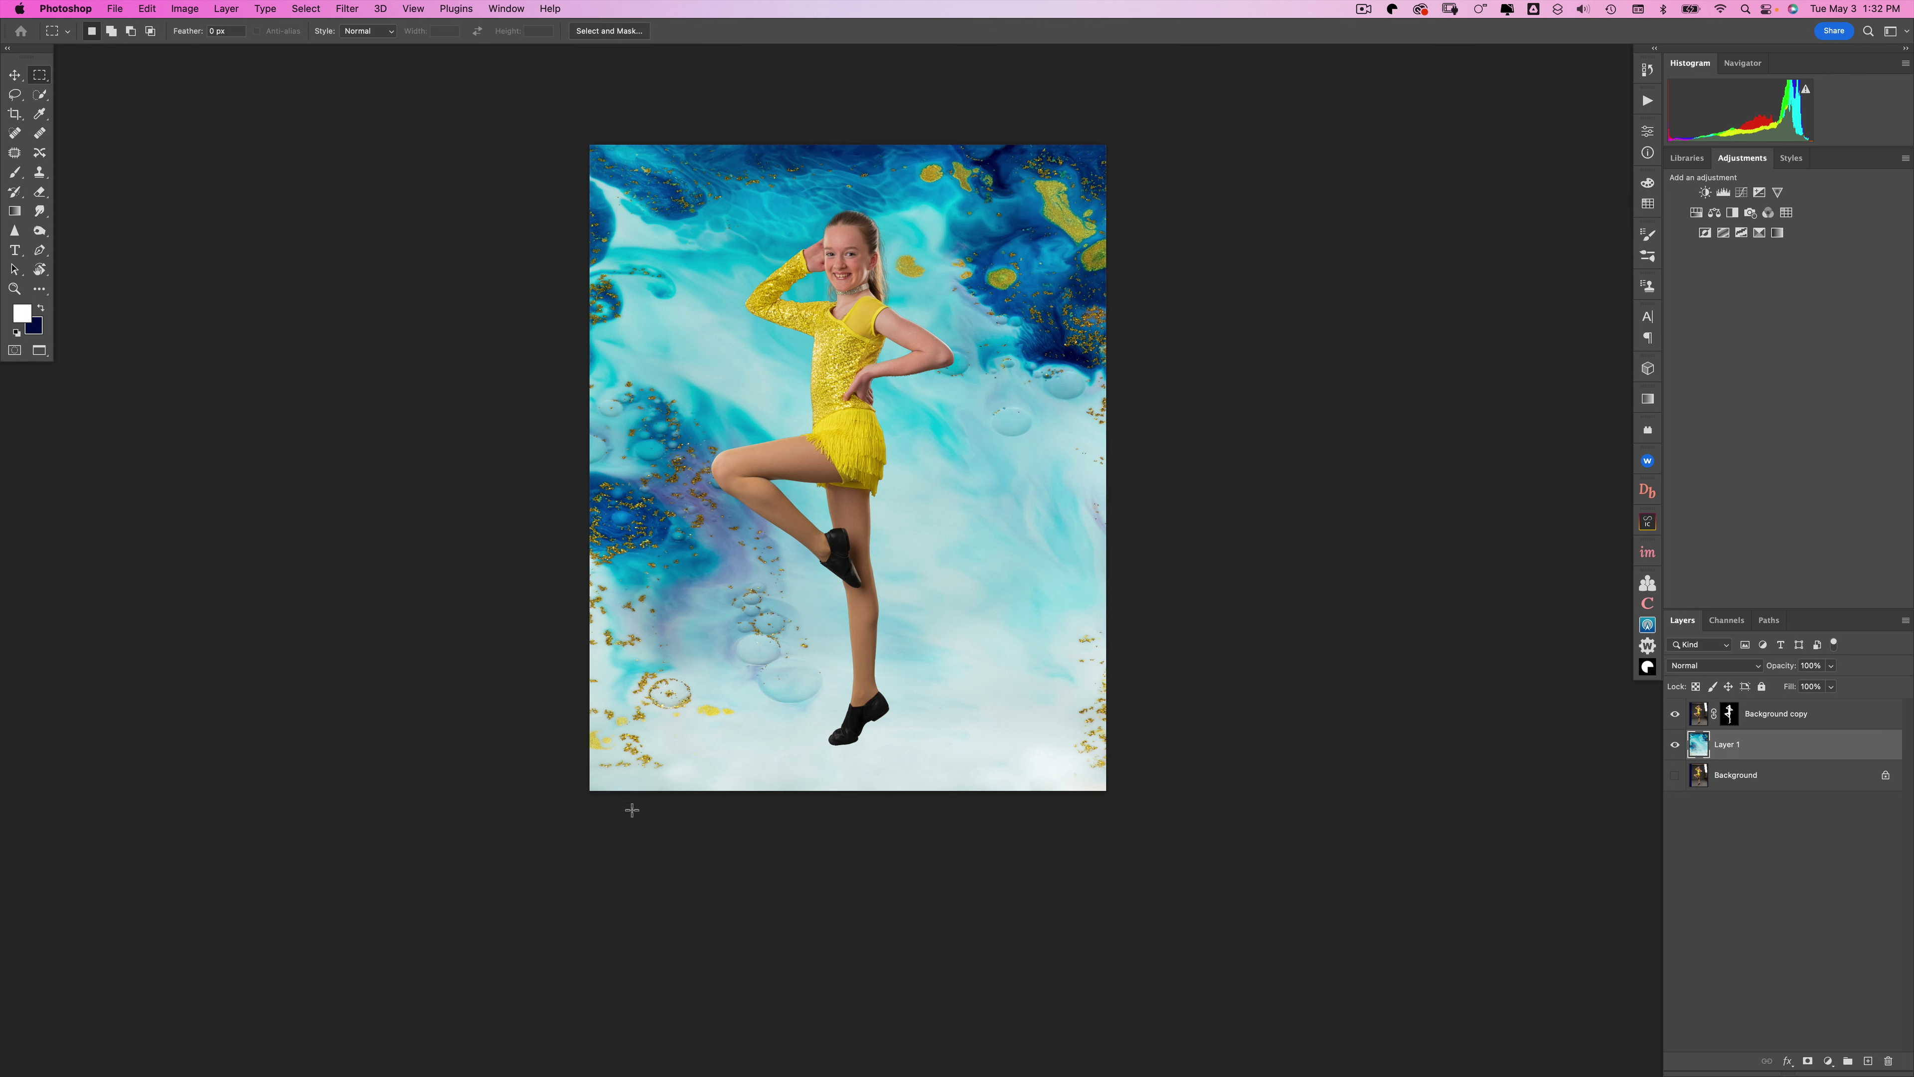
pyautogui.moveTo(539, 816); pyautogui.dragTo(1124, 635)
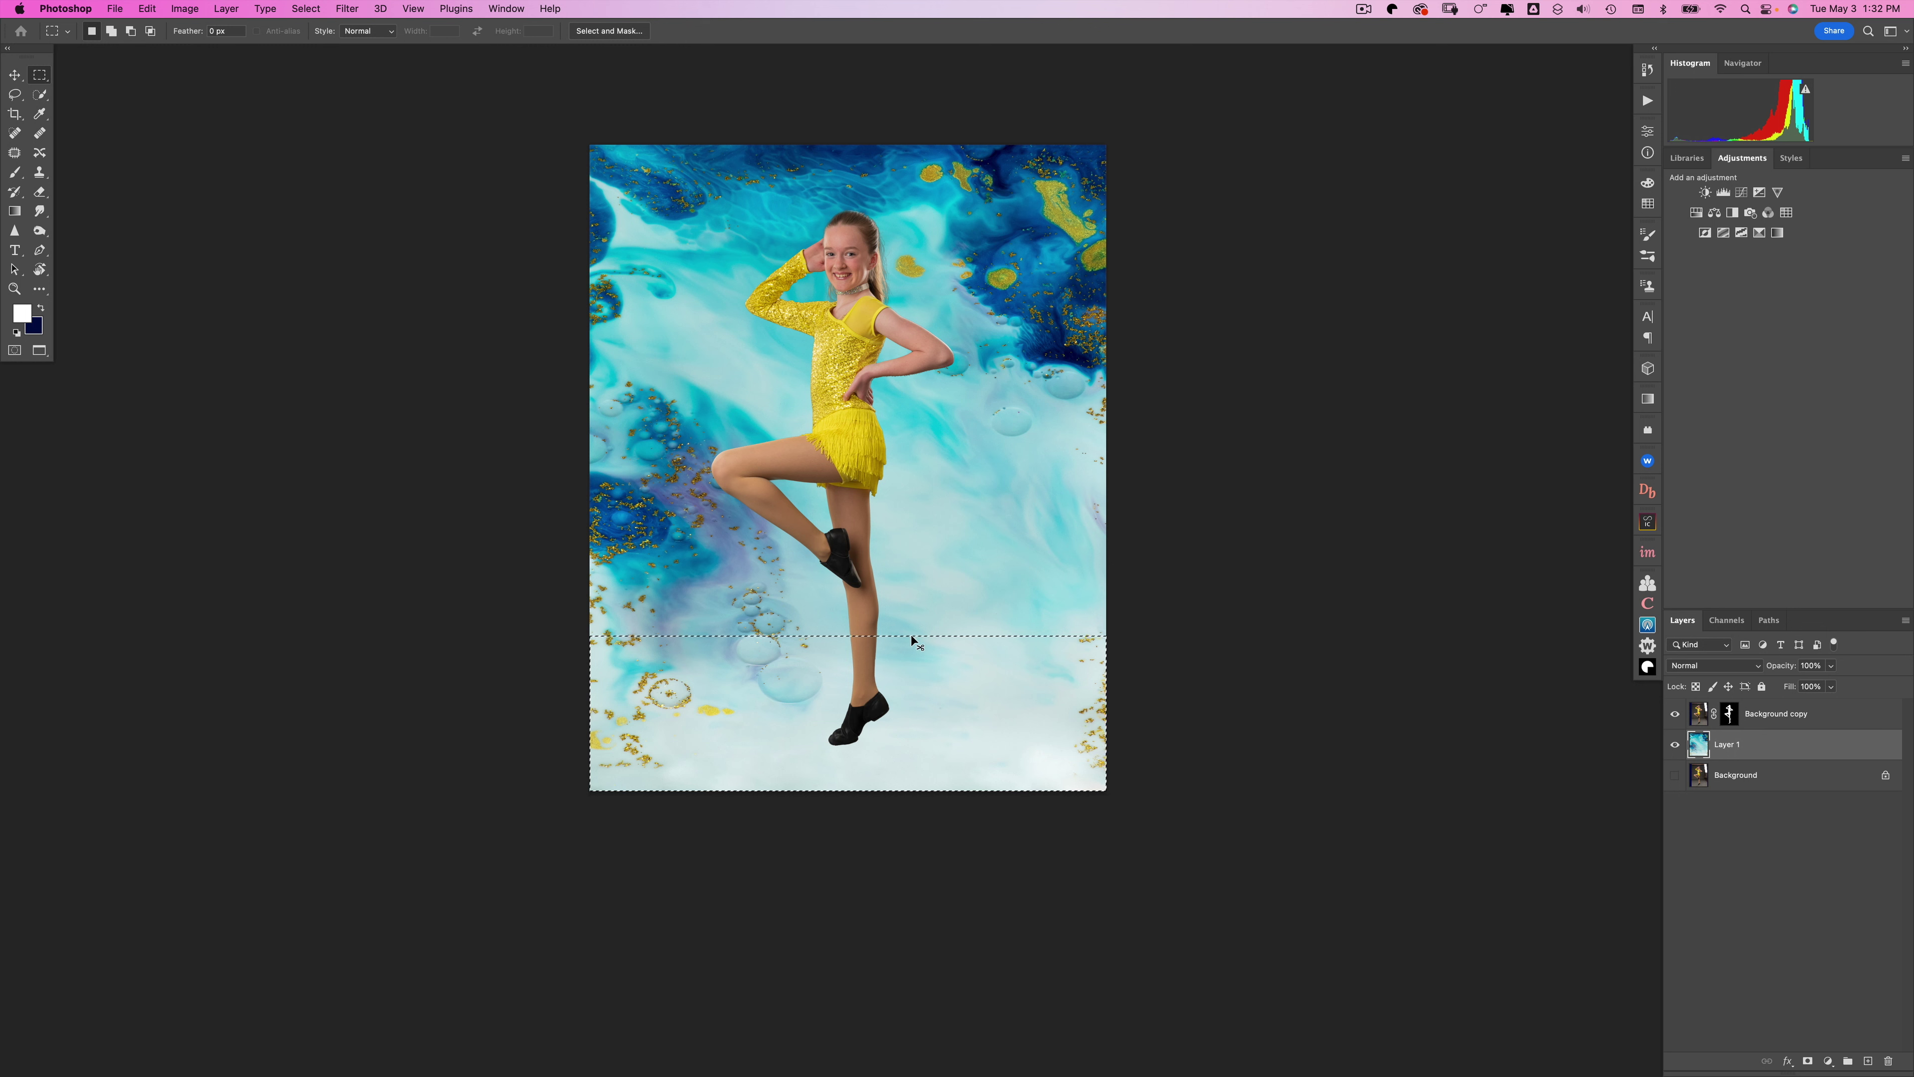
pyautogui.press('super+t')
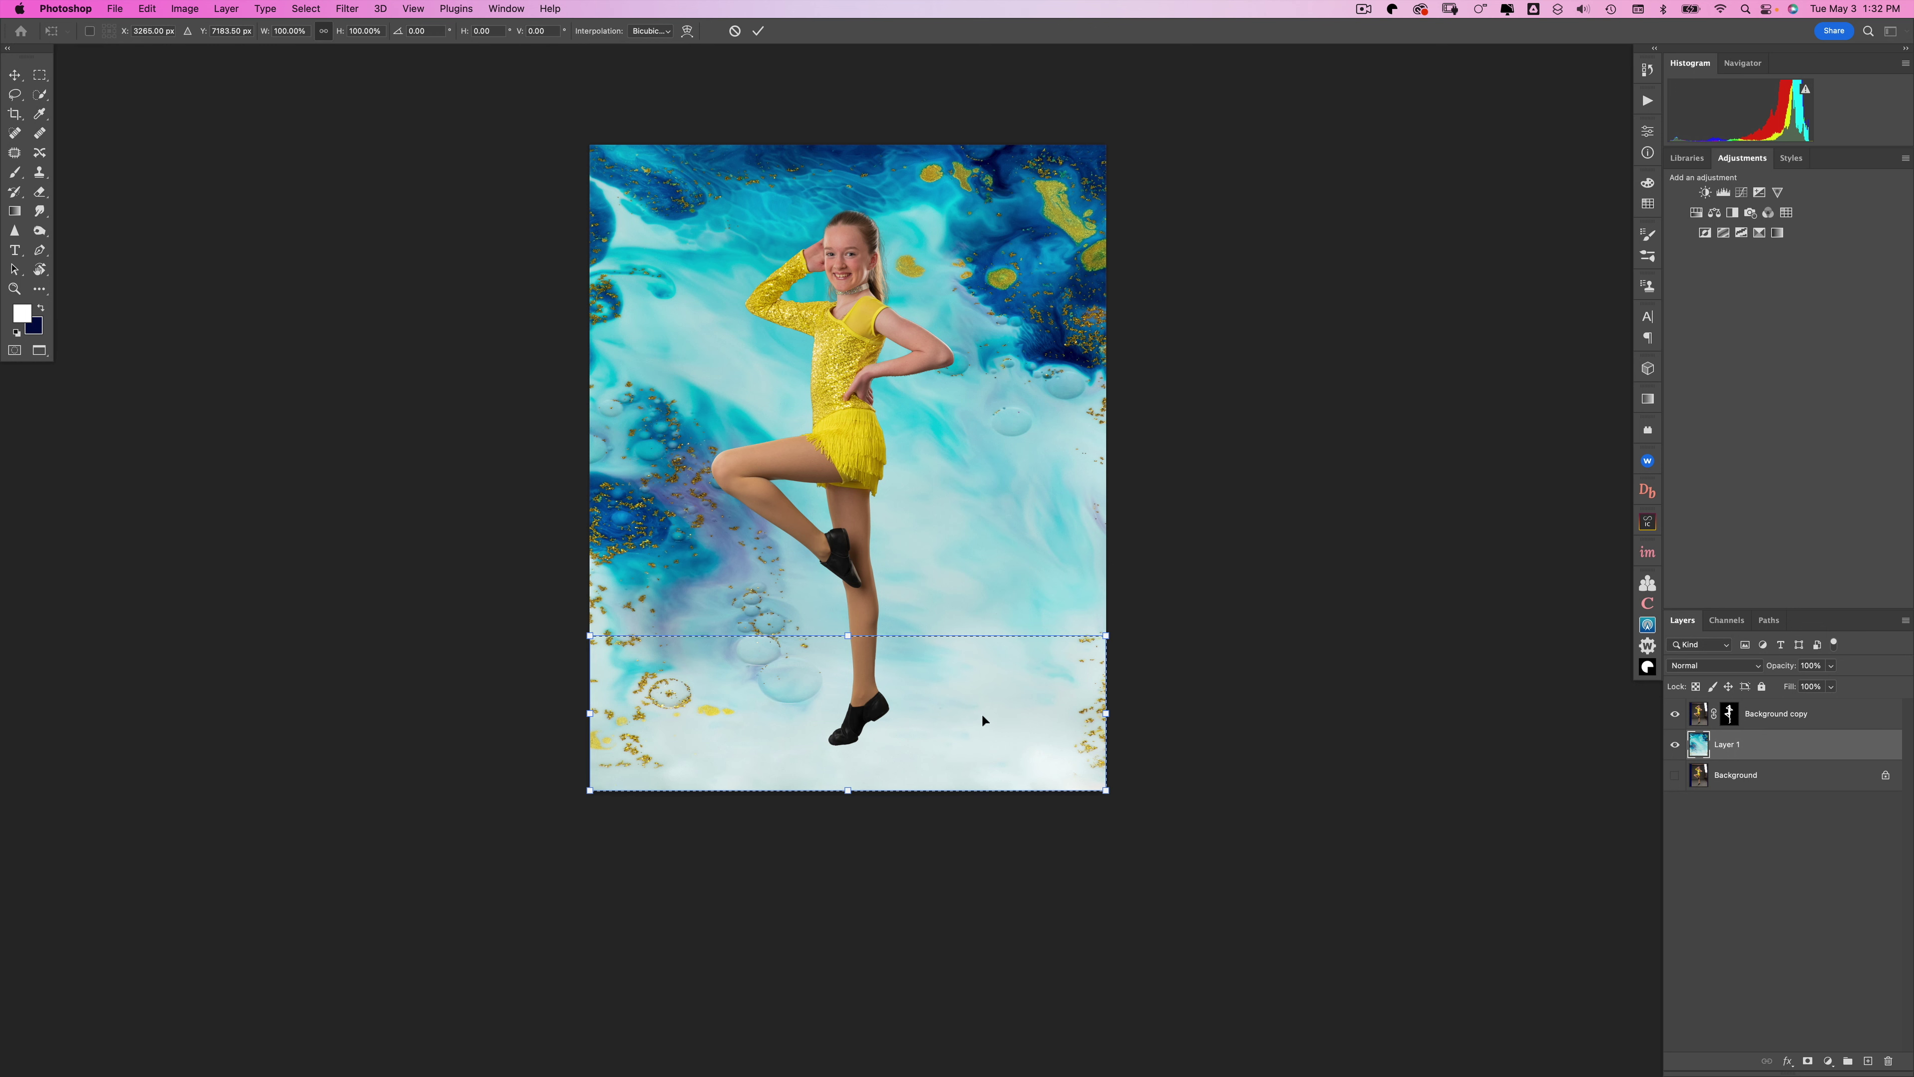
pyautogui.rightClick(982, 719)
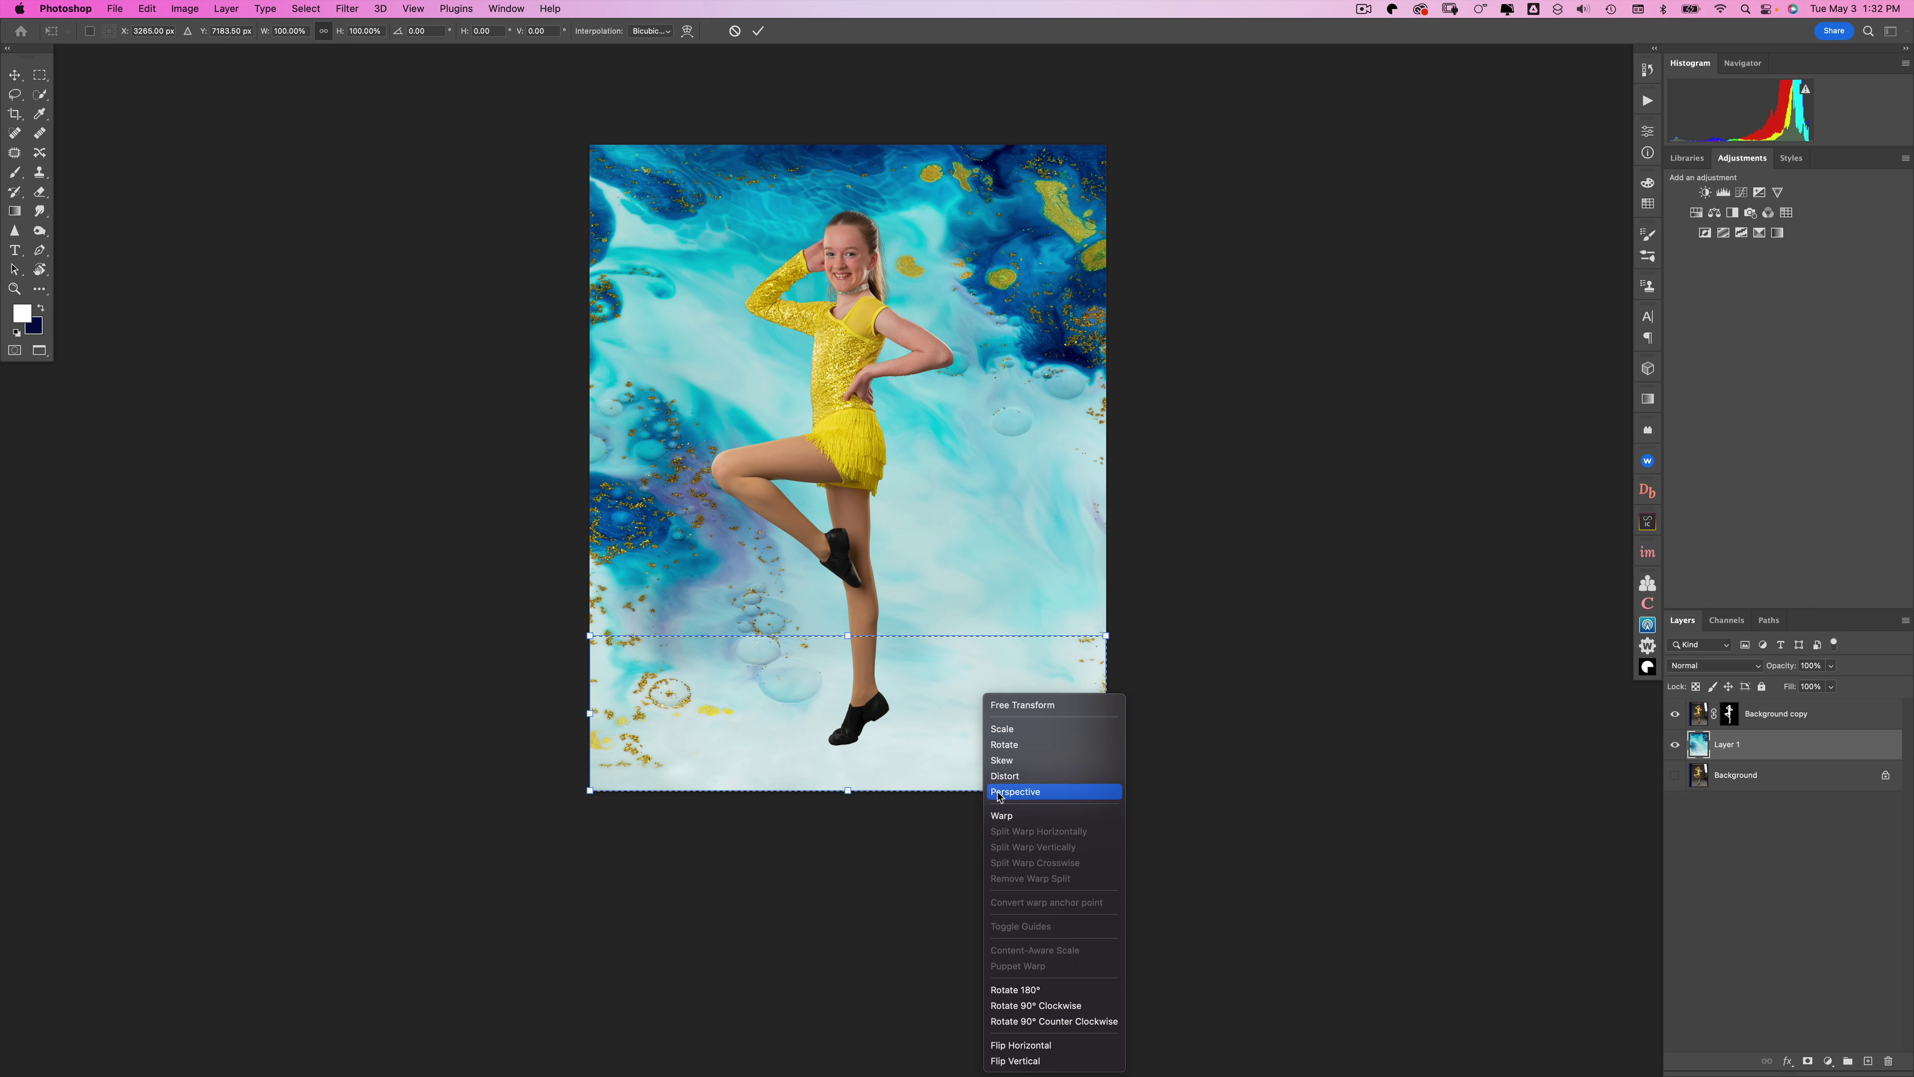
pyautogui.click(1015, 791)
pyautogui.moveTo(1108, 793); pyautogui.dragTo(1423, 786)
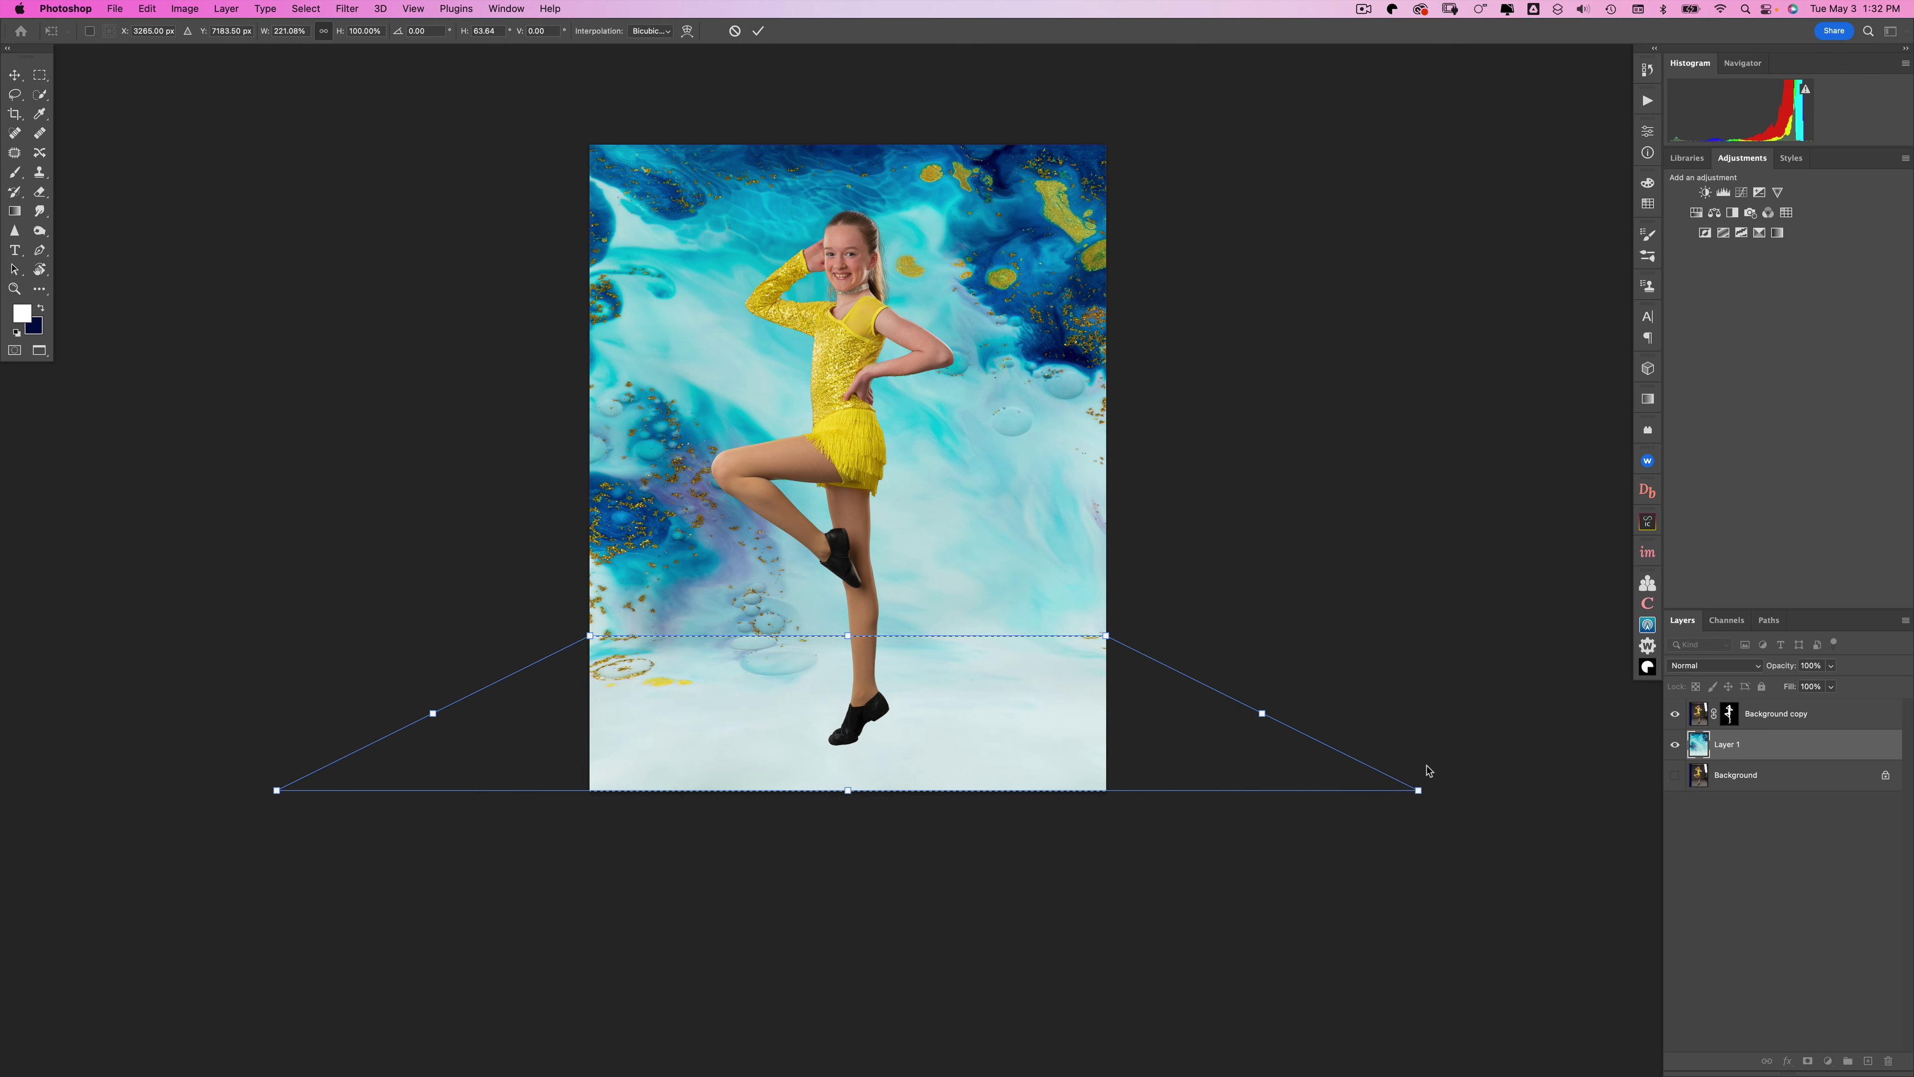
pyautogui.press('Escape')
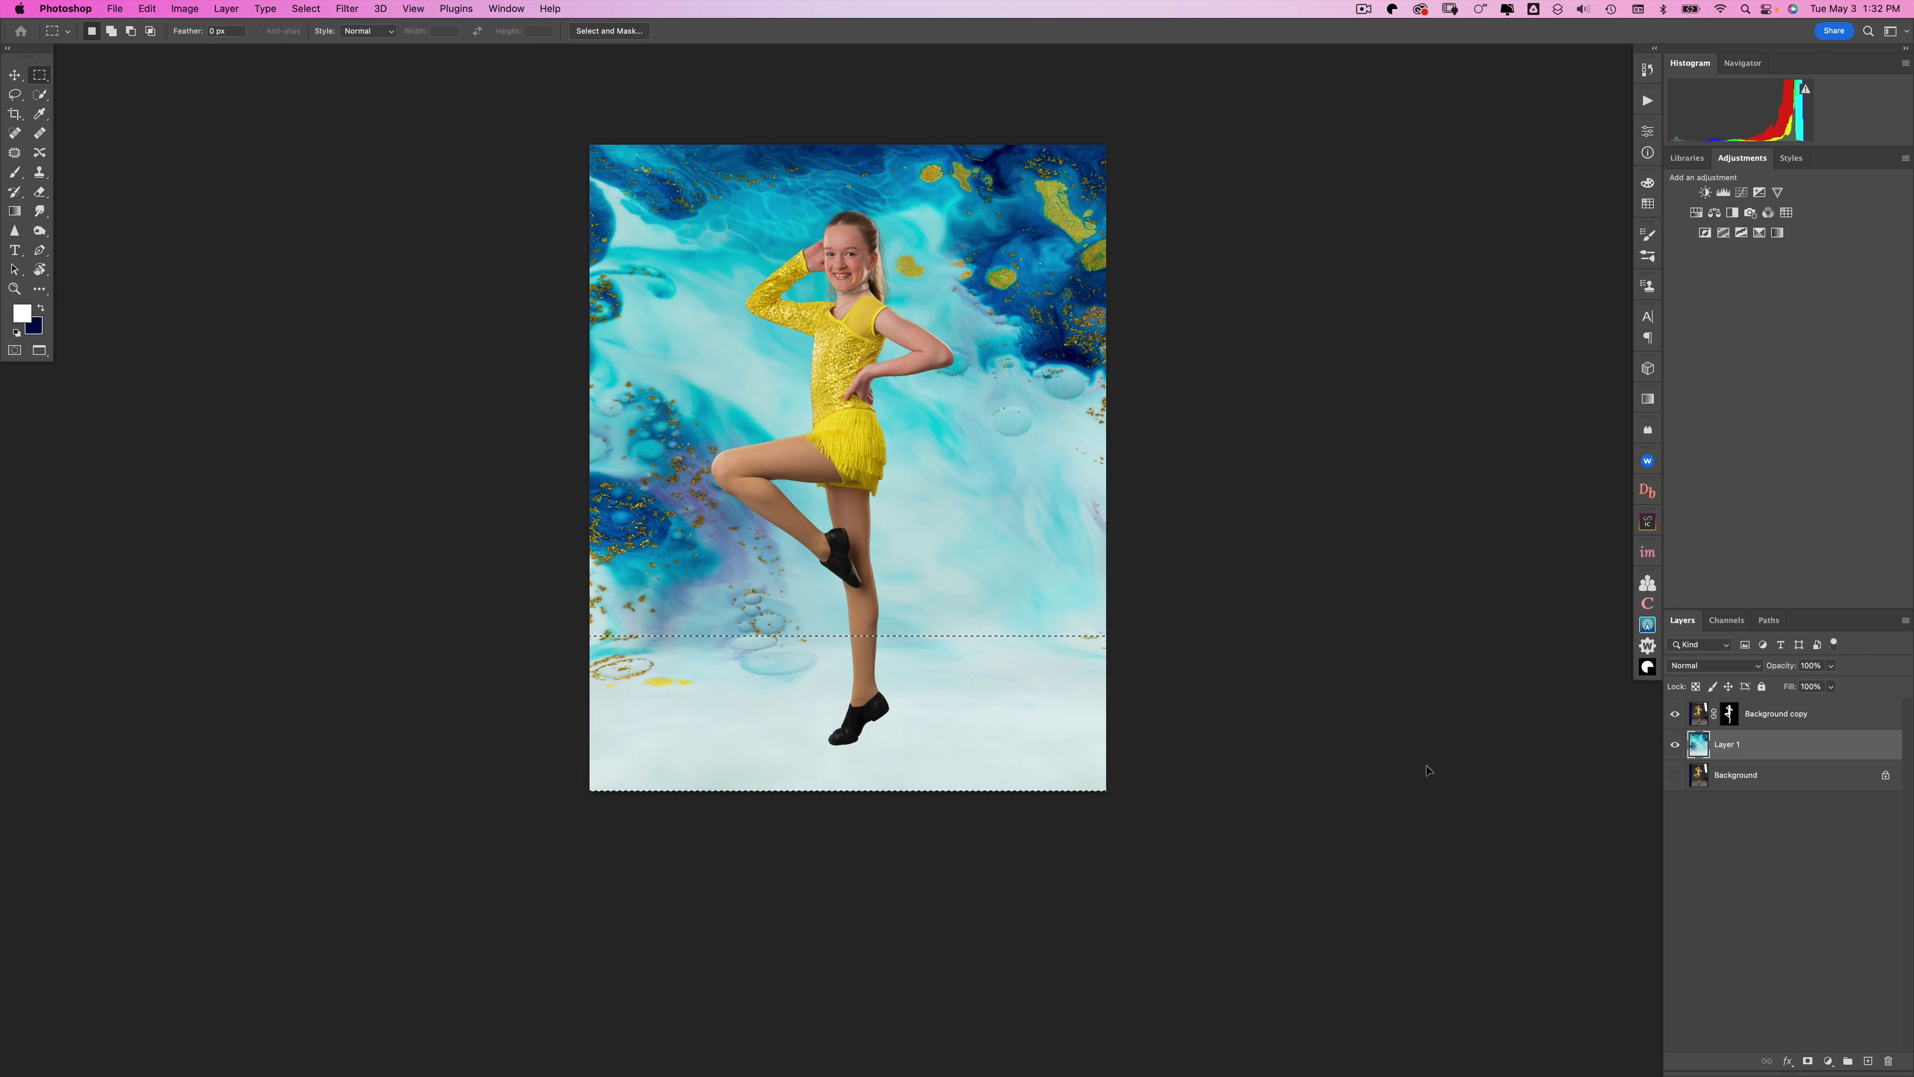
pyautogui.press('super+d')
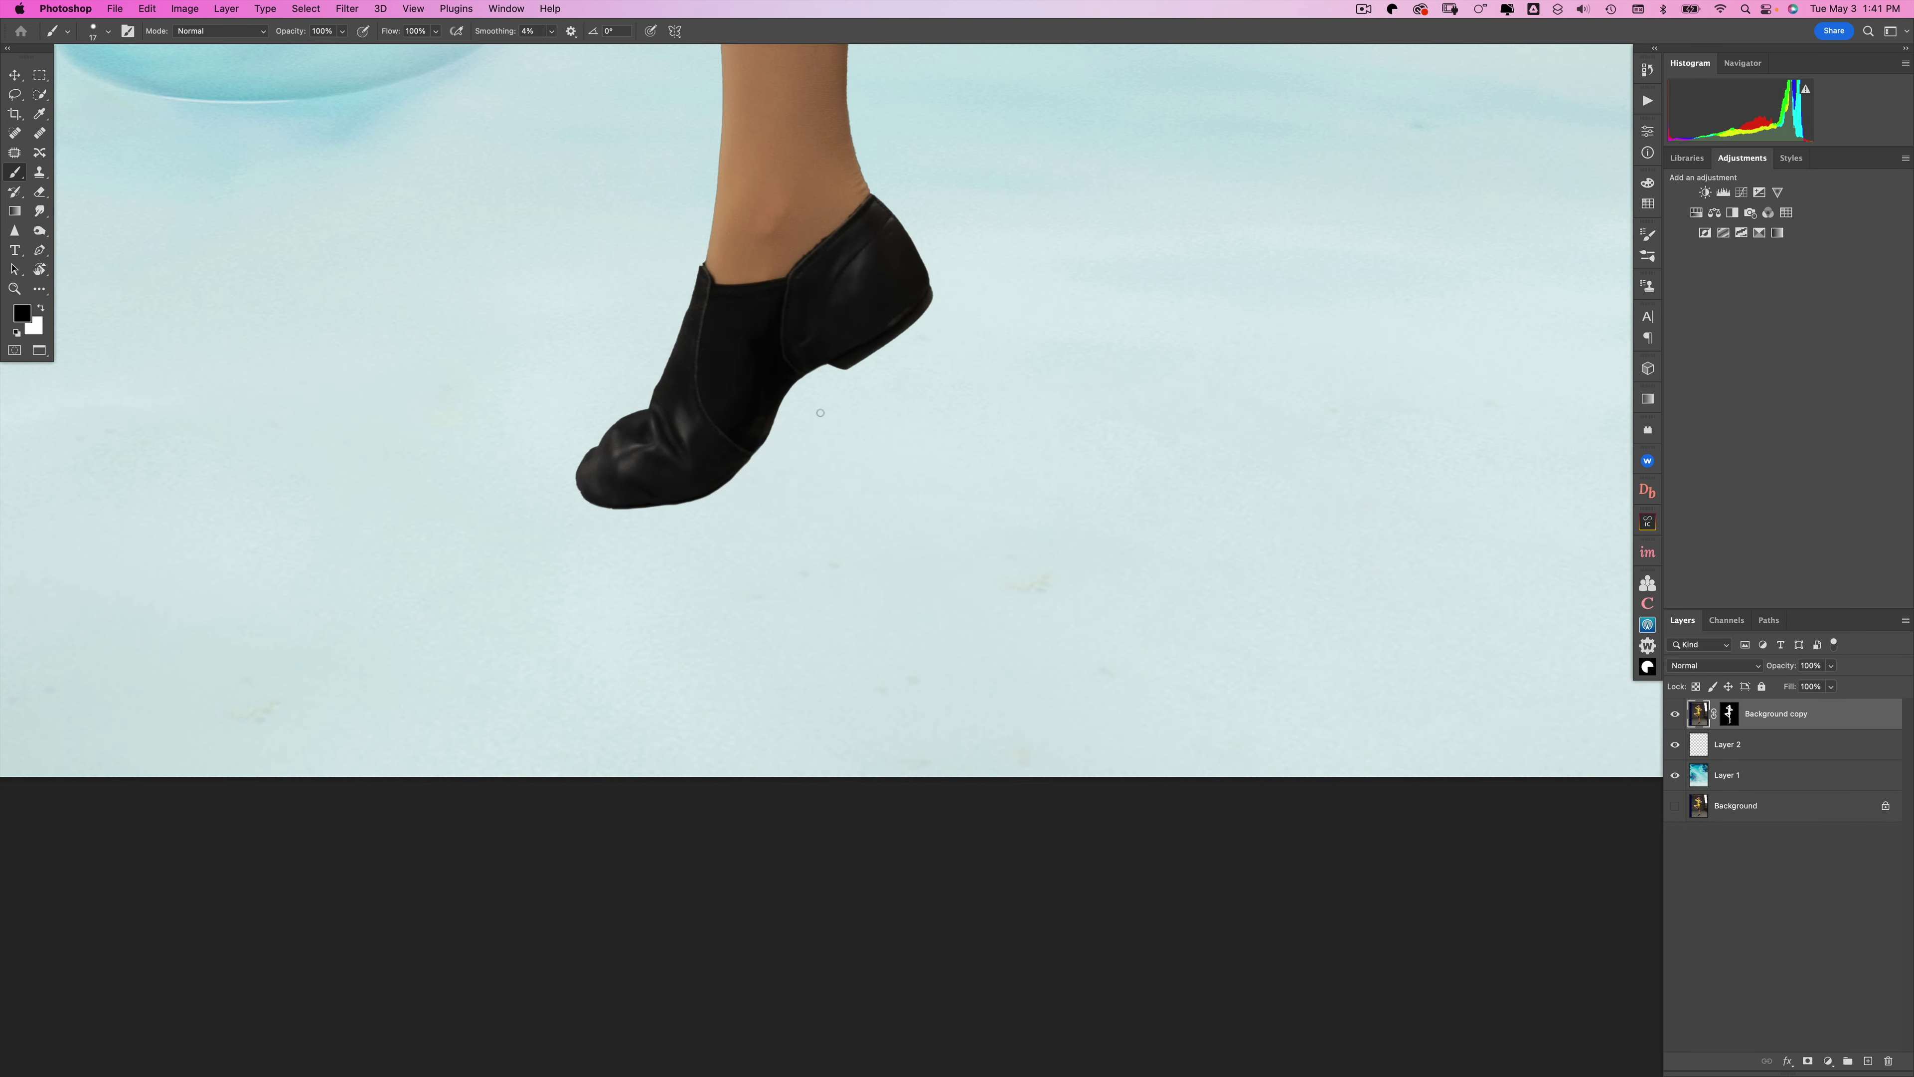
# - Enlarge the Hard Round brush to 43 px and paint a small black dab on the toe of the standing shoe
pyautogui.rightClick(663, 465)
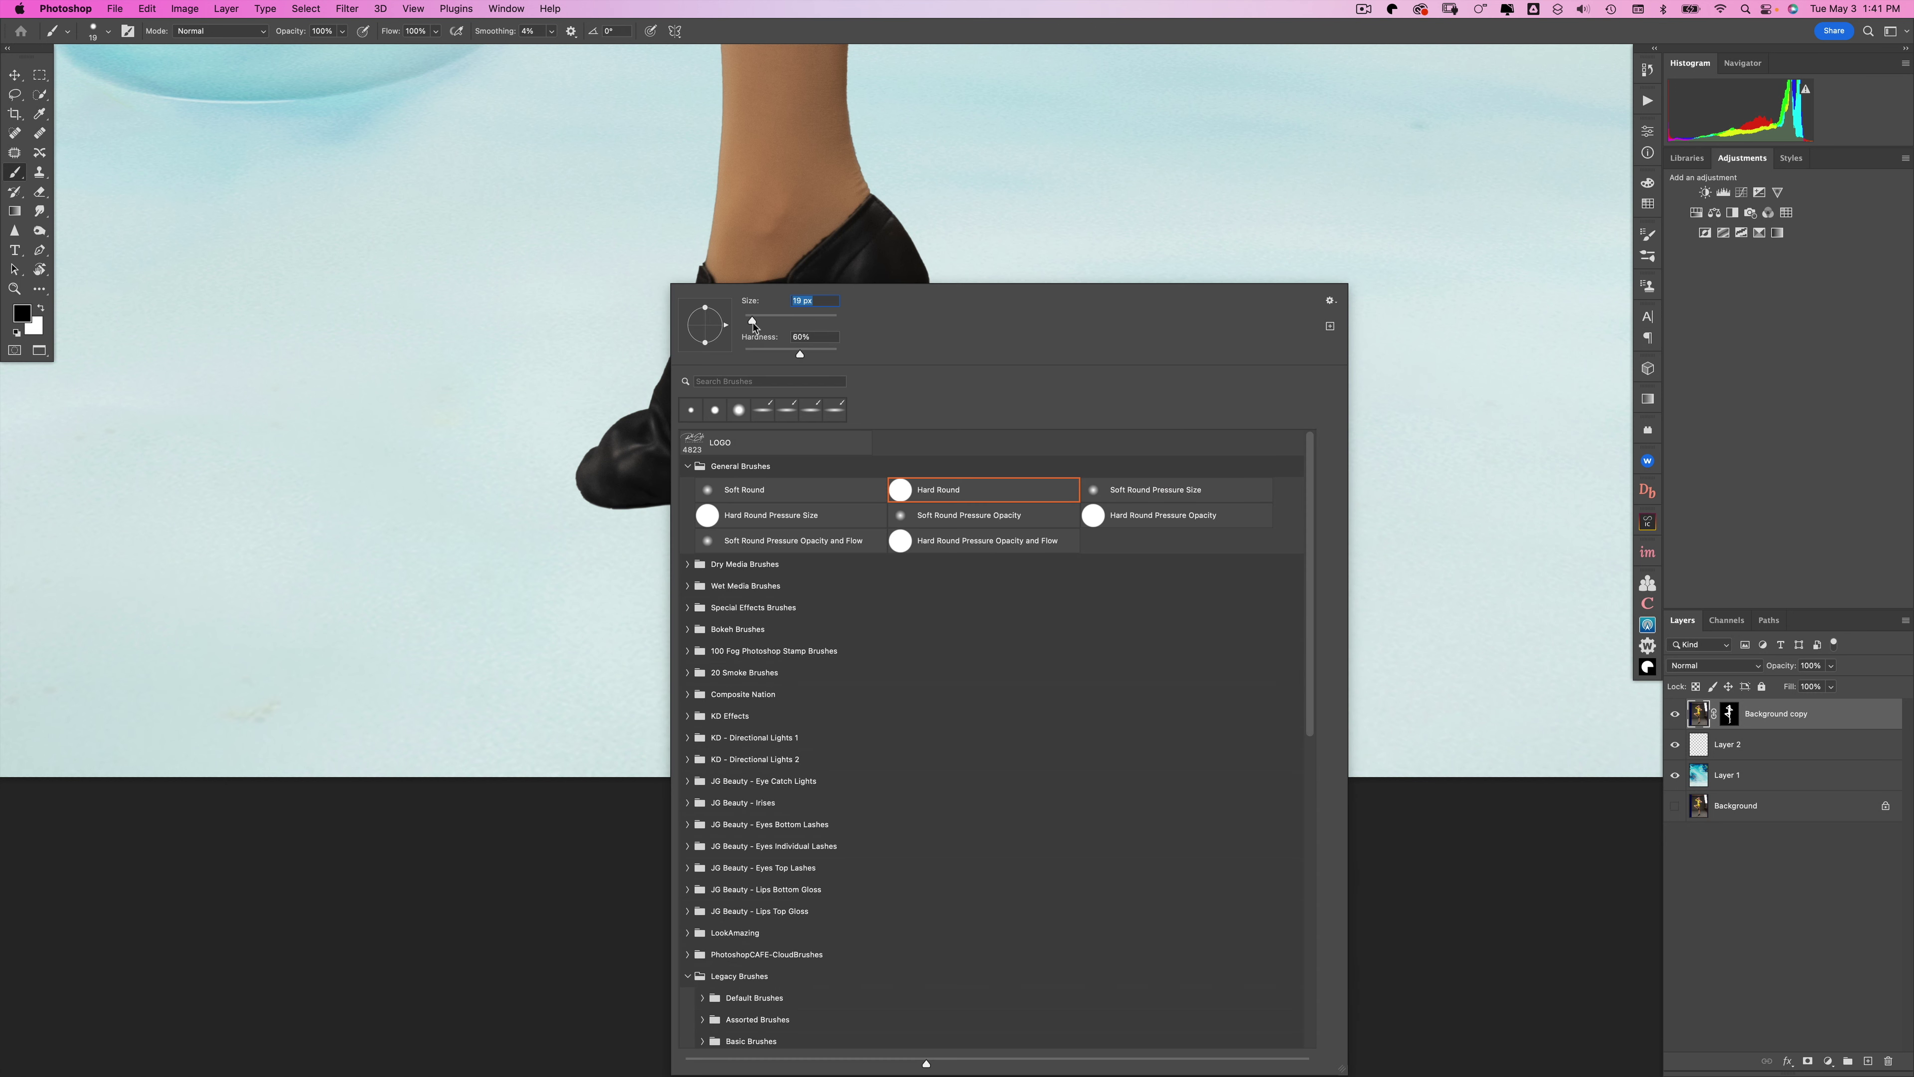
pyautogui.moveTo(754, 325); pyautogui.dragTo(770, 326)
pyautogui.click(496, 952)
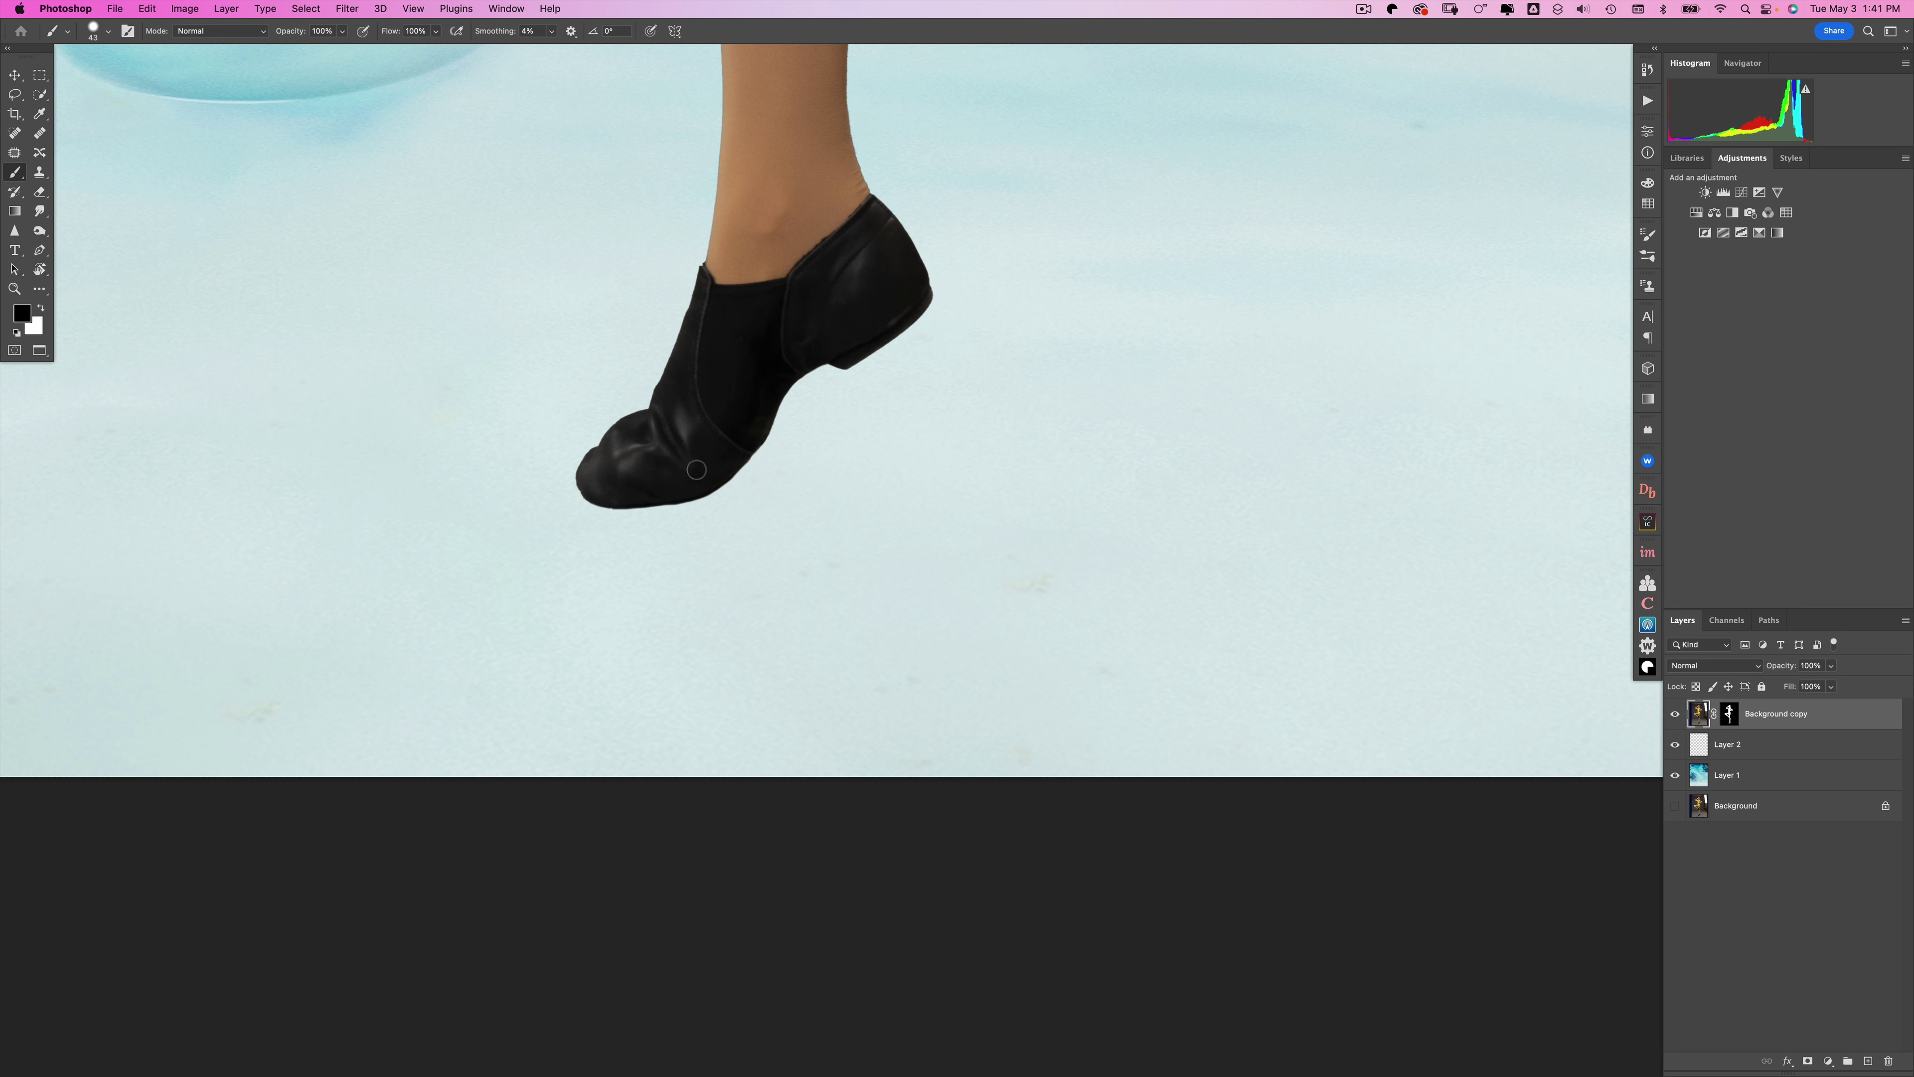
pyautogui.scroll(-5, 654, 495)
pyautogui.moveTo(707, 465); pyautogui.dragTo(860, 816)
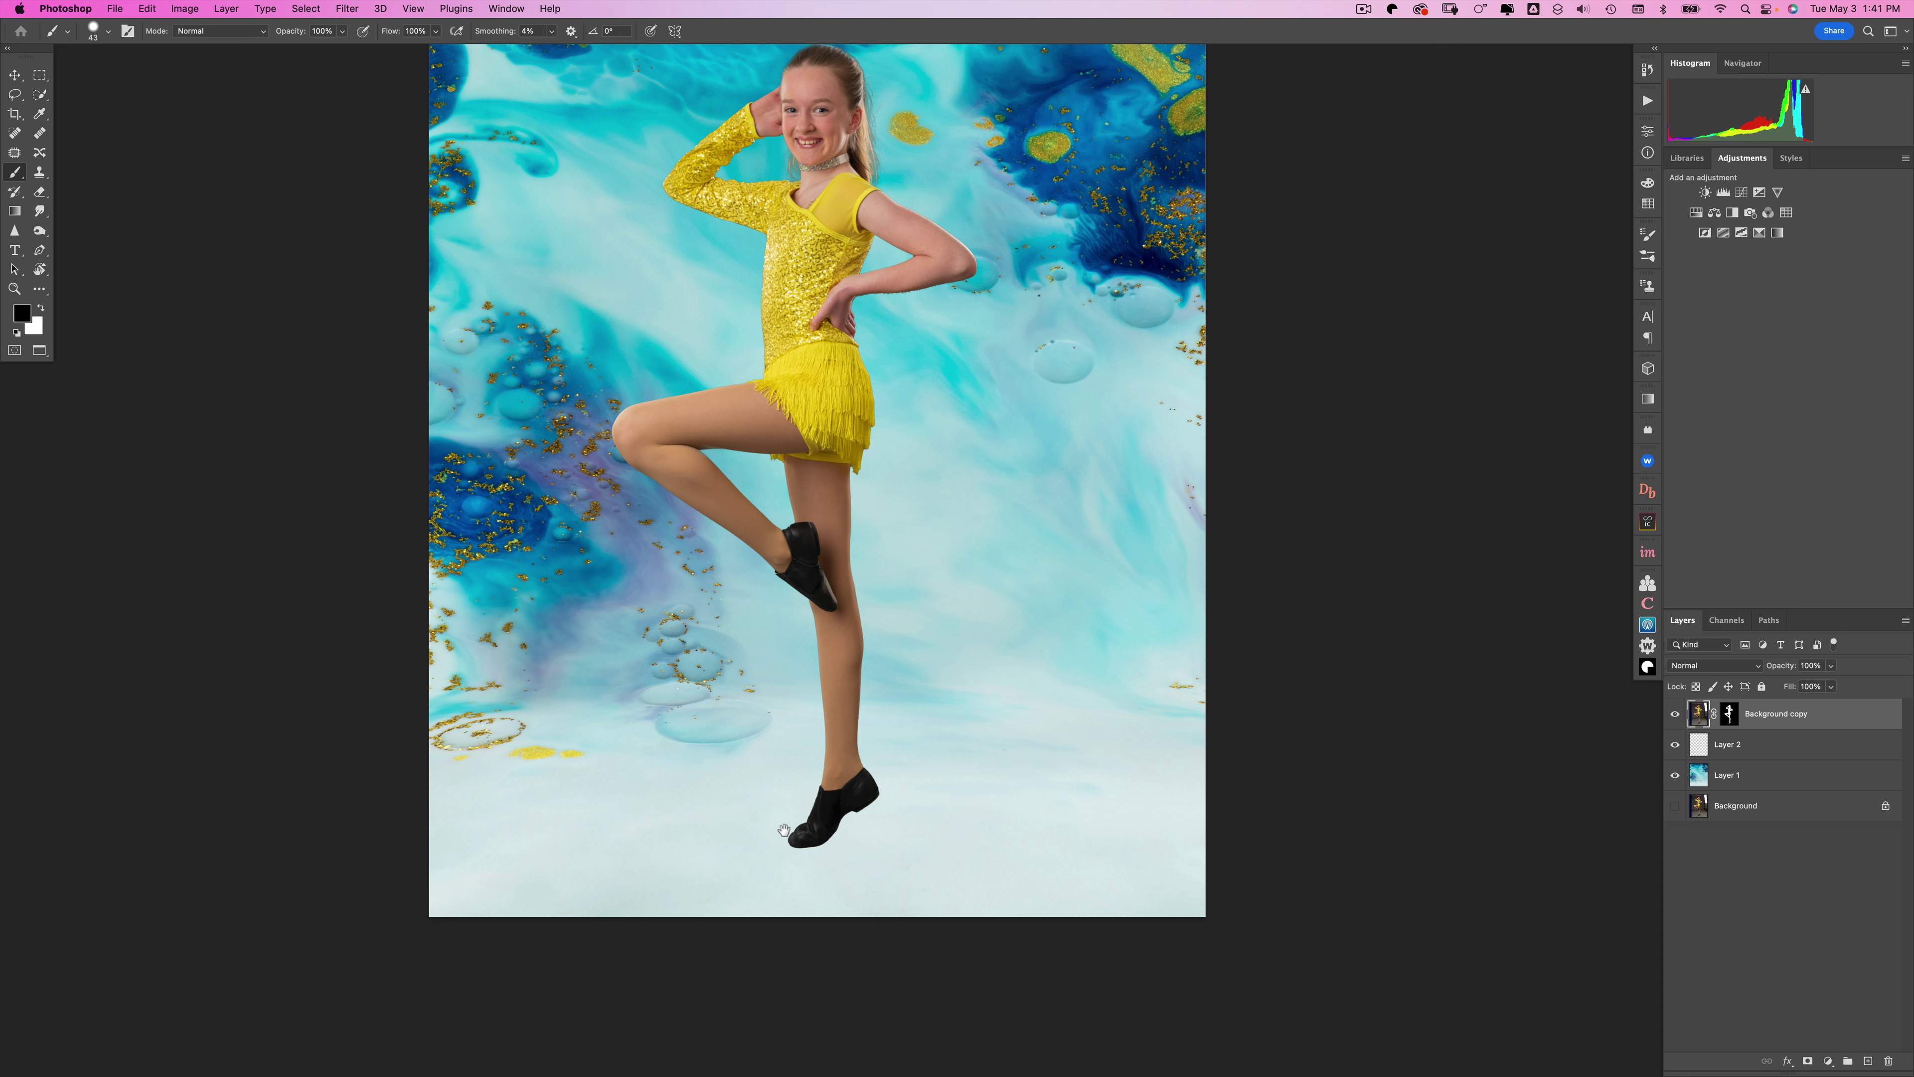
pyautogui.moveTo(785, 833); pyautogui.dragTo(773, 705)
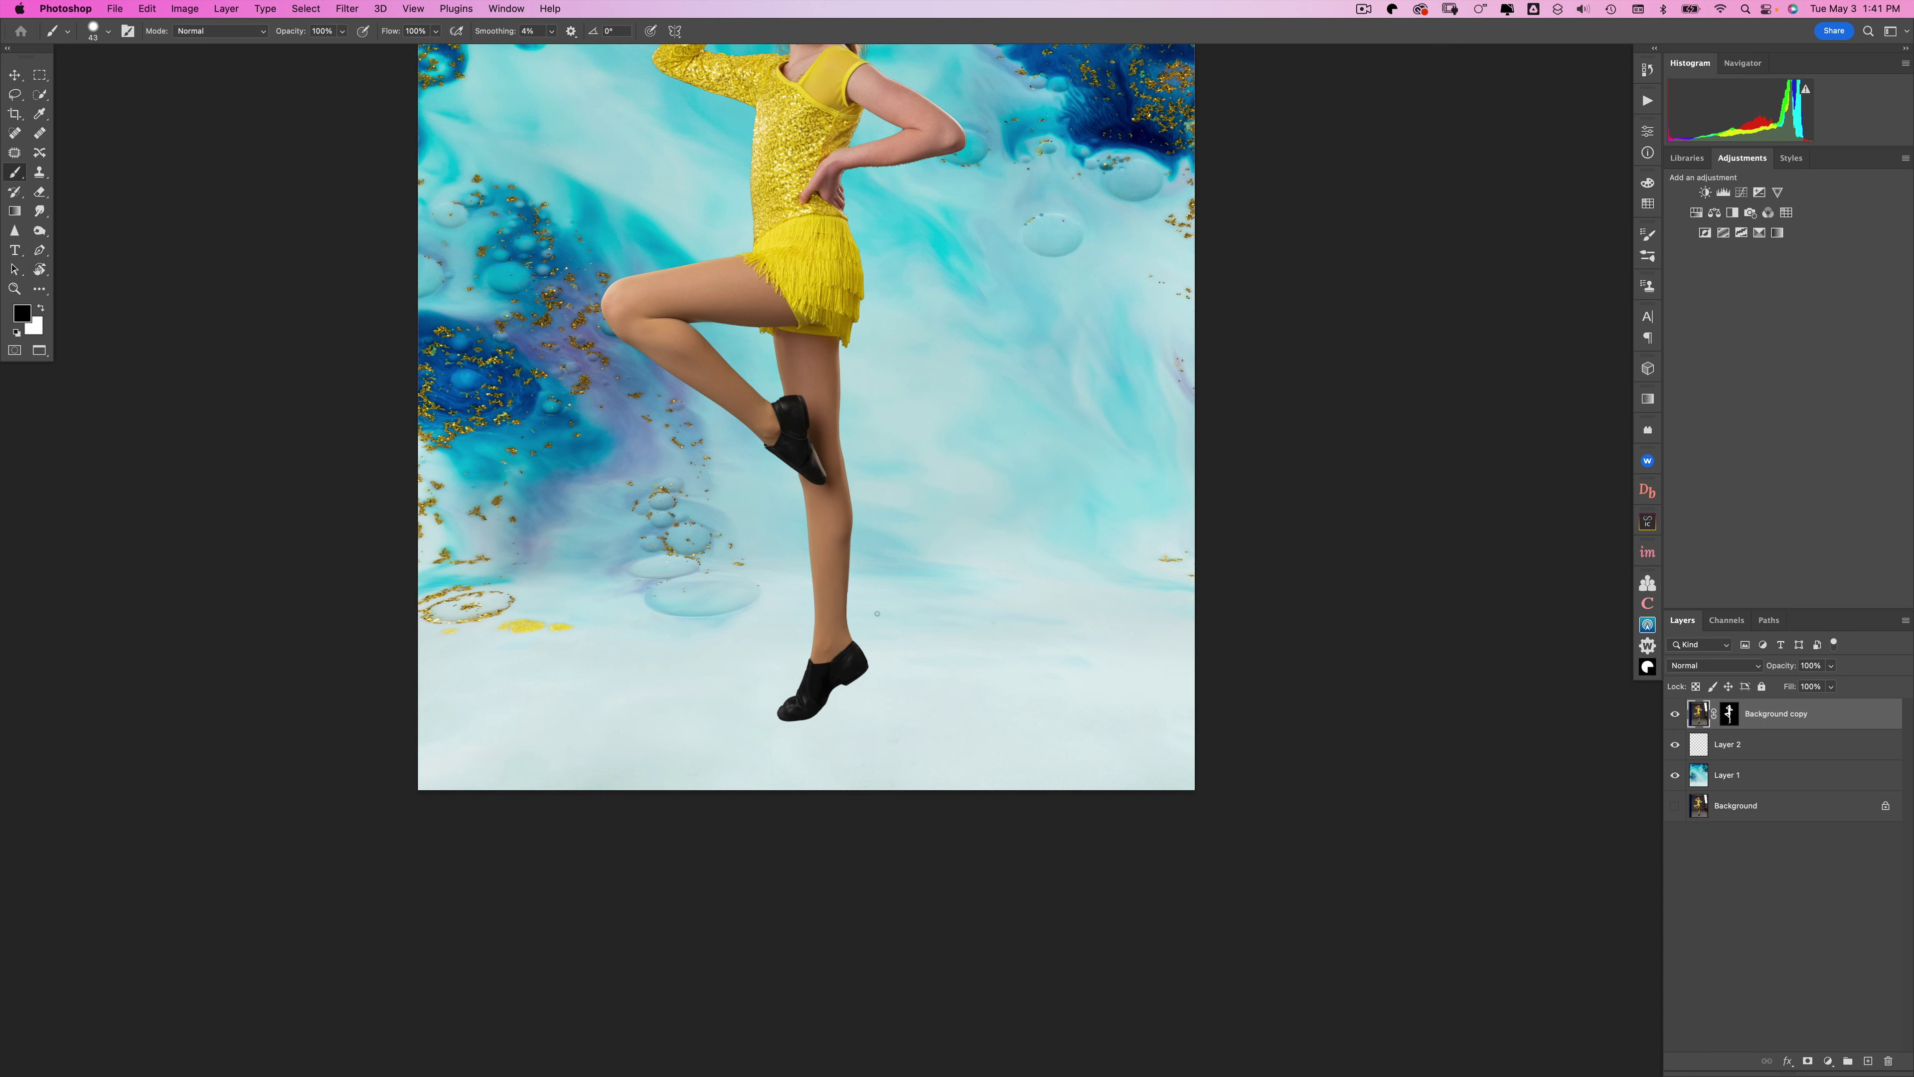
pyautogui.scroll(6, 812, 718)
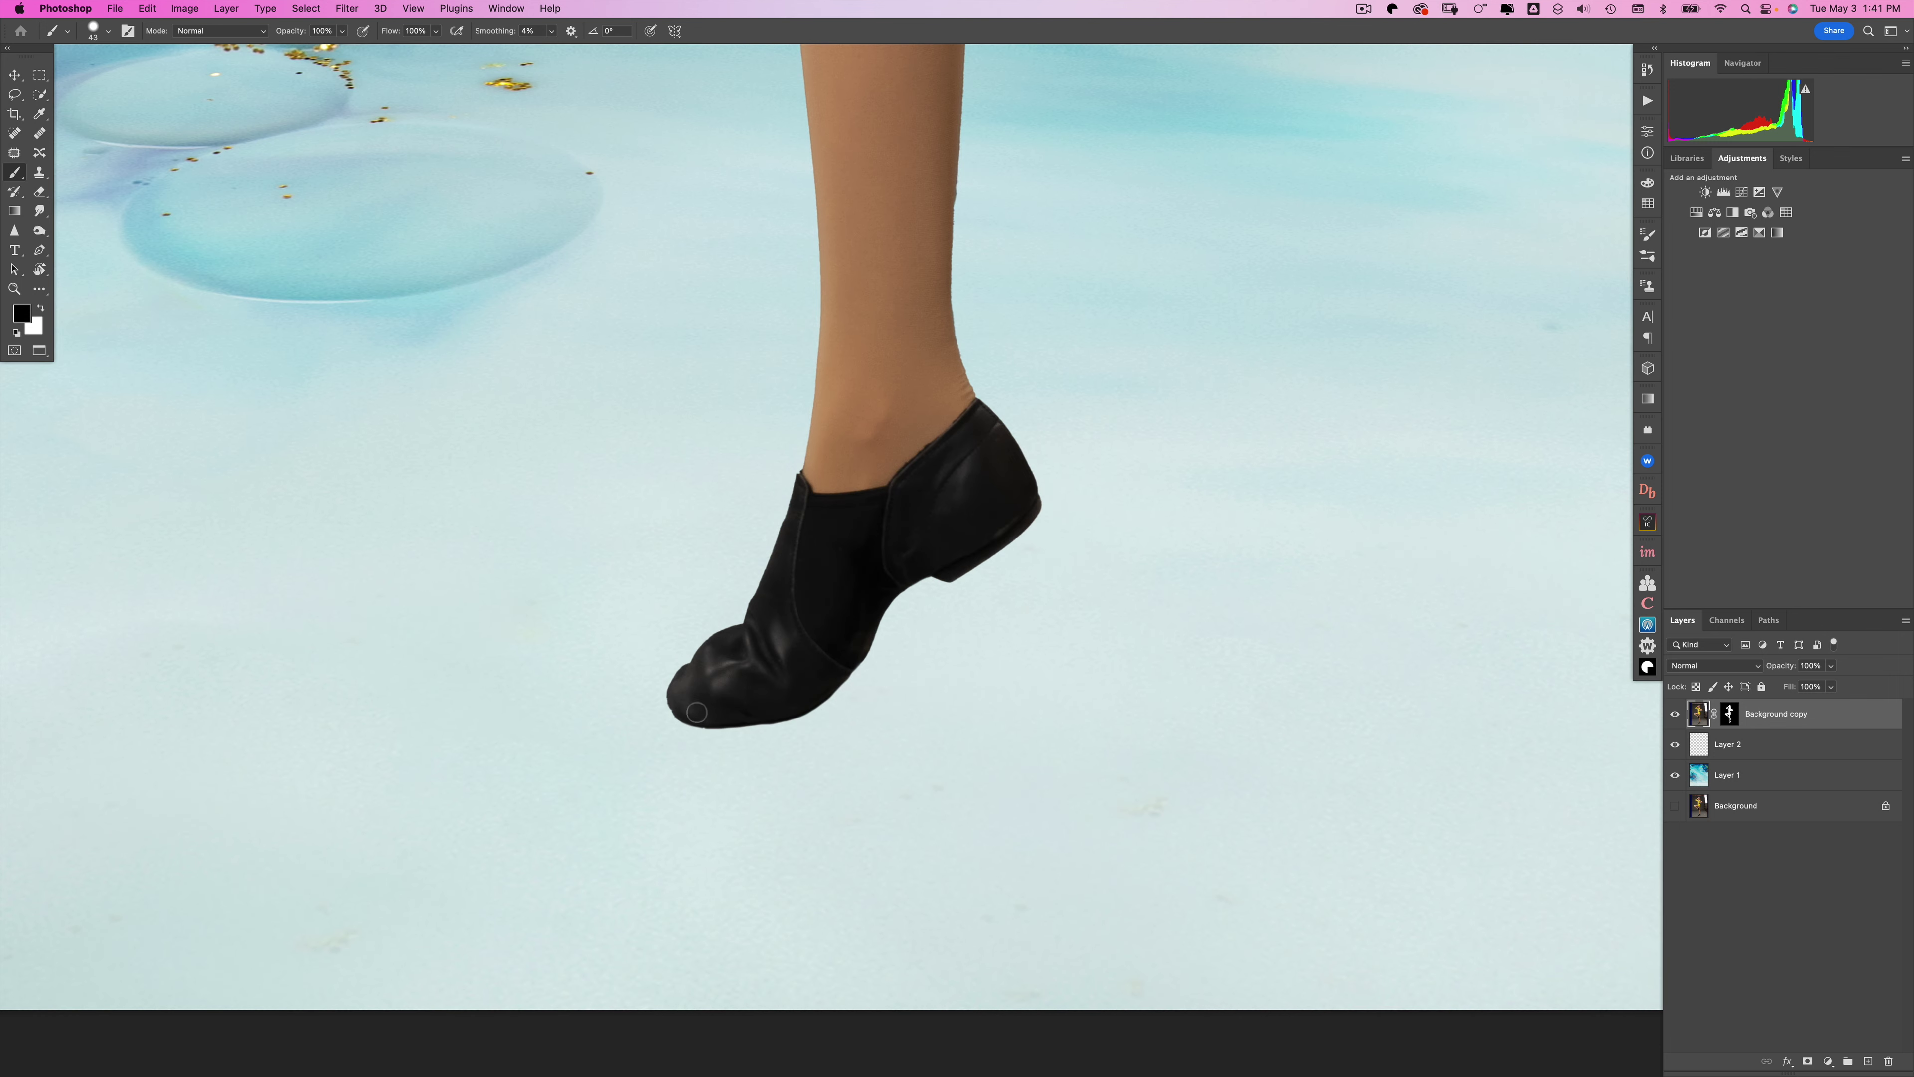
pyautogui.moveTo(682, 712); pyautogui.dragTo(692, 712)
# - Rename Layer 2 as "contact shadow" and paint a thin black shadow on it along the underside of the standing shoe's toe
pyautogui.click(1731, 749)
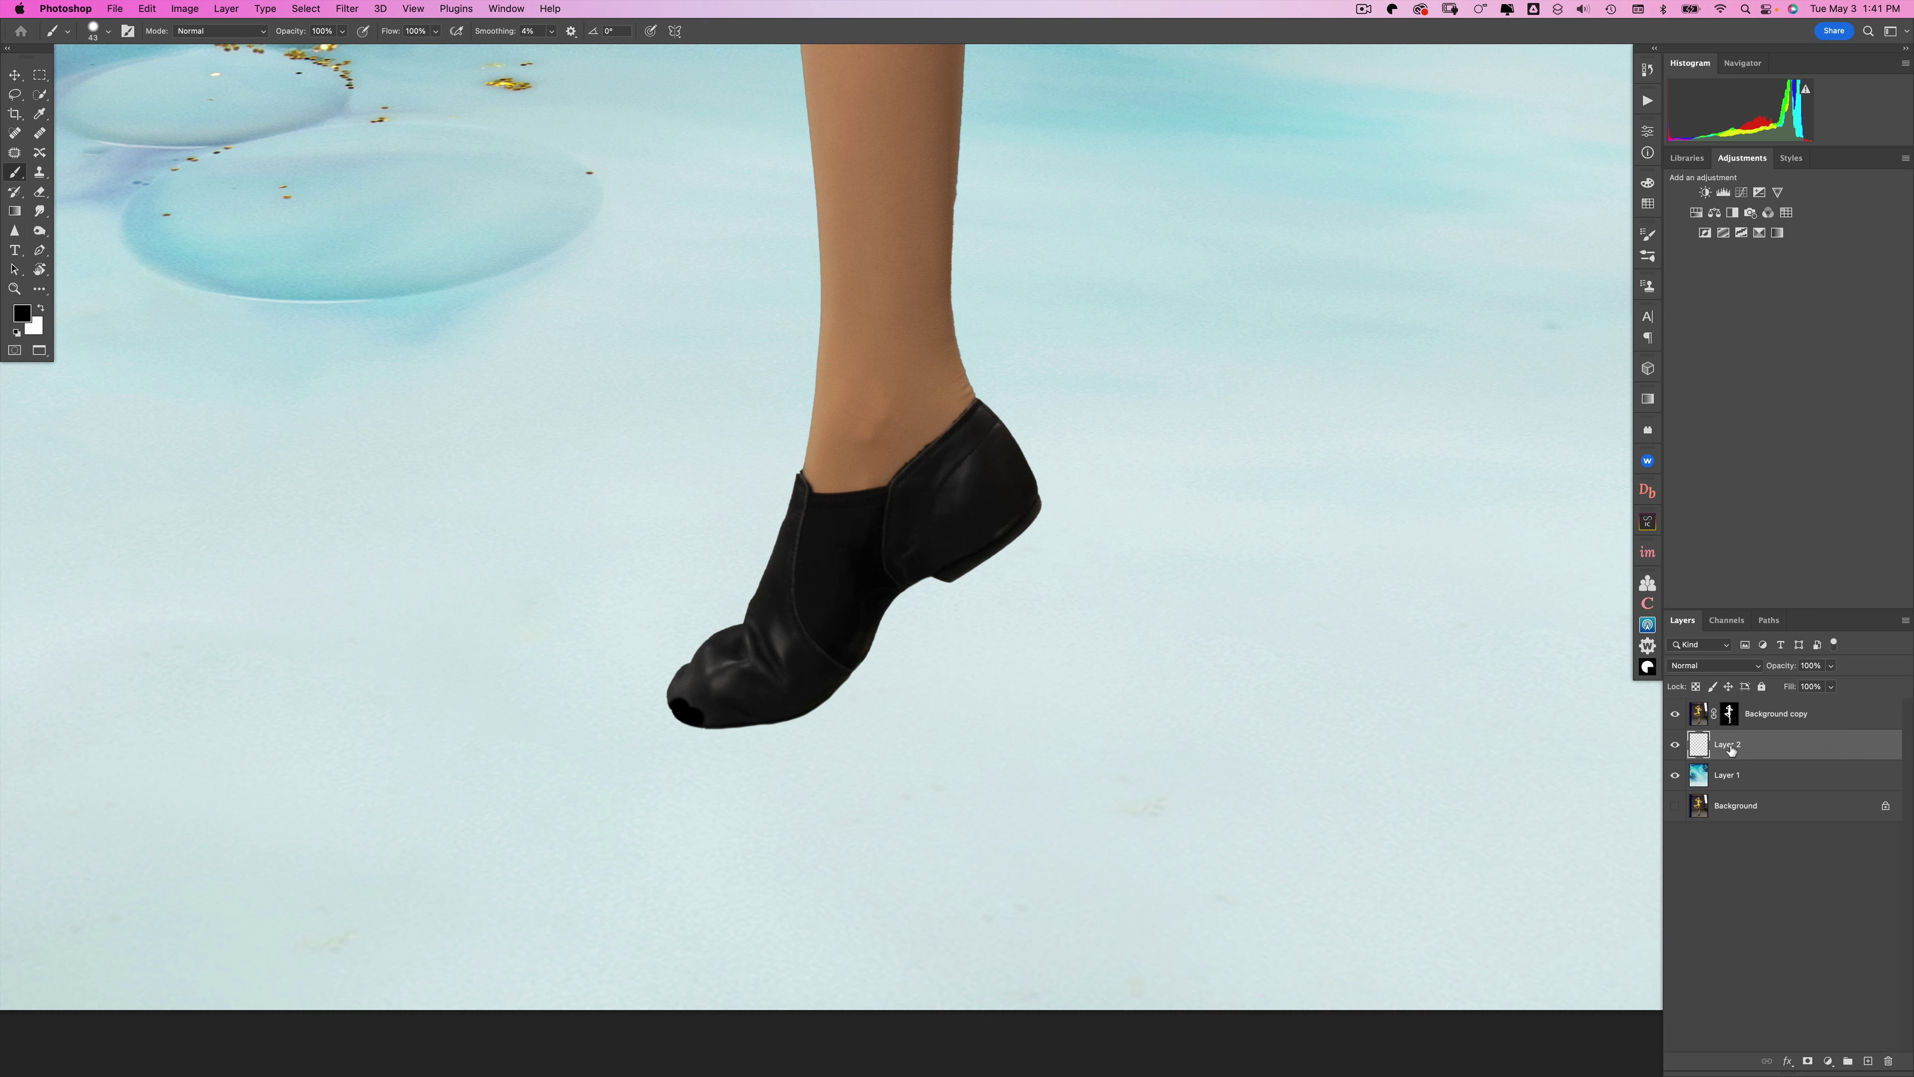
pyautogui.doubleClick(1729, 744)
pyautogui.write('contact shadow')
pyautogui.press('Return')
pyautogui.moveTo(683, 714); pyautogui.dragTo(765, 721)
pyautogui.moveTo(786, 716)
pyautogui.mouseDown()
pyautogui.moveTo(799, 708)
pyautogui.moveTo(682, 715)
pyautogui.moveTo(798, 707)
pyautogui.mouseUp()
# - Add a new layer above the contact shadow and try a wide black stroke beneath the heel with a 274 px brush
pyautogui.click(1868, 1061)
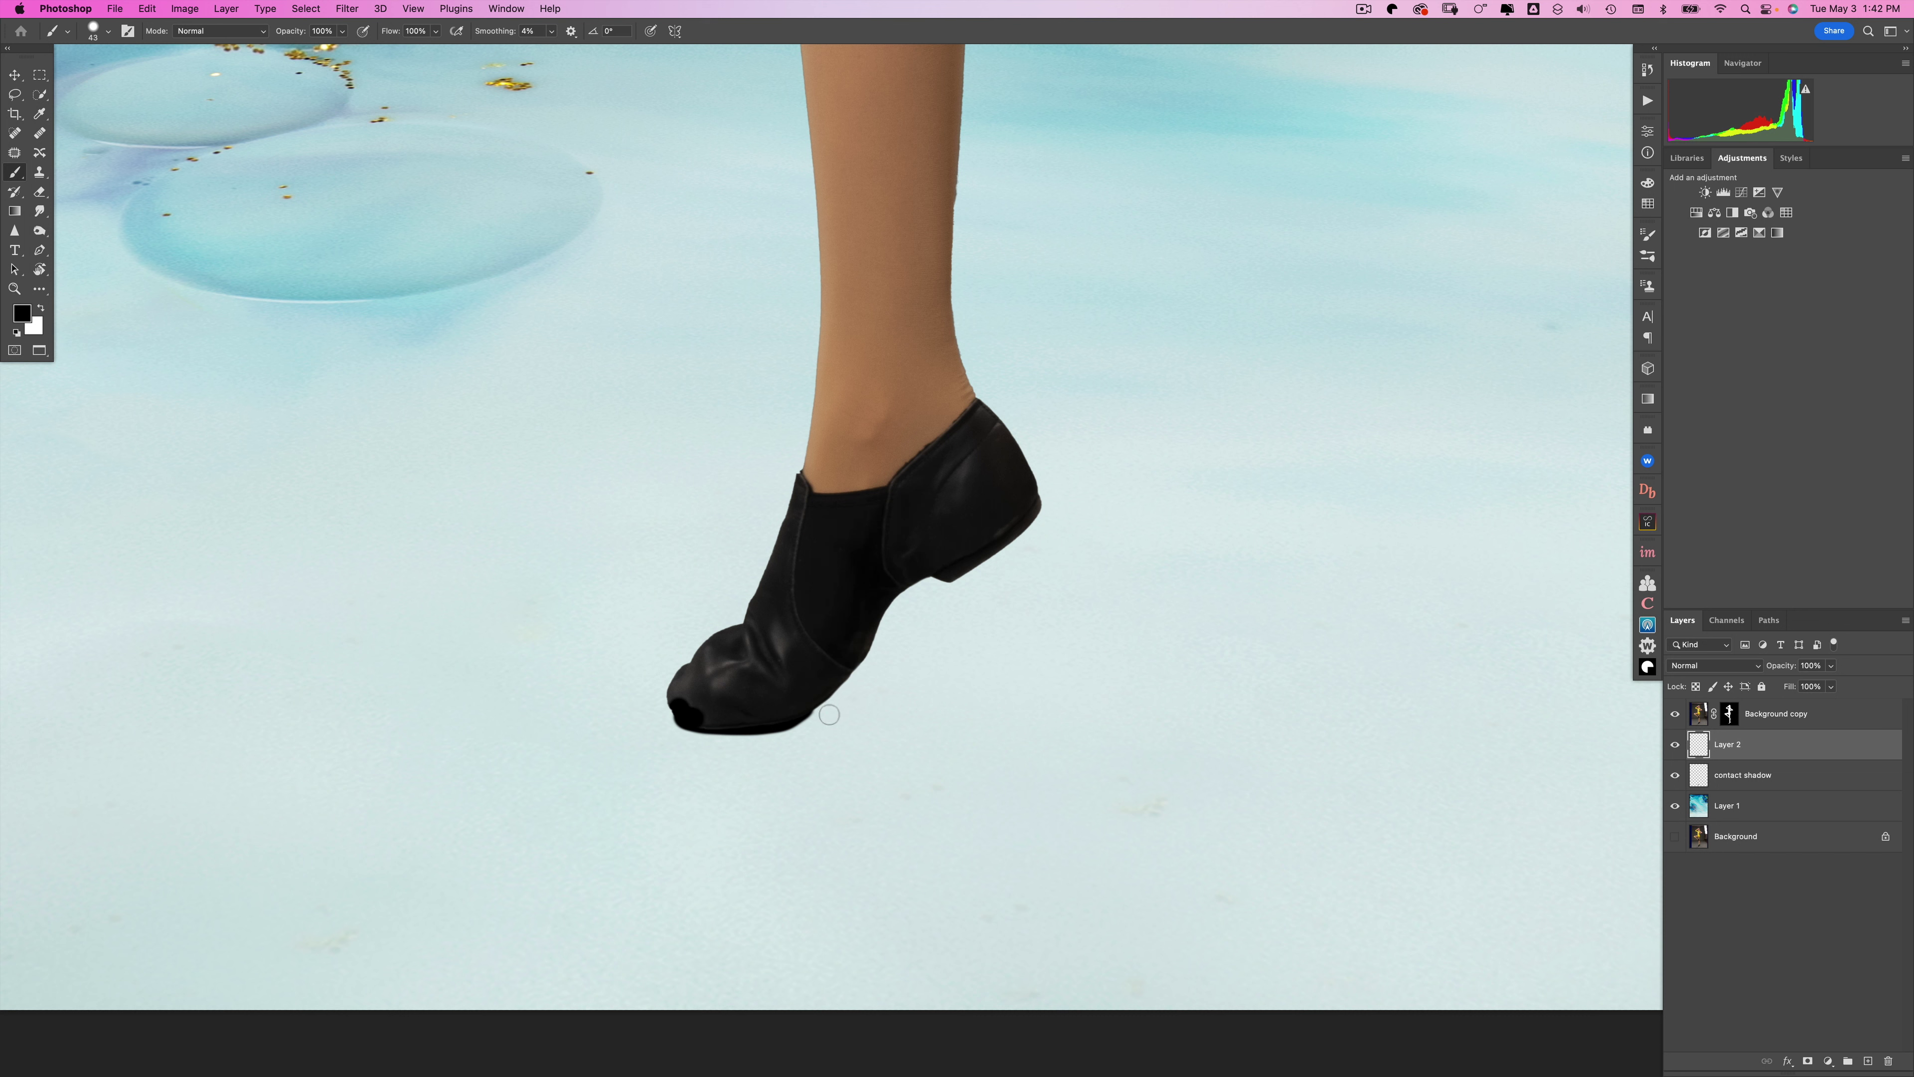
pyautogui.moveTo(829, 713)
pyautogui.mouseDown()
pyautogui.moveTo(1090, 727)
pyautogui.moveTo(1026, 693)
pyautogui.moveTo(1175, 661)
pyautogui.mouseUp()
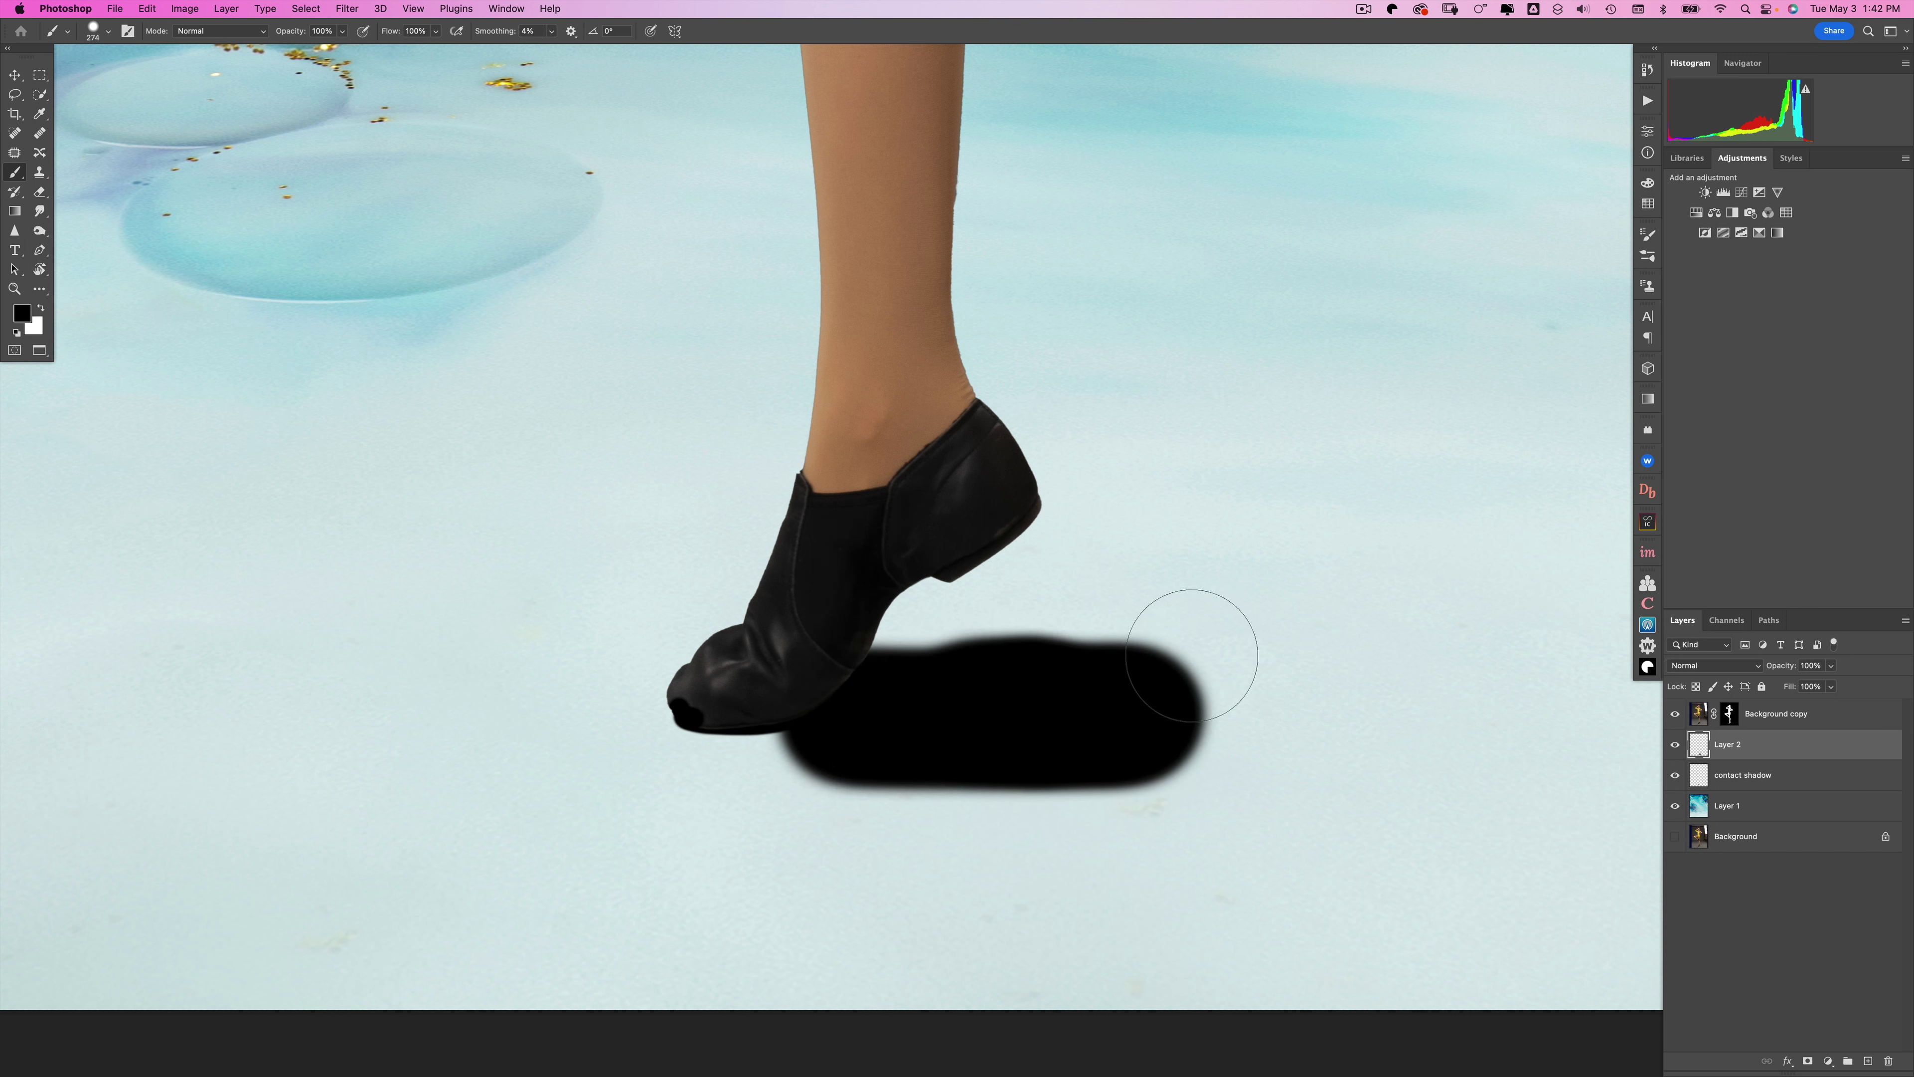
pyautogui.press('super+z')
# - Flatten the brush tip into a thin horizontal ellipse and test it with a single black dab beside the shoe
pyautogui.rightClick(1076, 660)
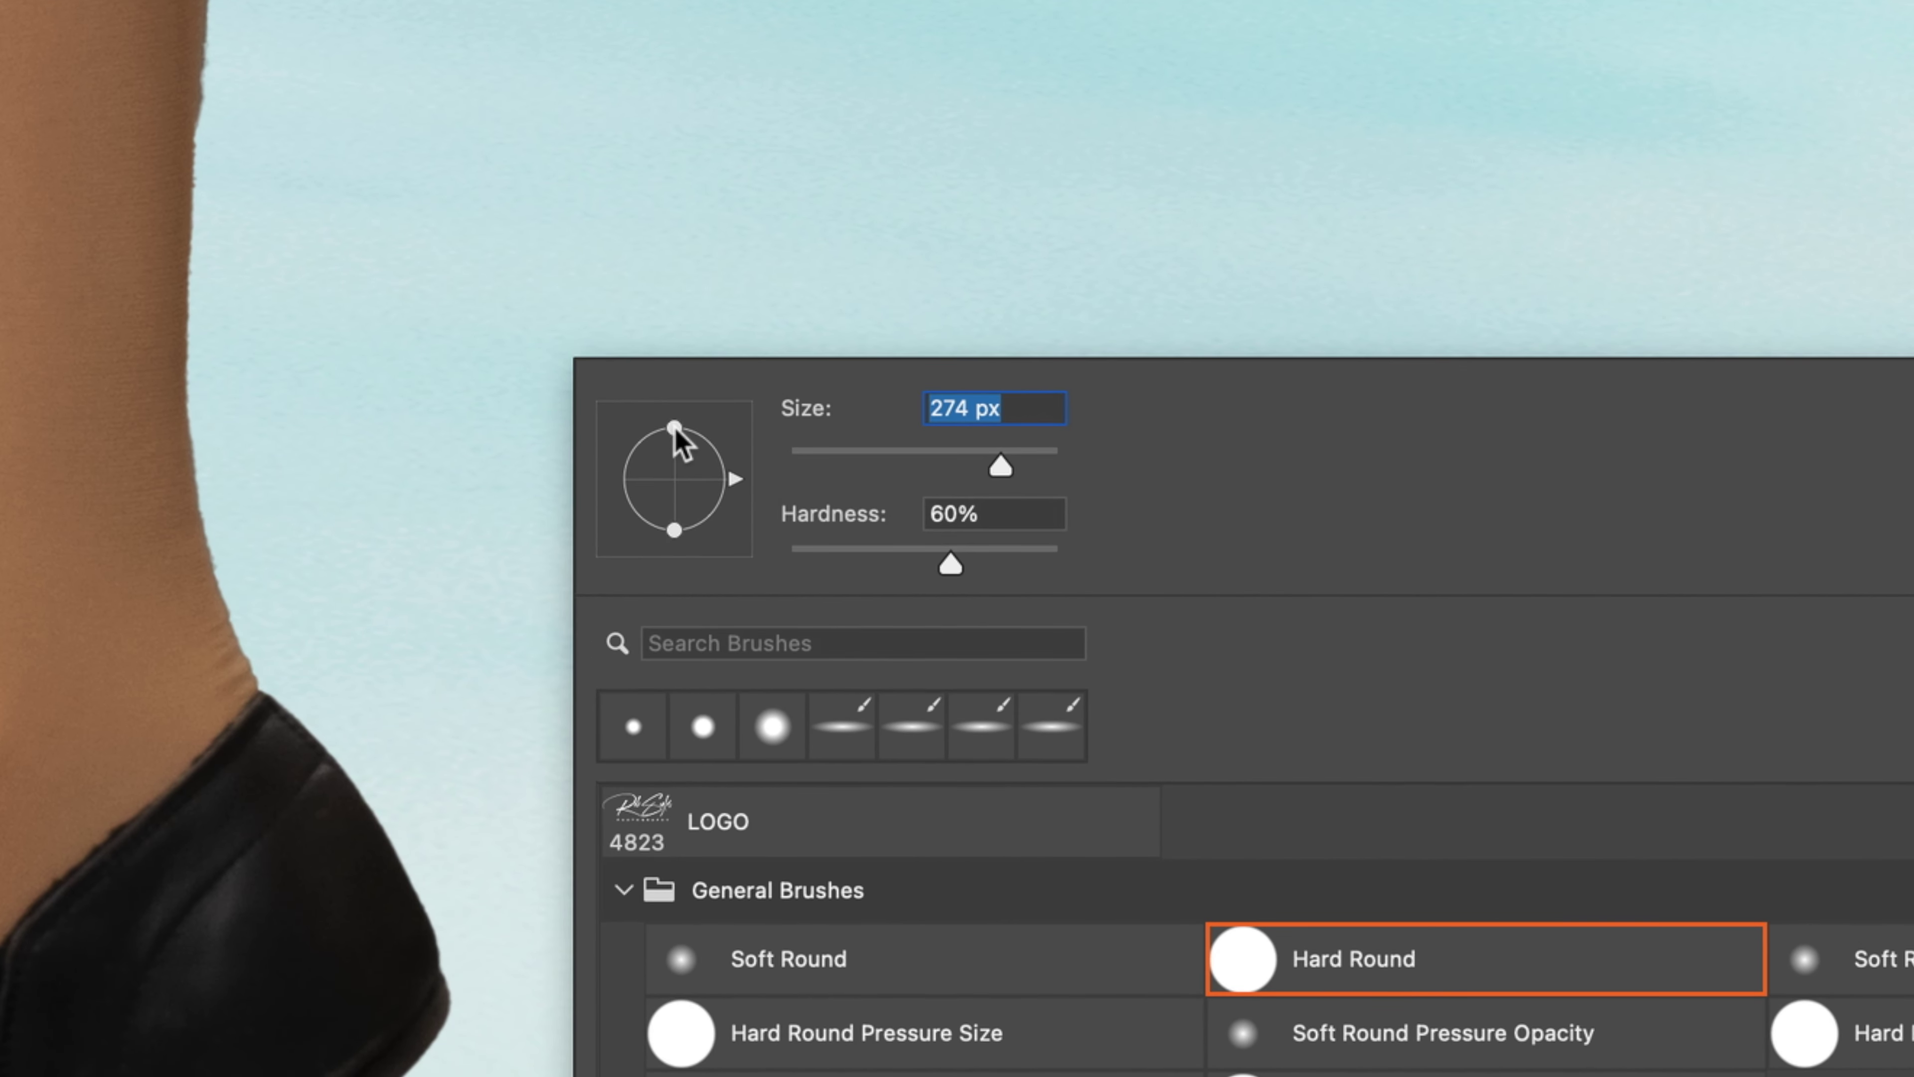
pyautogui.moveTo(675, 428); pyautogui.dragTo(674, 493)
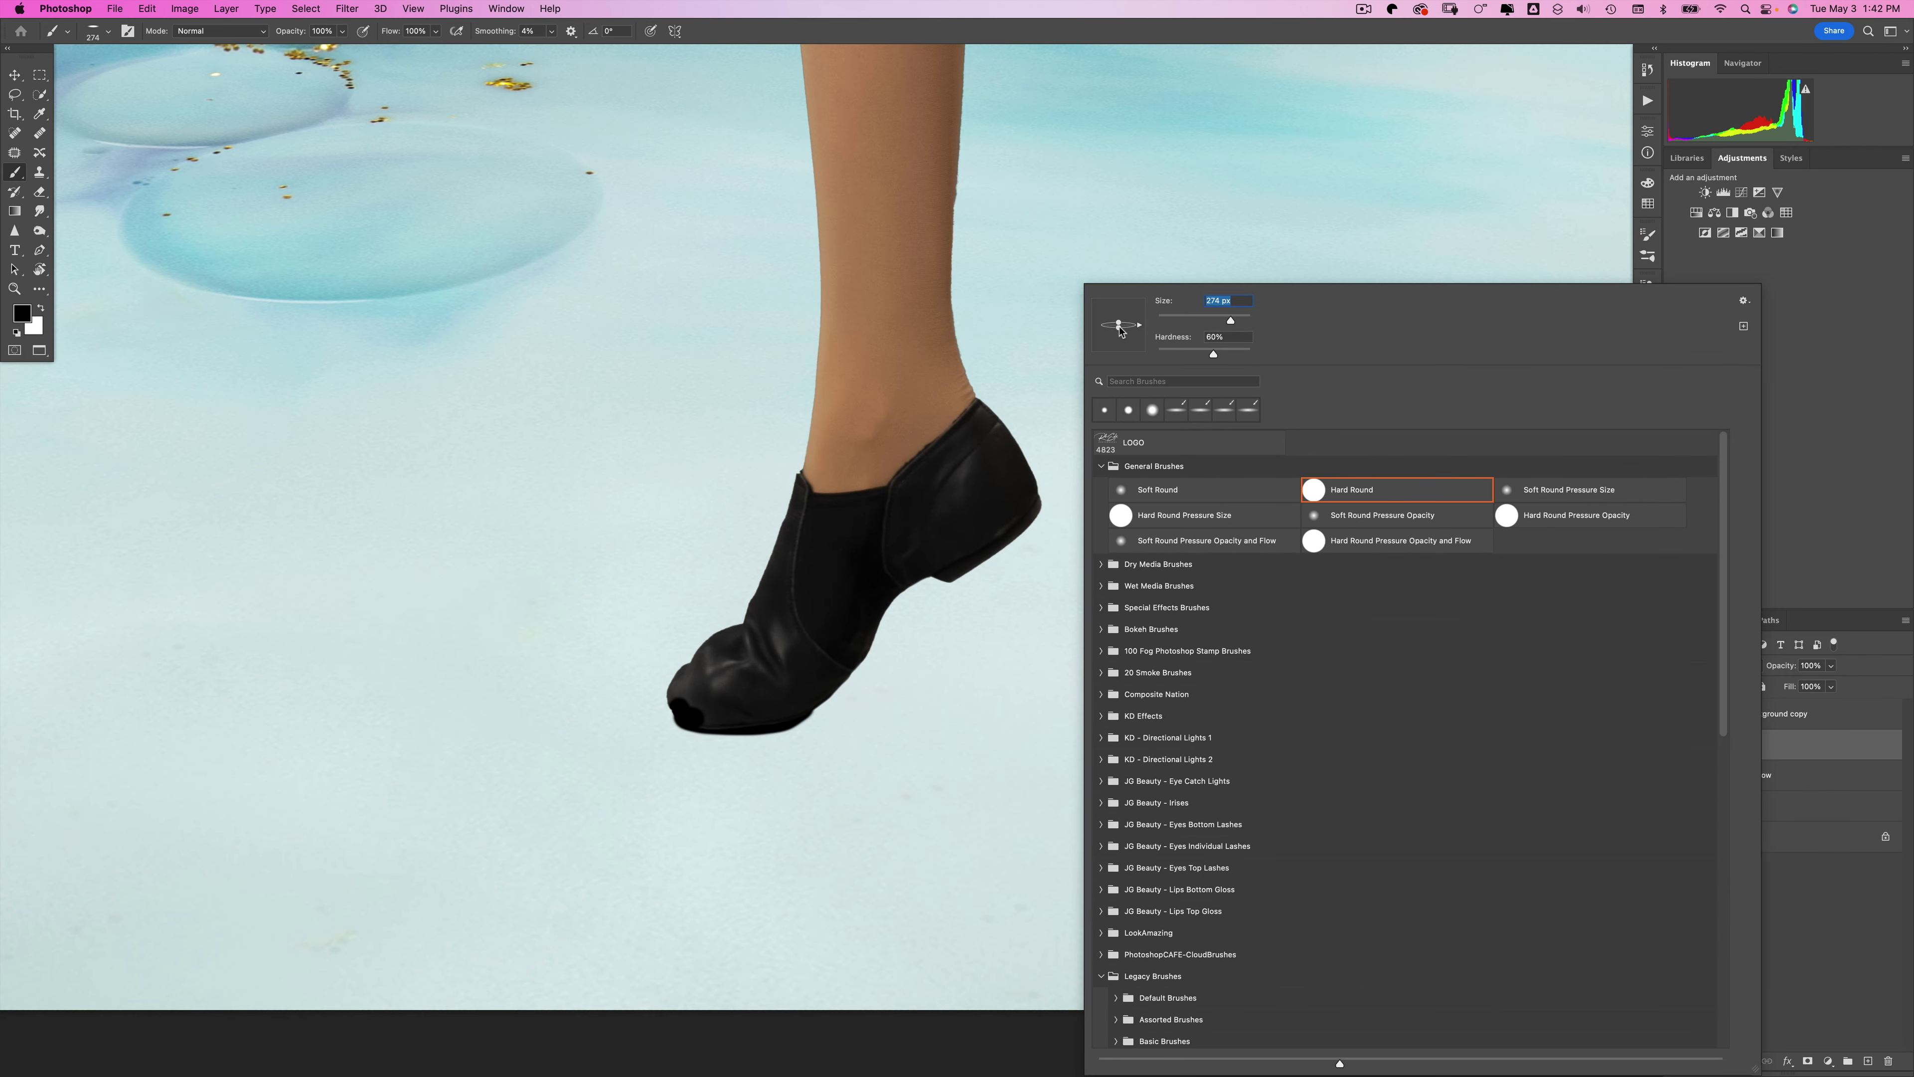
pyautogui.click(940, 703)
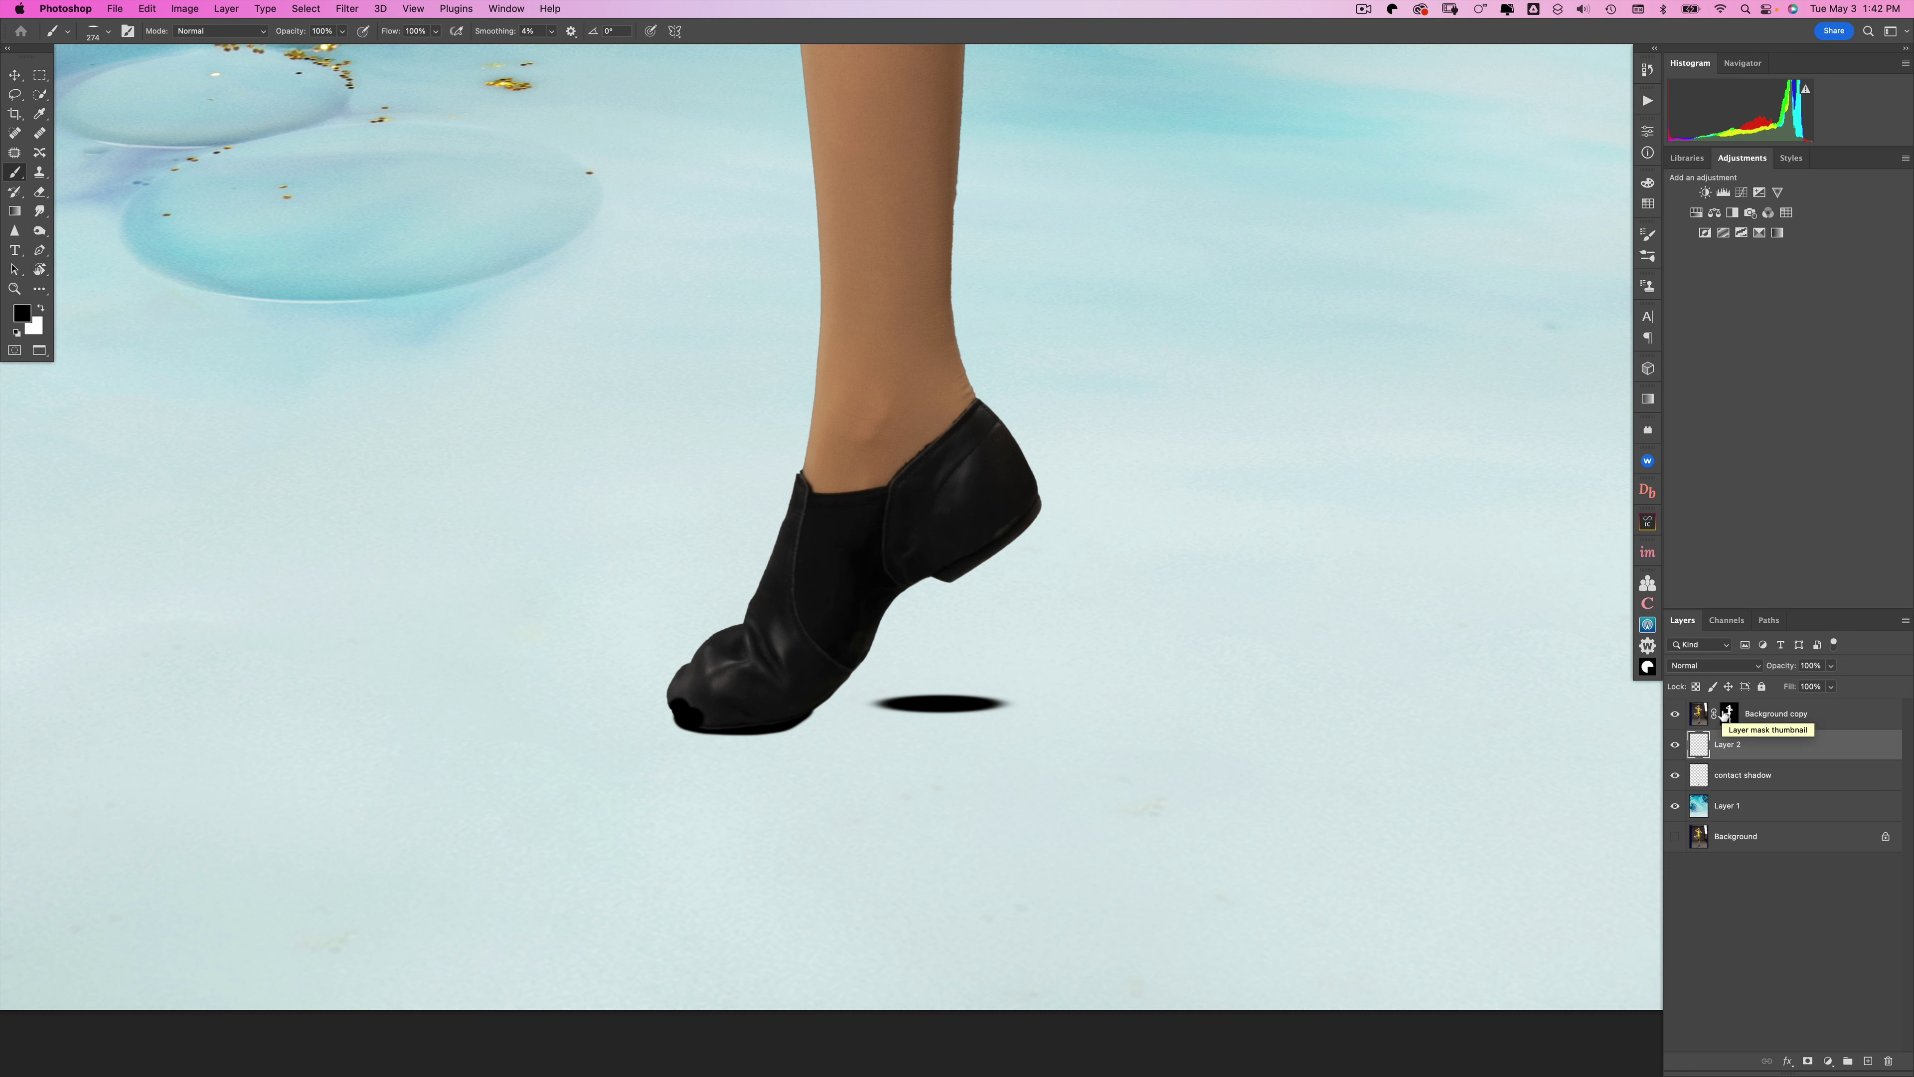
pyautogui.press('super+z')
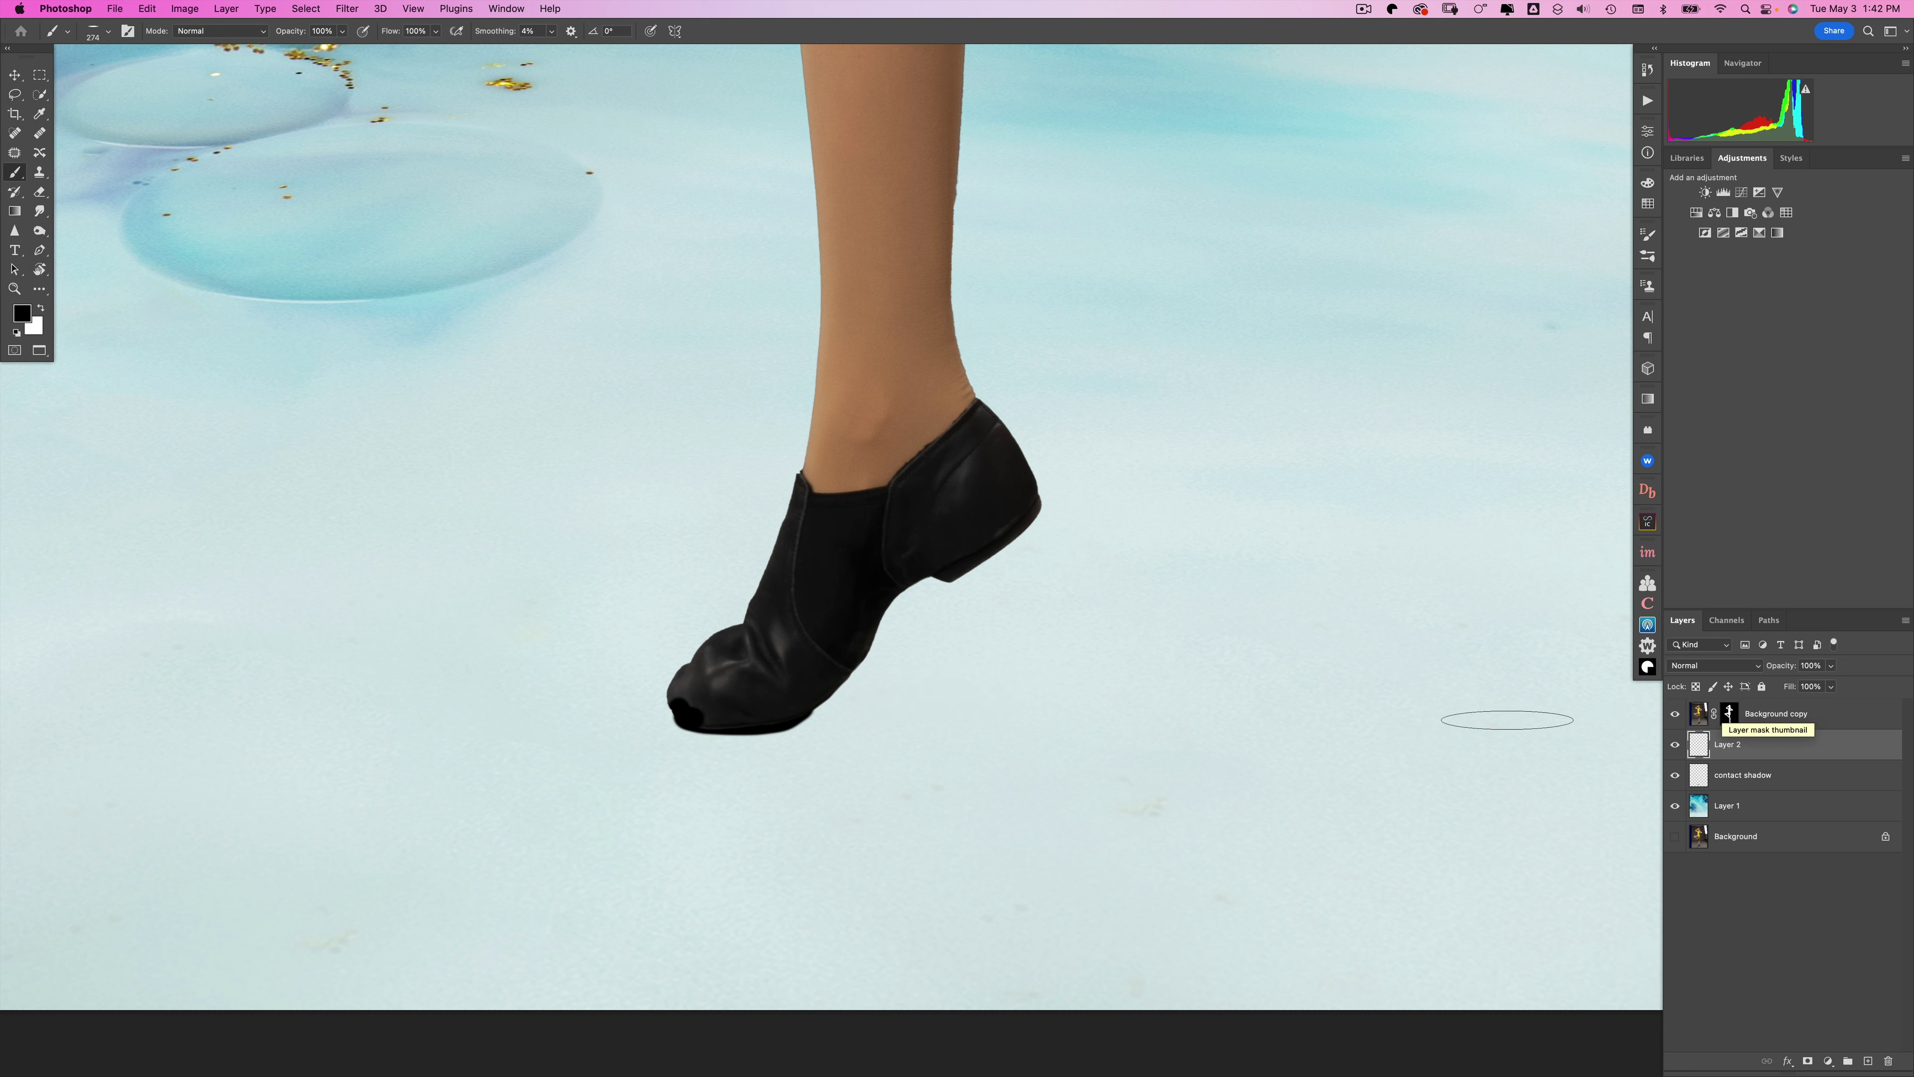
# - Enlarge and soften the elliptical brush, set its opacity to 50%, and dab a soft shadow beneath the raised heel
pyautogui.moveTo(875, 709); pyautogui.dragTo(1068, 714)
pyautogui.moveTo(910, 706); pyautogui.dragTo(1156, 700)
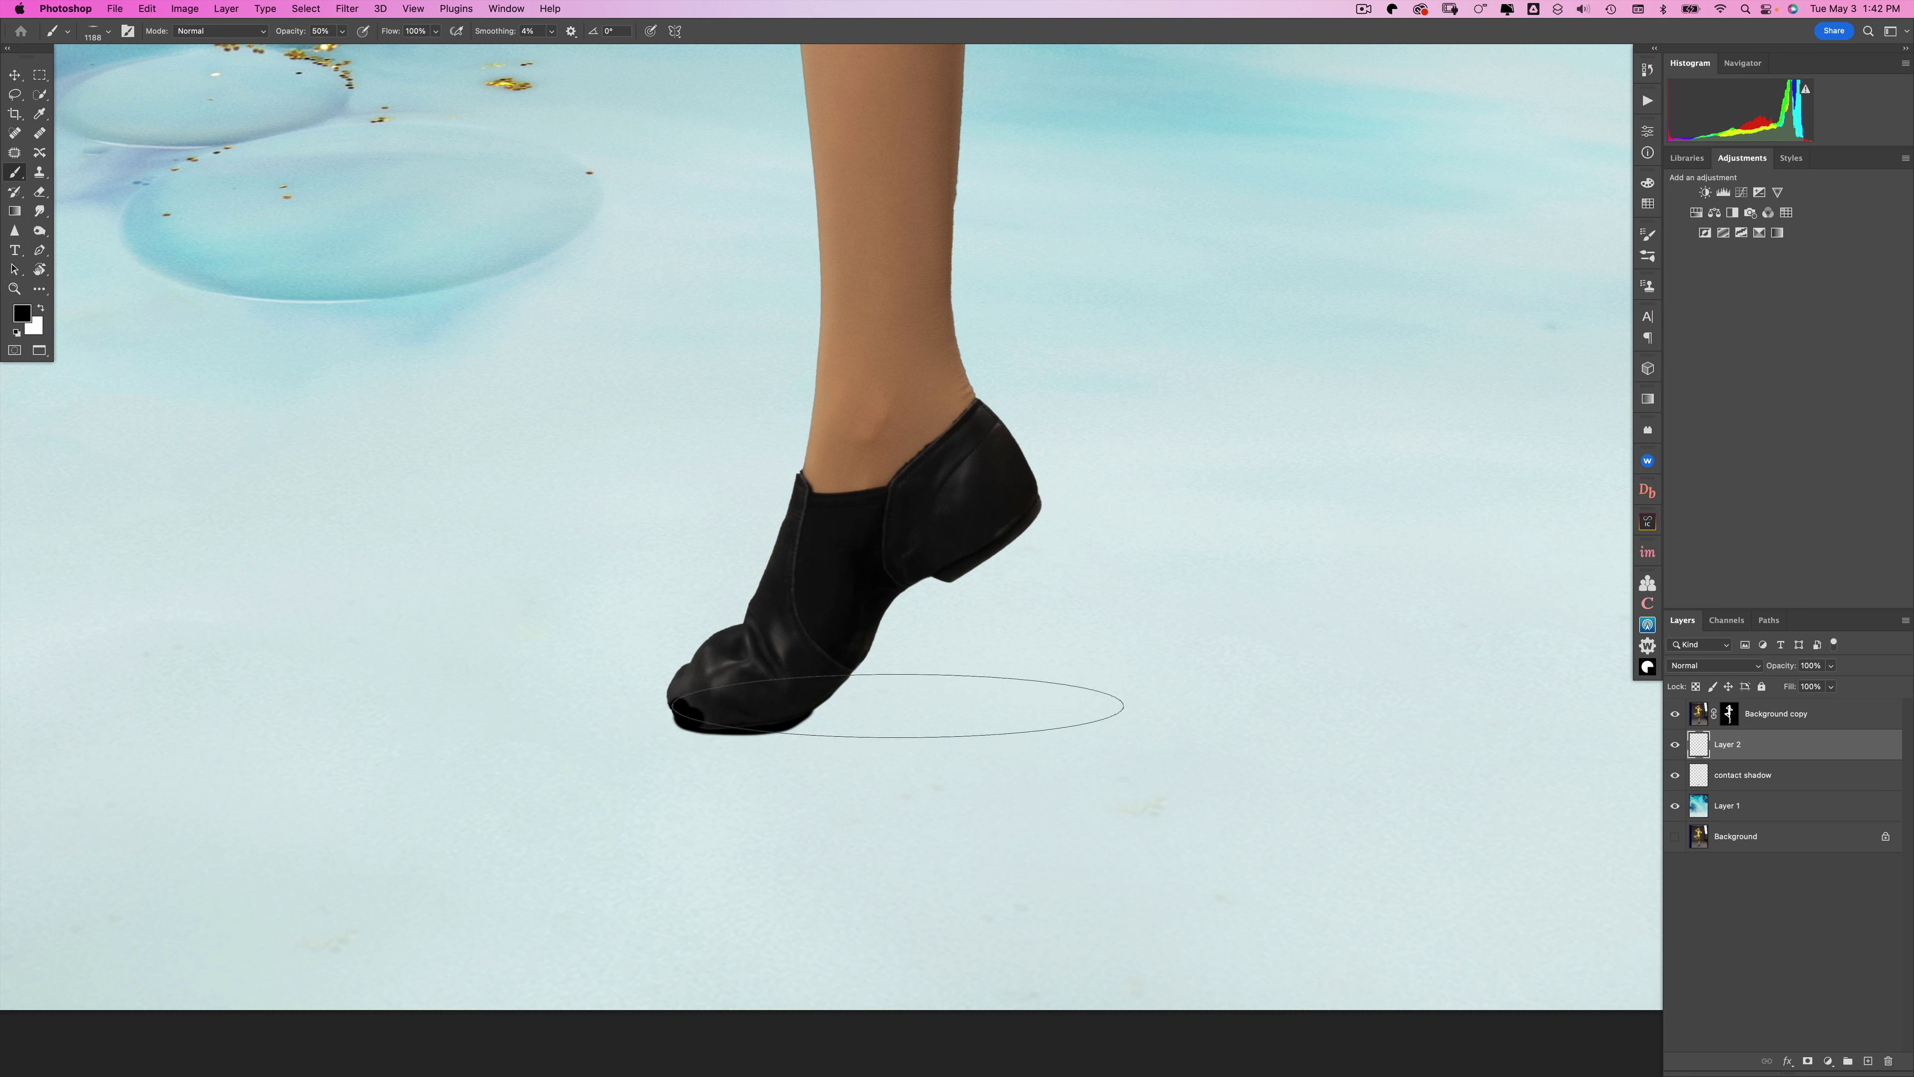
pyautogui.click(879, 706)
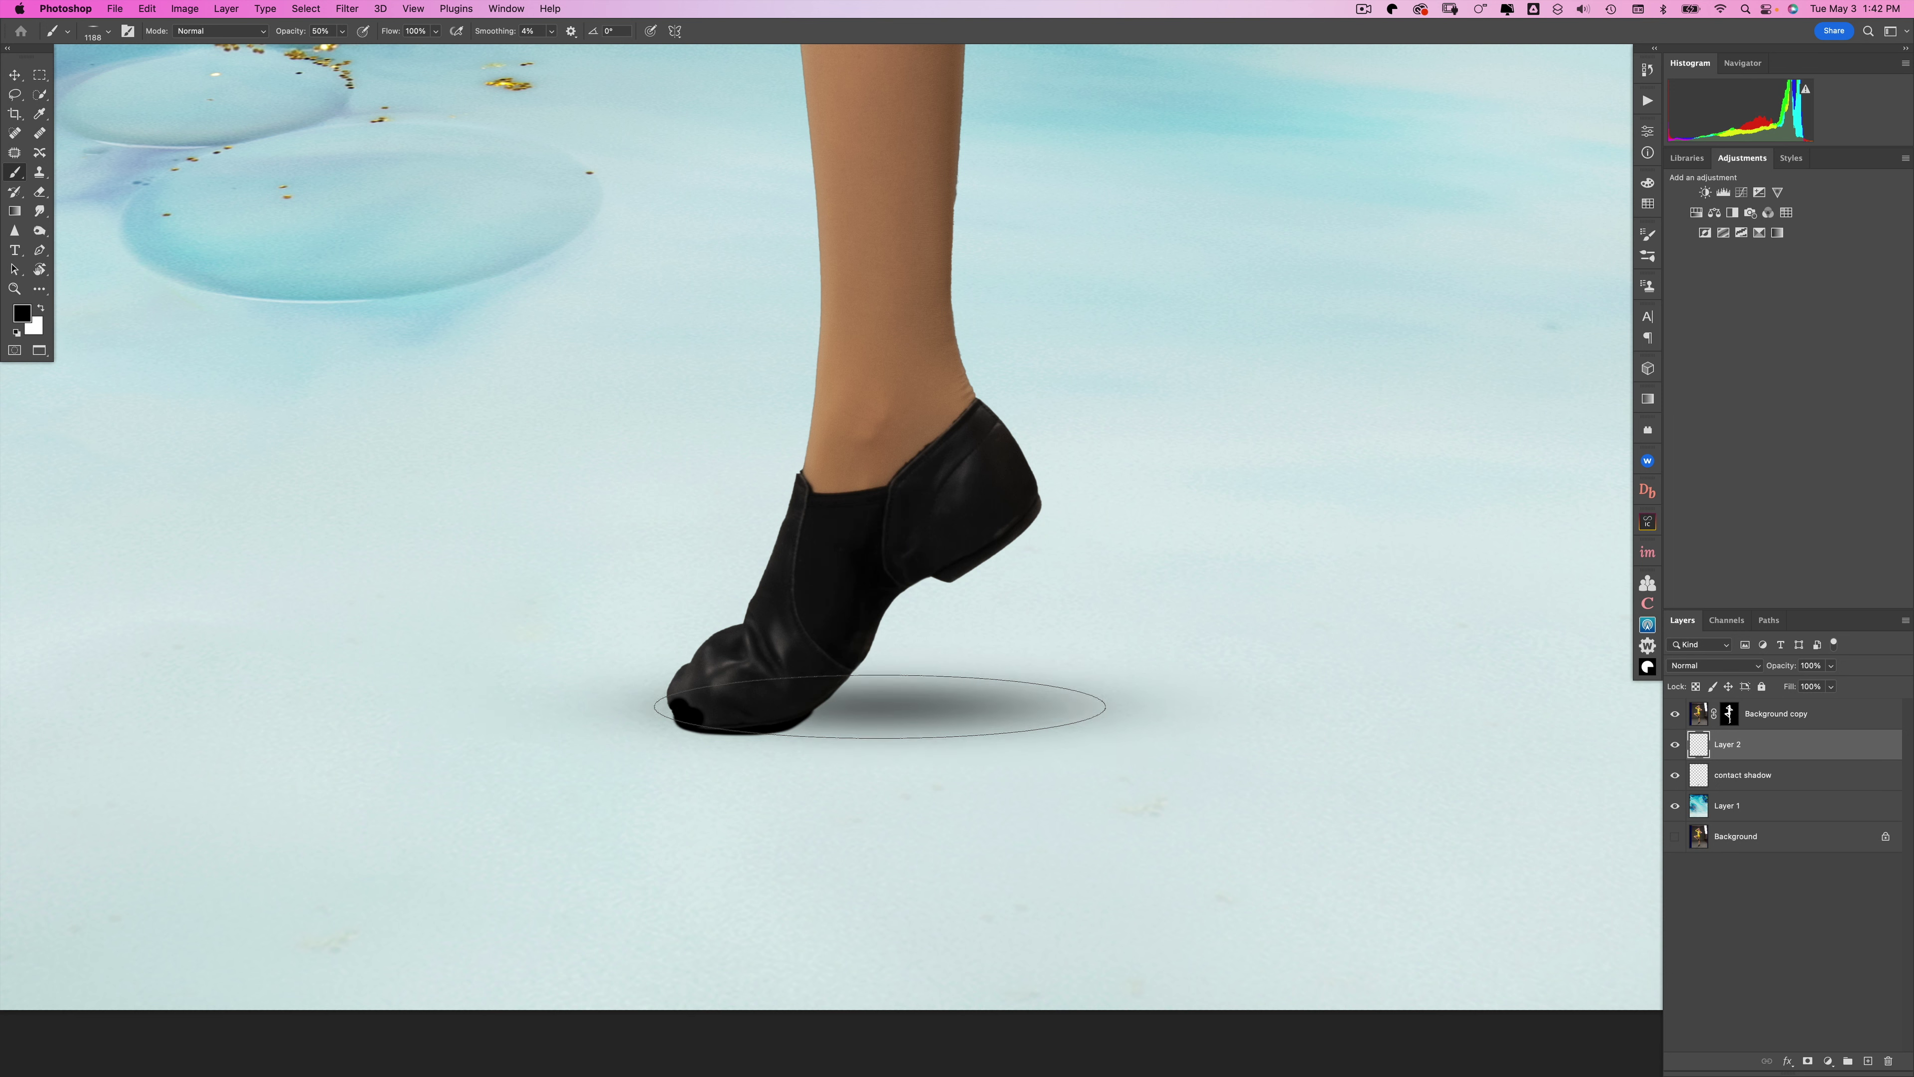
# - Build up the soft floor shadow beneath the heel and around the toe with repeated dabs at 20% brush opacity
pyautogui.scroll(-5, 1382, 705)
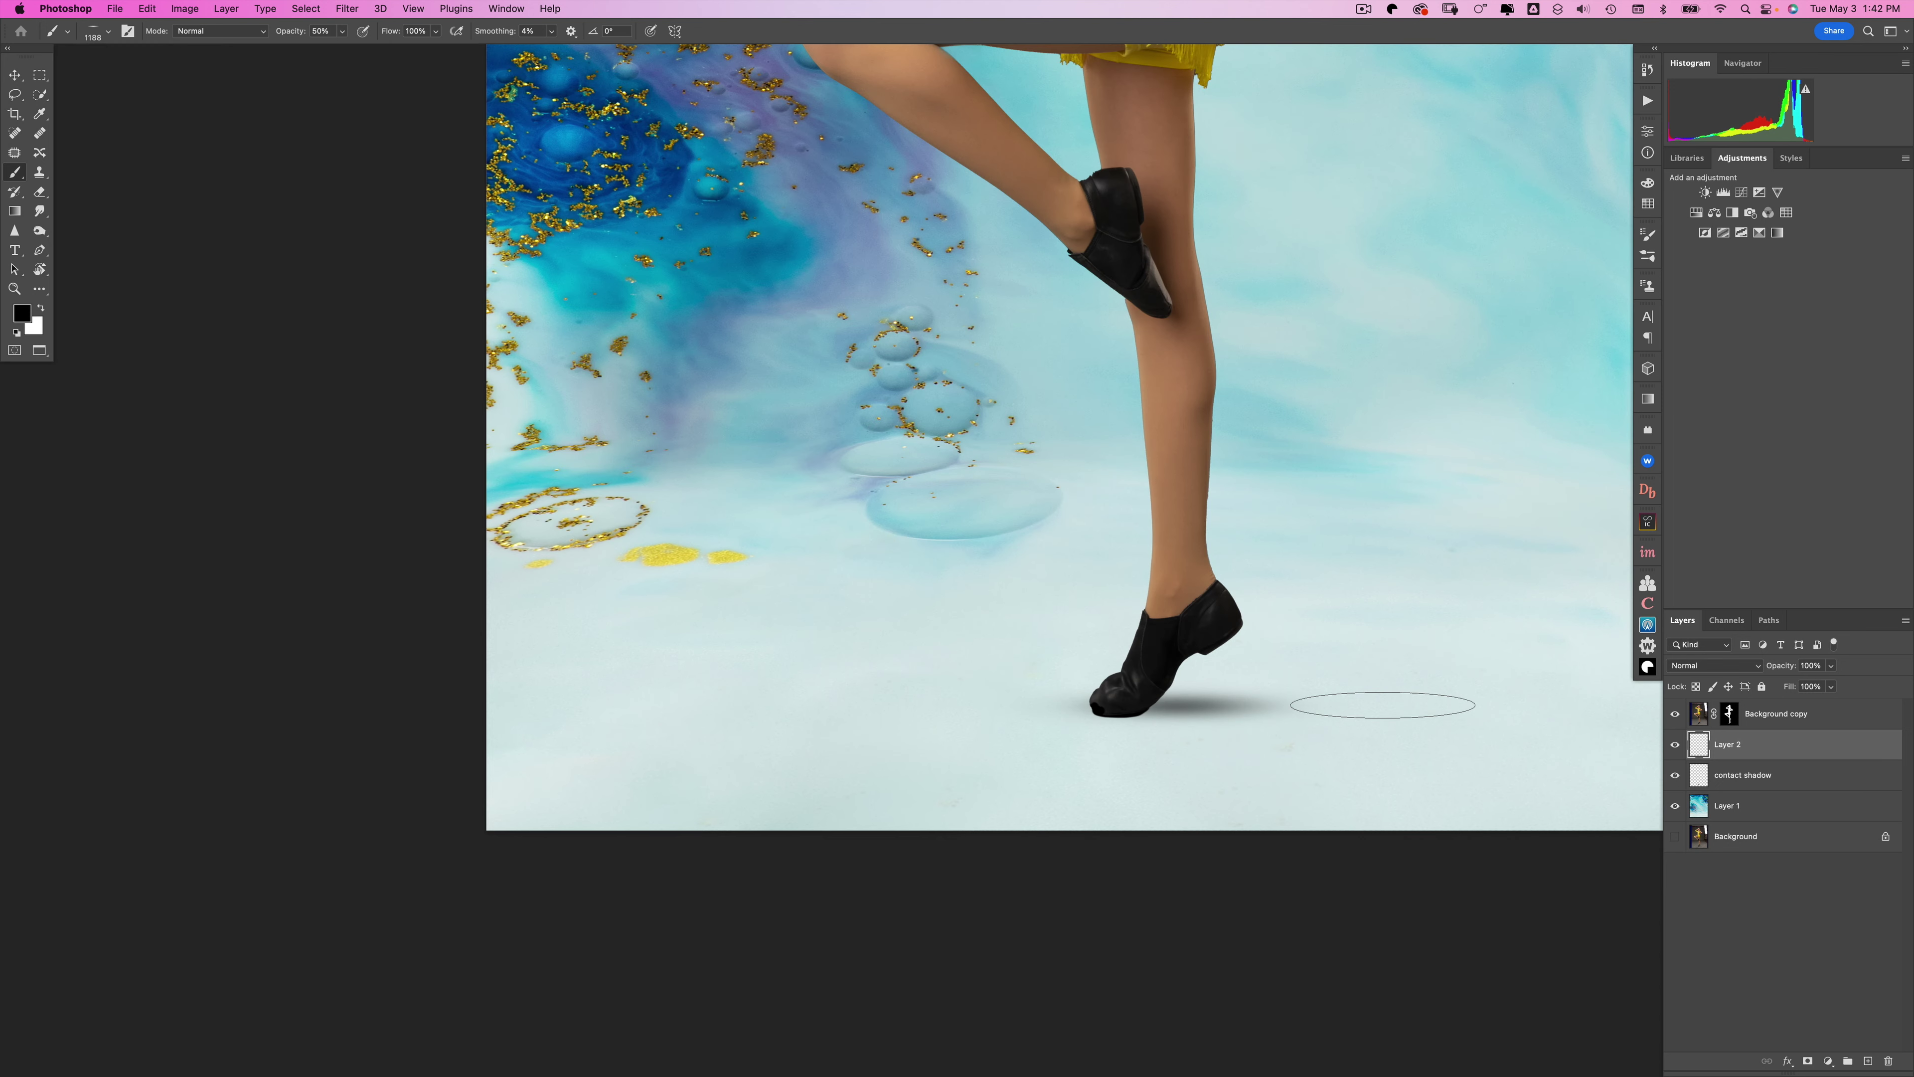
pyautogui.moveTo(1384, 705); pyautogui.dragTo(1267, 800)
pyautogui.click(1052, 797)
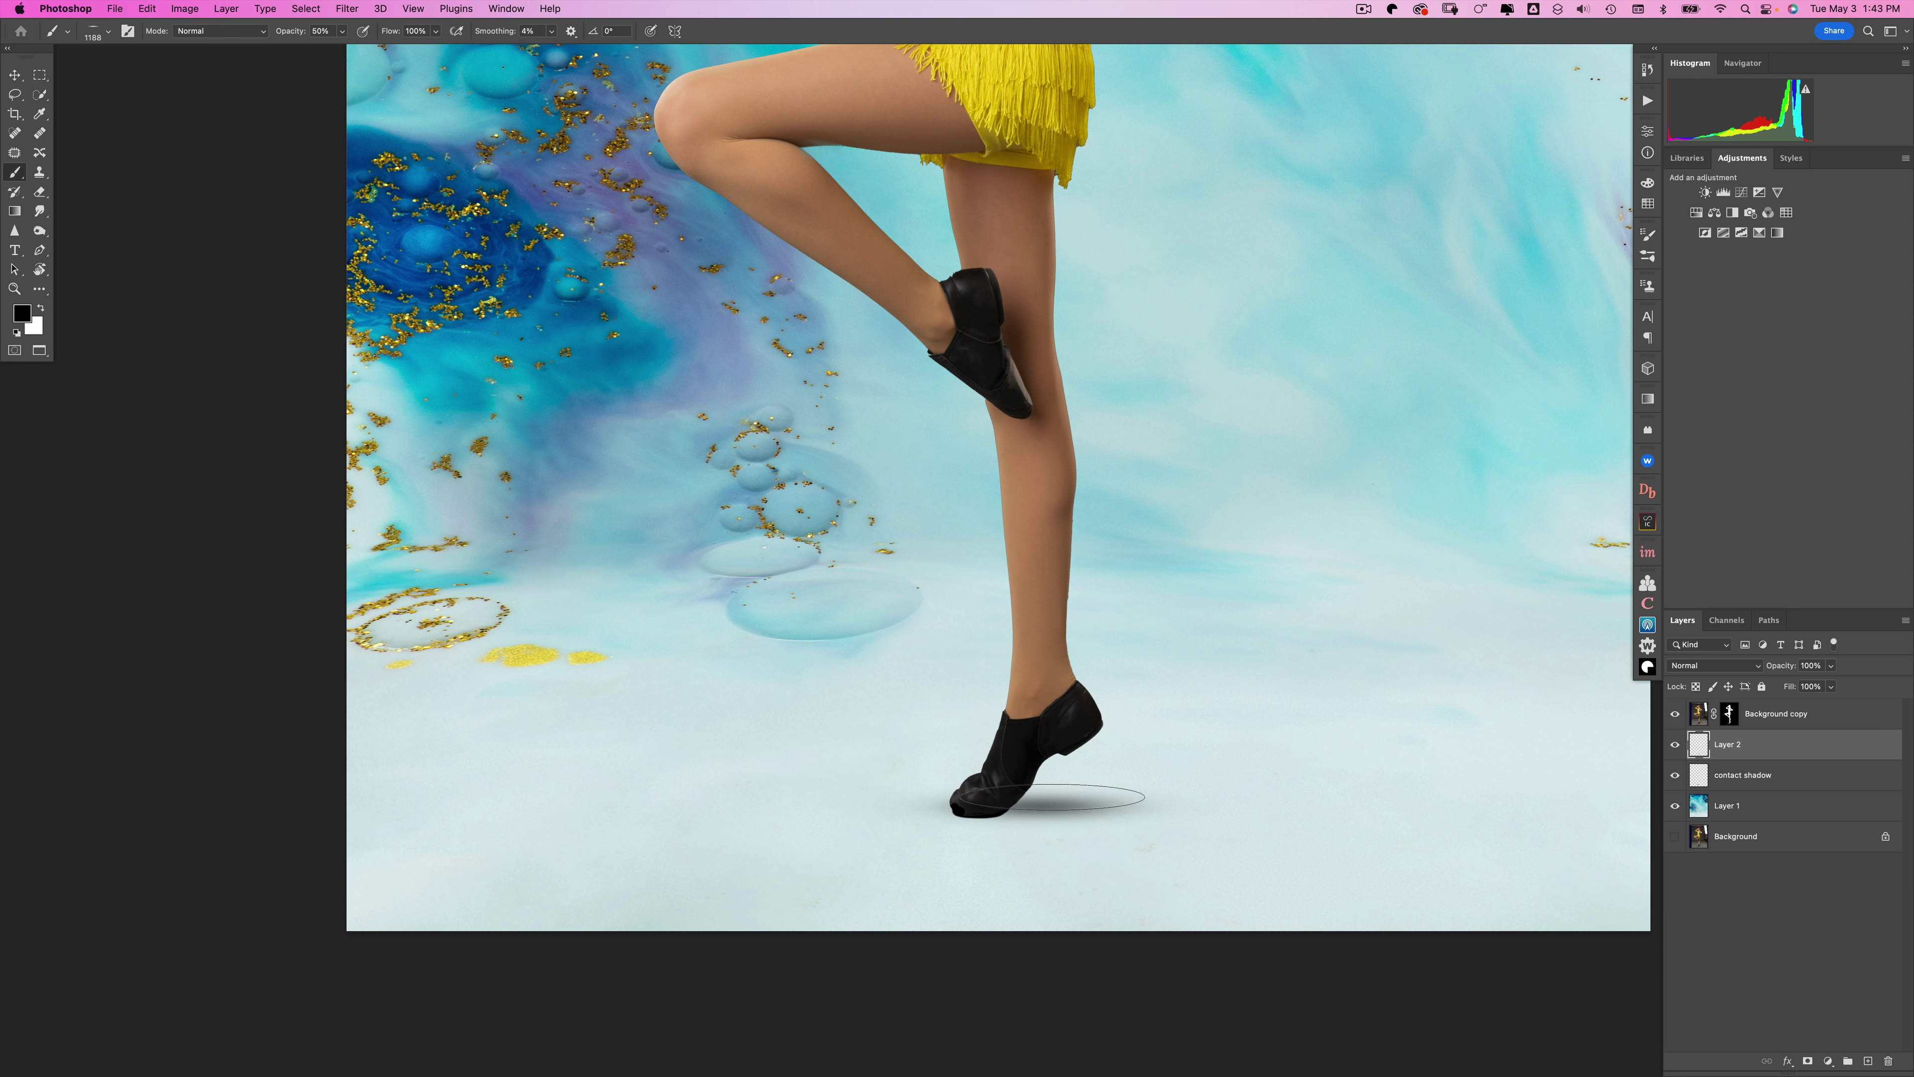
pyautogui.press('2')
pyautogui.click(1052, 797)
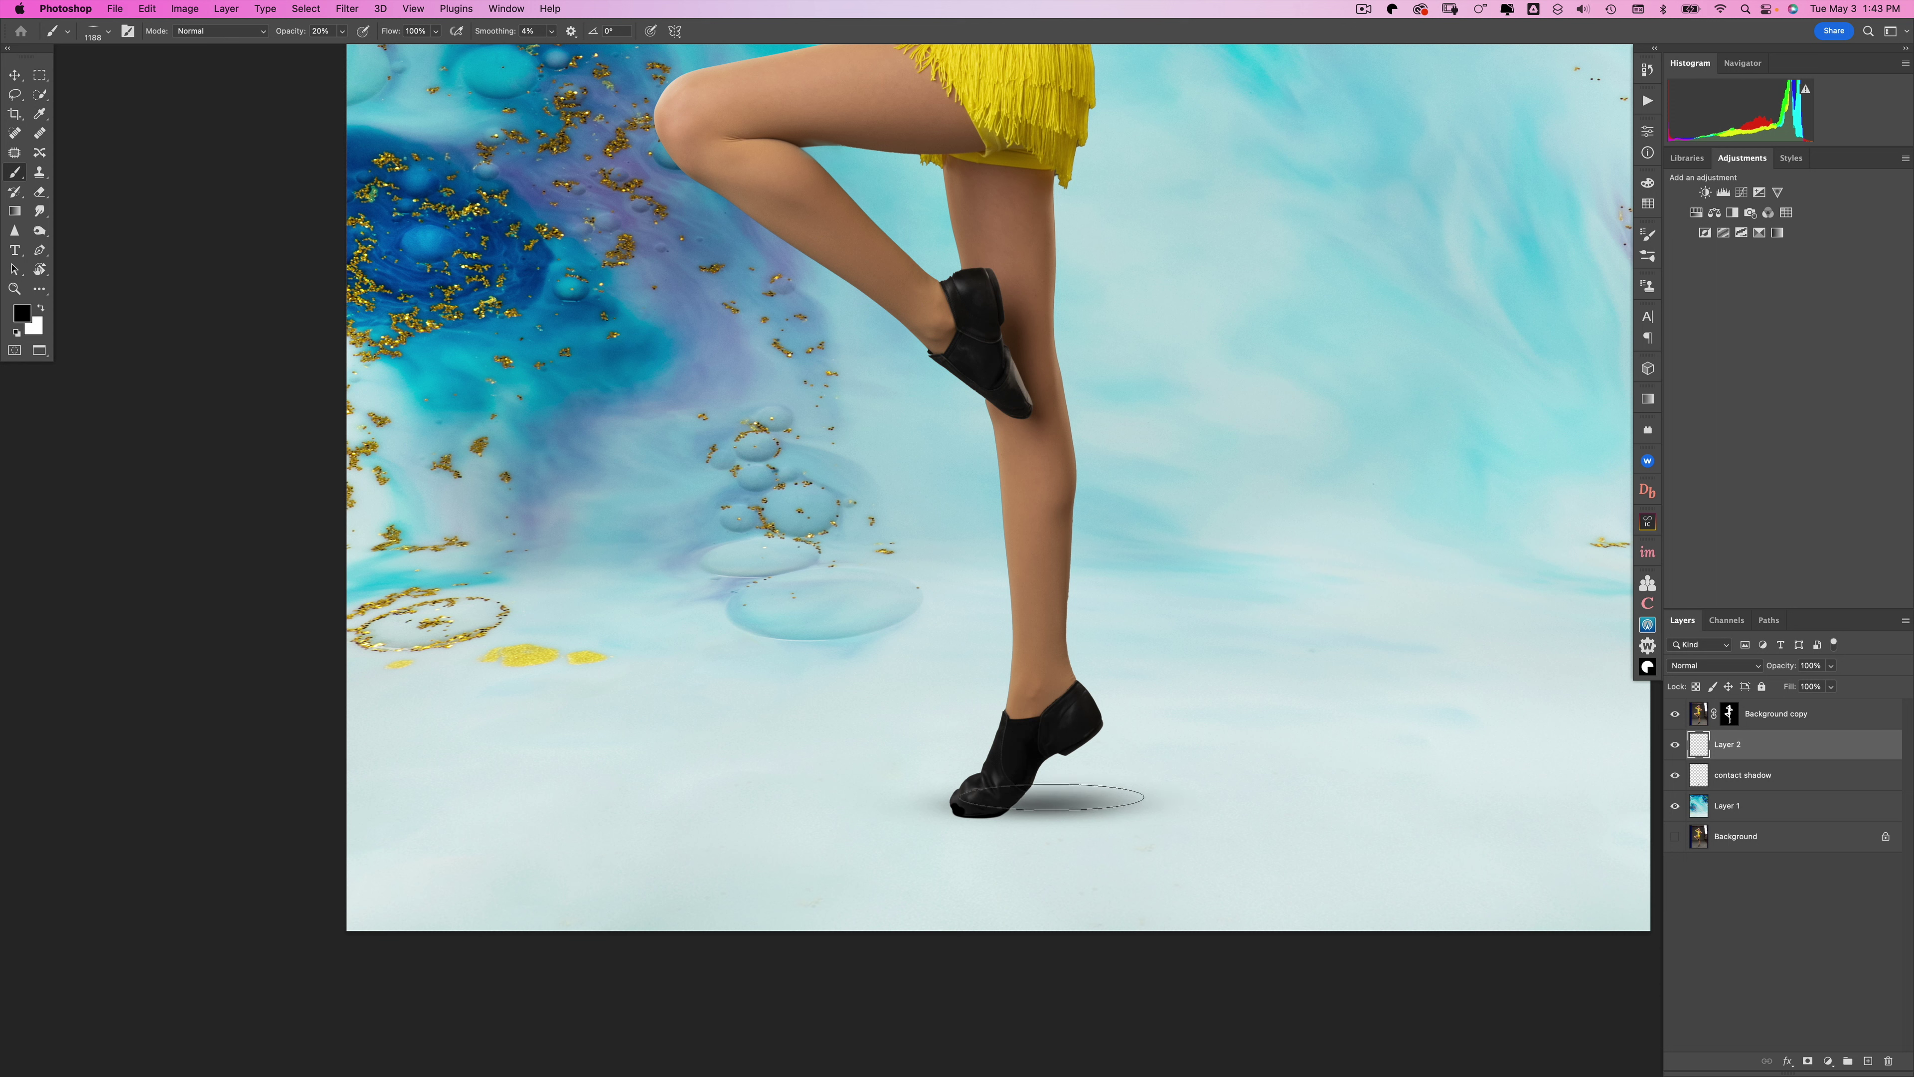
pyautogui.click(1044, 812)
pyautogui.click(1041, 812)
pyautogui.click(984, 811)
pyautogui.click(965, 810)
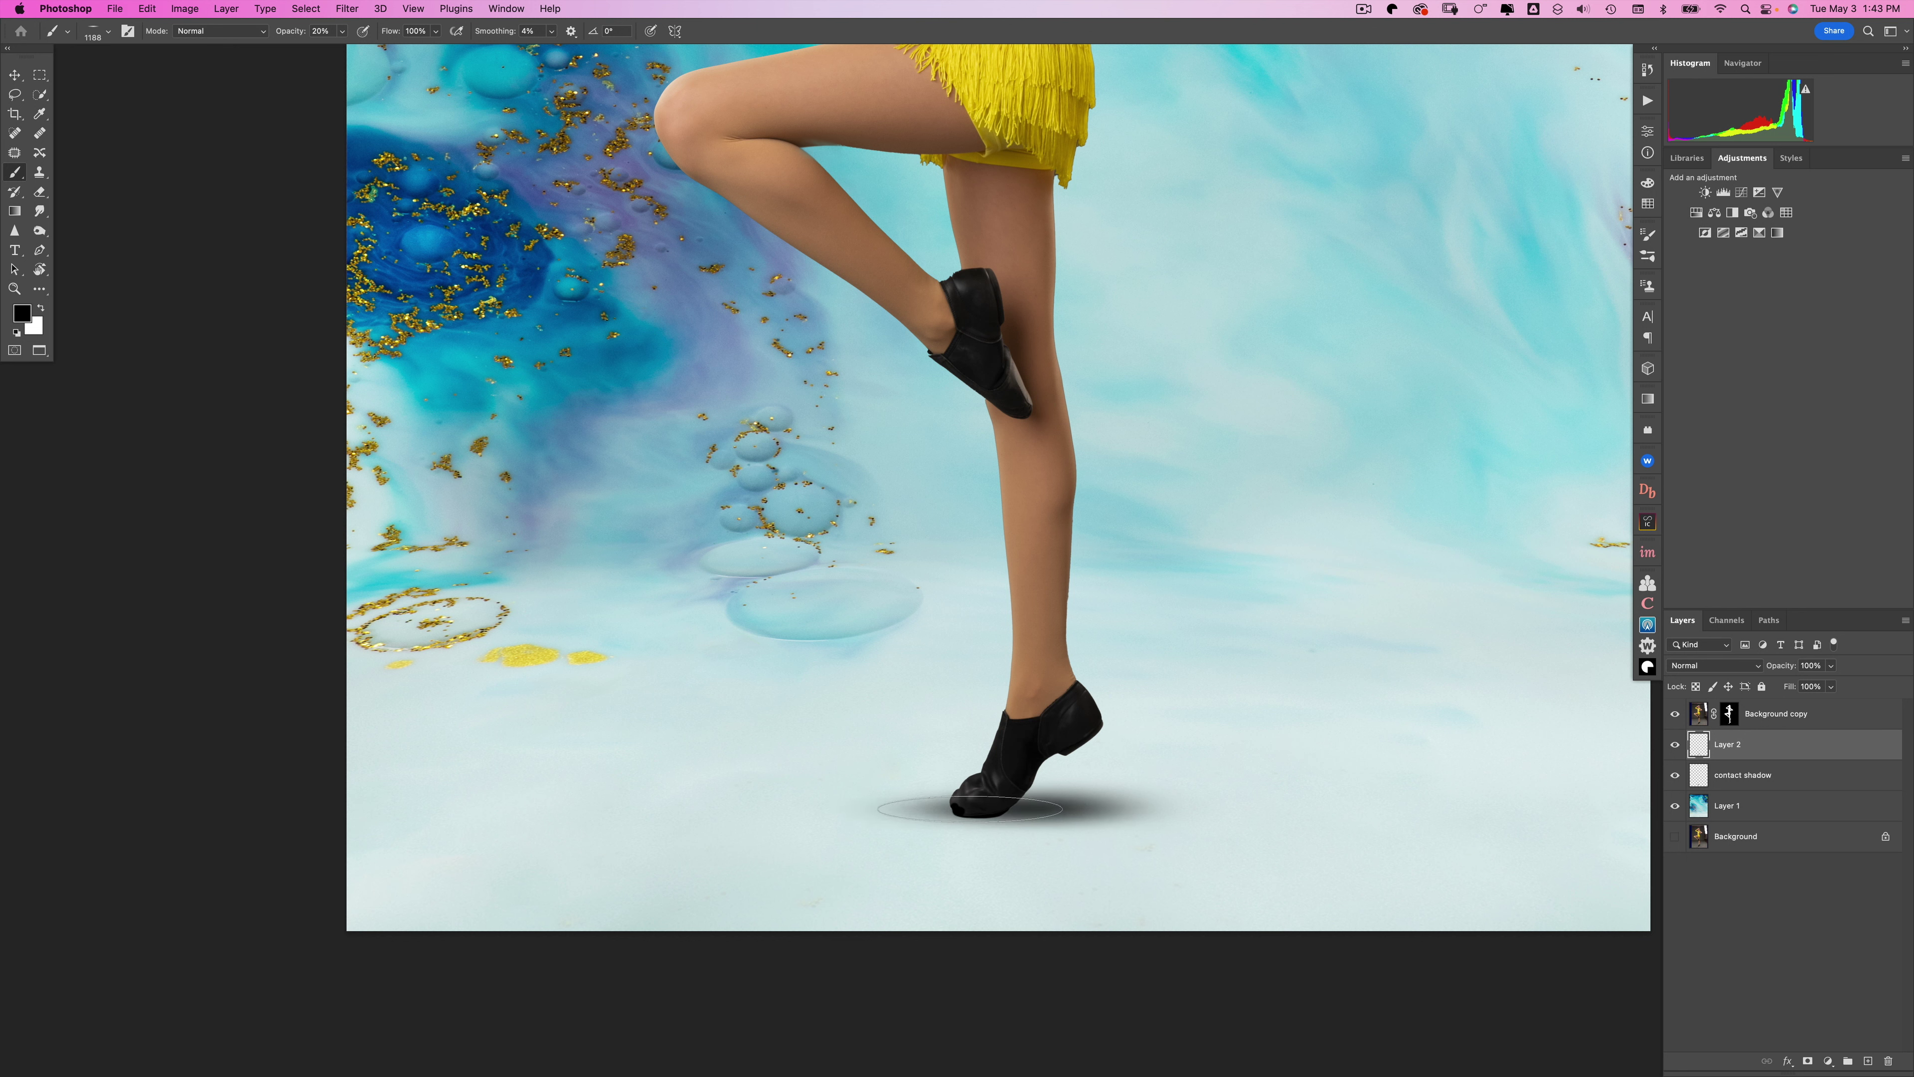
# - Add soft shadow dabs at 20% opacity around the toe and heel, and erase the shadow spilling out in front of the toe
pyautogui.click(970, 809)
pyautogui.click(1120, 809)
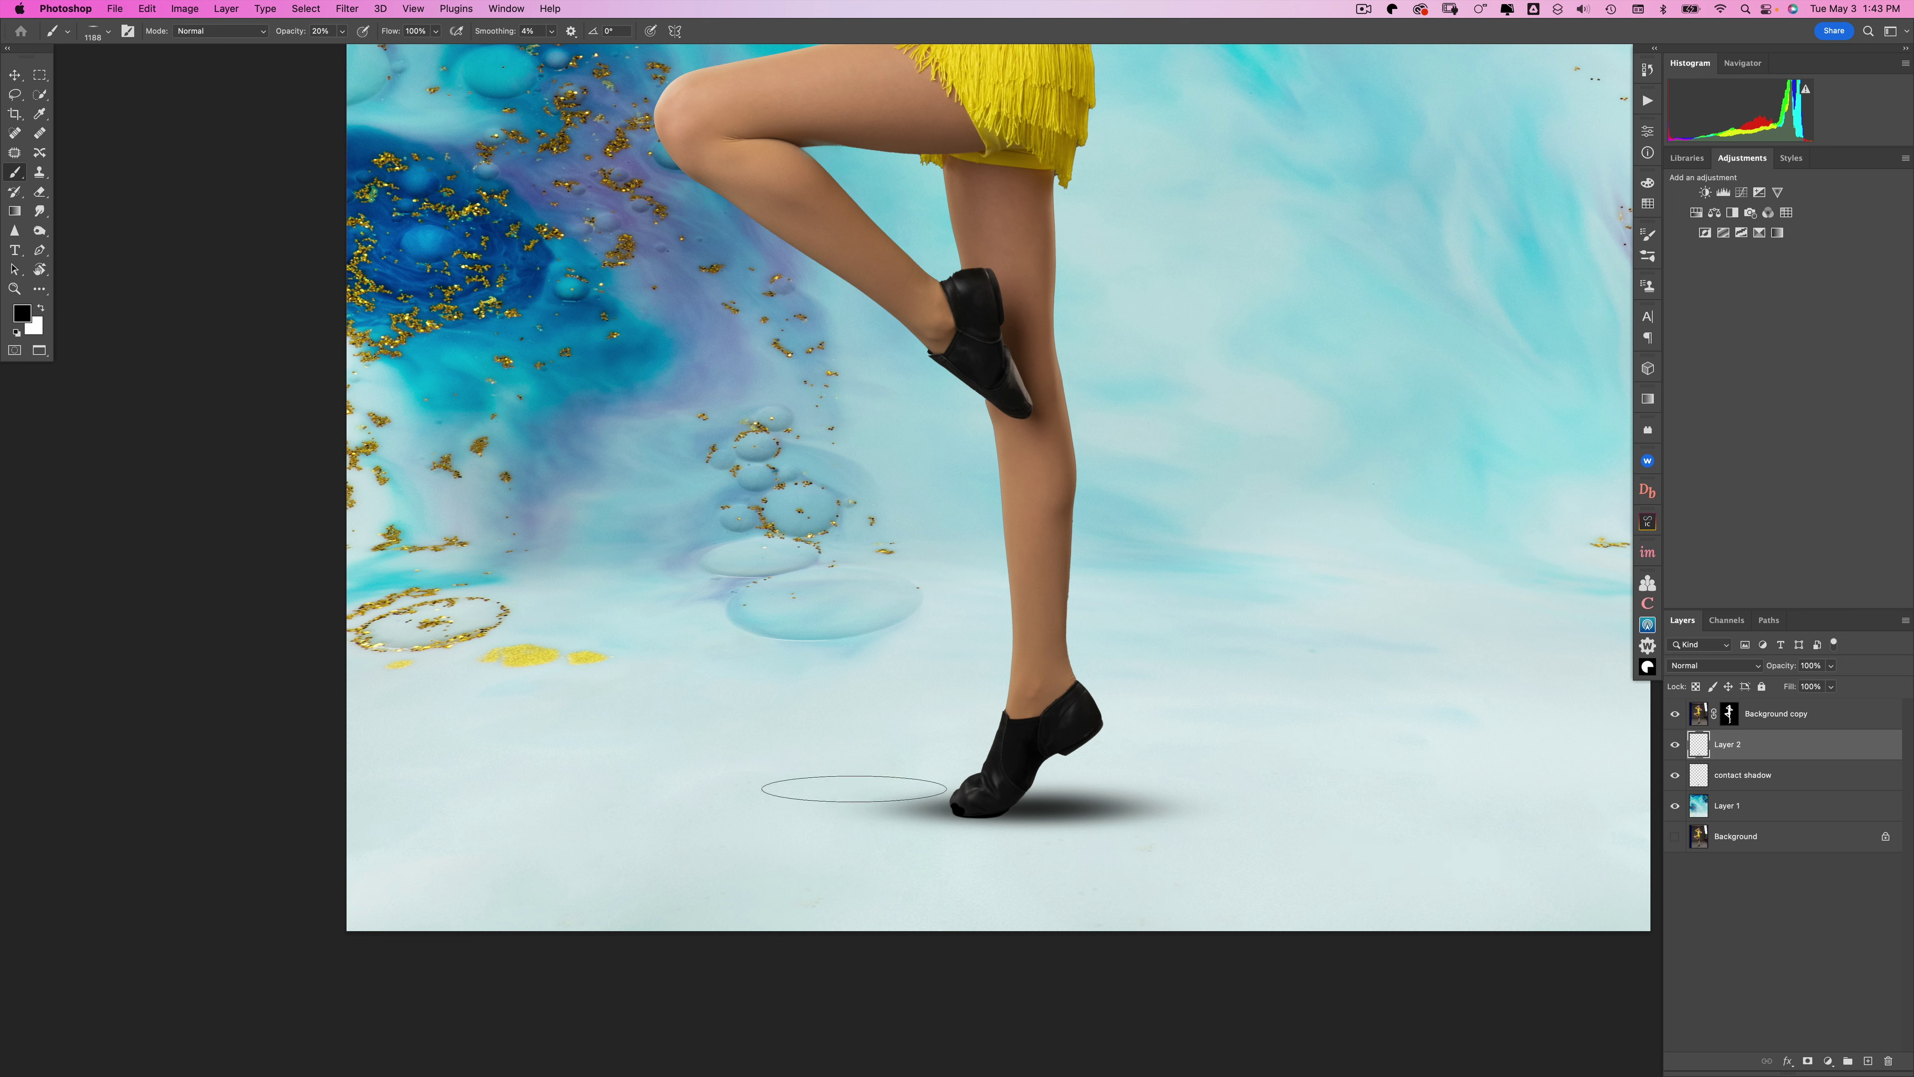
pyautogui.press('e')
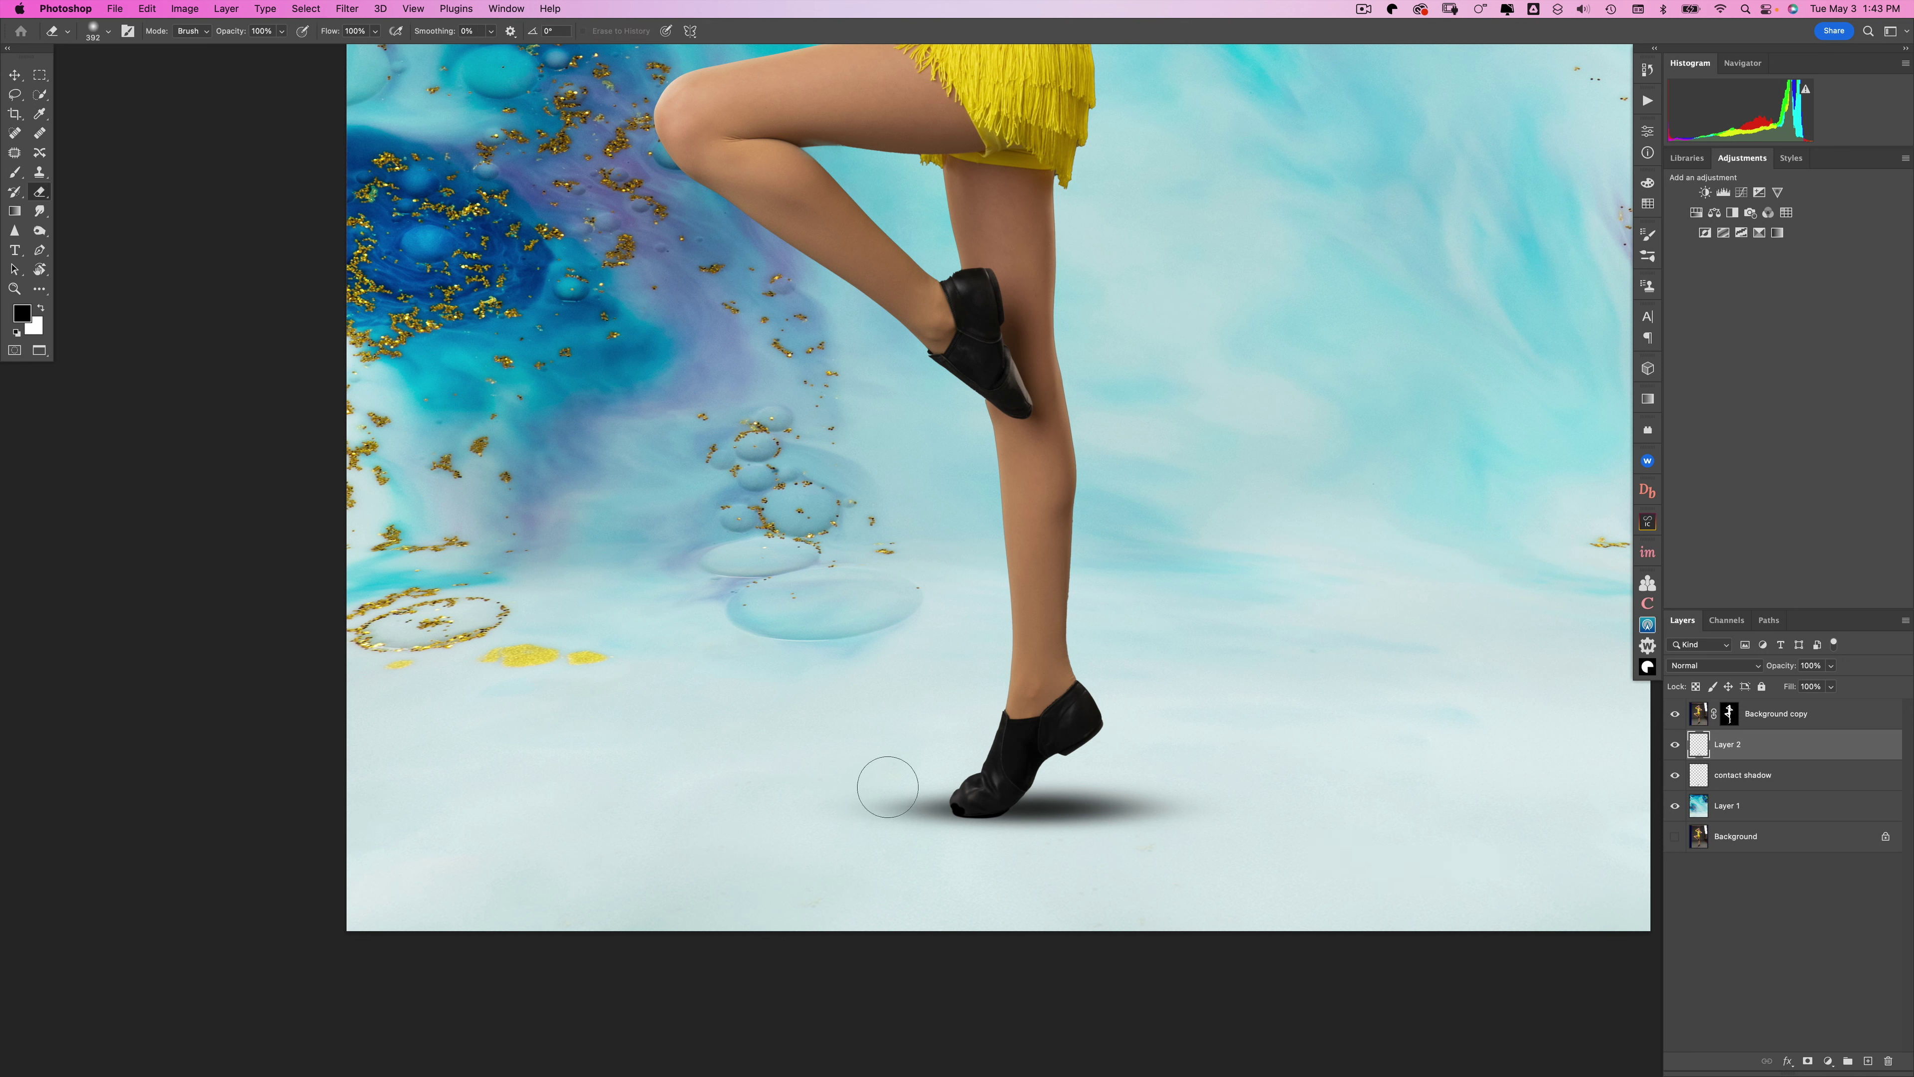
pyautogui.moveTo(888, 787)
pyautogui.mouseDown()
pyautogui.moveTo(910, 822)
pyautogui.moveTo(919, 789)
pyautogui.moveTo(949, 859)
pyautogui.moveTo(1038, 870)
pyautogui.mouseUp()
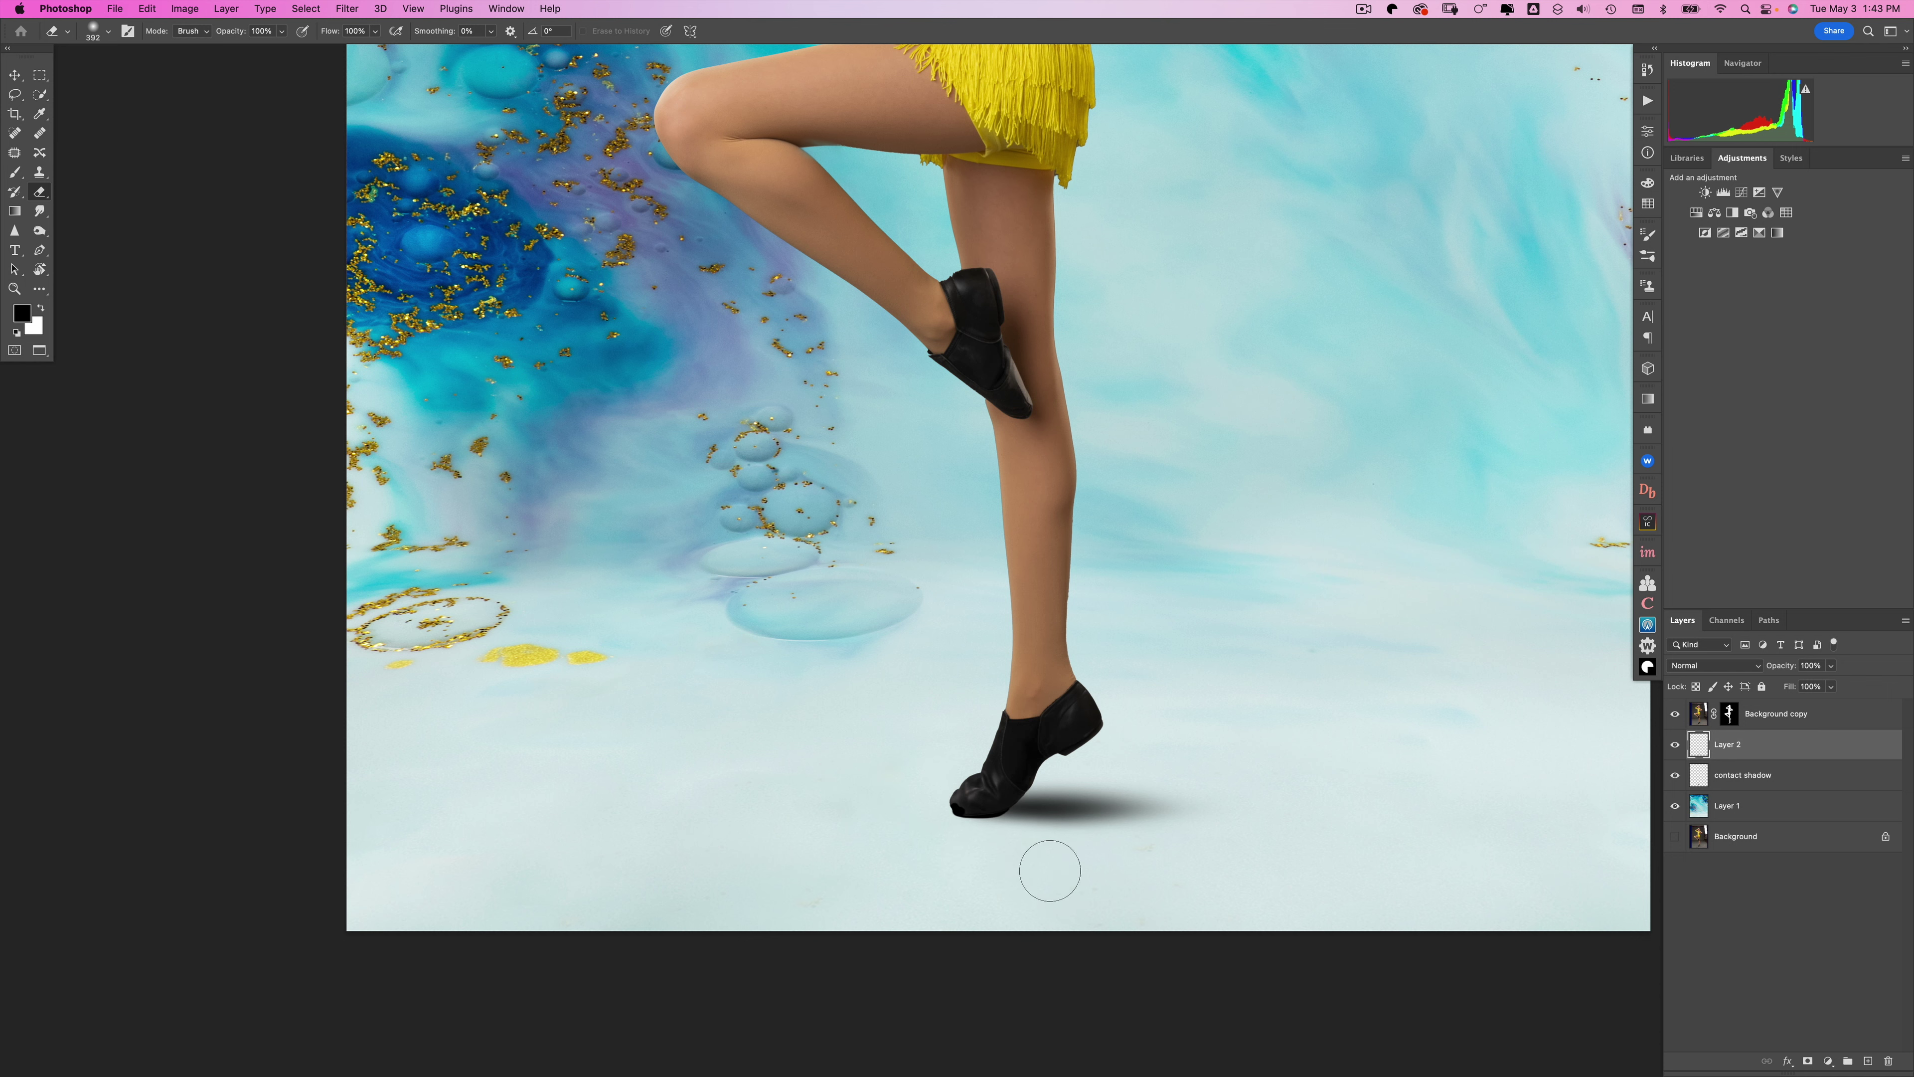
pyautogui.moveTo(1167, 863); pyautogui.dragTo(1047, 864)
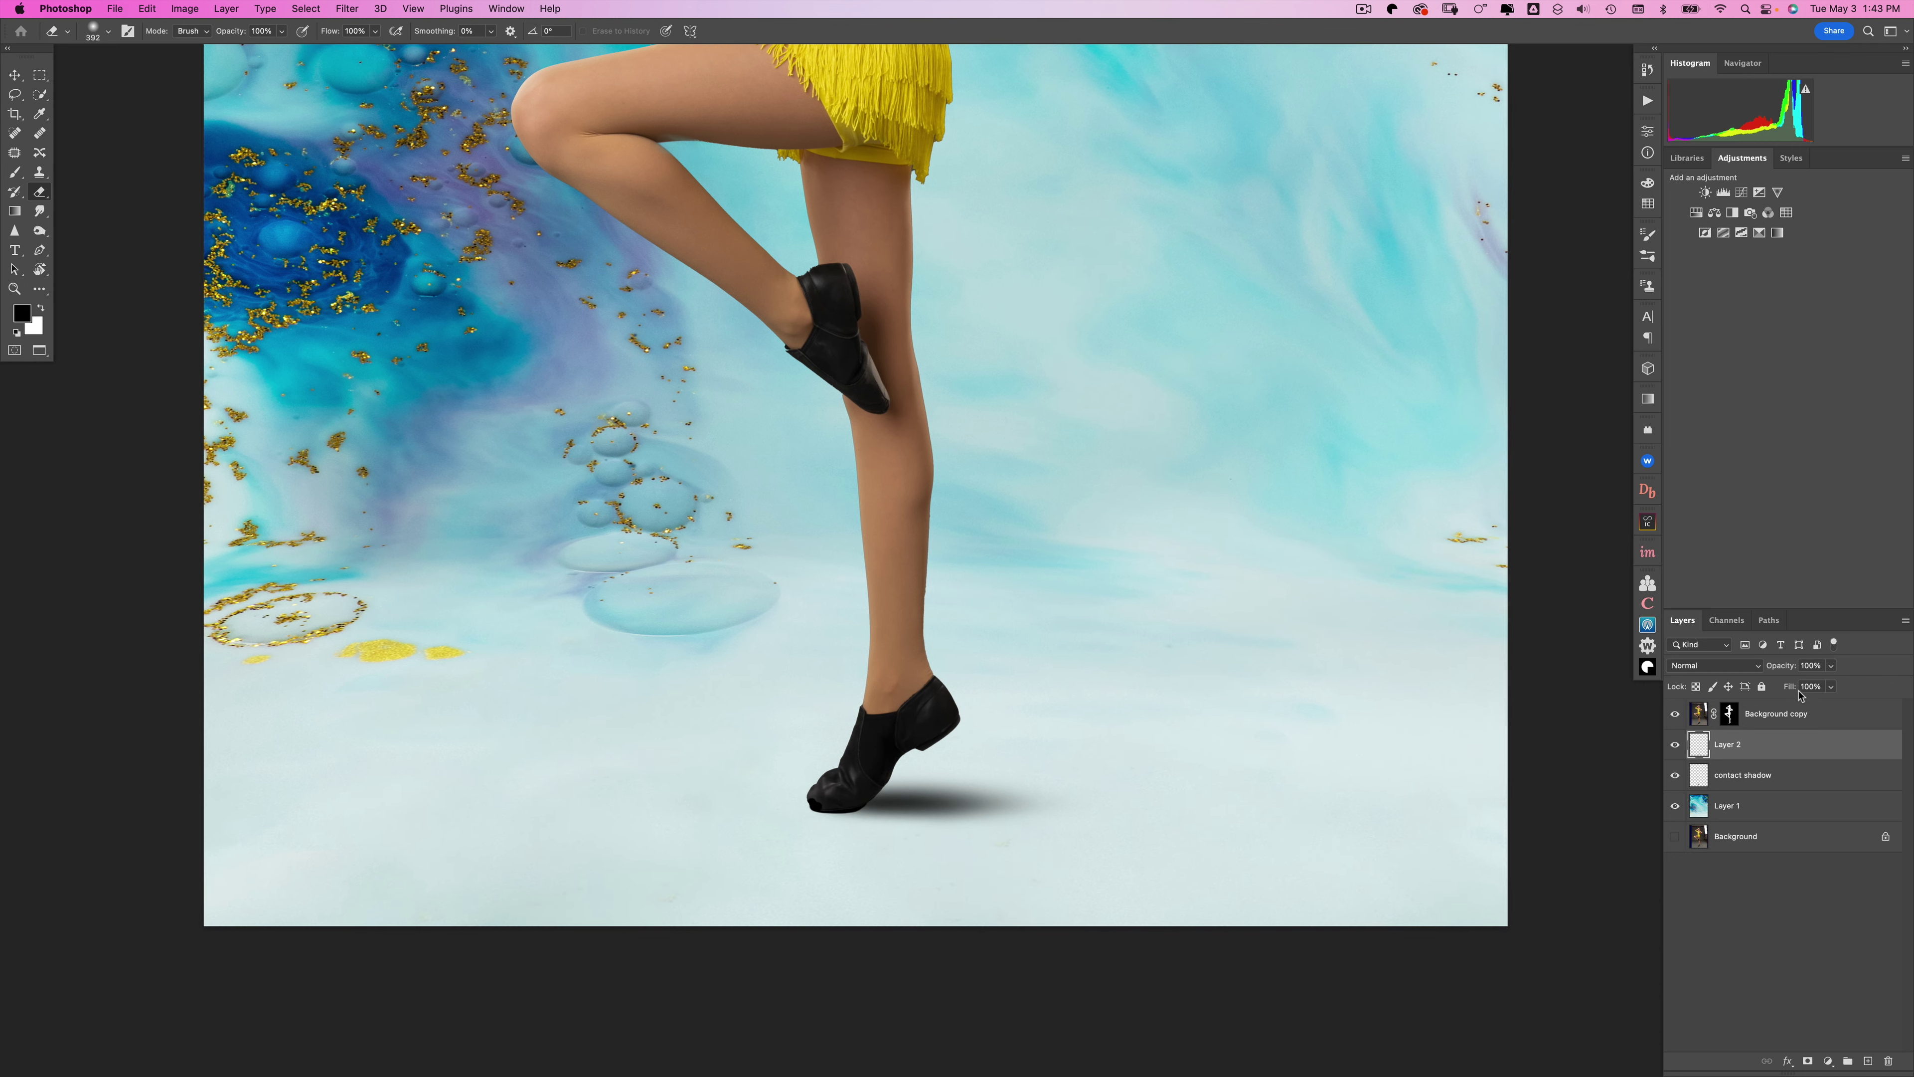
# - Lower the soft shadow layer's opacity to 83% and compare the full image with both shadow layers hidden and shown
pyautogui.moveTo(1789, 669); pyautogui.dragTo(1772, 671)
pyautogui.click(1779, 671)
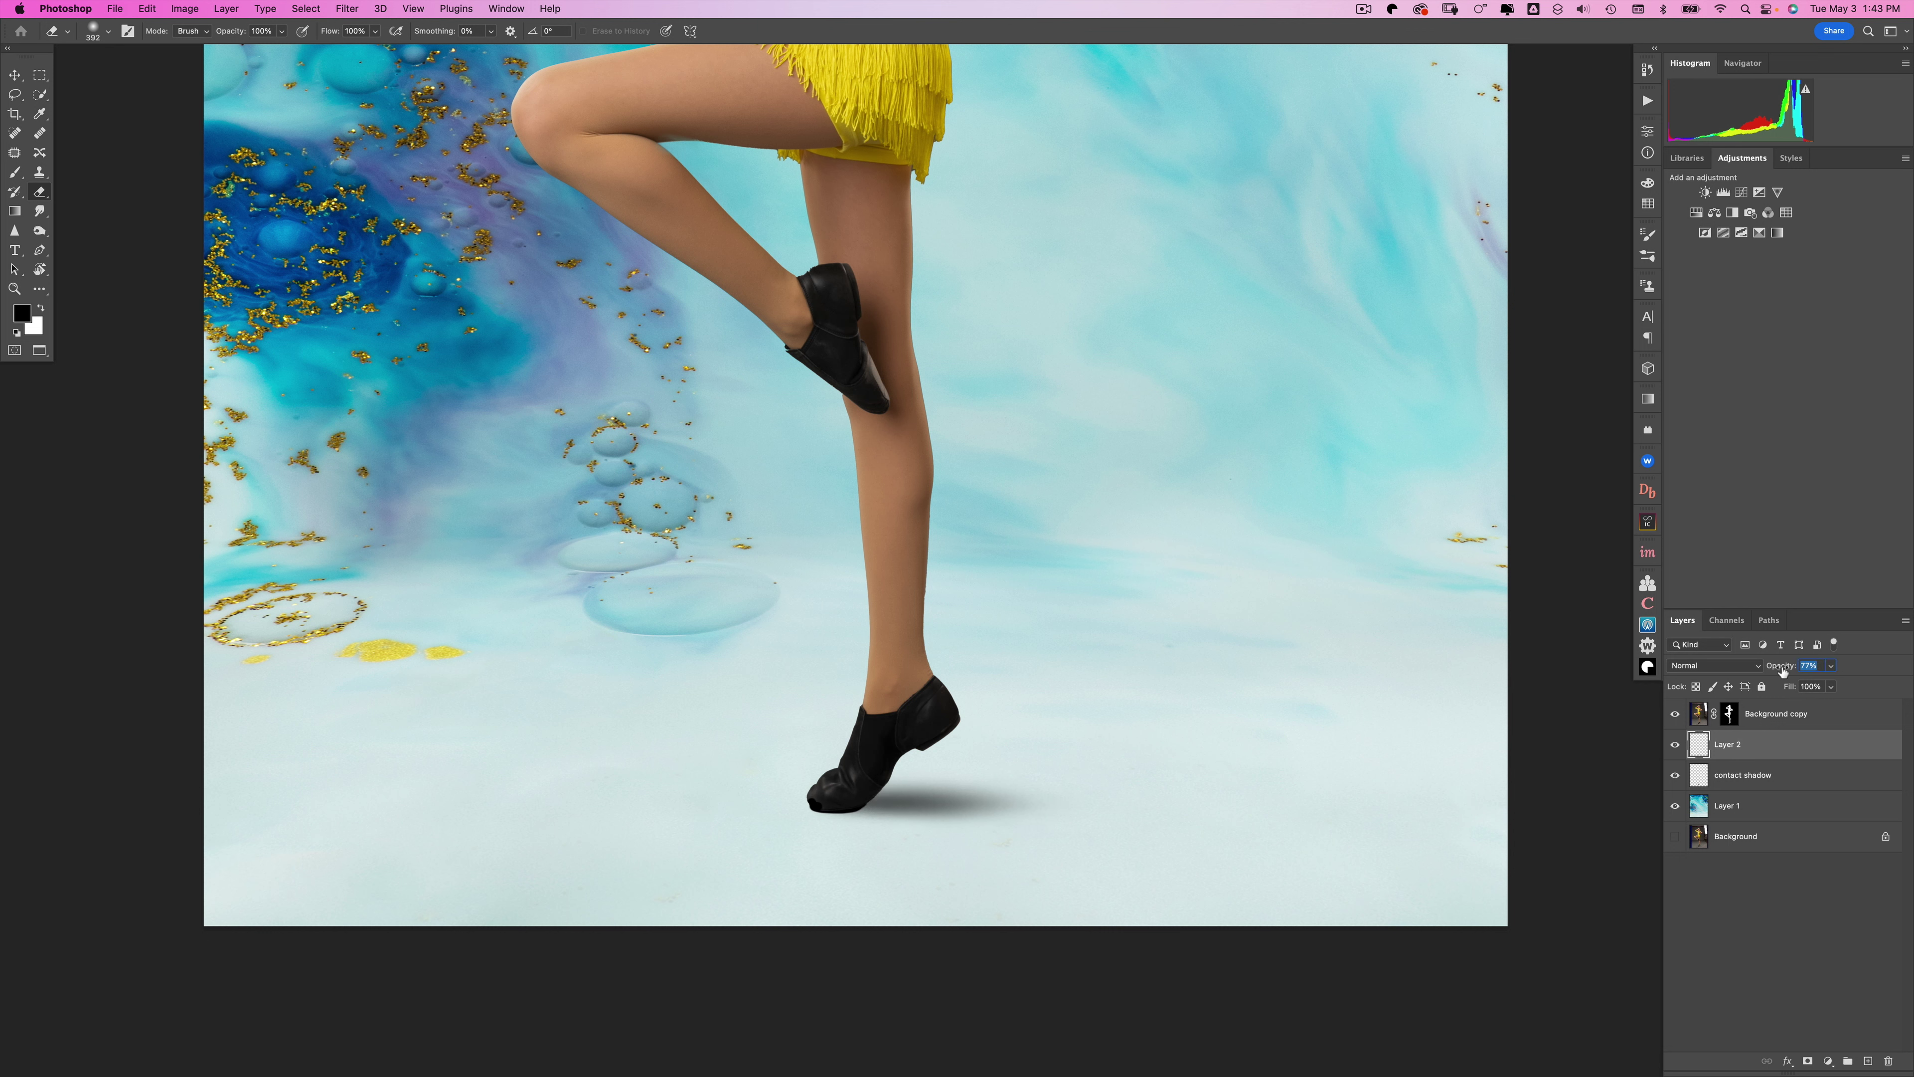
pyautogui.moveTo(1783, 671); pyautogui.dragTo(1788, 671)
pyautogui.press('super+0')
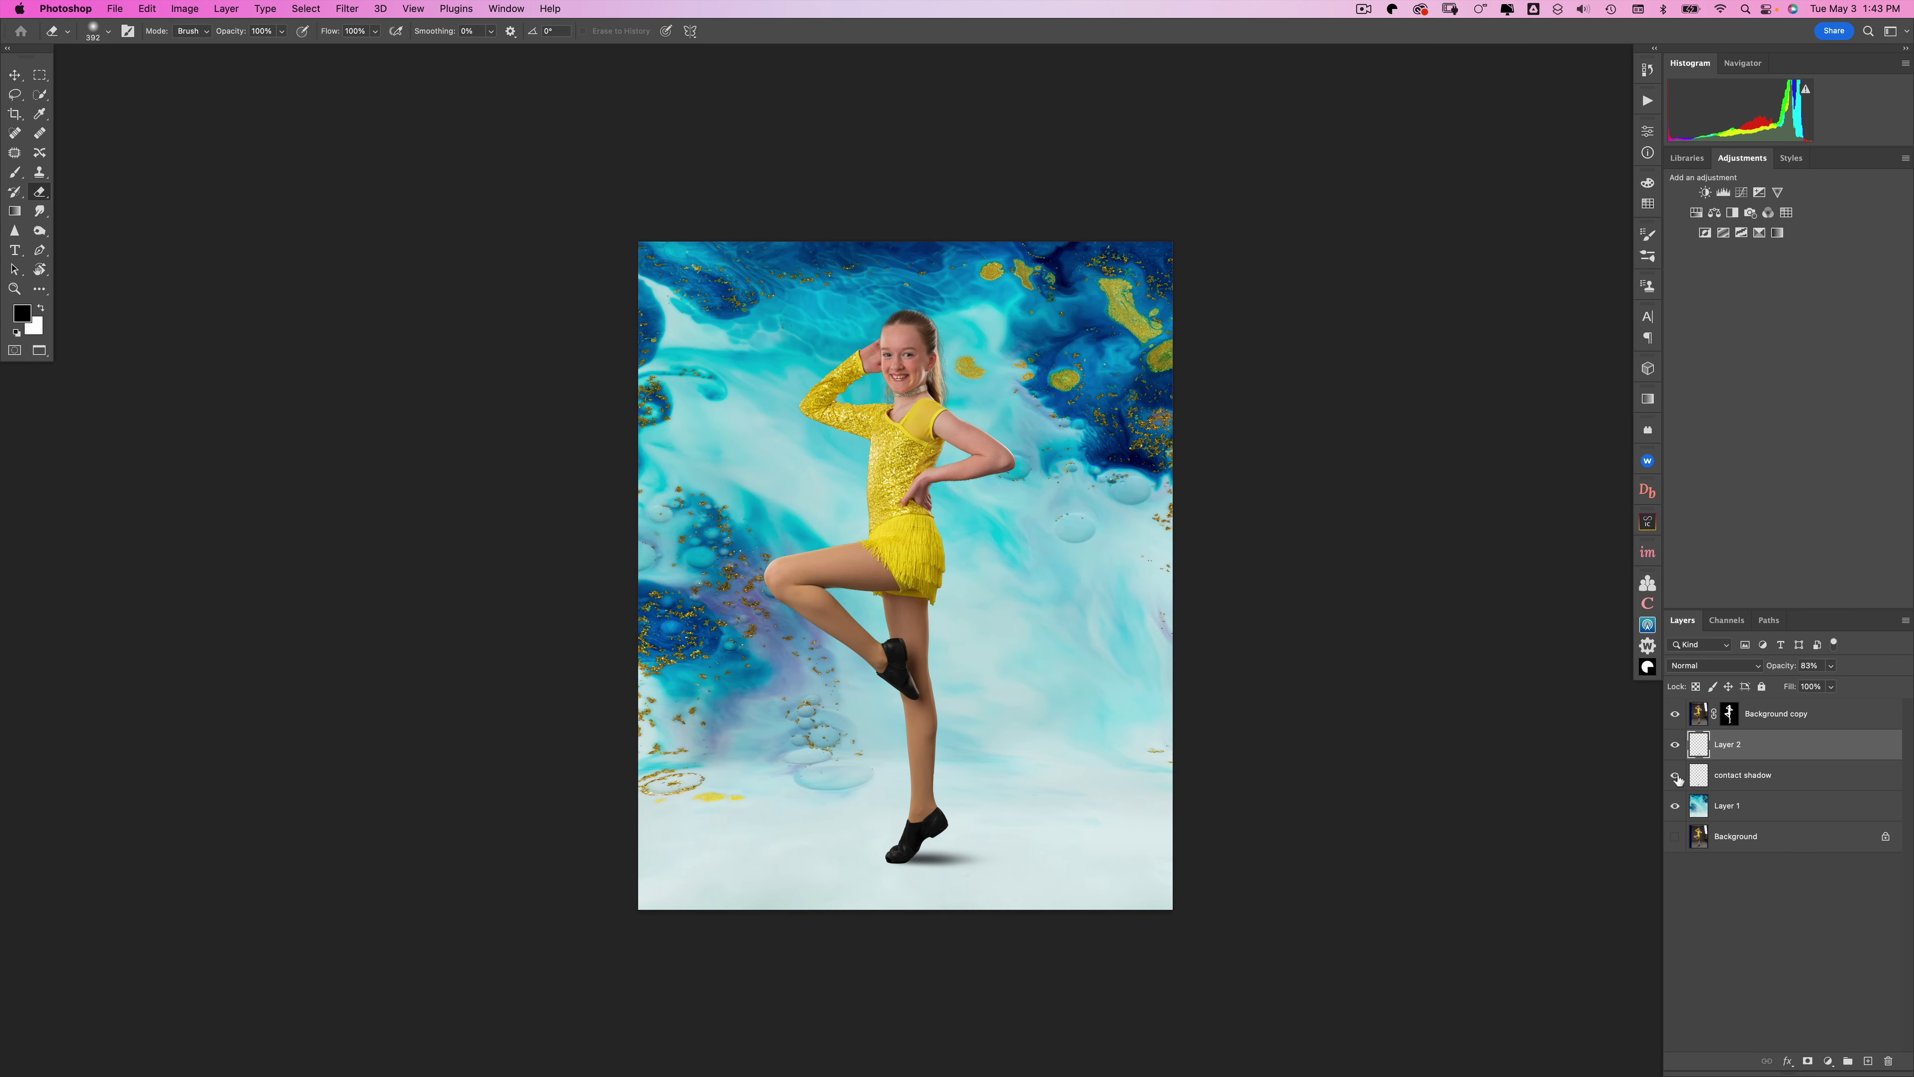
pyautogui.click(1675, 744)
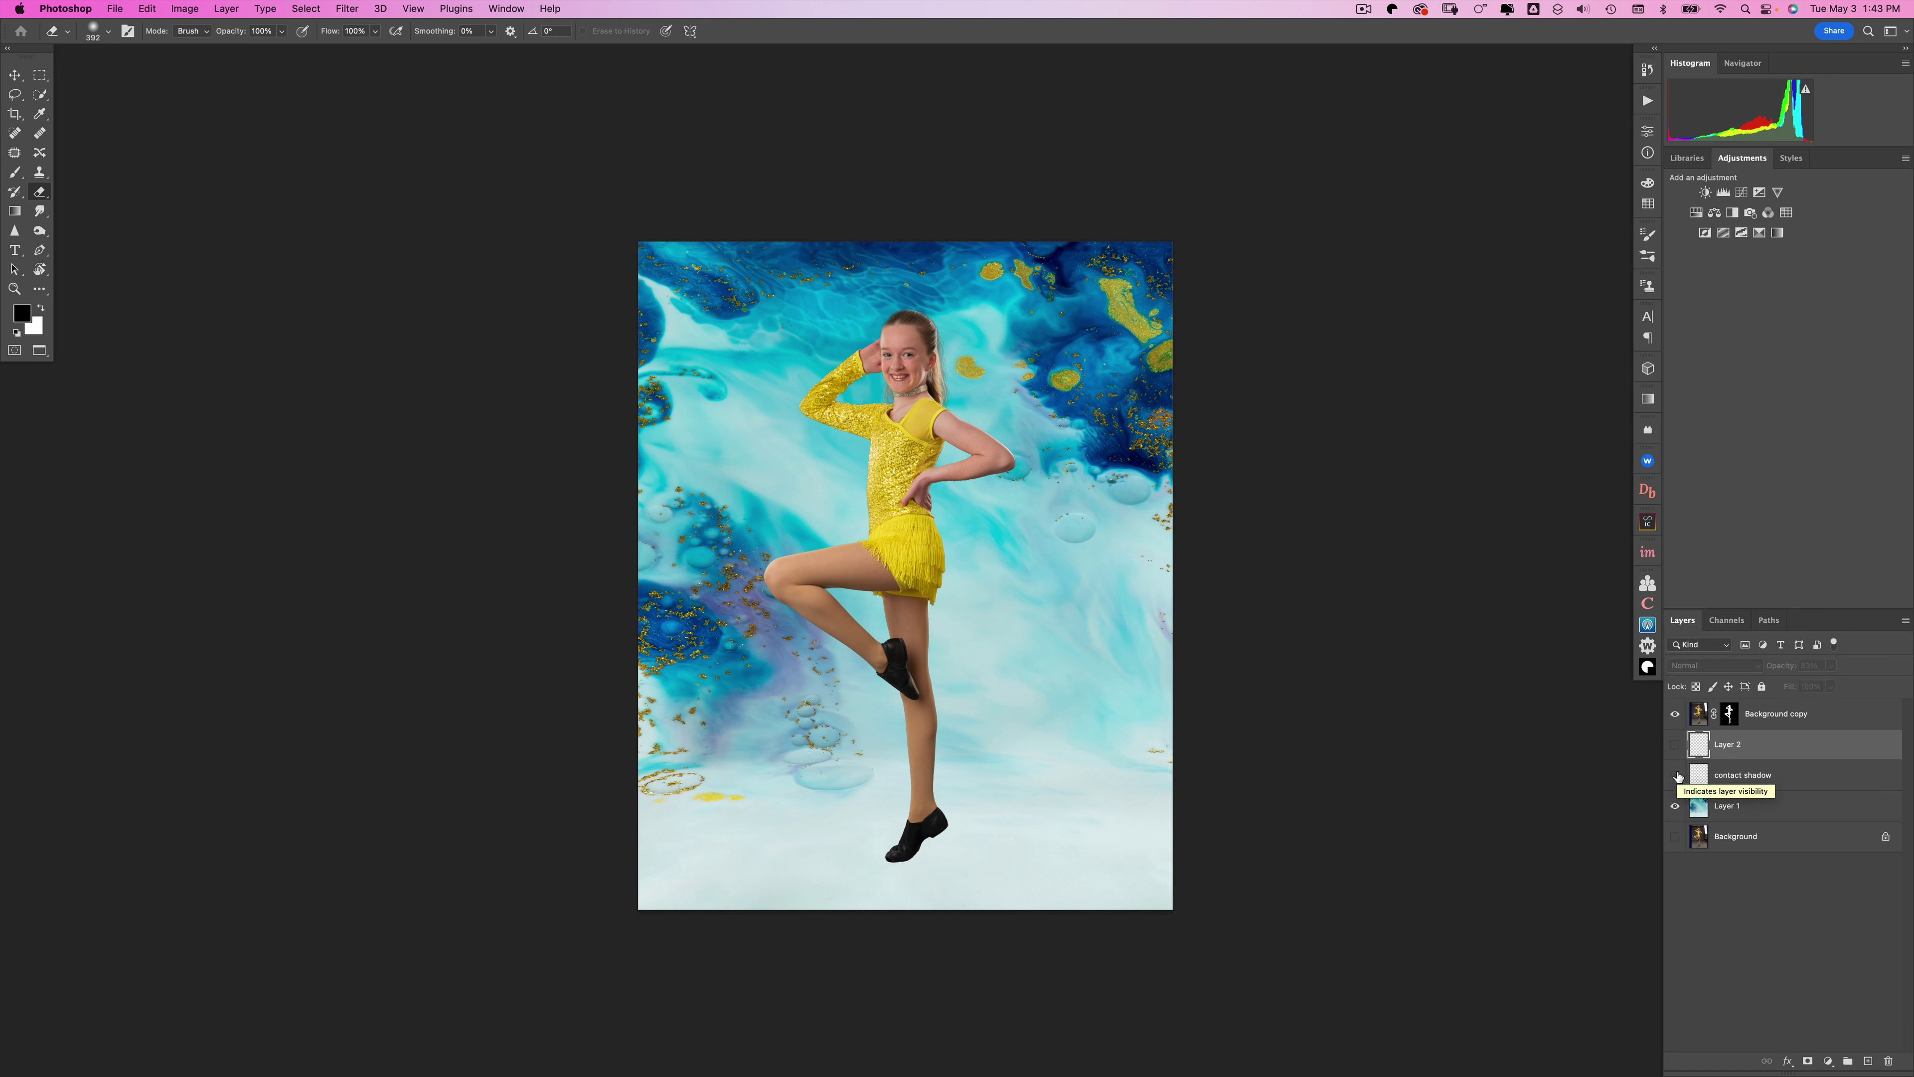
pyautogui.click(1676, 775)
pyautogui.click(1675, 745)
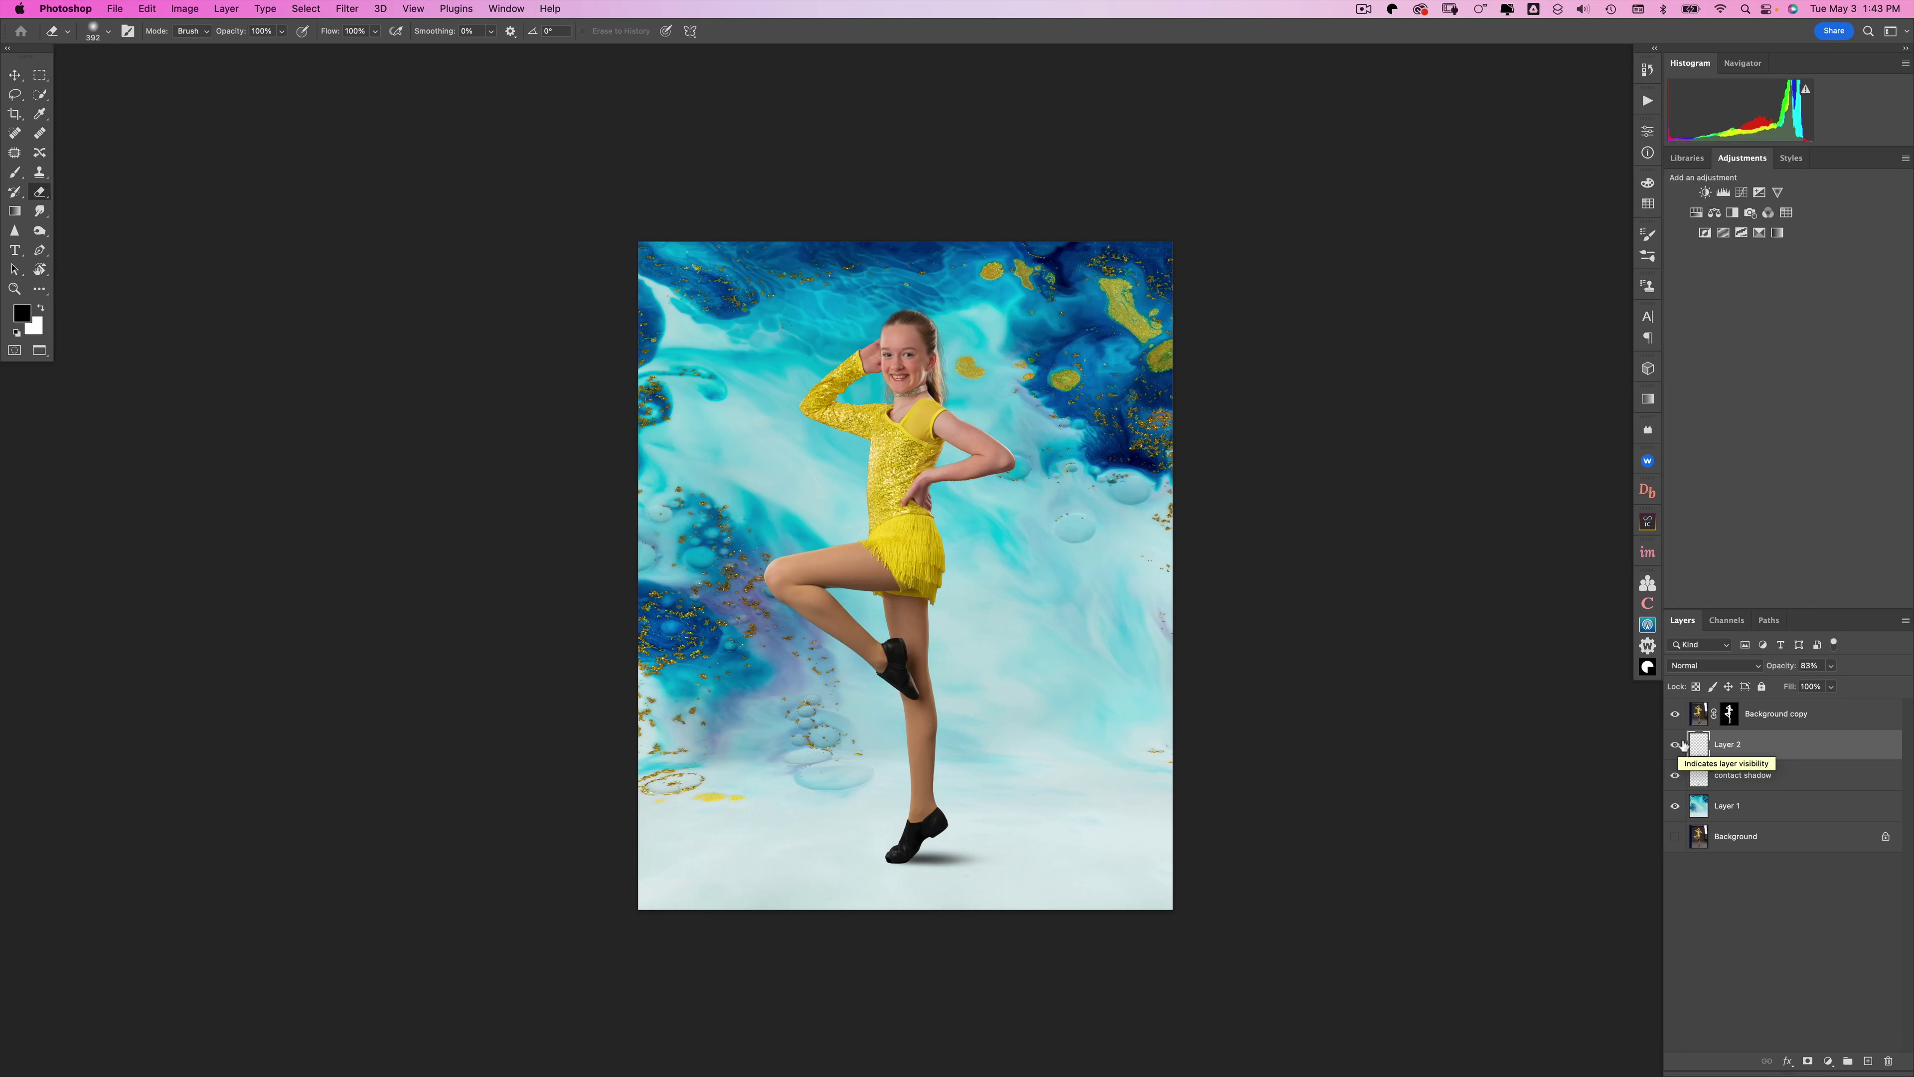
# - Paint a broad, faint floor shadow around the foot on a new layer with a huge elliptical brush at 20% opacity, and reduce that layer's opacity
pyautogui.press('super+shift+alt+n')
pyautogui.press('b')
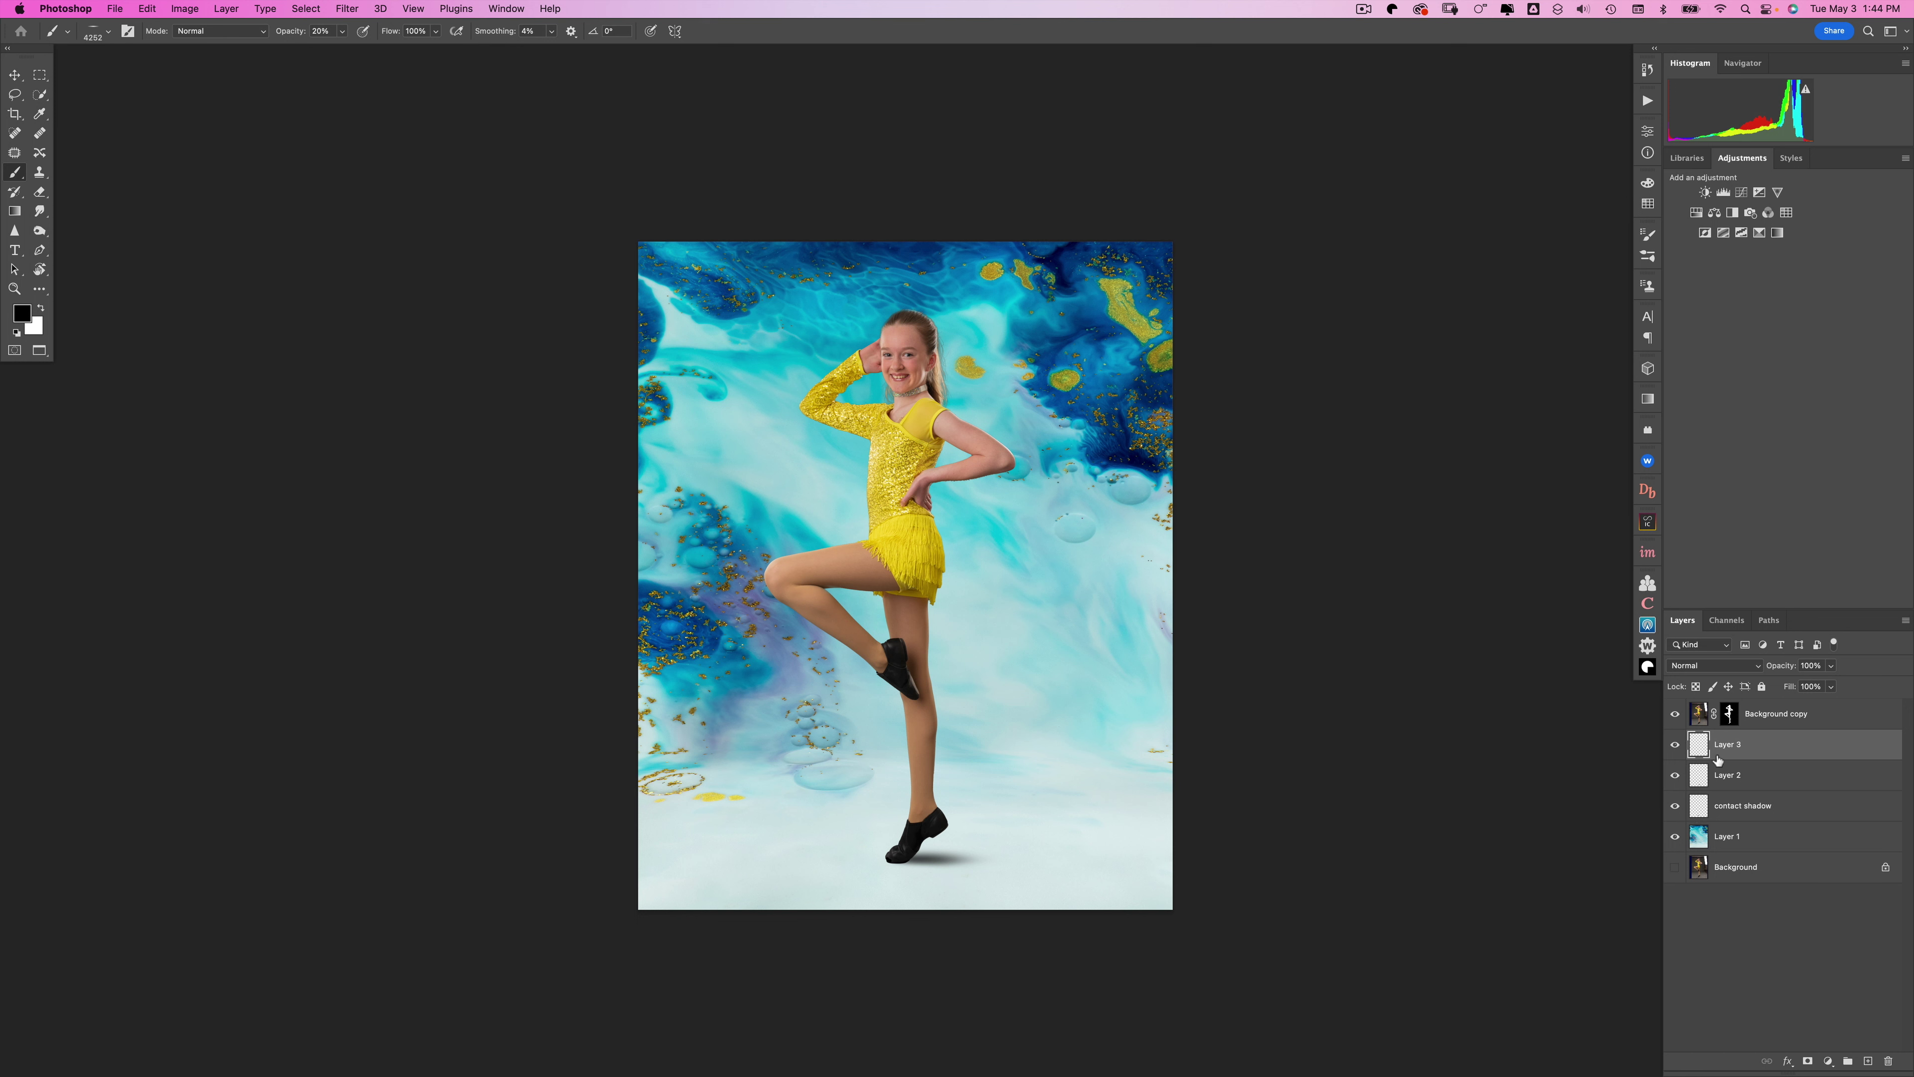
pyautogui.click(924, 849)
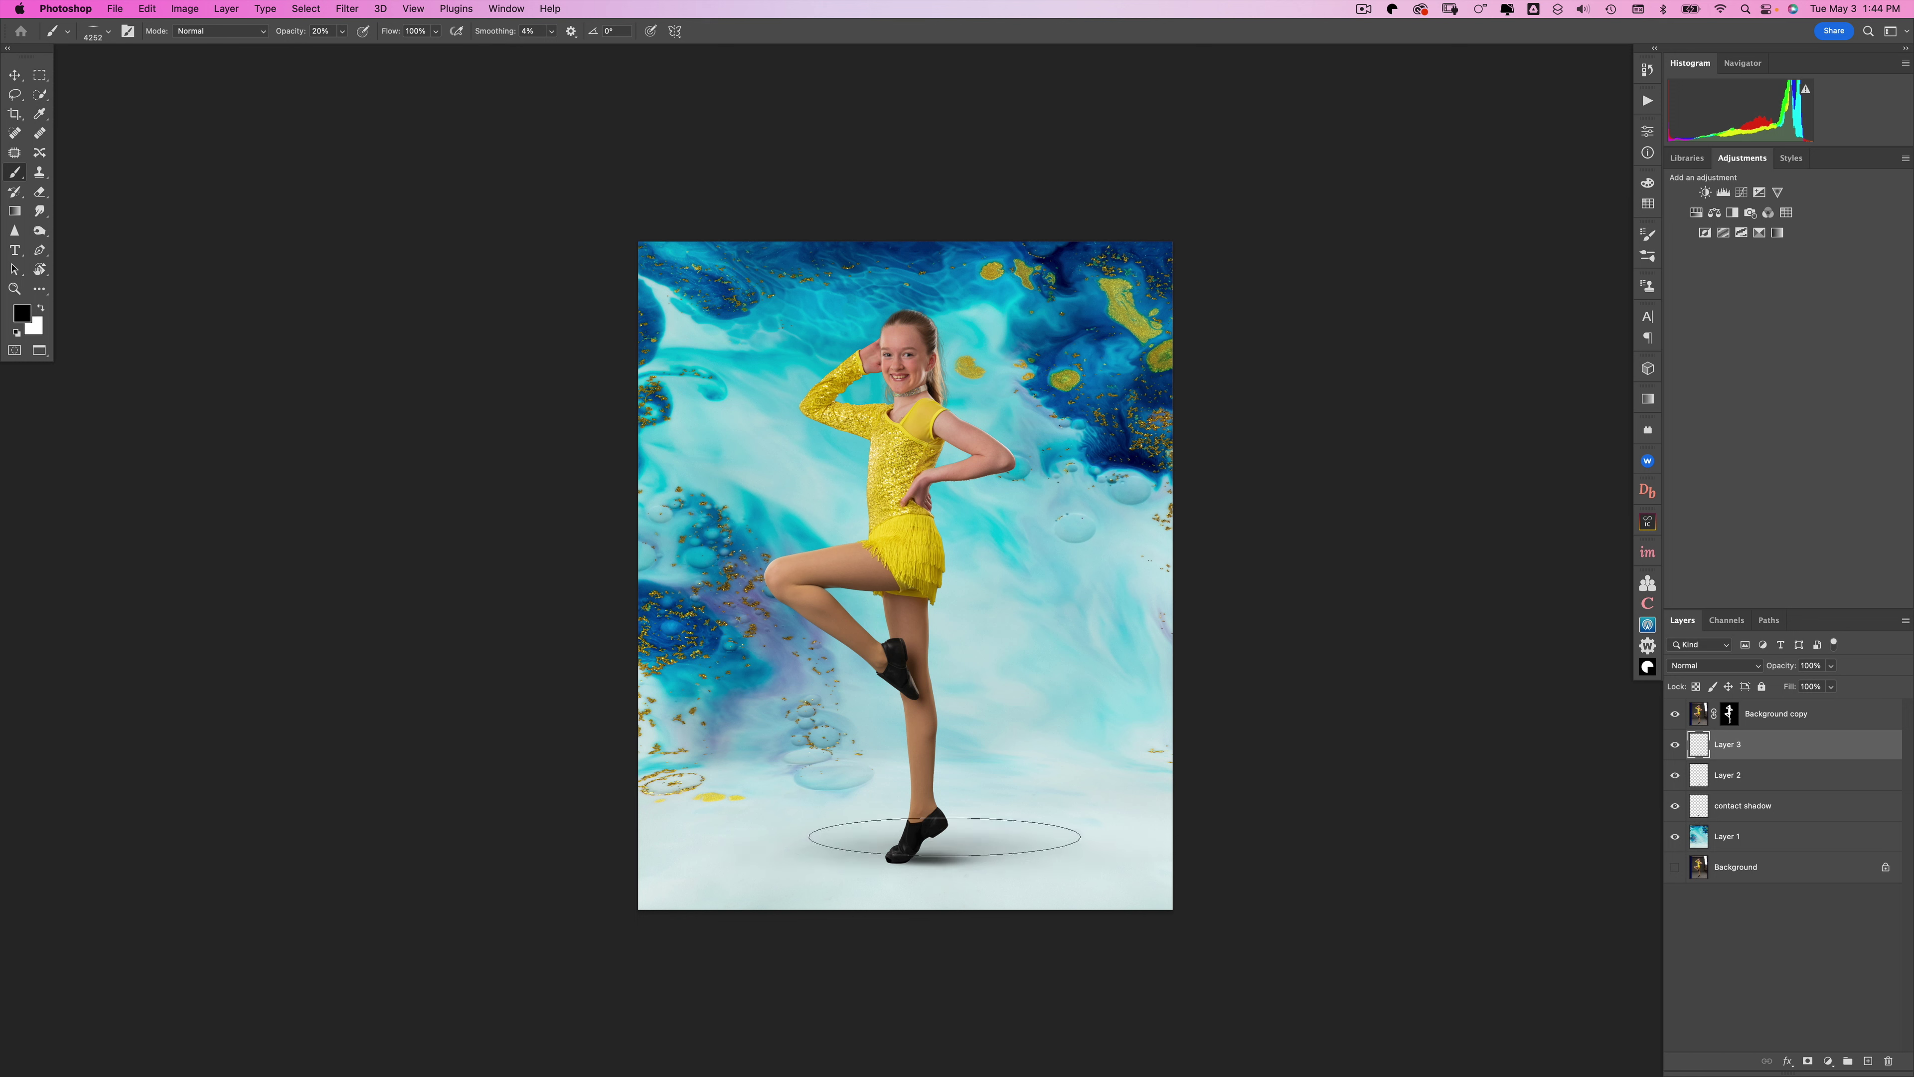
pyautogui.click(961, 840)
pyautogui.click(1014, 818)
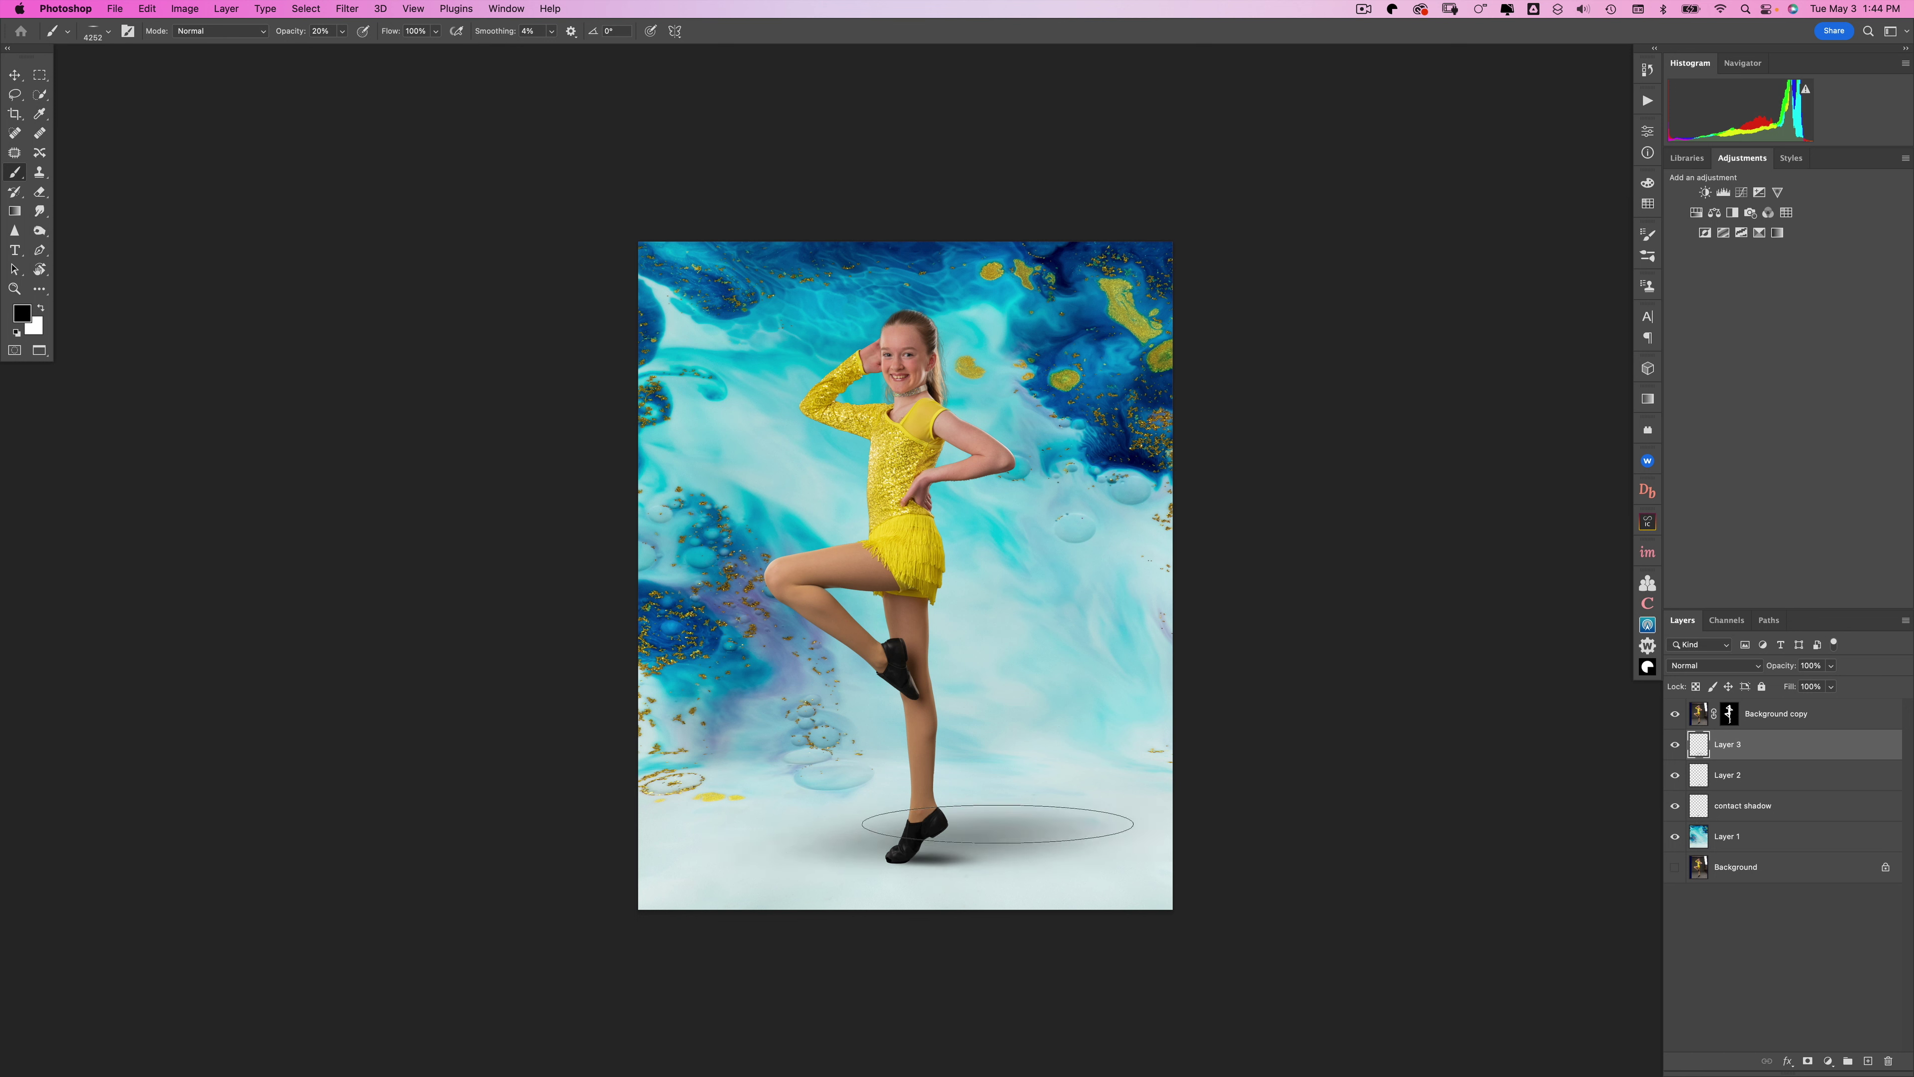
pyautogui.click(1019, 816)
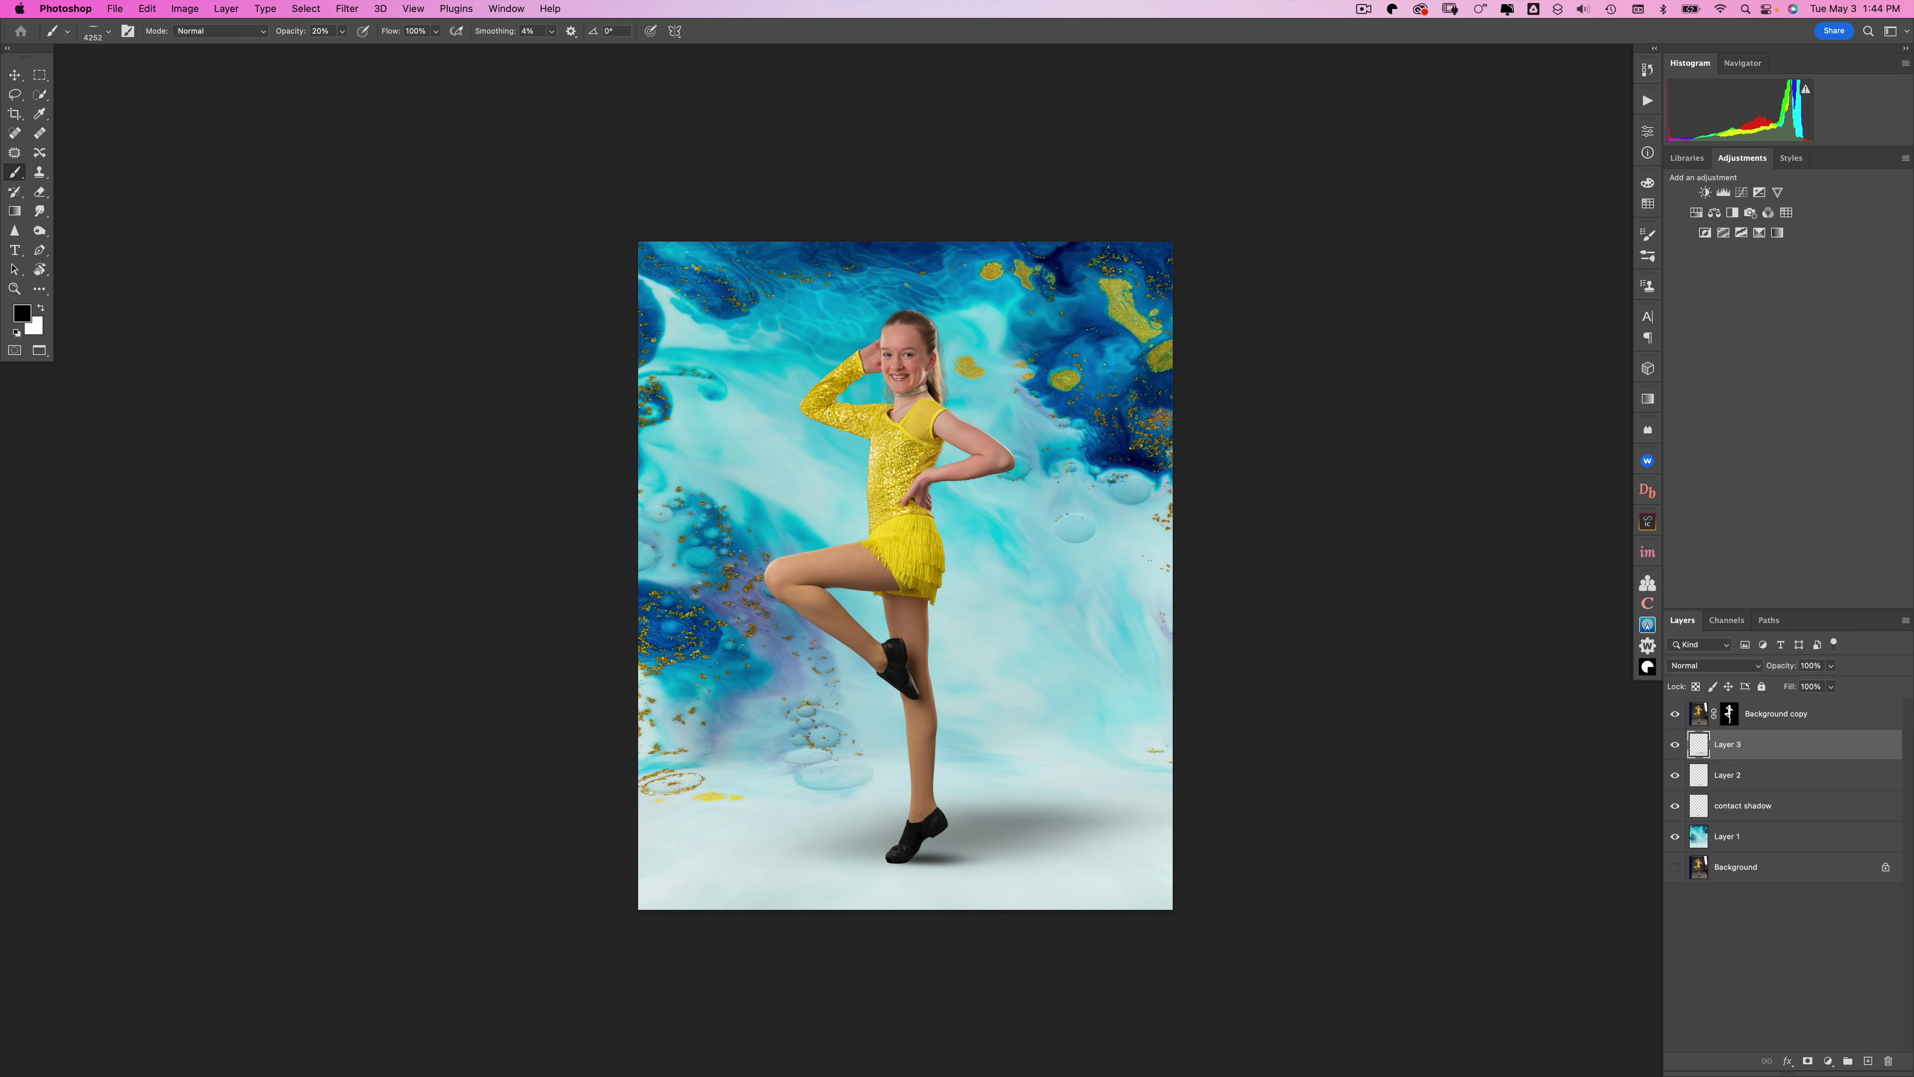
pyautogui.moveTo(1006, 800)
pyautogui.mouseDown()
pyautogui.moveTo(776, 805)
pyautogui.moveTo(860, 805)
pyautogui.mouseUp()
pyautogui.click(874, 803)
pyautogui.moveTo(1790, 675); pyautogui.dragTo(1778, 673)
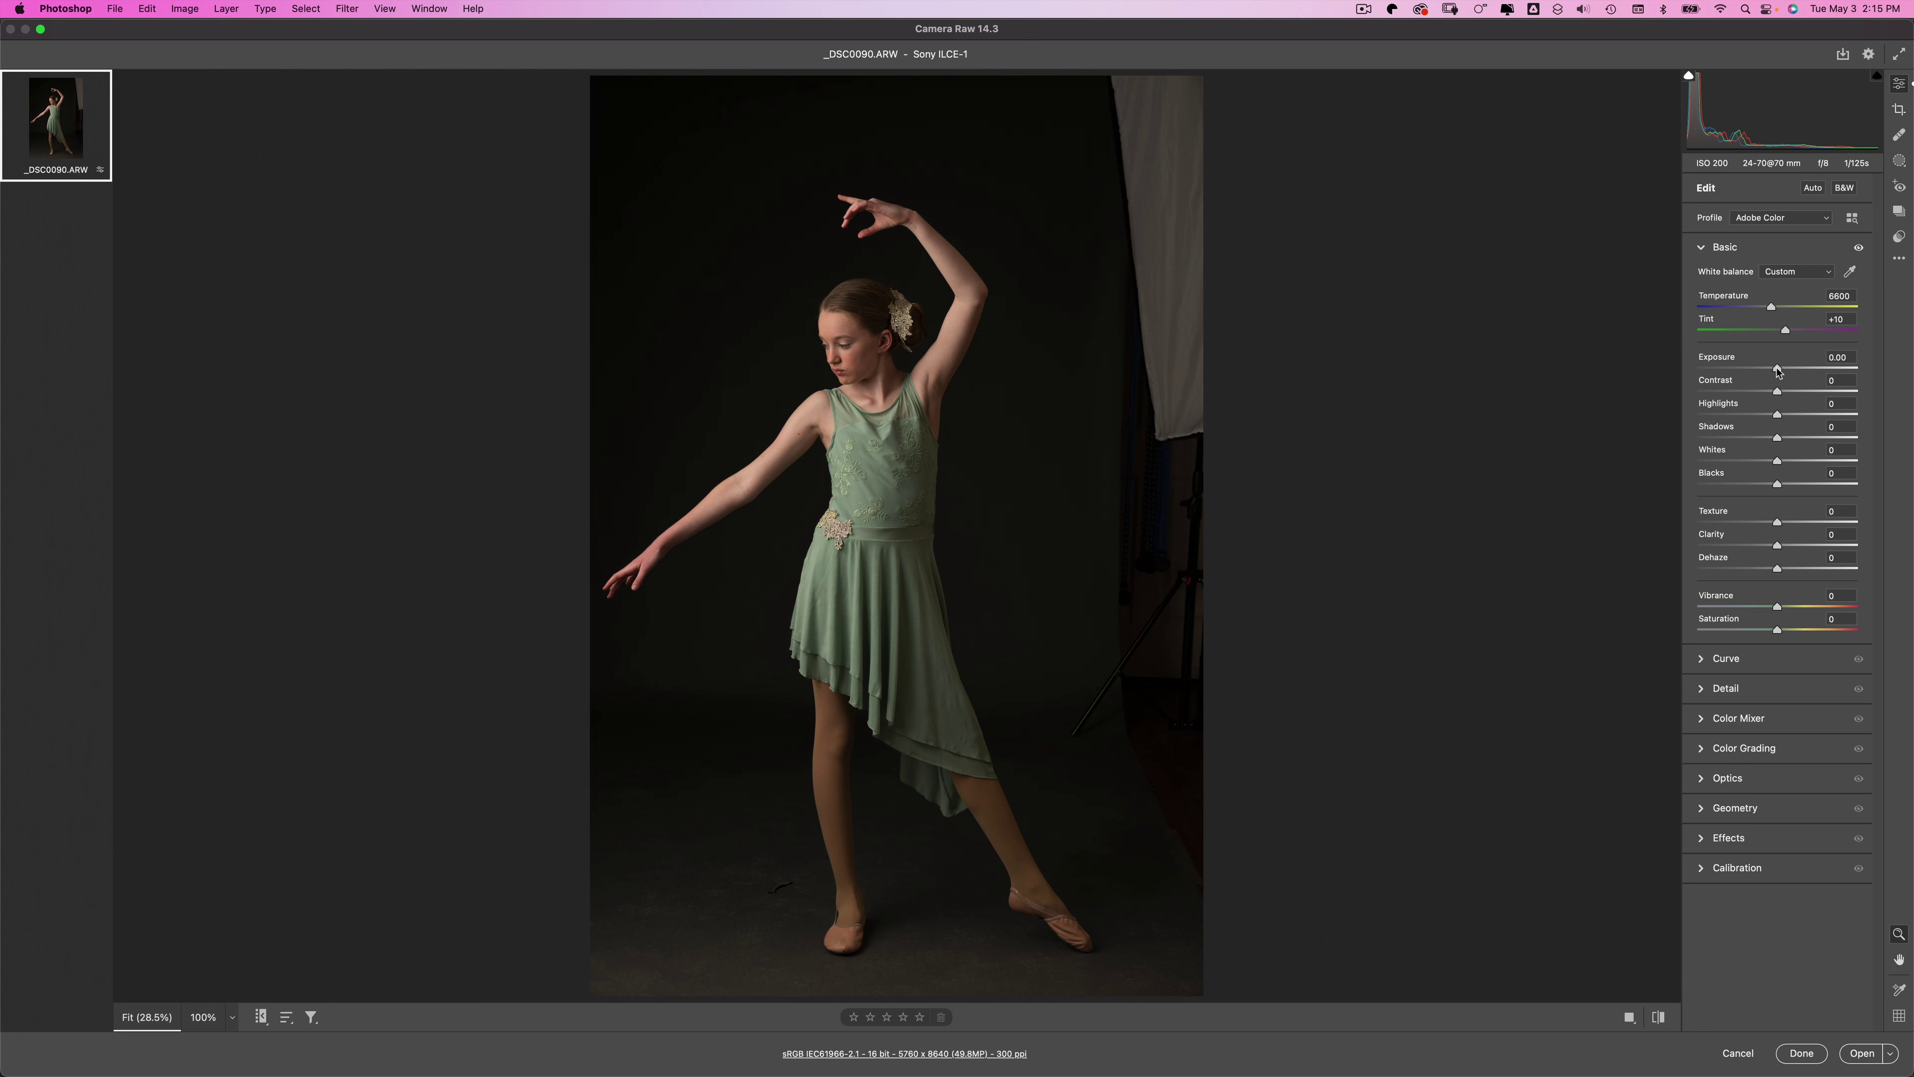
# - Set the exposure of _DSC0090.ARW to +0.65 in Camera Raw and open it with the sRGB, 16-bit, 300 pixels/inch workflow settings
pyautogui.moveTo(1778, 369); pyautogui.dragTo(1789, 369)
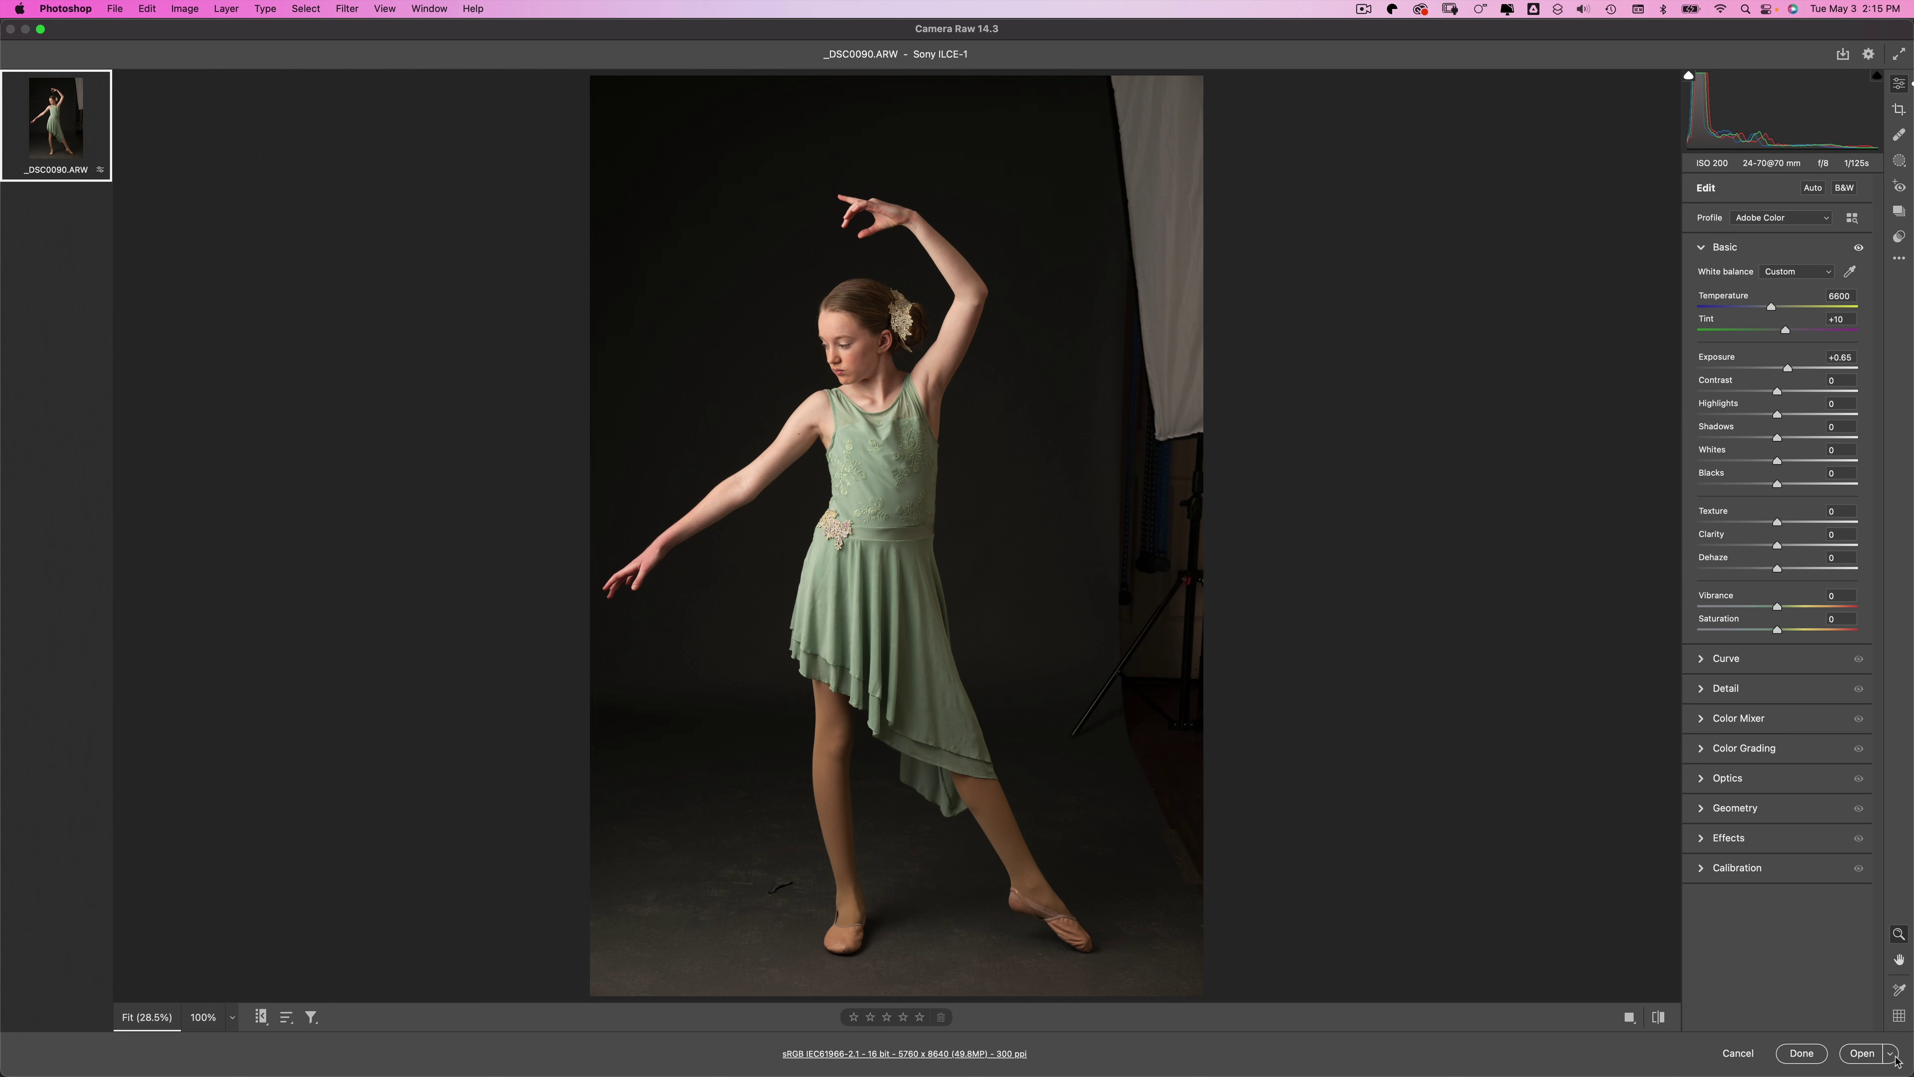
pyautogui.click(893, 1055)
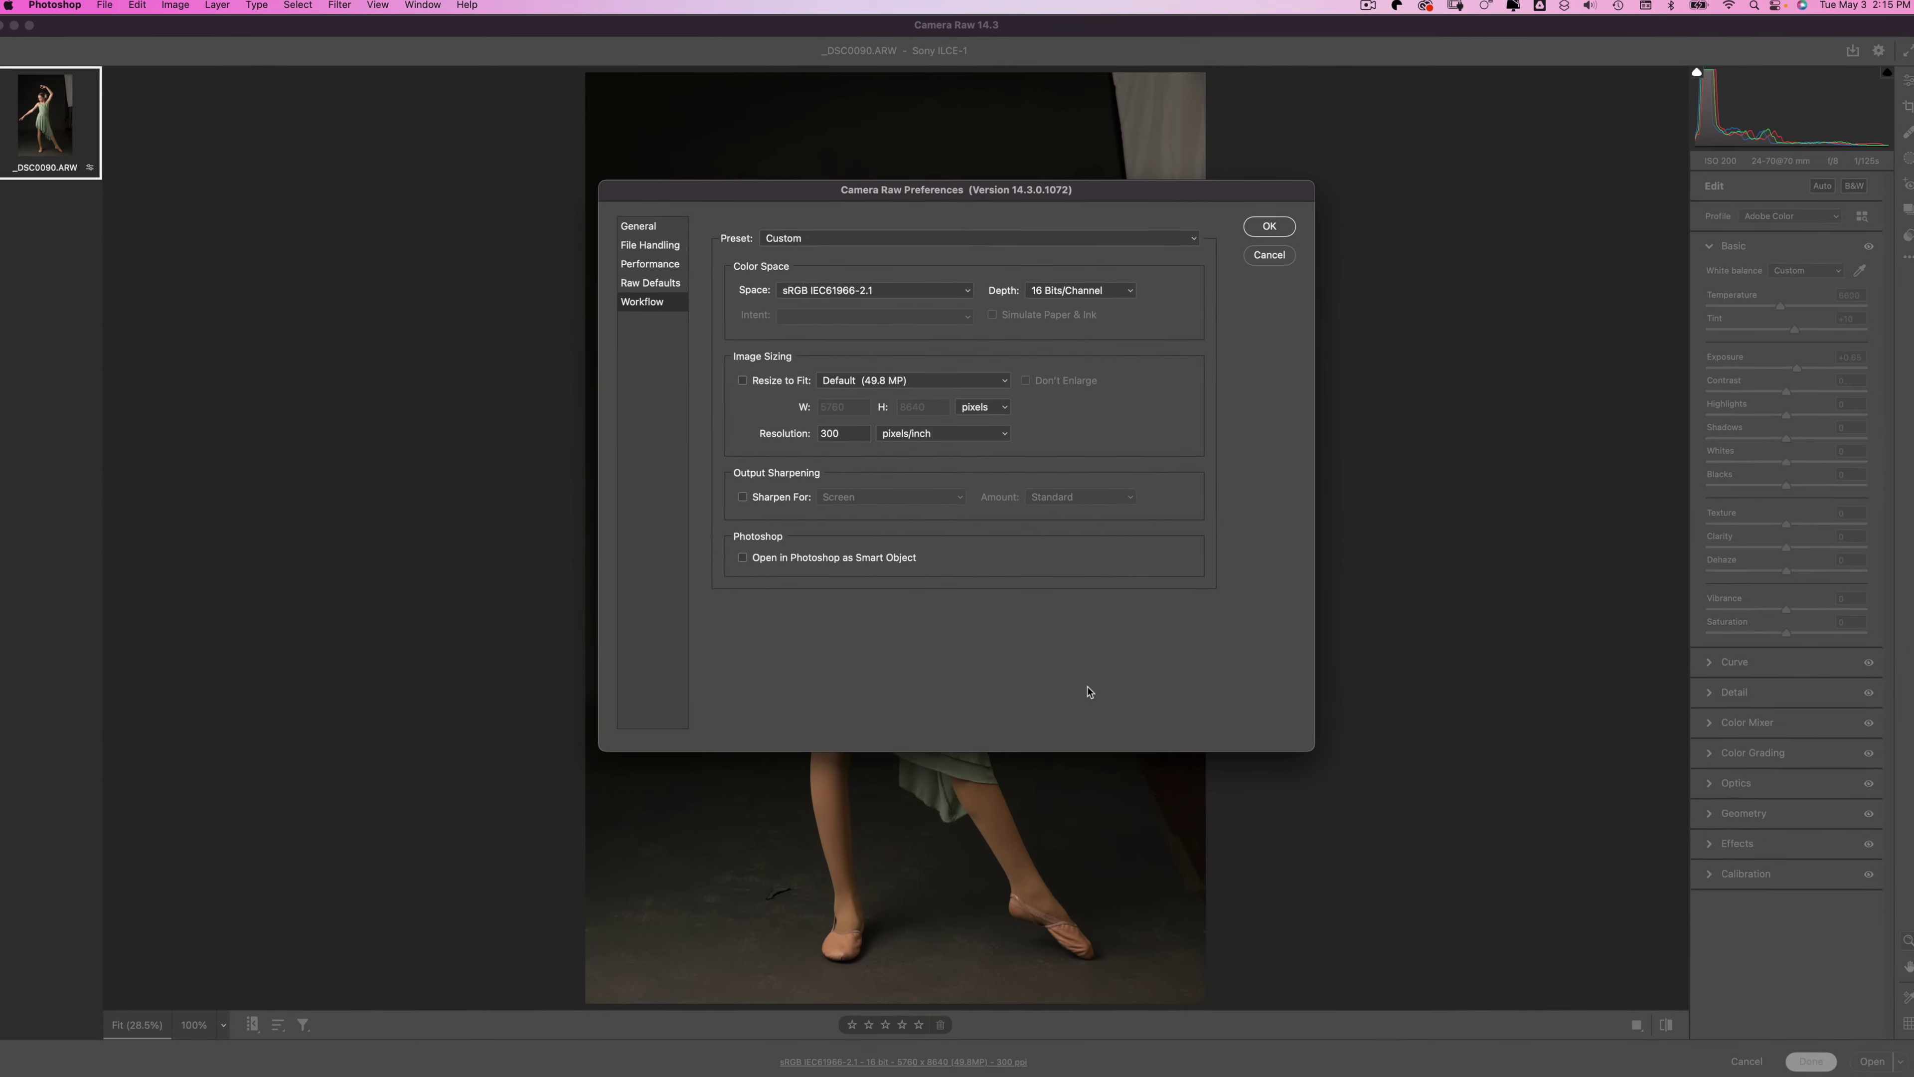
pyautogui.click(1266, 258)
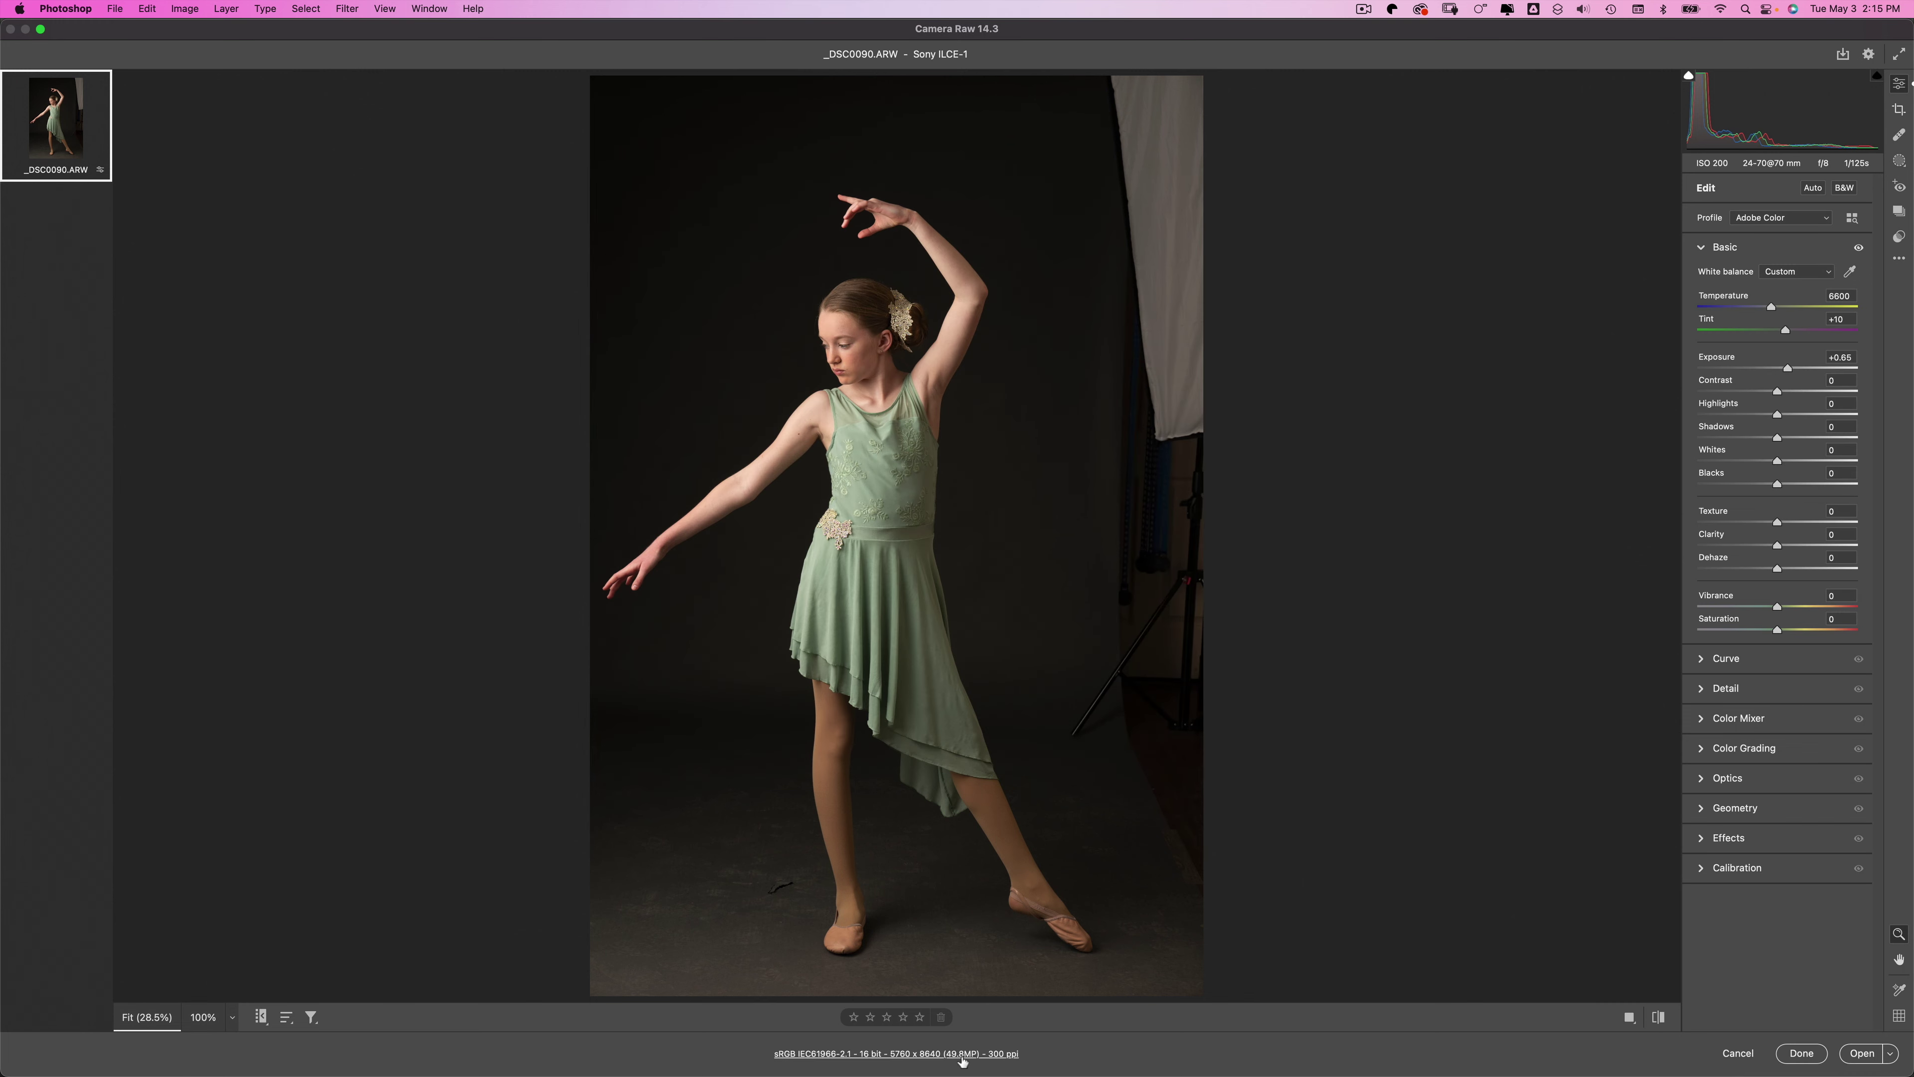
pyautogui.click(970, 1055)
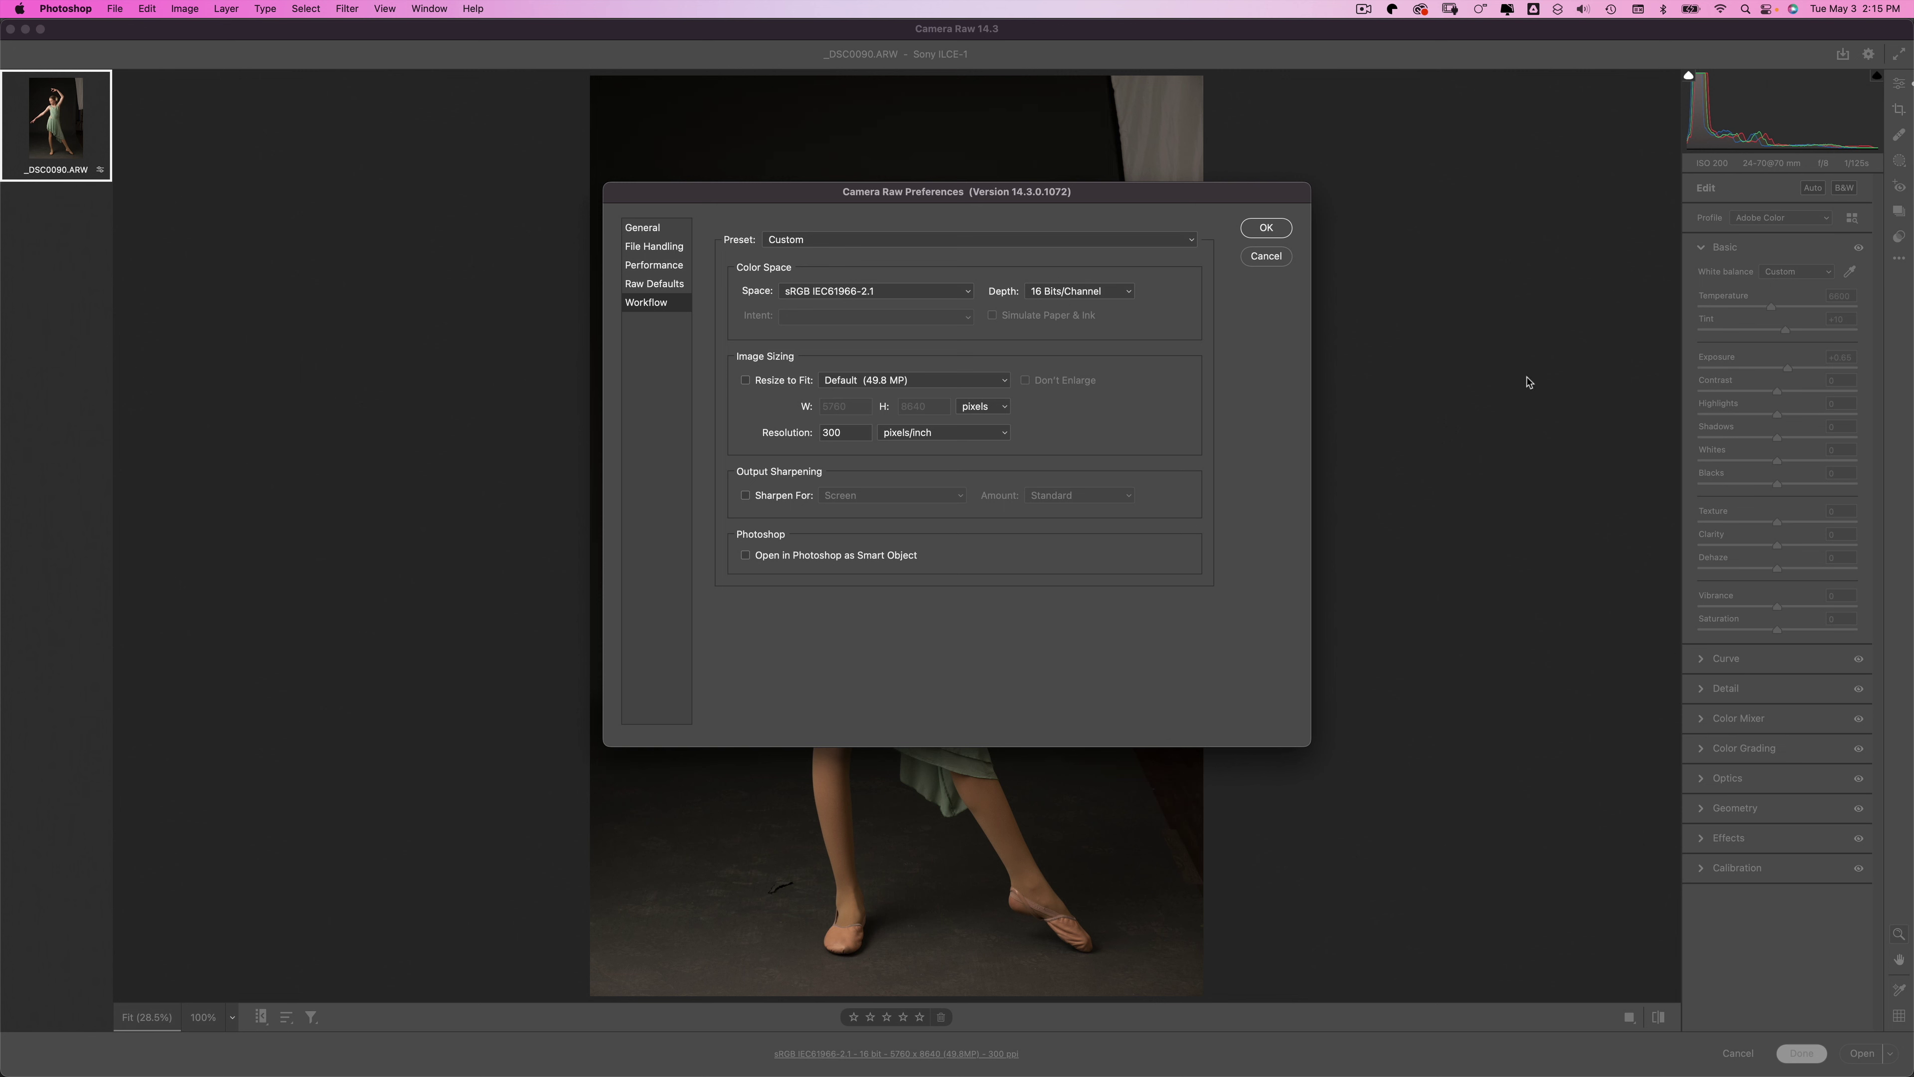
pyautogui.click(1266, 228)
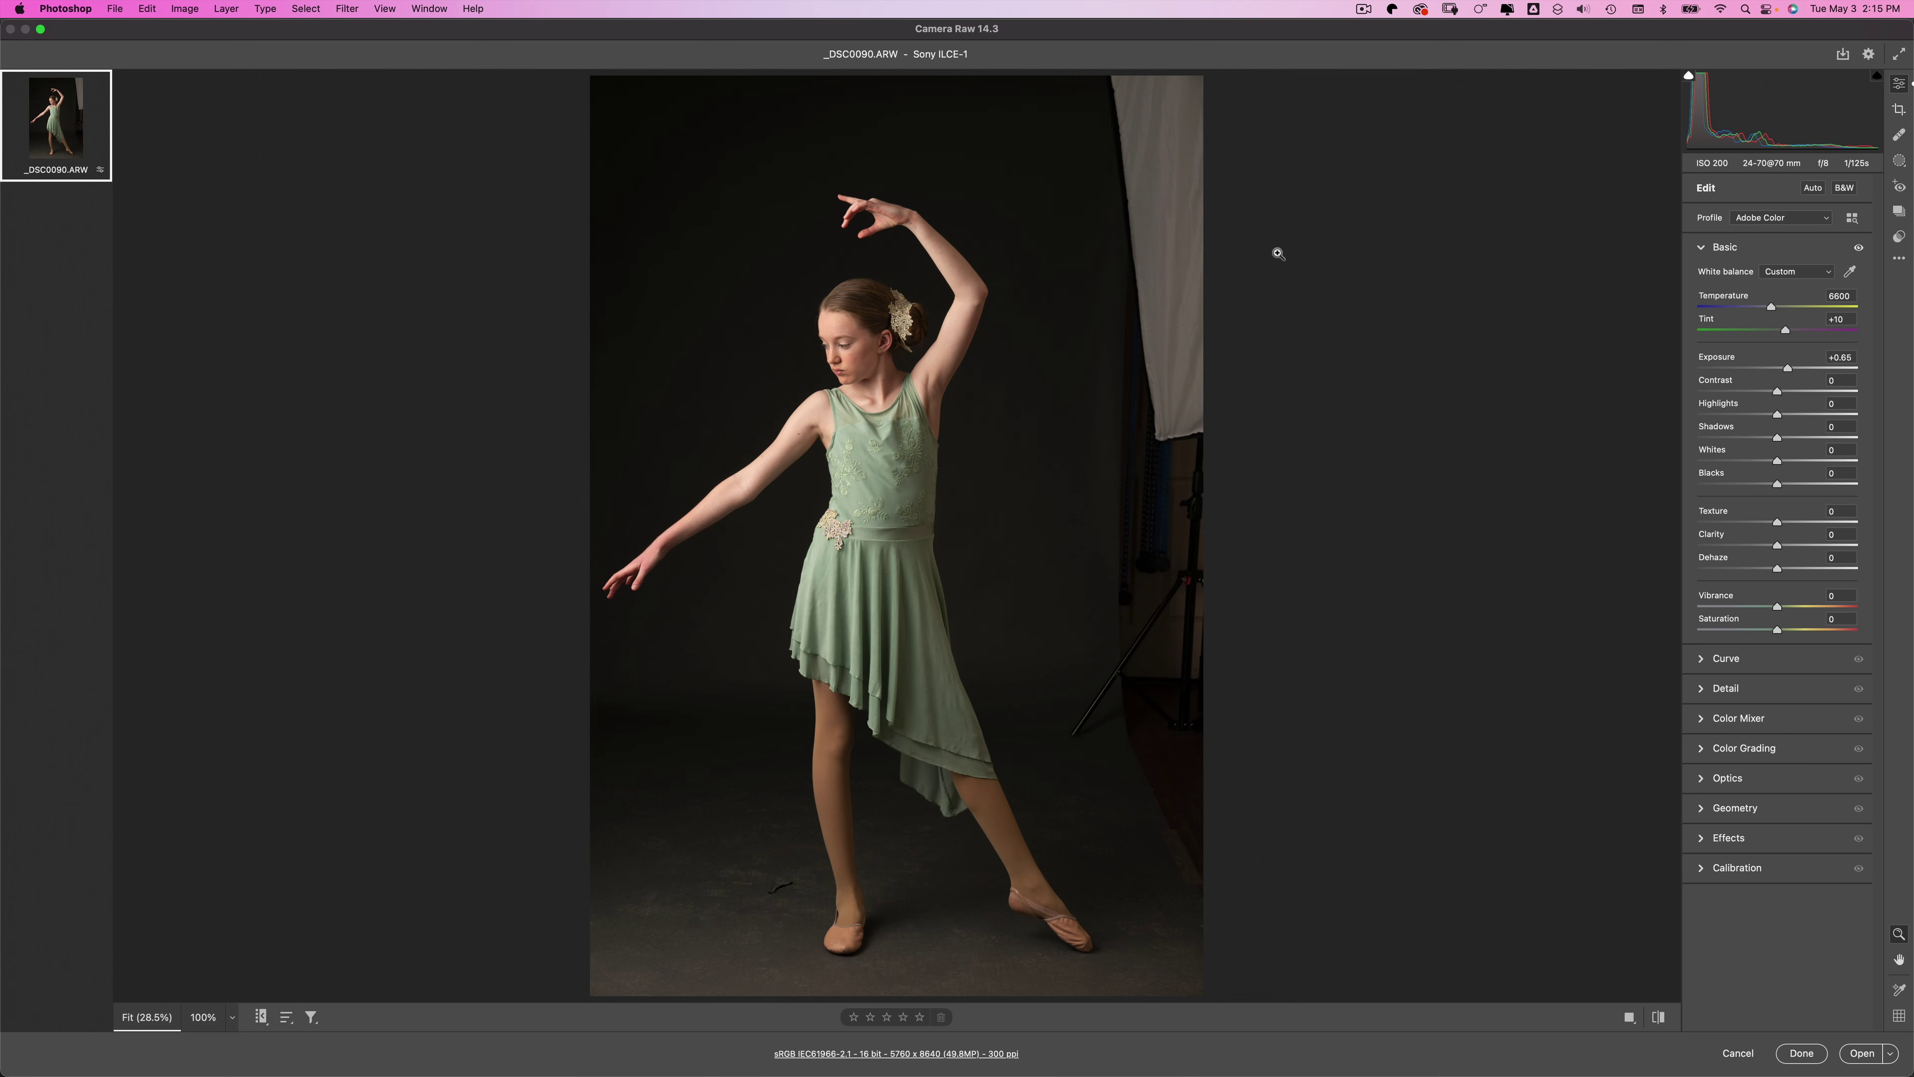
pyautogui.click(1879, 1054)
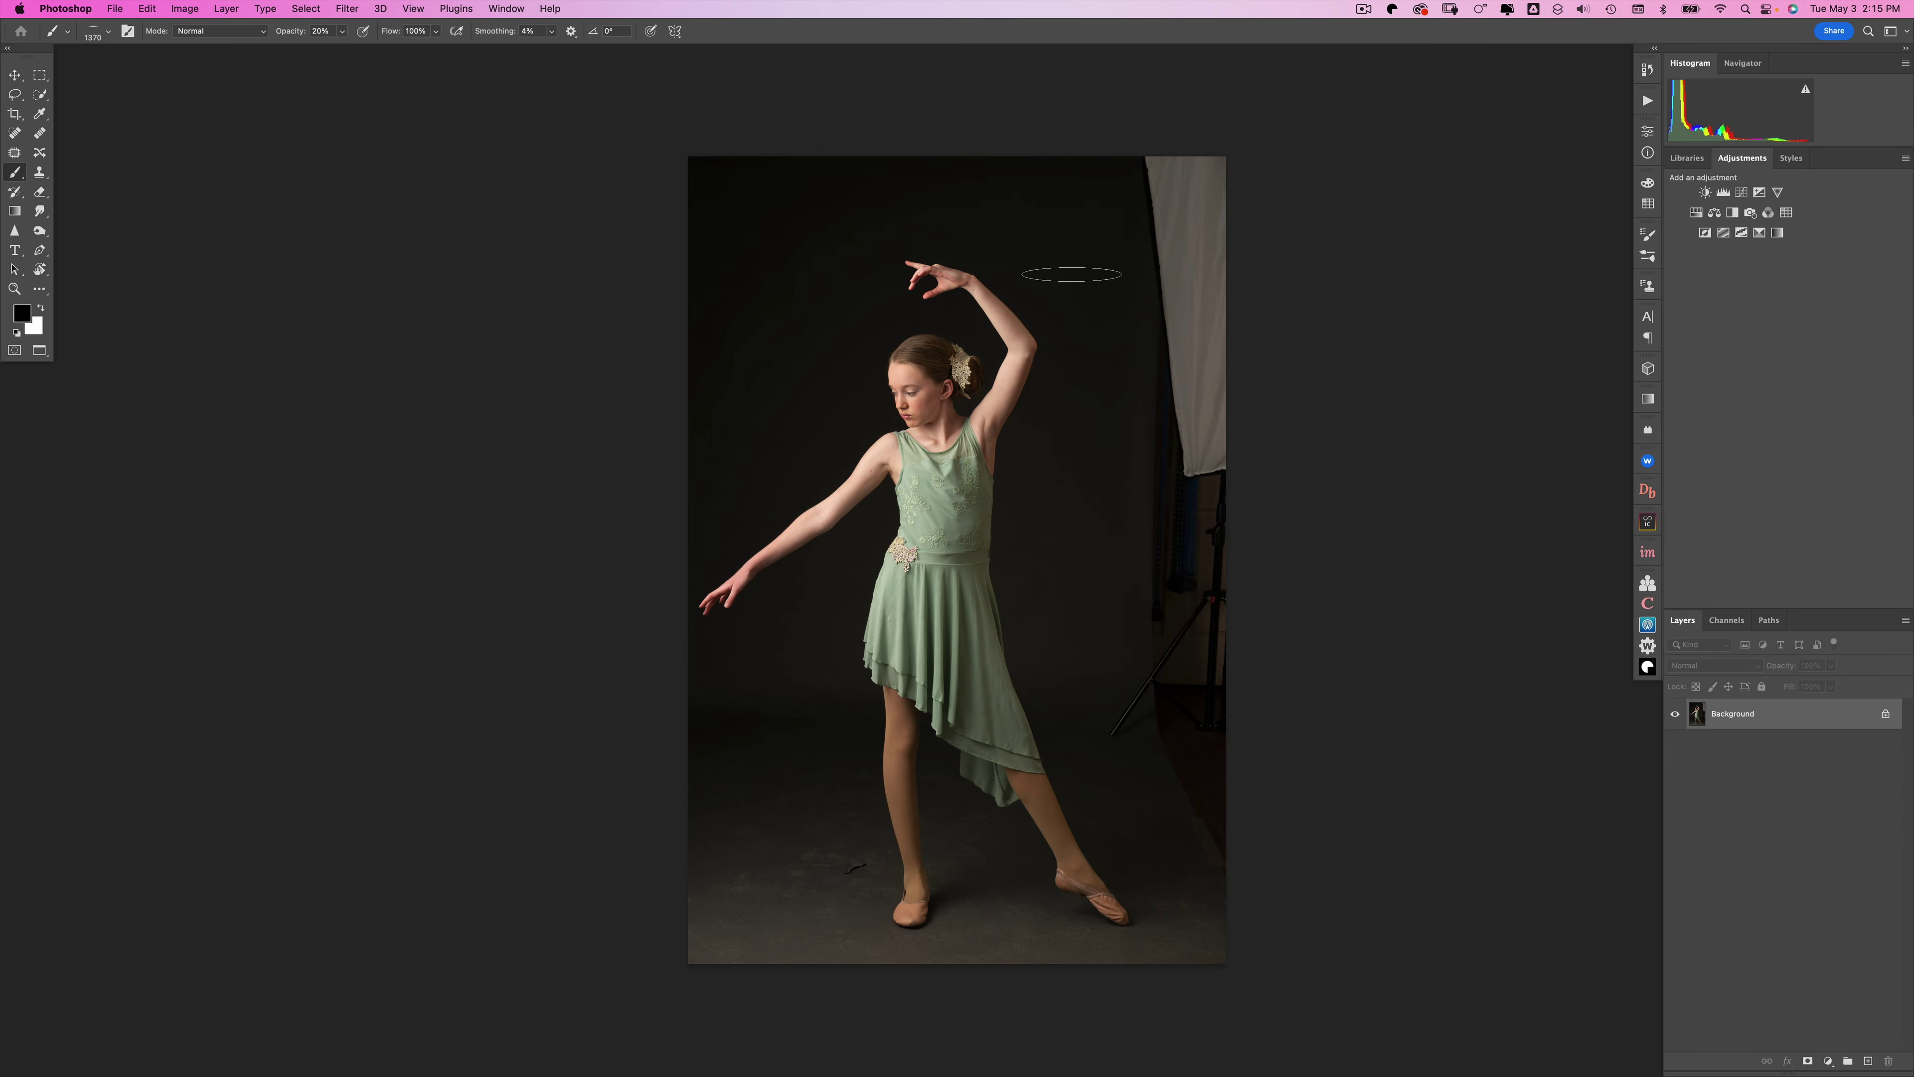
# - Crop the photo to a 4:5 ratio, extending the canvas beyond the image on the dancer's outstretched-hand side and below her feet
pyautogui.press('c')
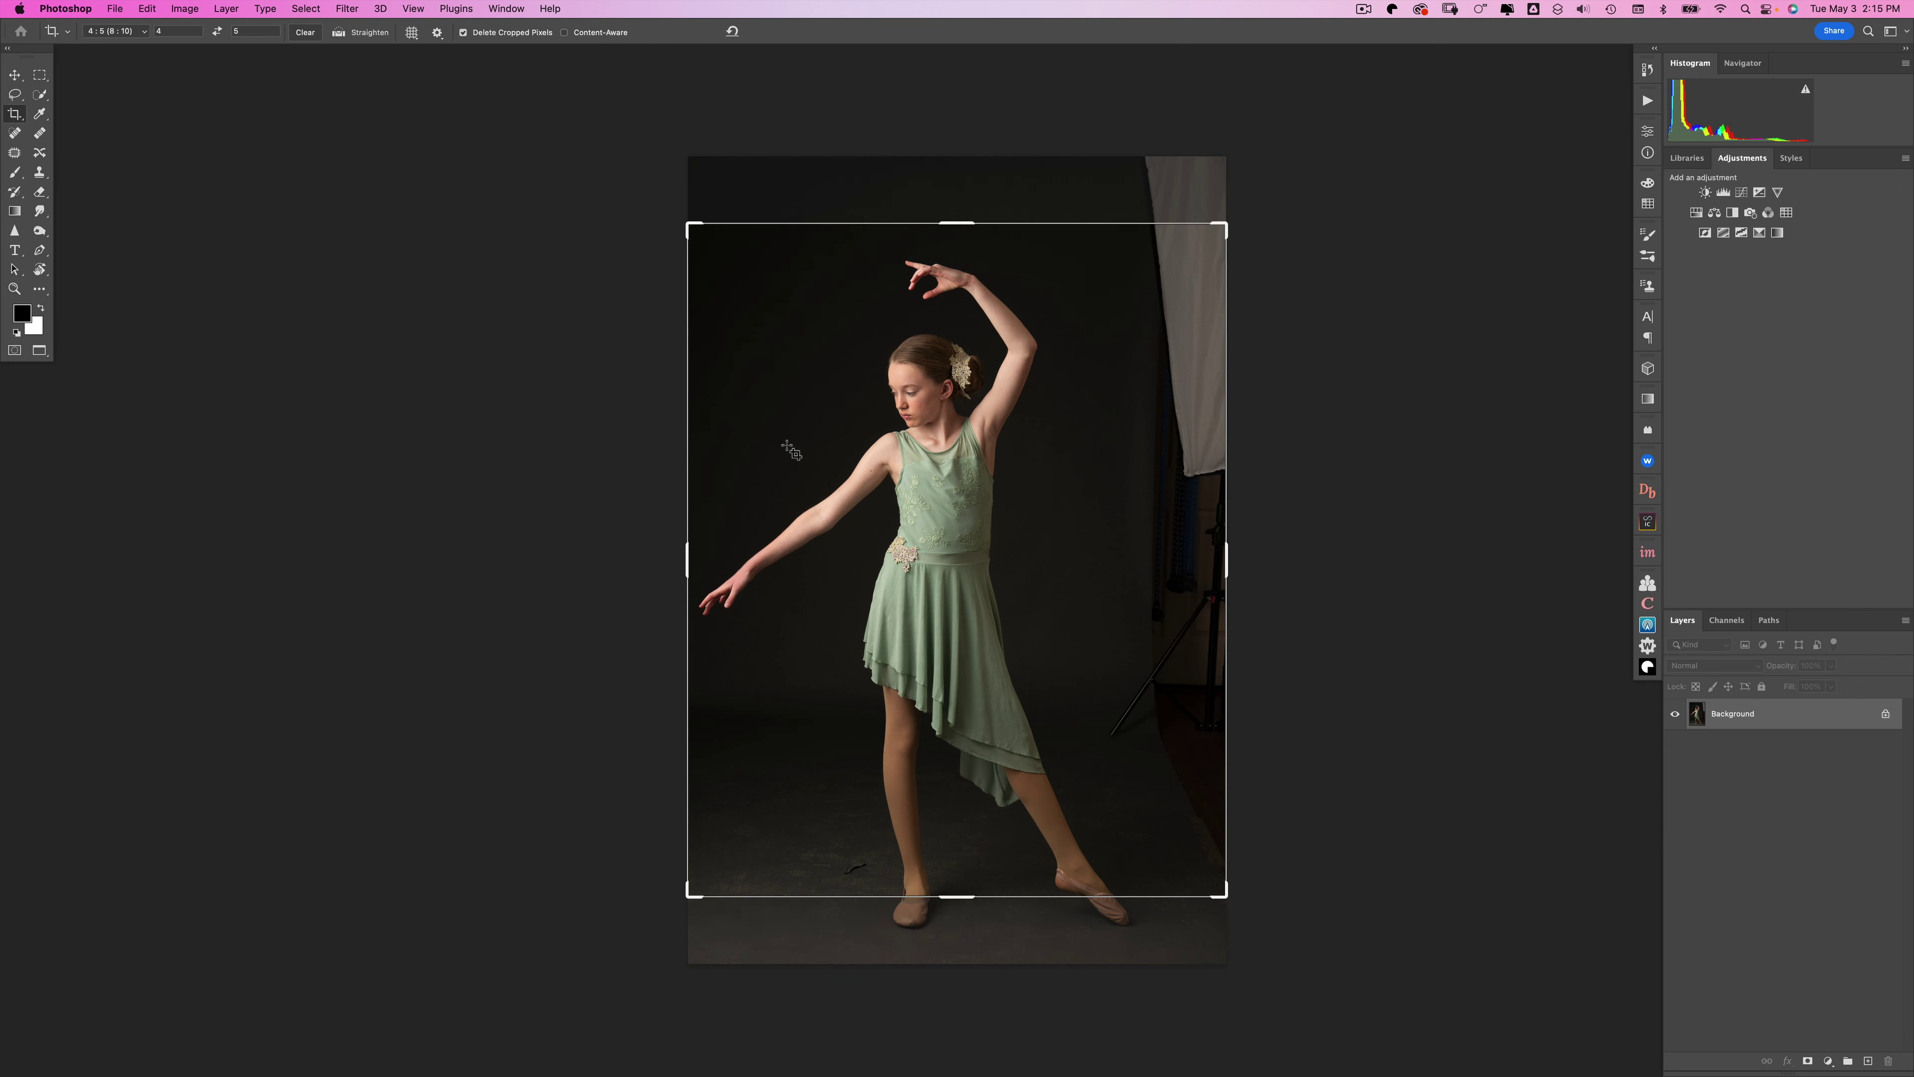
pyautogui.moveTo(697, 897); pyautogui.dragTo(866, 812)
pyautogui.press('Return')
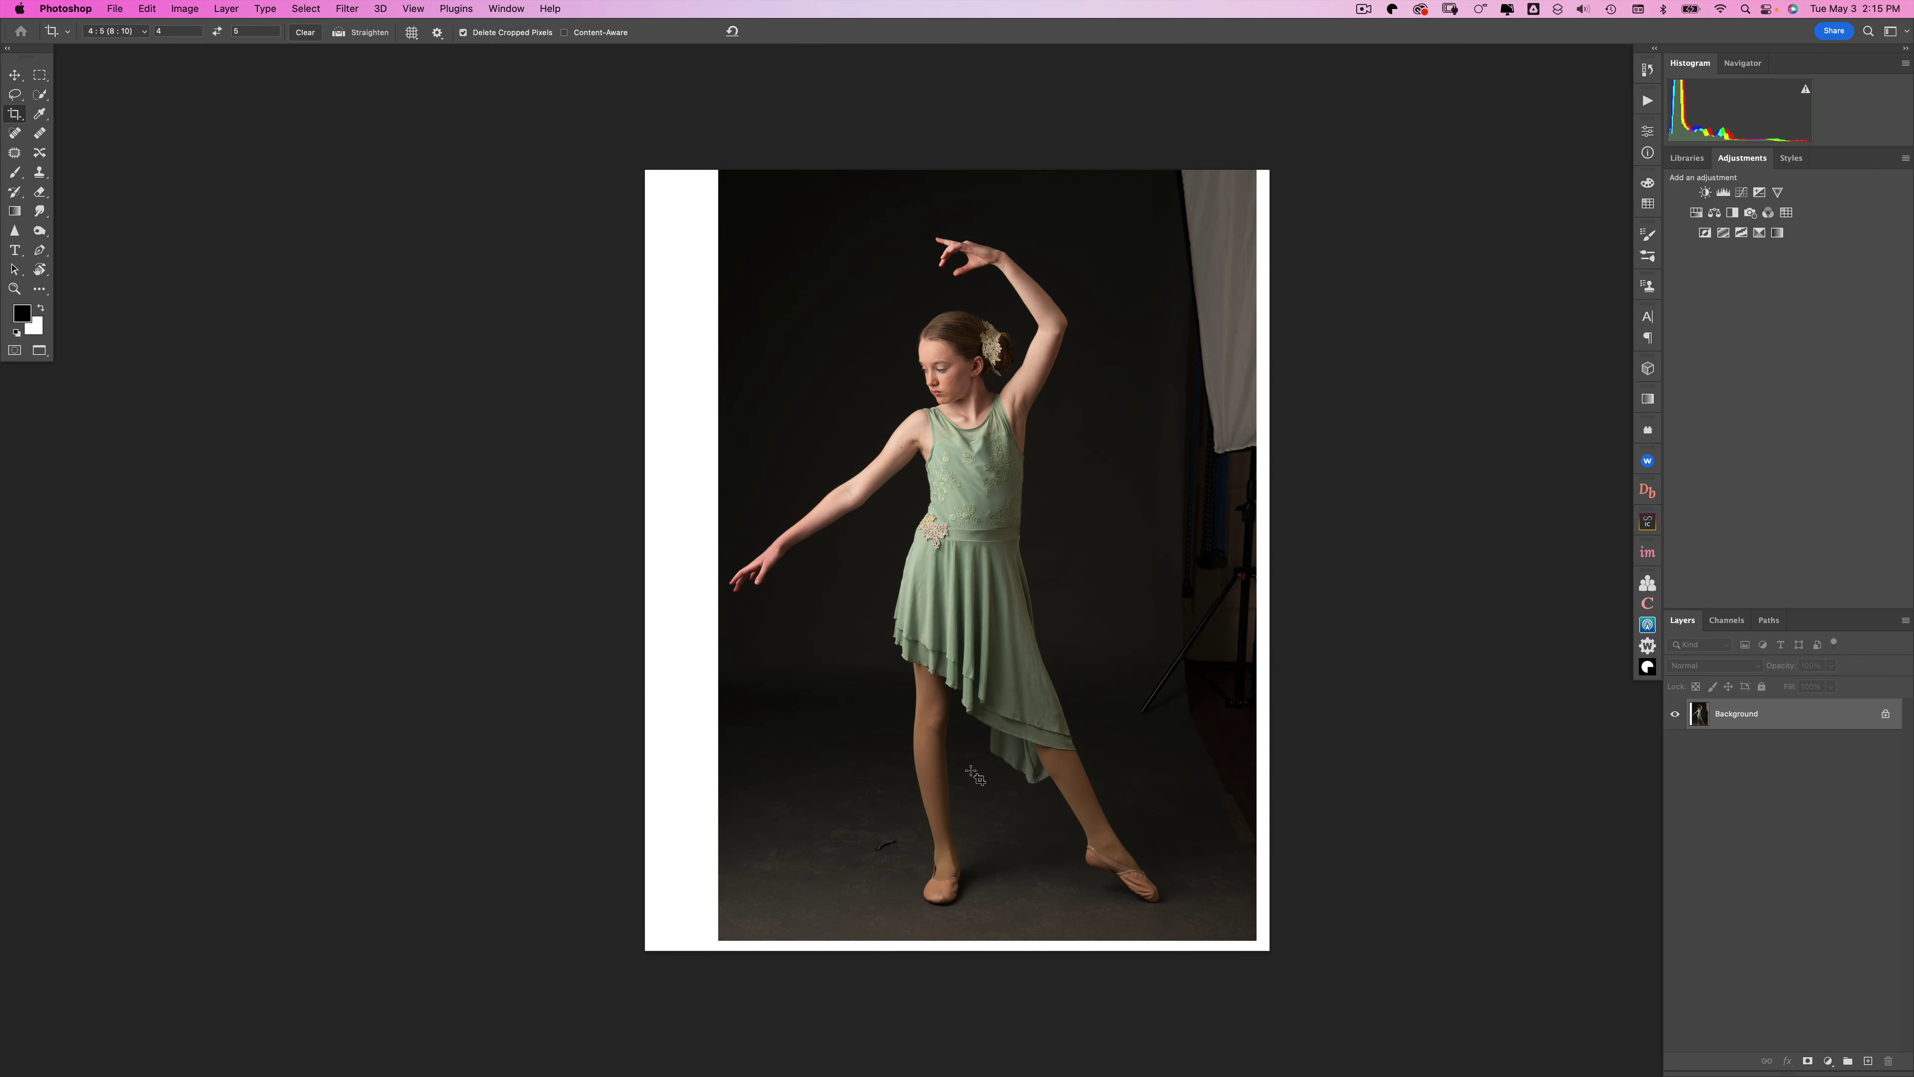
# - Select the dancer with Select Subject and subtract the background gap between the fingers and thumb of her raised hand
pyautogui.click(313, 6)
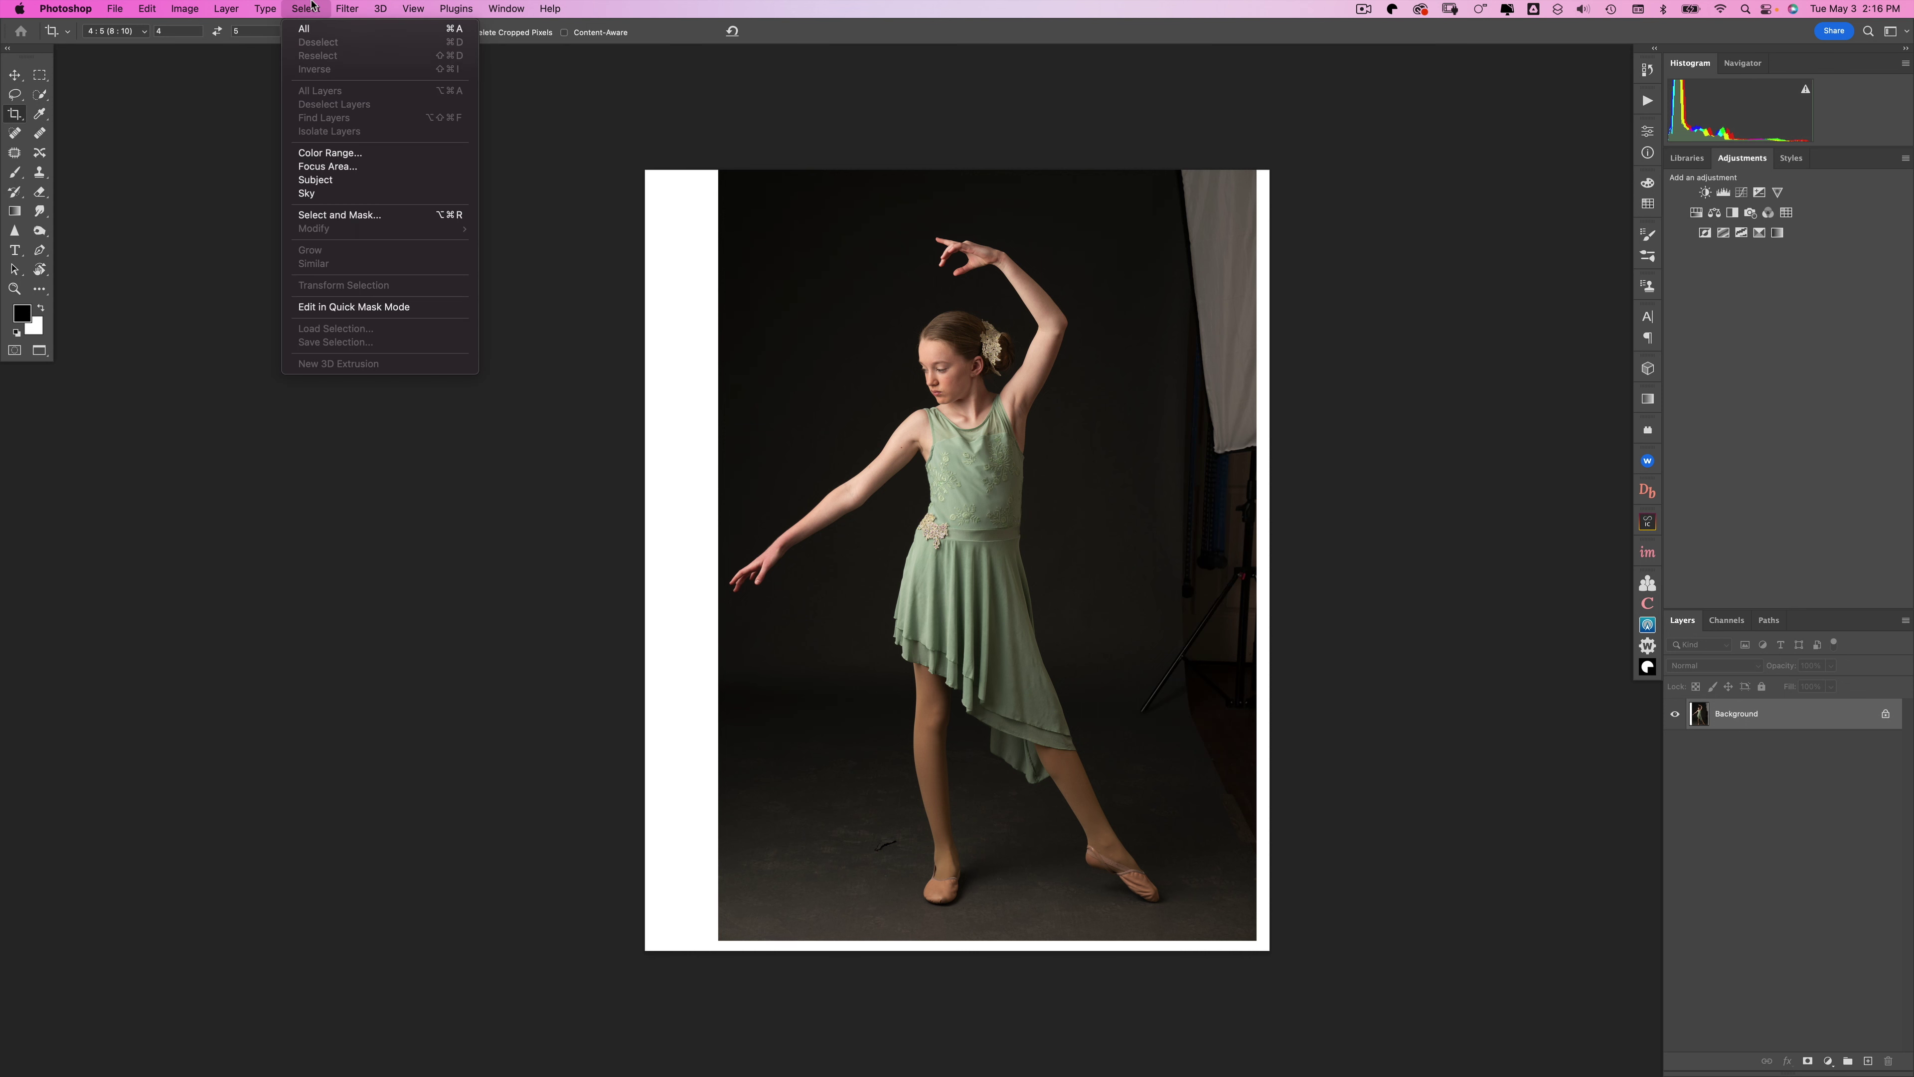
pyautogui.click(375, 181)
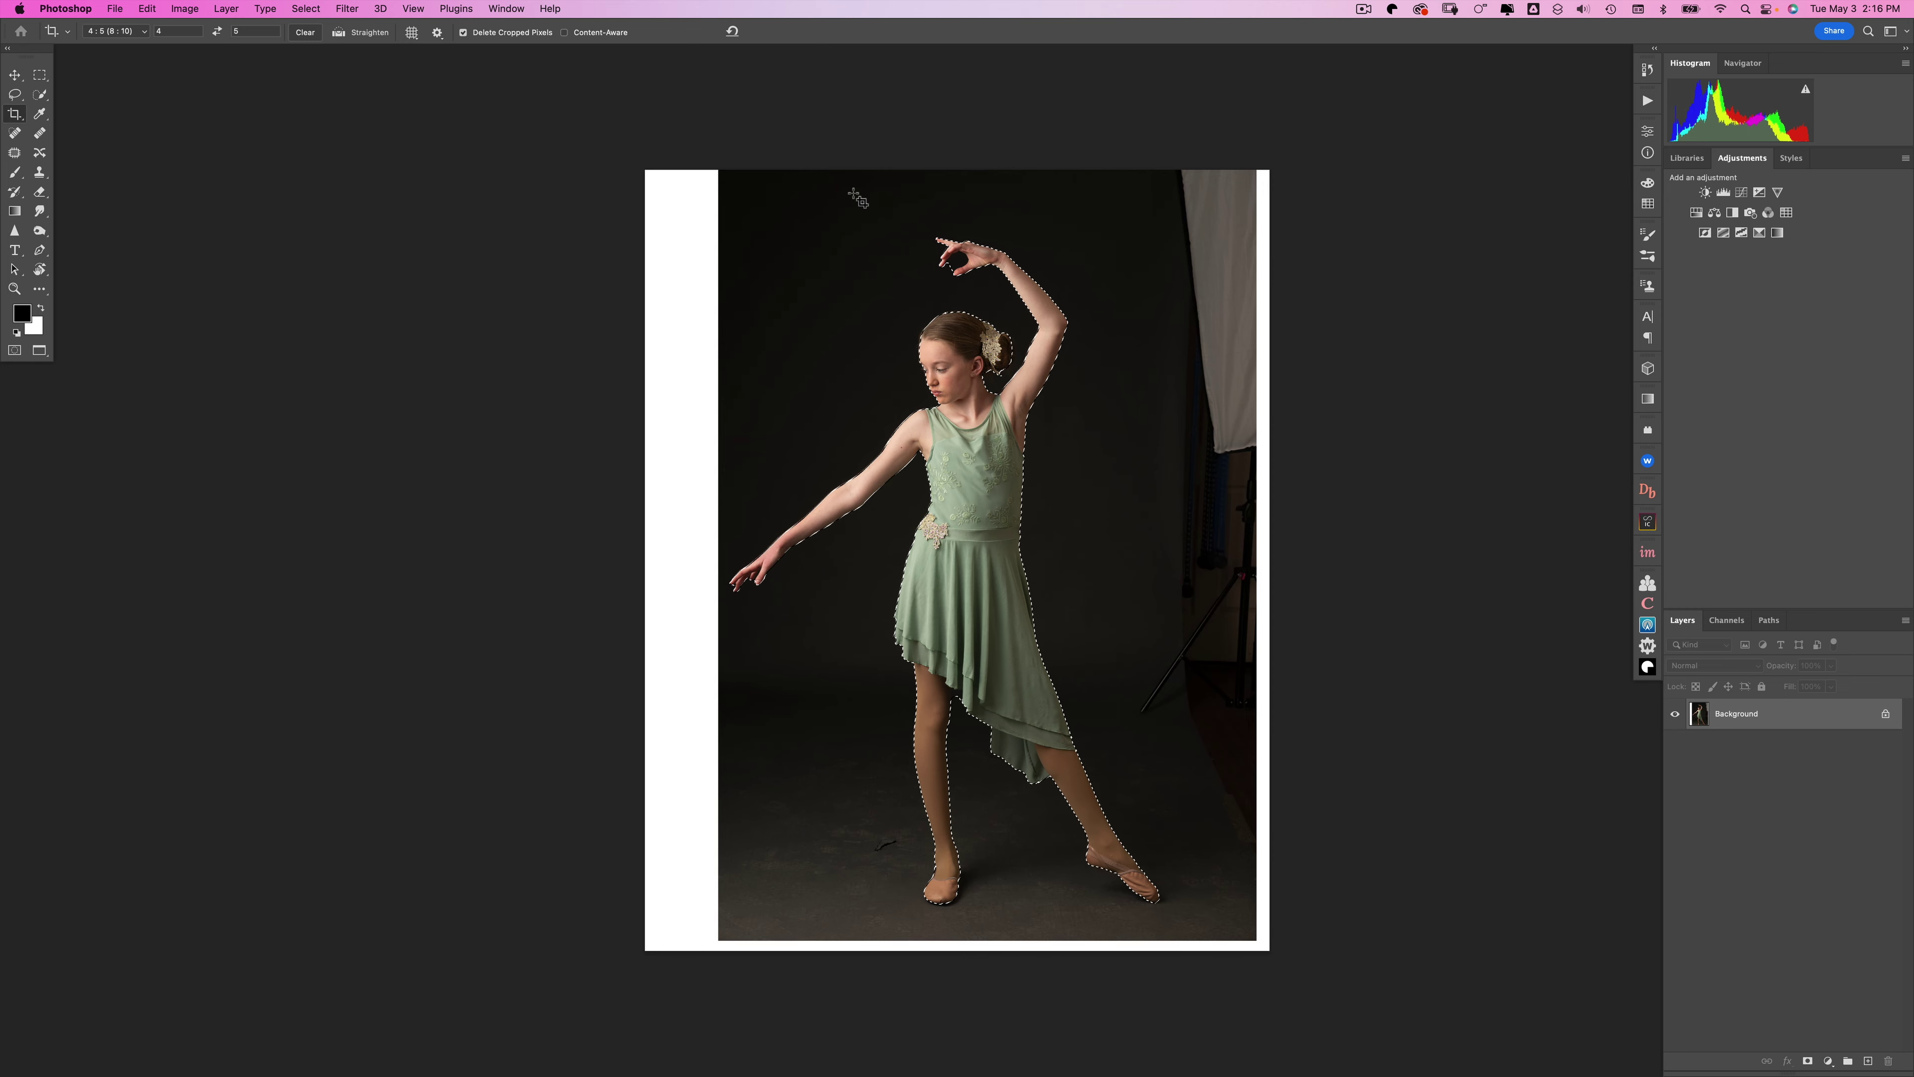
pyautogui.scroll(2, 941, 249)
pyautogui.scroll(2, 941, 248)
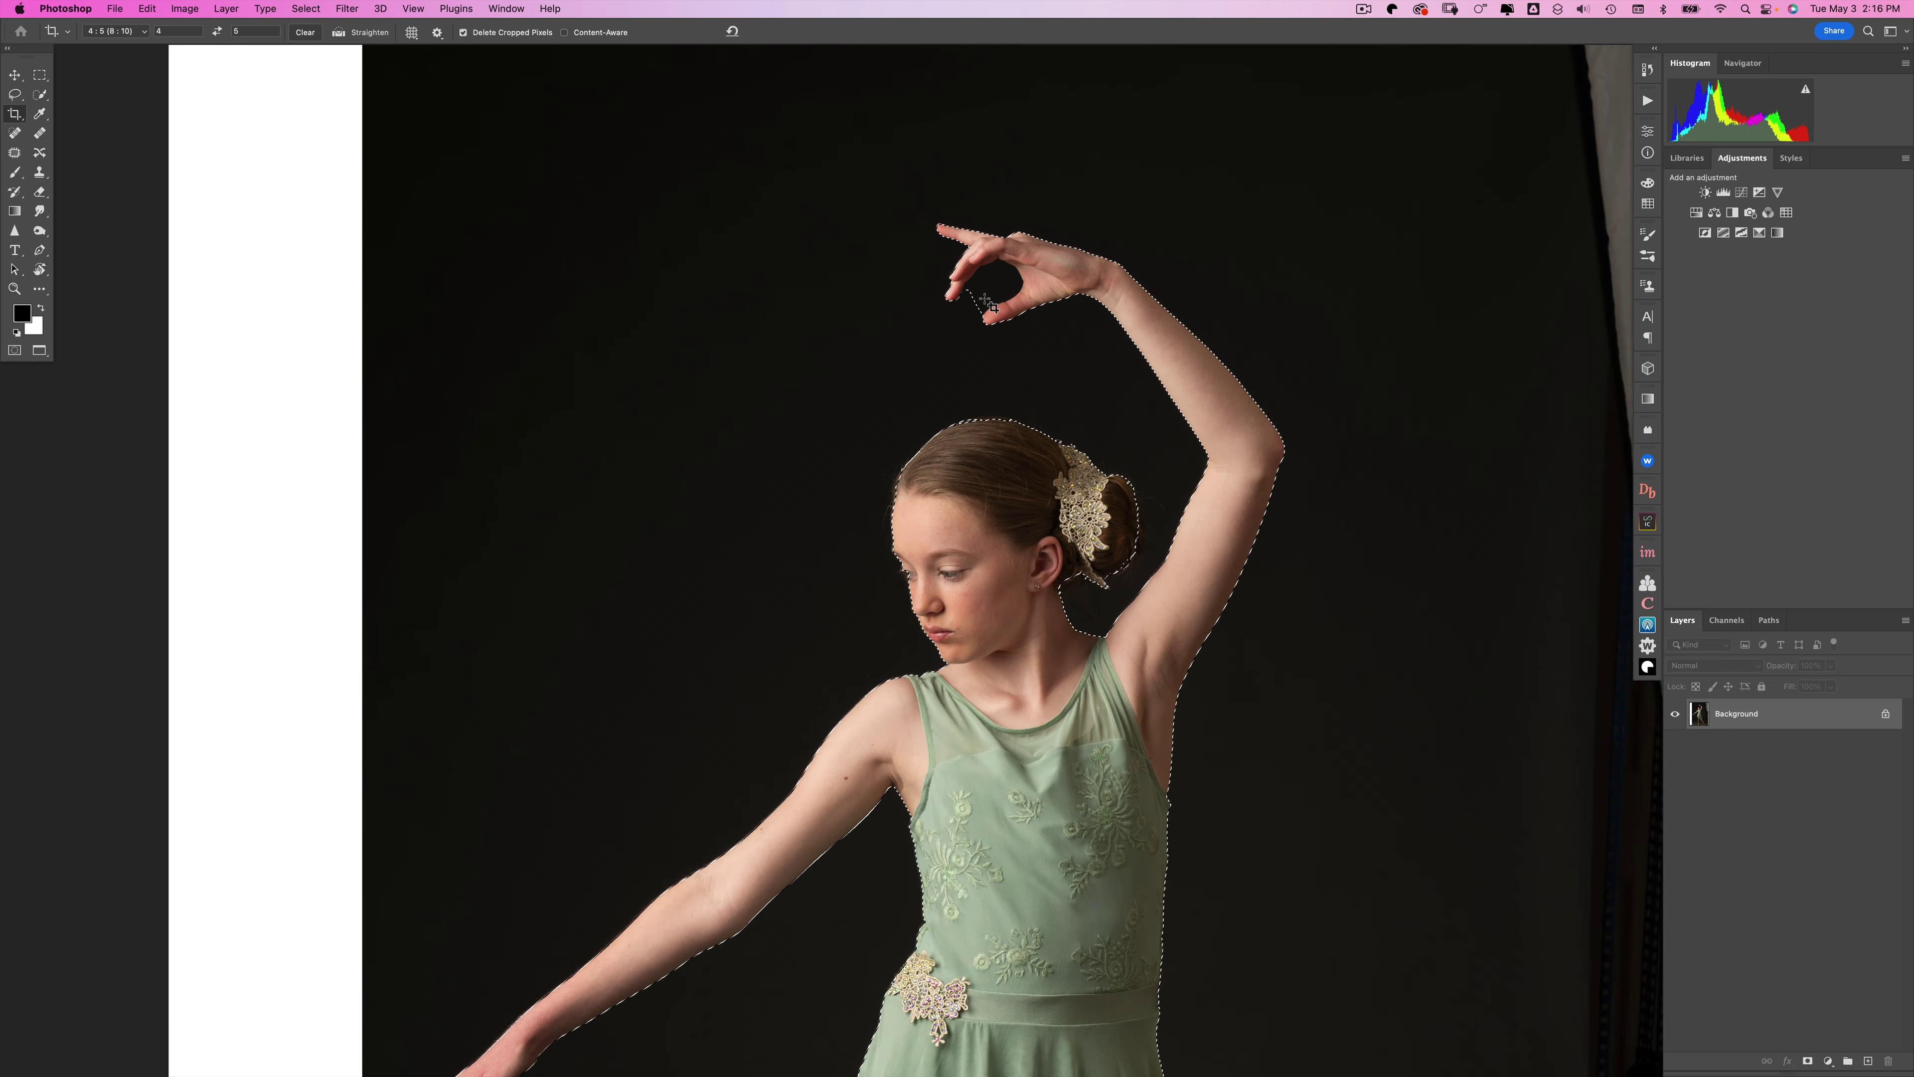
pyautogui.press('w')
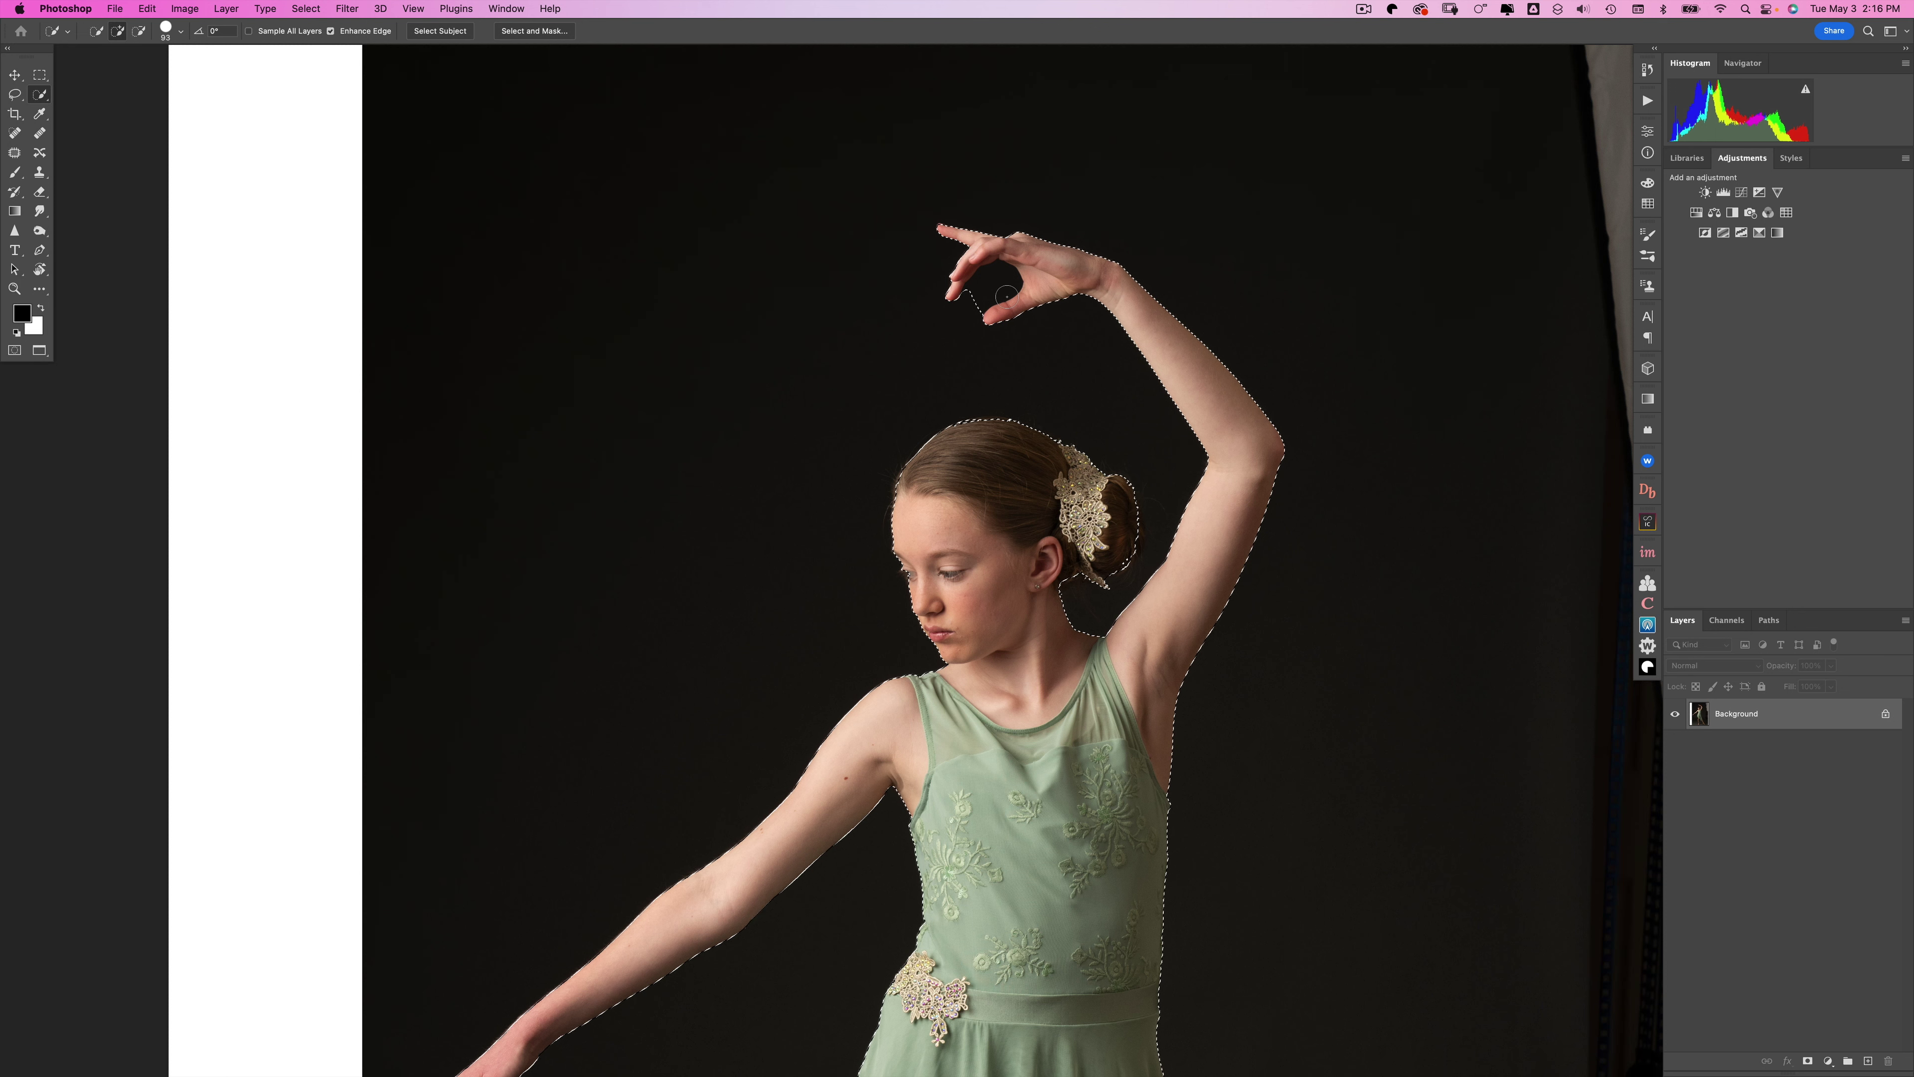
pyautogui.press('alt')
pyautogui.keyDown('alt'); pyautogui.click(978, 301); pyautogui.keyUp('alt')
pyautogui.moveTo(1026, 320); pyautogui.dragTo(1047, 170)
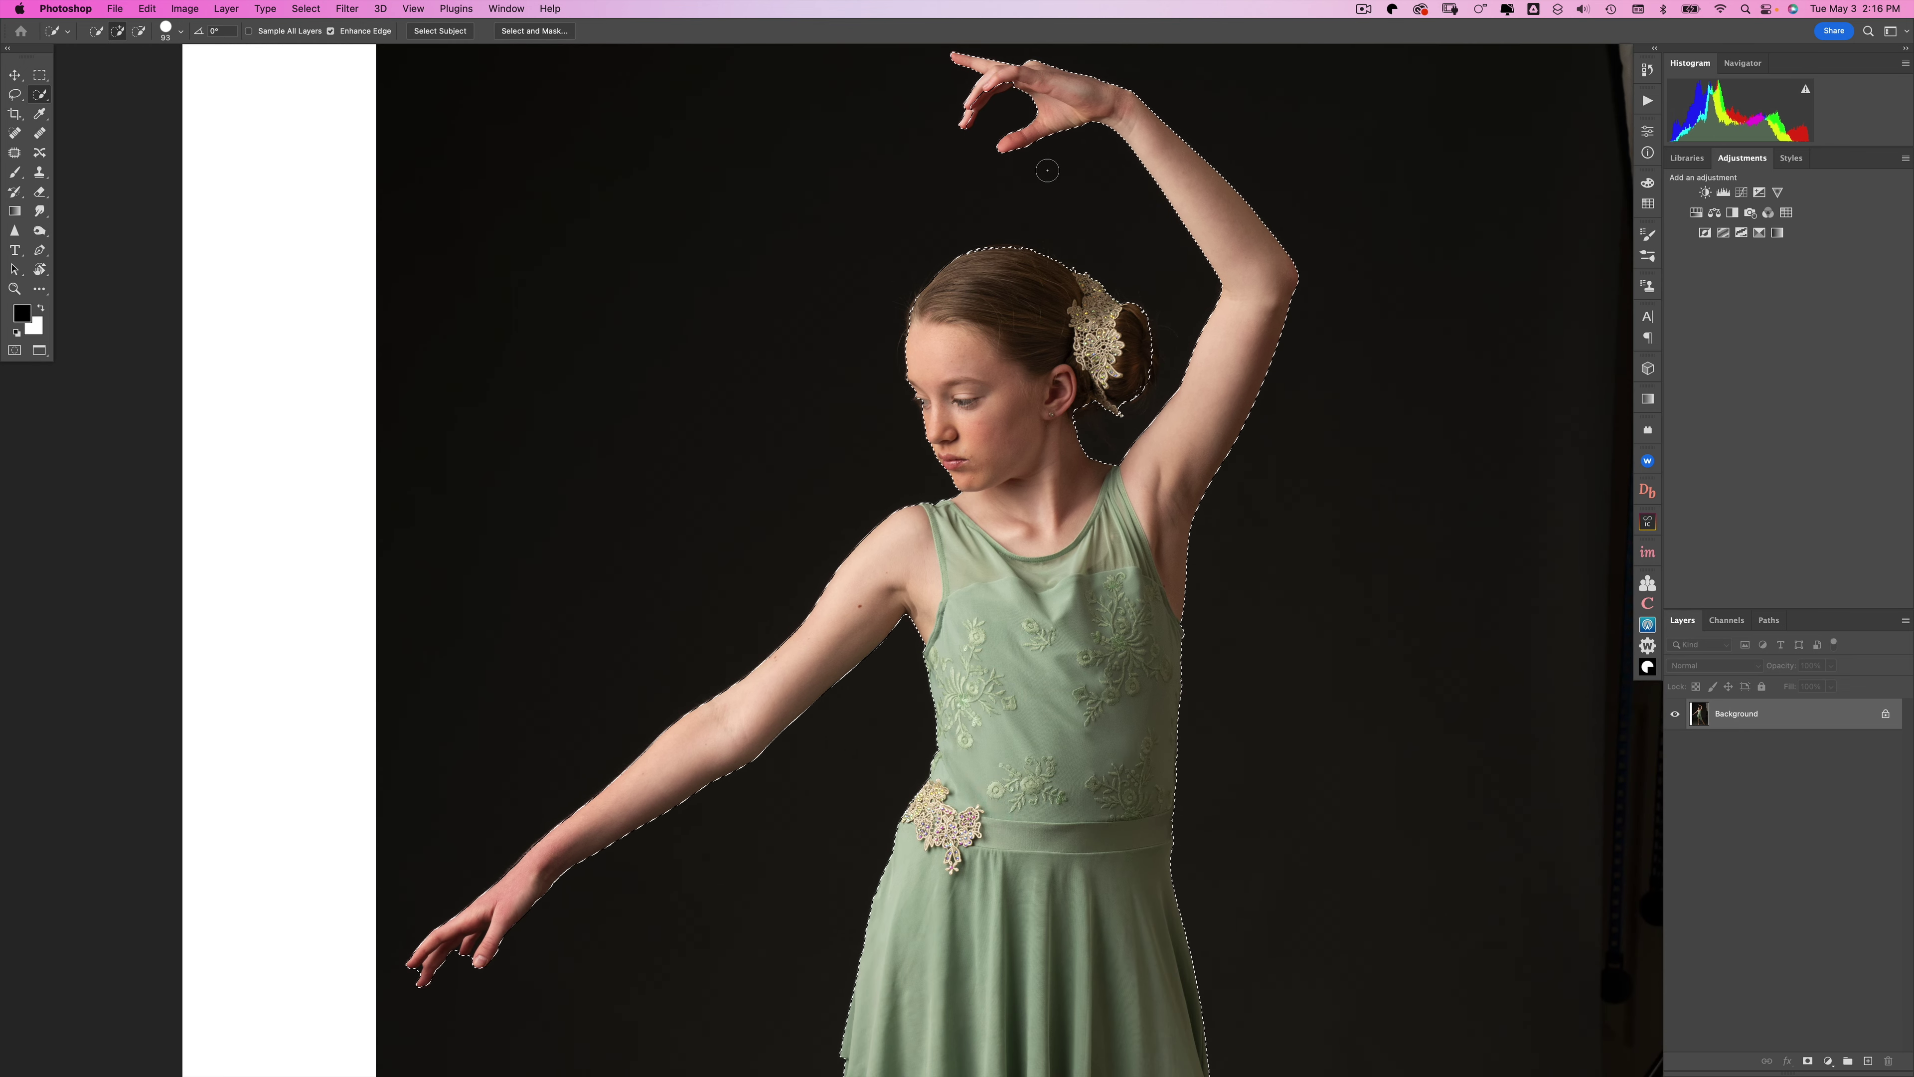
# - Open the selection in Select and Mask, refine the edges between the raised hand's fingers, and brush the faded finger areas back in
pyautogui.moveTo(1047, 684); pyautogui.dragTo(1019, 262)
pyautogui.scroll(10, 1019, 261)
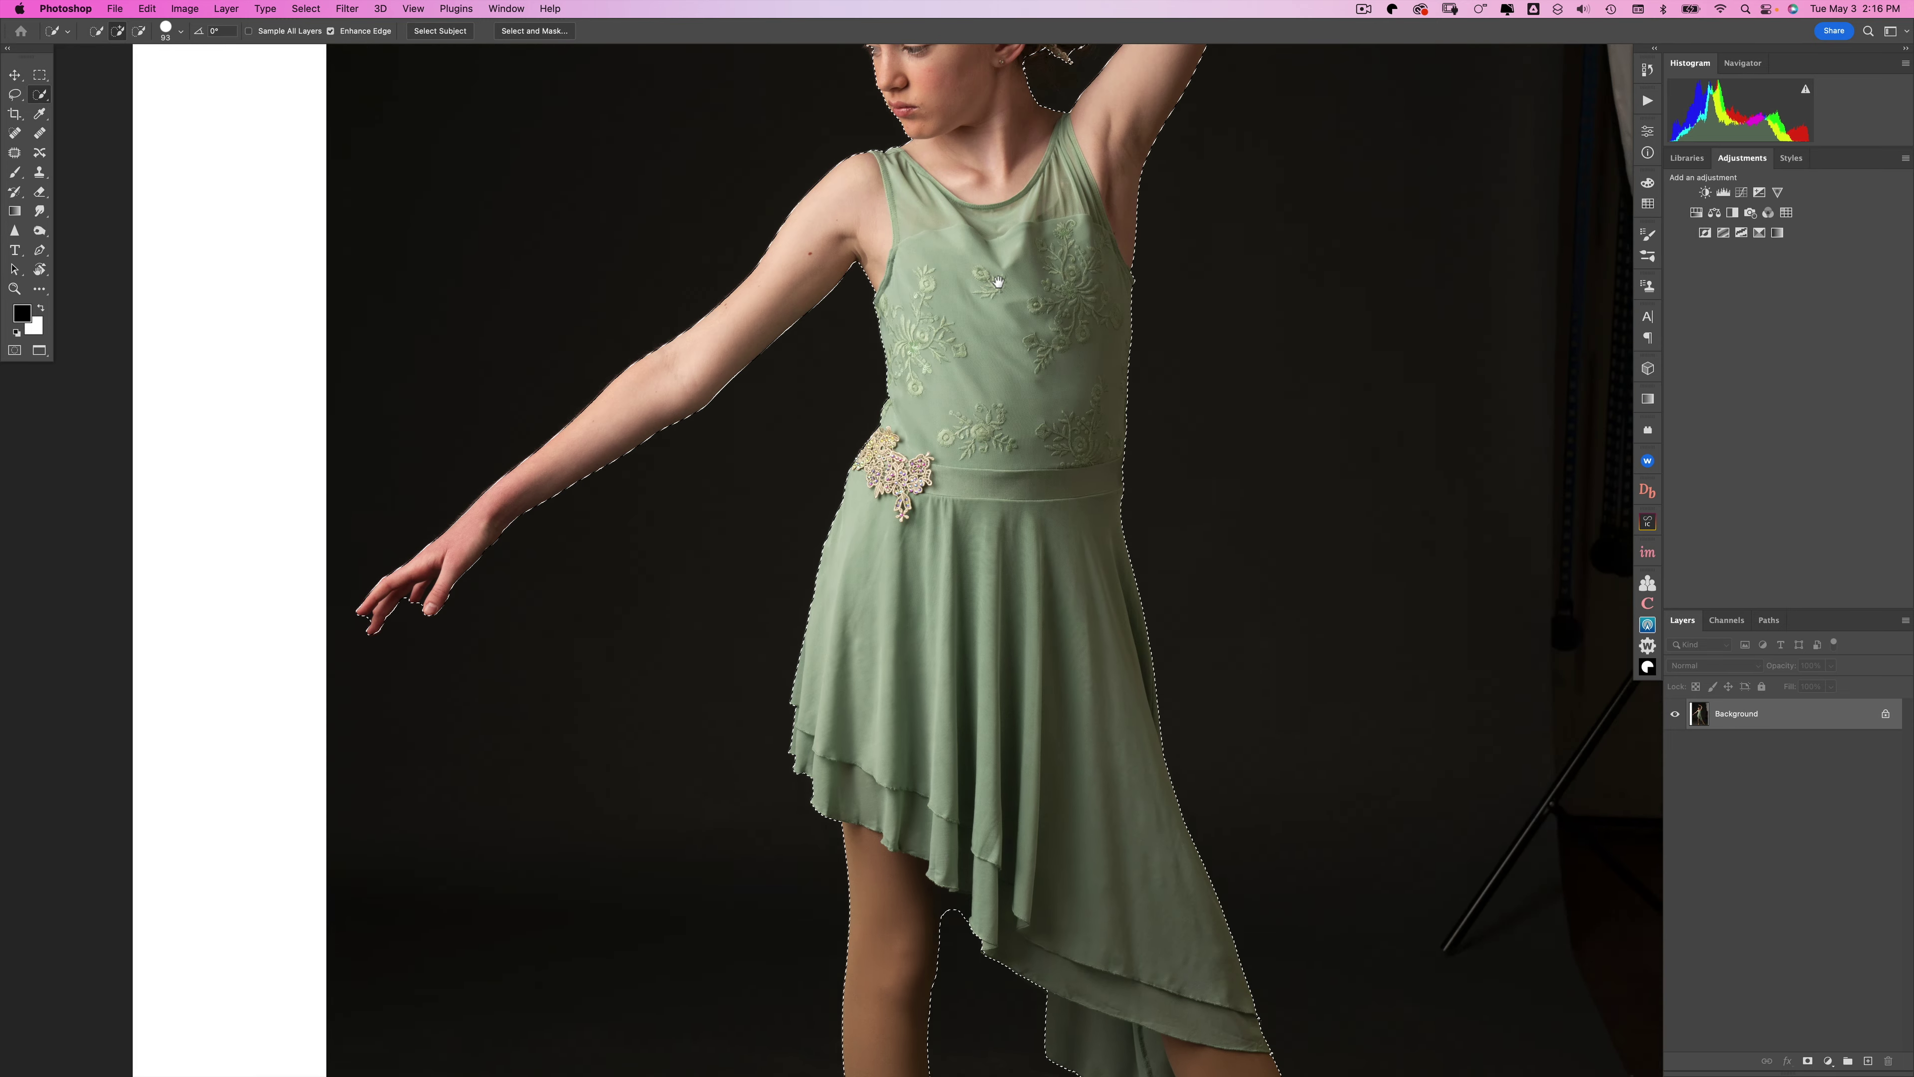
pyautogui.click(531, 30)
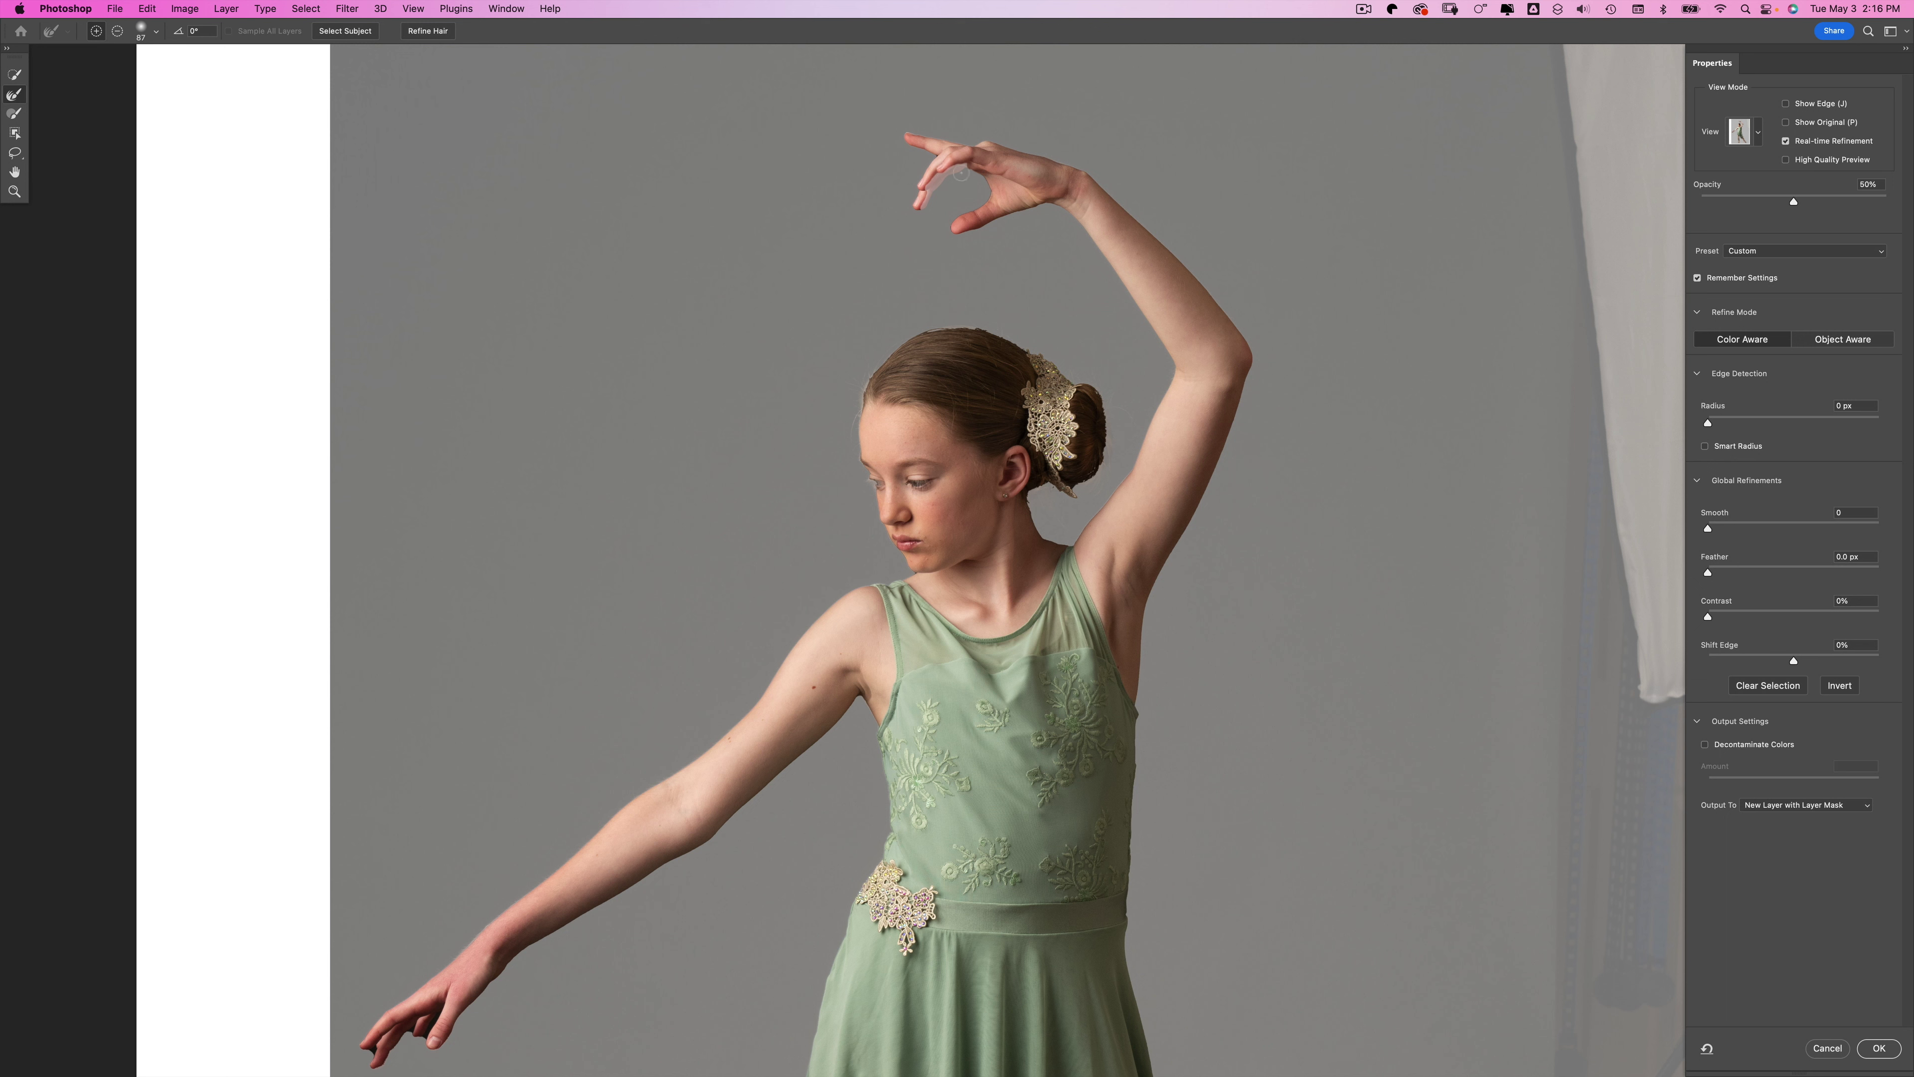
pyautogui.moveTo(934, 192); pyautogui.dragTo(927, 204)
pyautogui.scroll(3, 948, 159)
pyautogui.moveTo(947, 159); pyautogui.dragTo(952, 248)
pyautogui.press('b')
pyautogui.moveTo(958, 247); pyautogui.dragTo(908, 253)
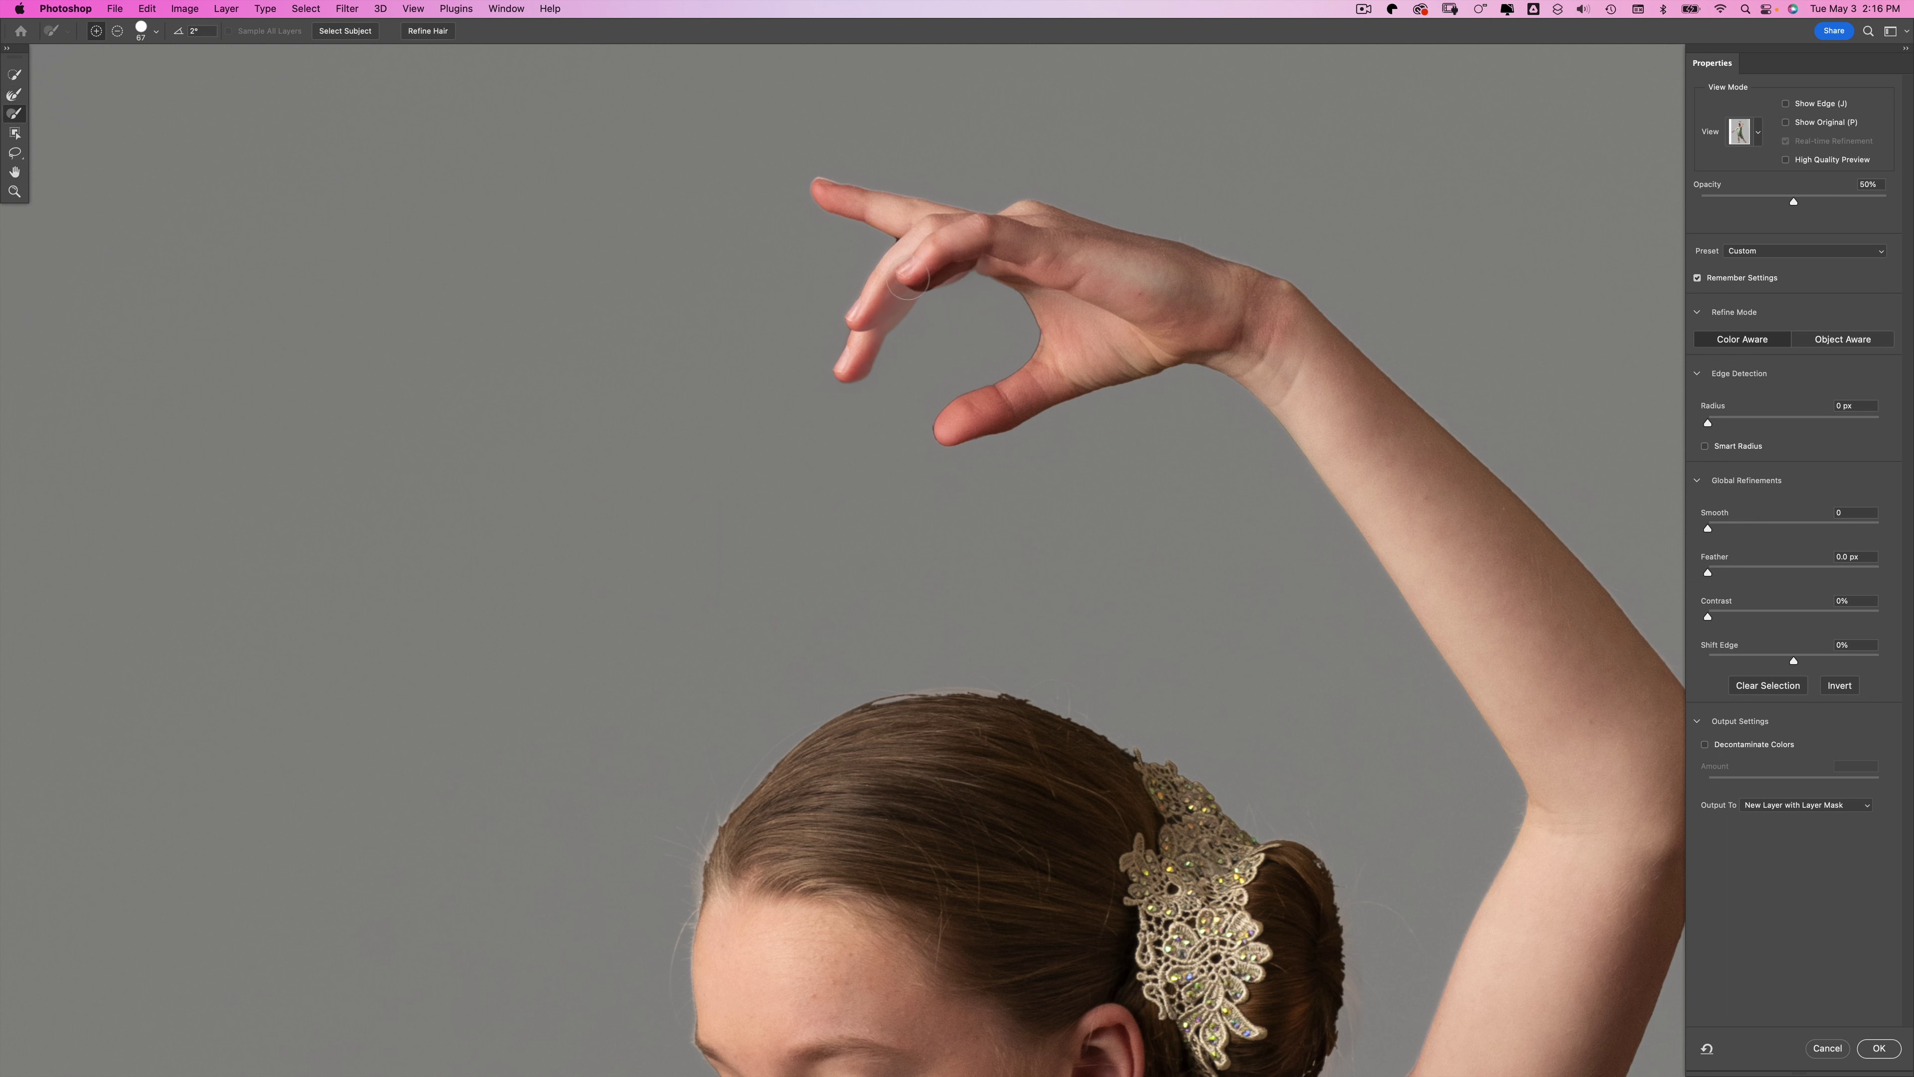
pyautogui.moveTo(887, 295); pyautogui.dragTo(869, 302)
# - Refine away the dark background between the lowered hand's fingers and restore the partly masked fingers with the Brush tool
pyautogui.moveTo(988, 638); pyautogui.dragTo(1041, 368)
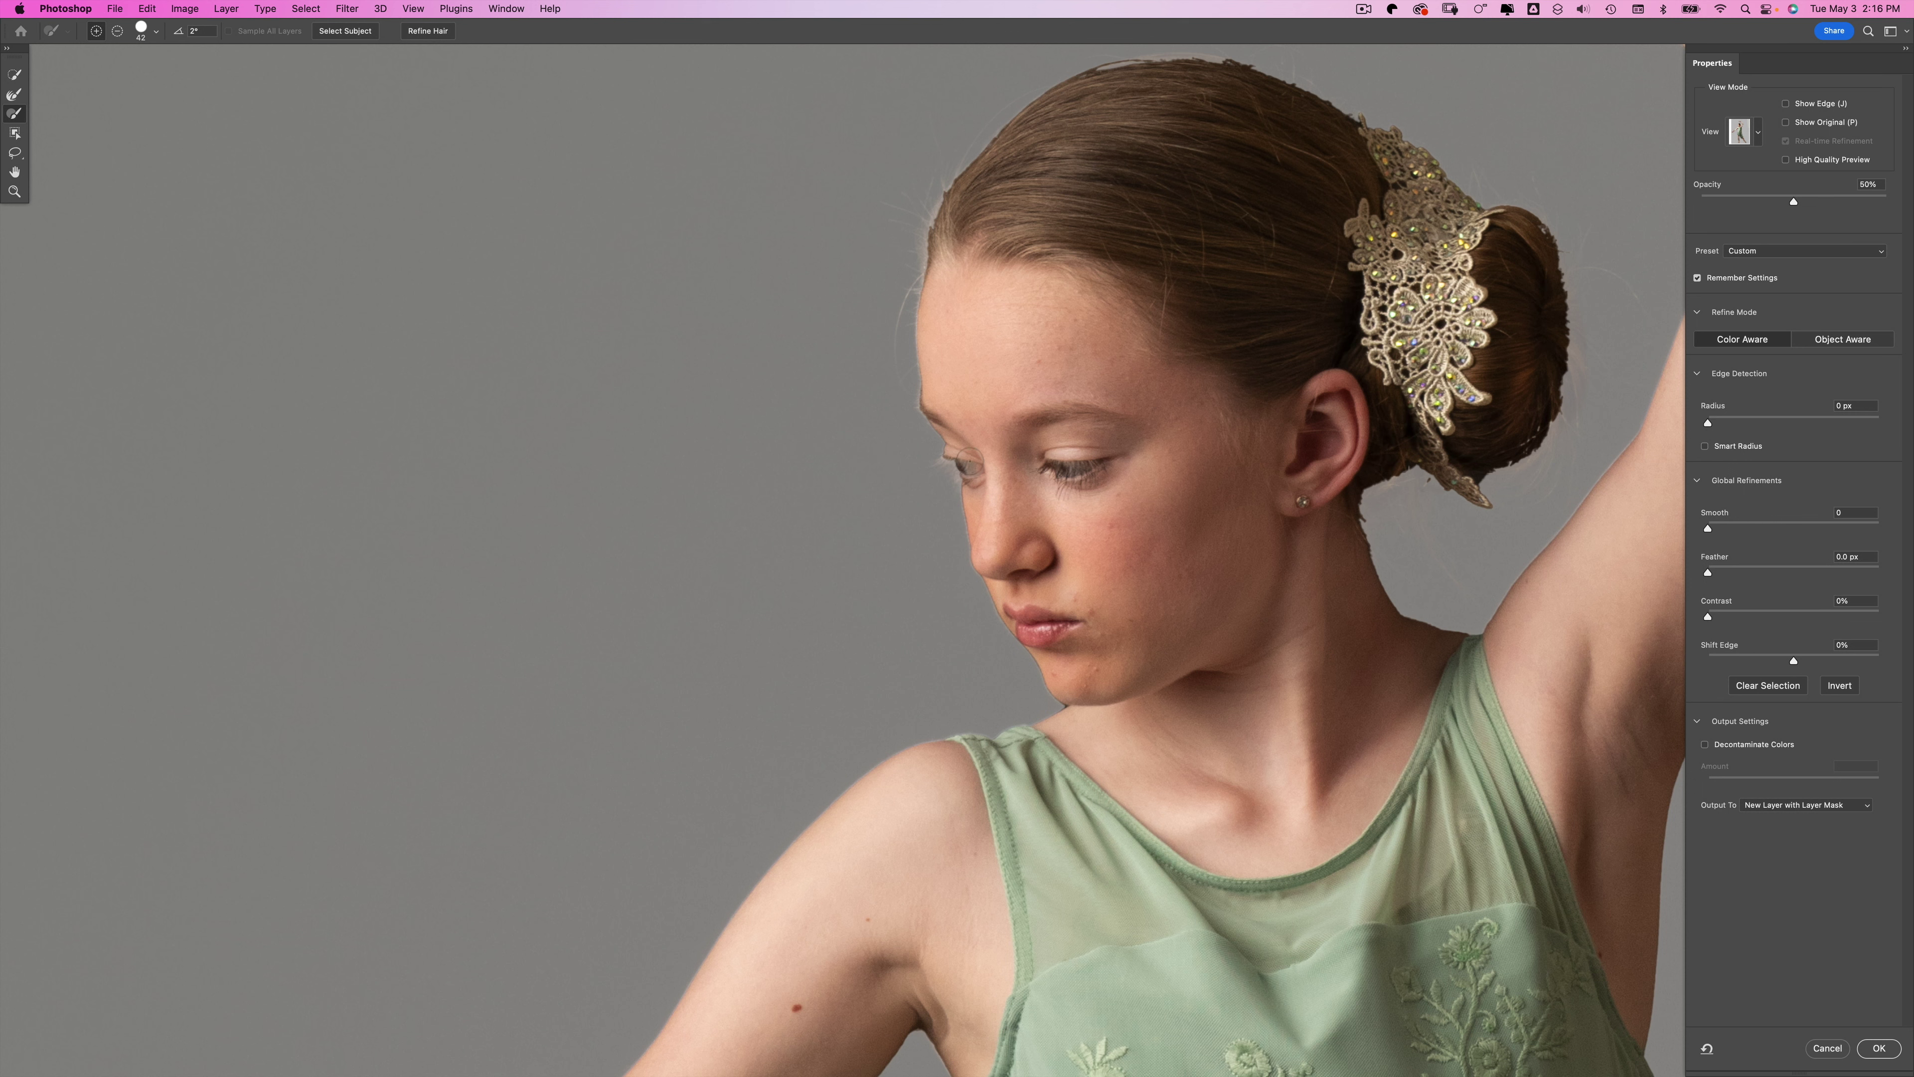
pyautogui.scroll(-15, 1060, 467)
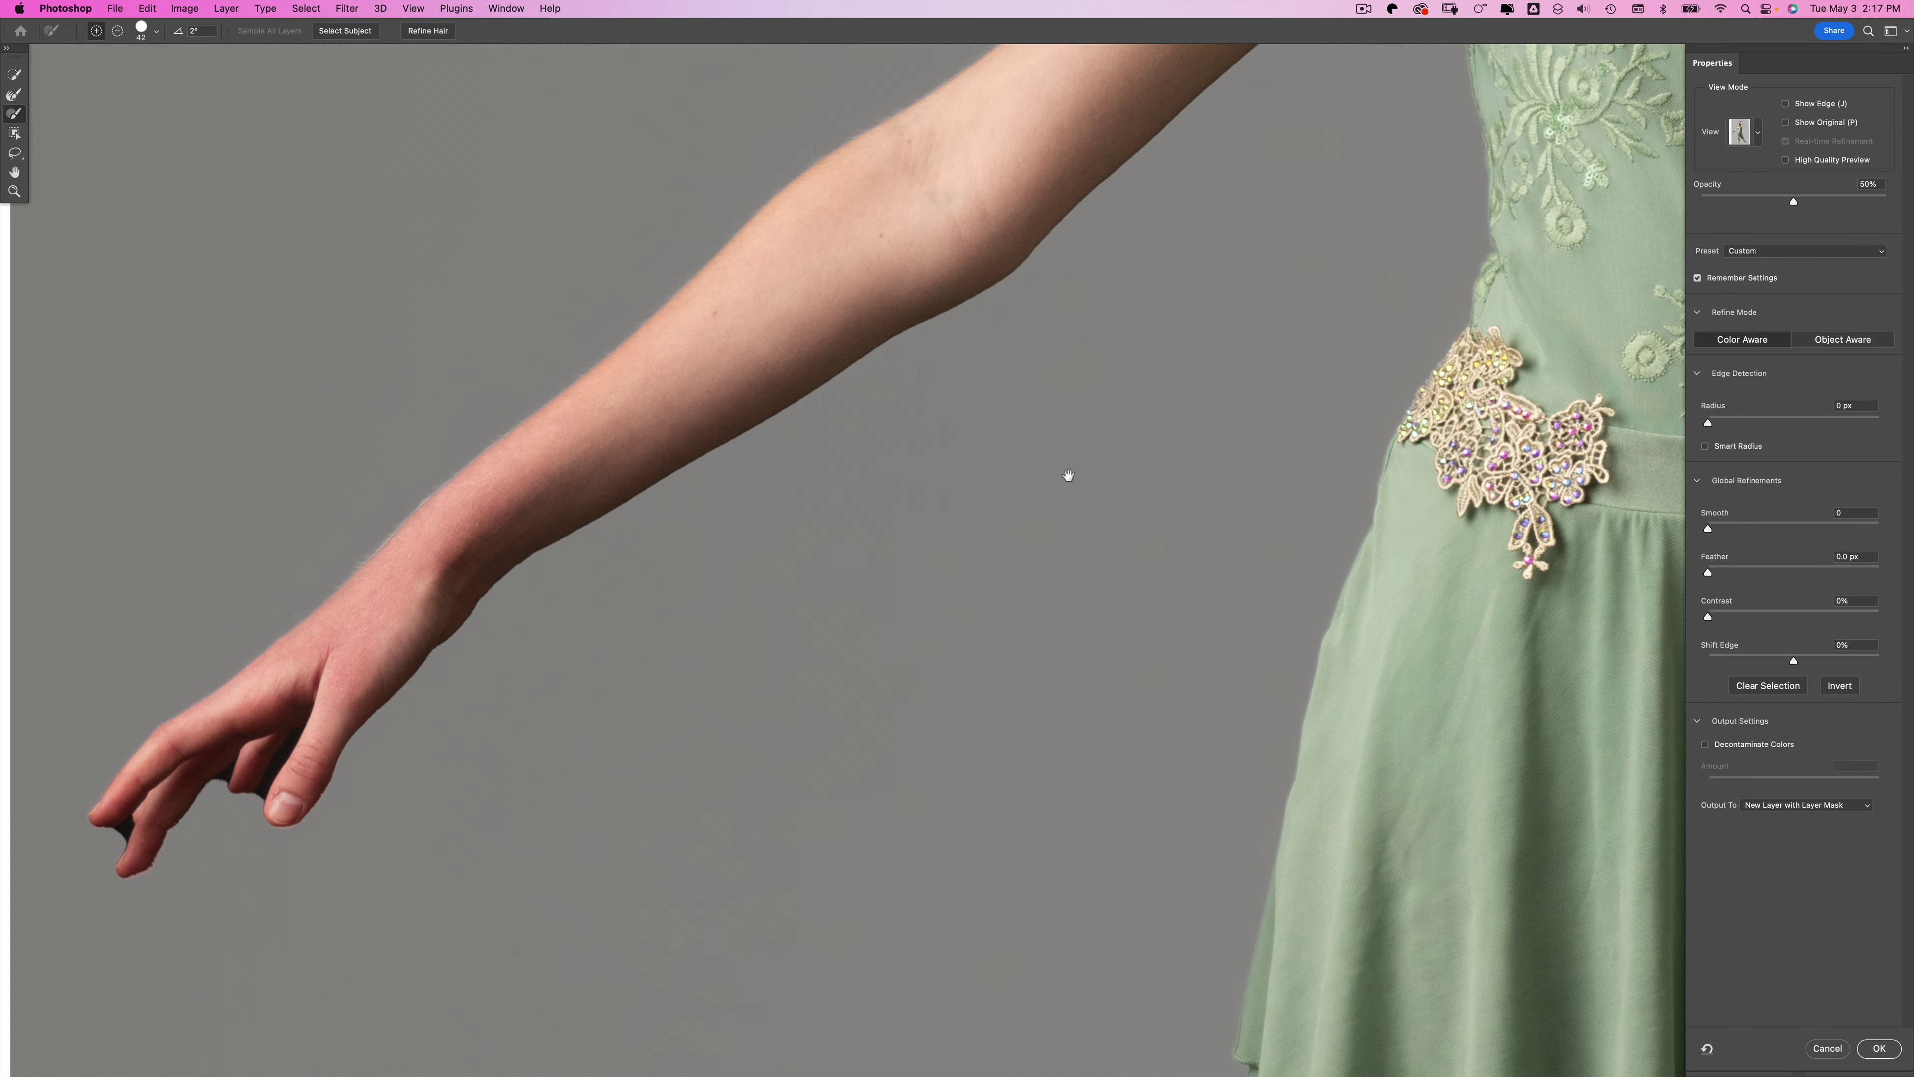
pyautogui.moveTo(1065, 474); pyautogui.dragTo(1673, 286)
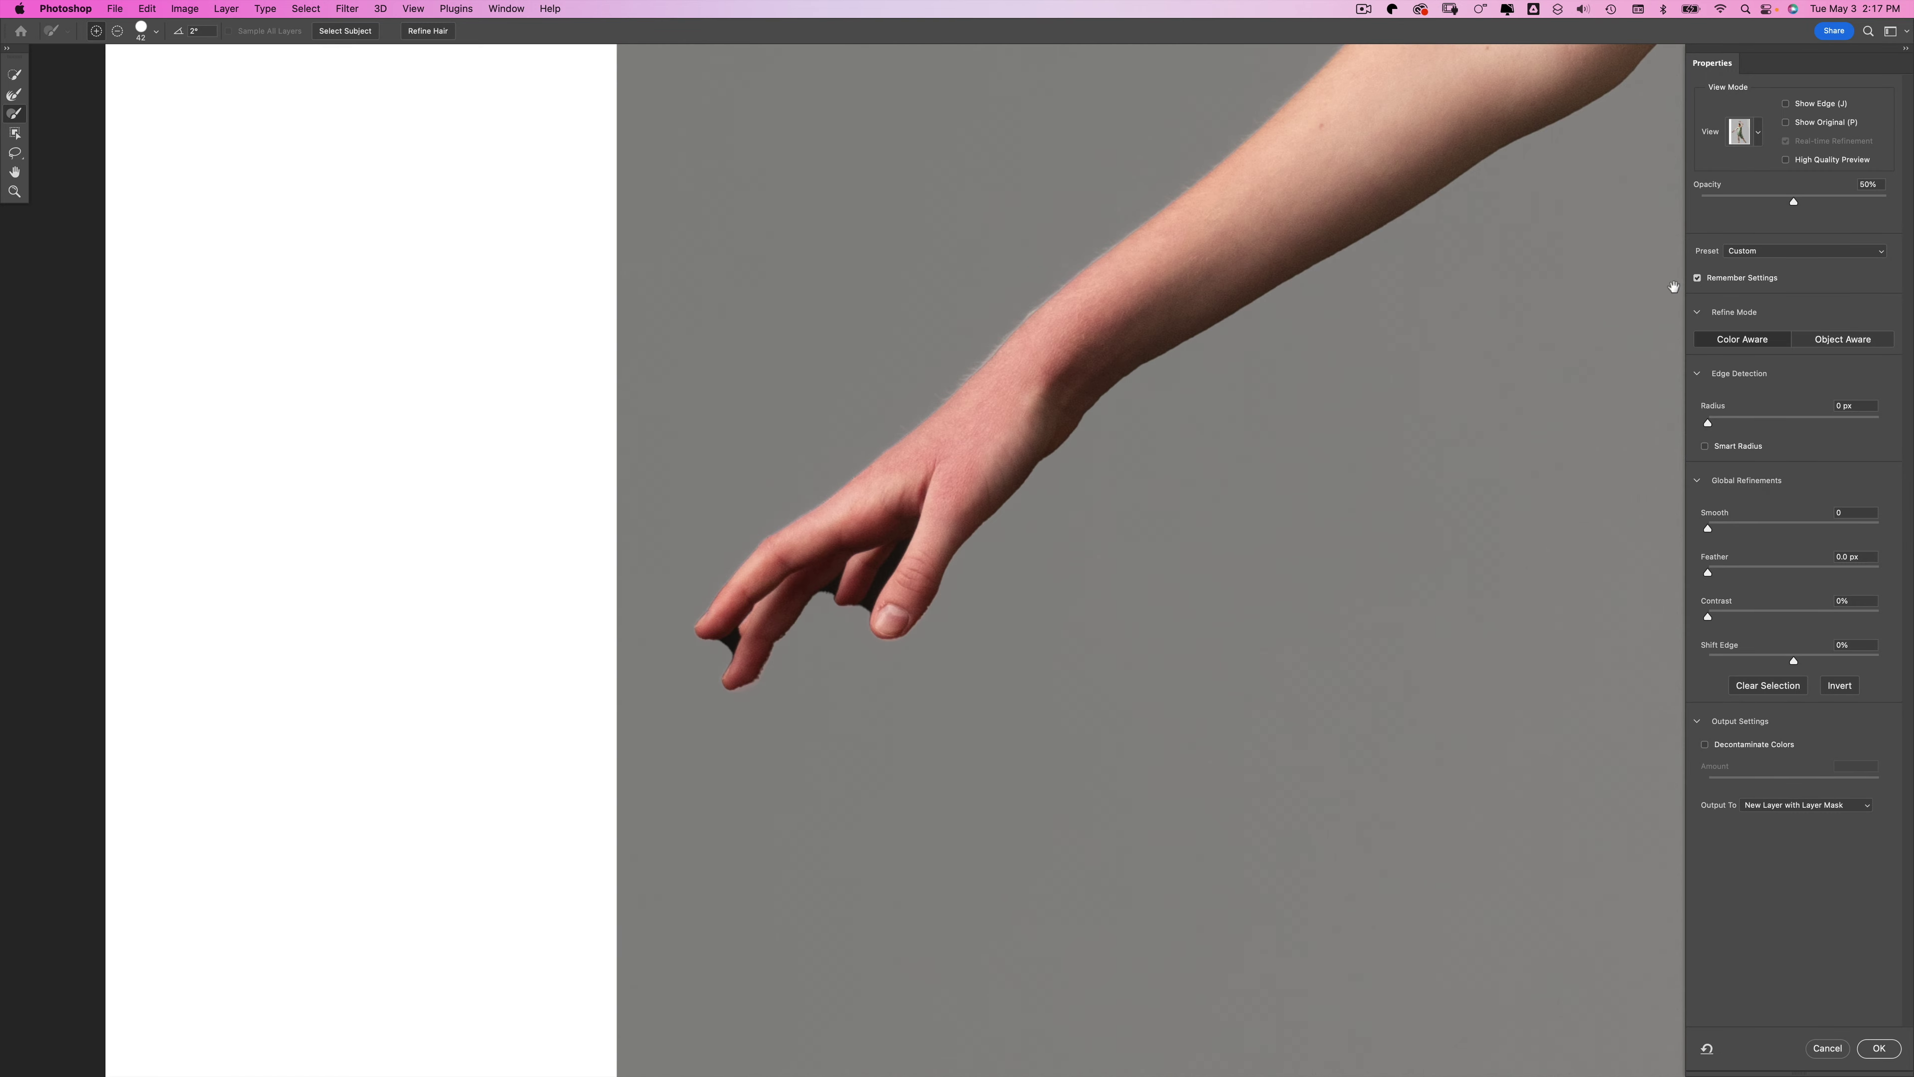
pyautogui.press('r')
pyautogui.moveTo(707, 632)
pyautogui.mouseDown()
pyautogui.moveTo(710, 650)
pyautogui.moveTo(734, 636)
pyautogui.mouseUp()
pyautogui.moveTo(848, 600)
pyautogui.mouseDown()
pyautogui.moveTo(814, 600)
pyautogui.moveTo(867, 595)
pyautogui.moveTo(892, 549)
pyautogui.moveTo(869, 607)
pyautogui.mouseUp()
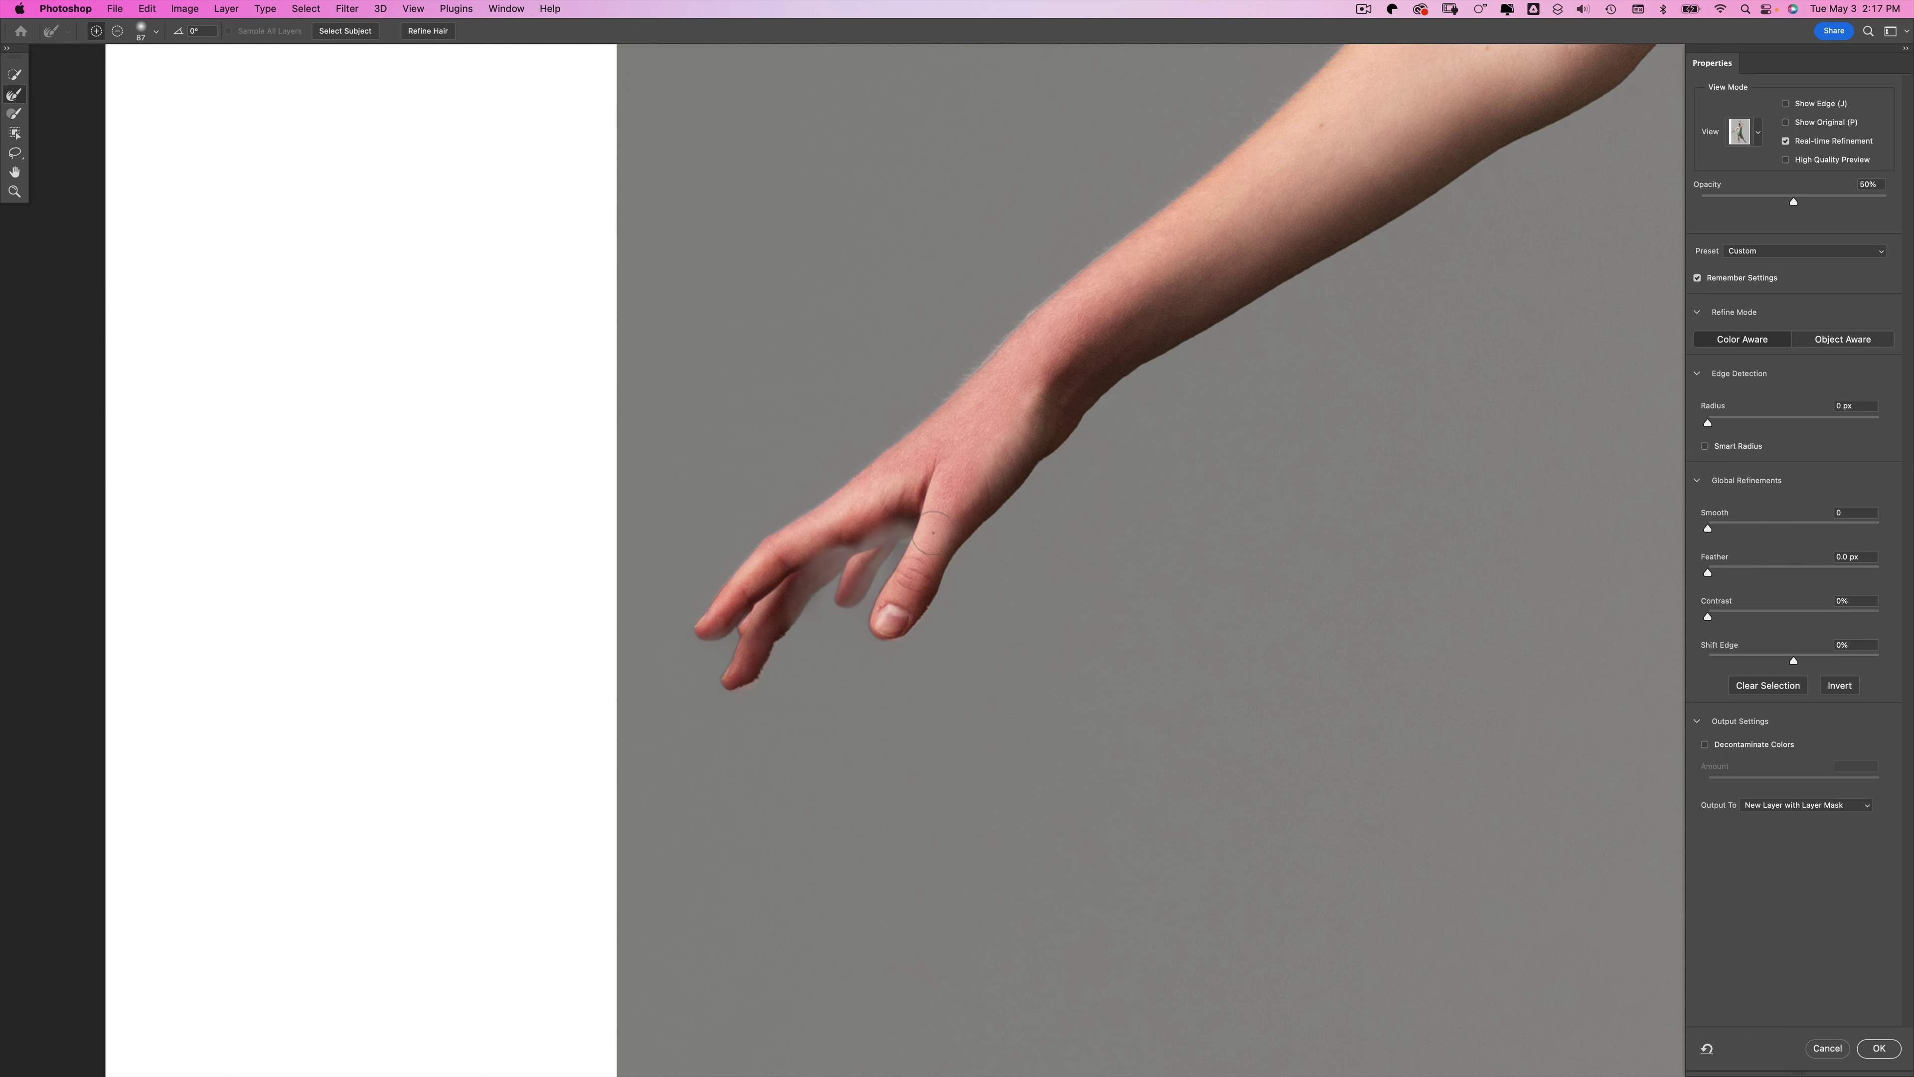
pyautogui.press('b')
pyautogui.moveTo(907, 521)
pyautogui.mouseDown()
pyautogui.moveTo(846, 546)
pyautogui.moveTo(764, 628)
pyautogui.mouseUp()
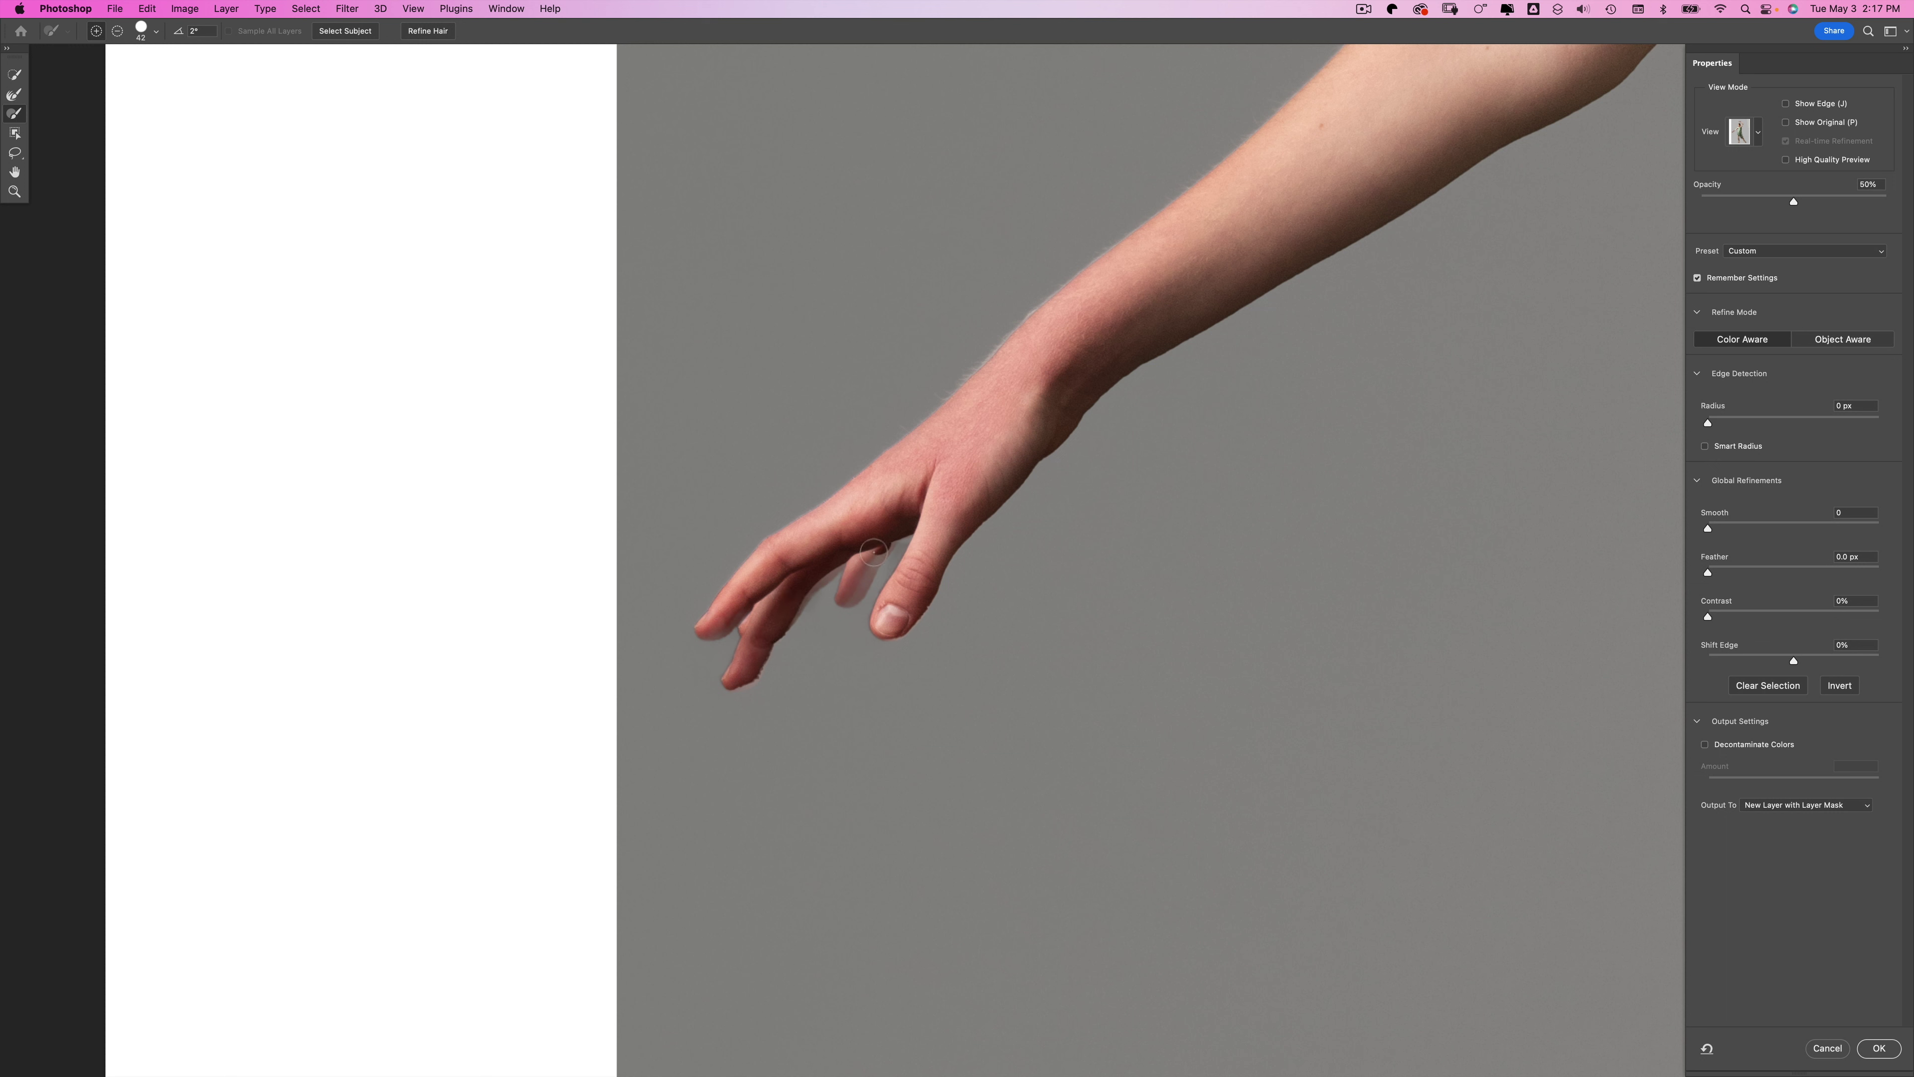
pyautogui.moveTo(871, 564)
pyautogui.mouseDown()
pyautogui.moveTo(852, 600)
pyautogui.moveTo(894, 534)
pyautogui.moveTo(763, 634)
pyautogui.mouseUp()
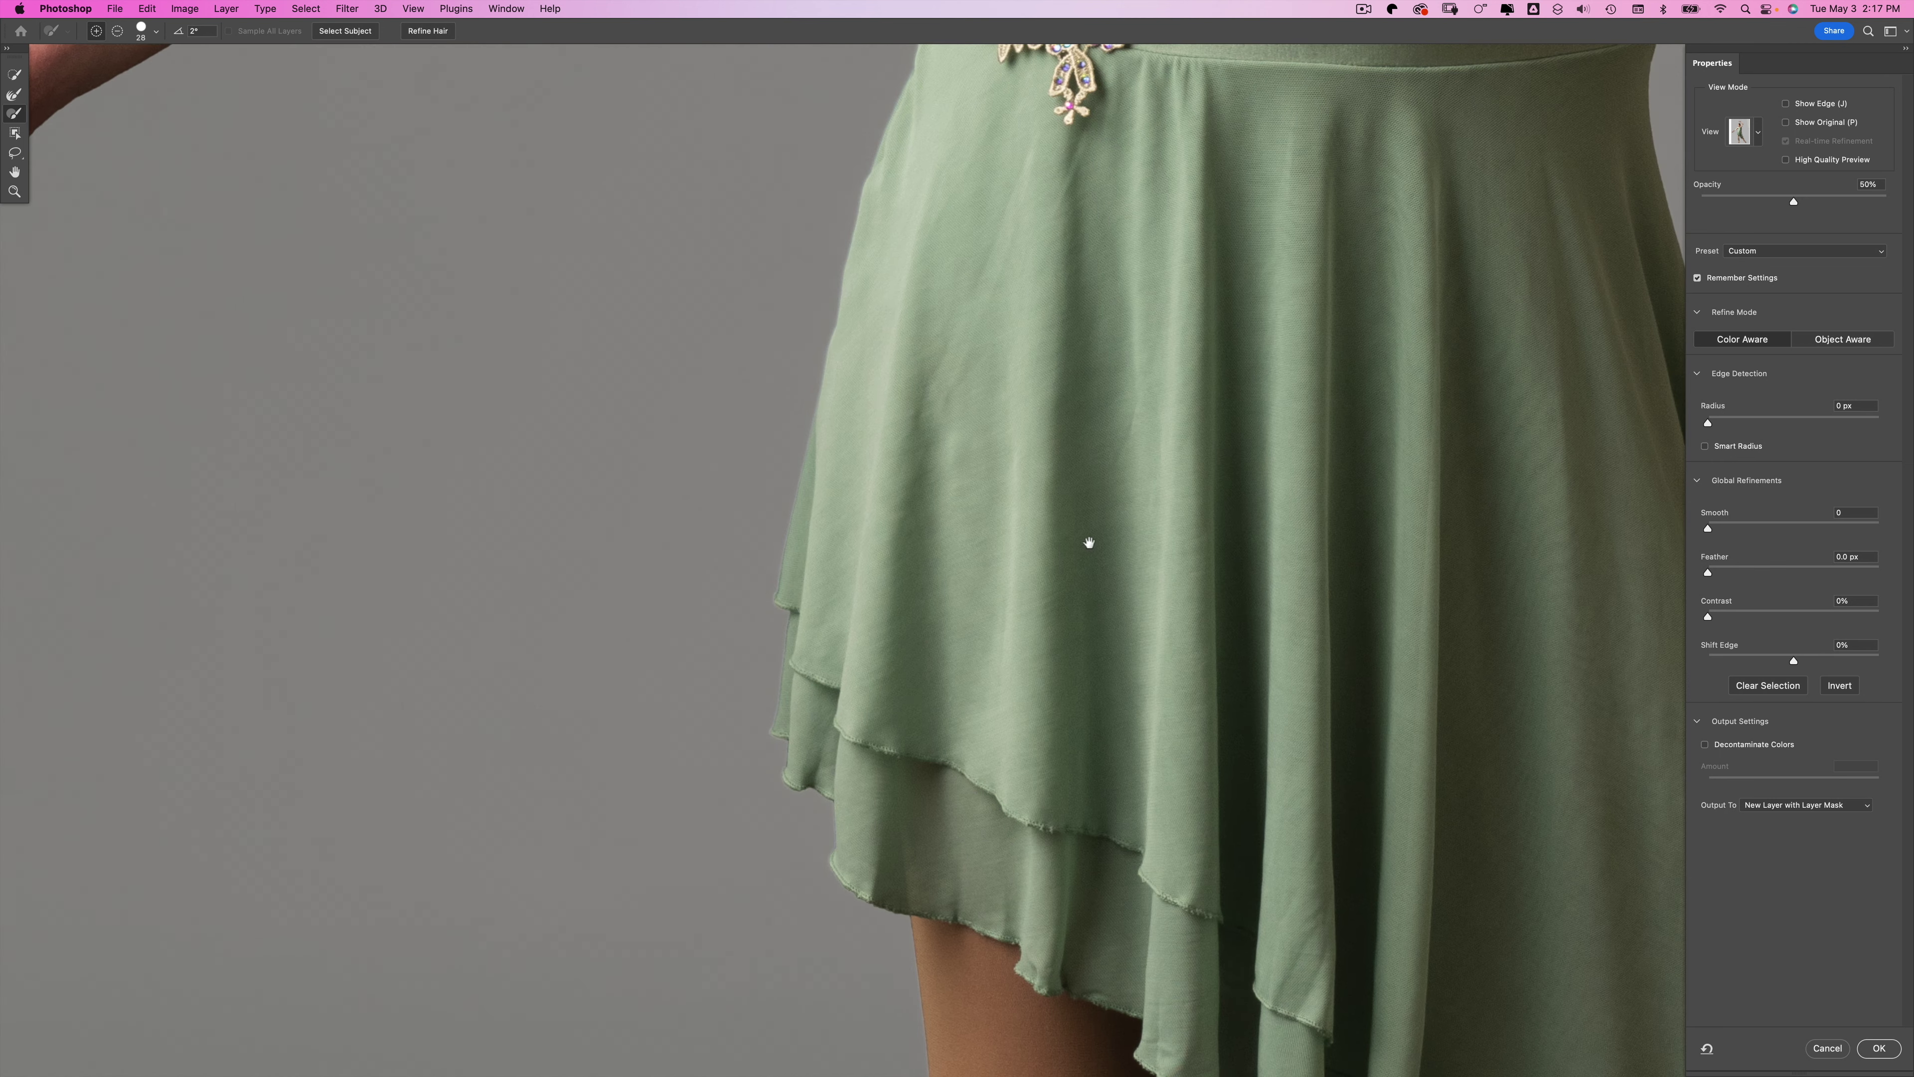
# - Refine the selection edge along the underside of the extended foot's shoe and output the cut-out to a new layer with layer mask
pyautogui.moveTo(919, 458); pyautogui.dragTo(844, 21)
pyautogui.moveTo(1111, 701); pyautogui.dragTo(1124, 17)
pyautogui.moveTo(1104, 799); pyautogui.dragTo(184, 257)
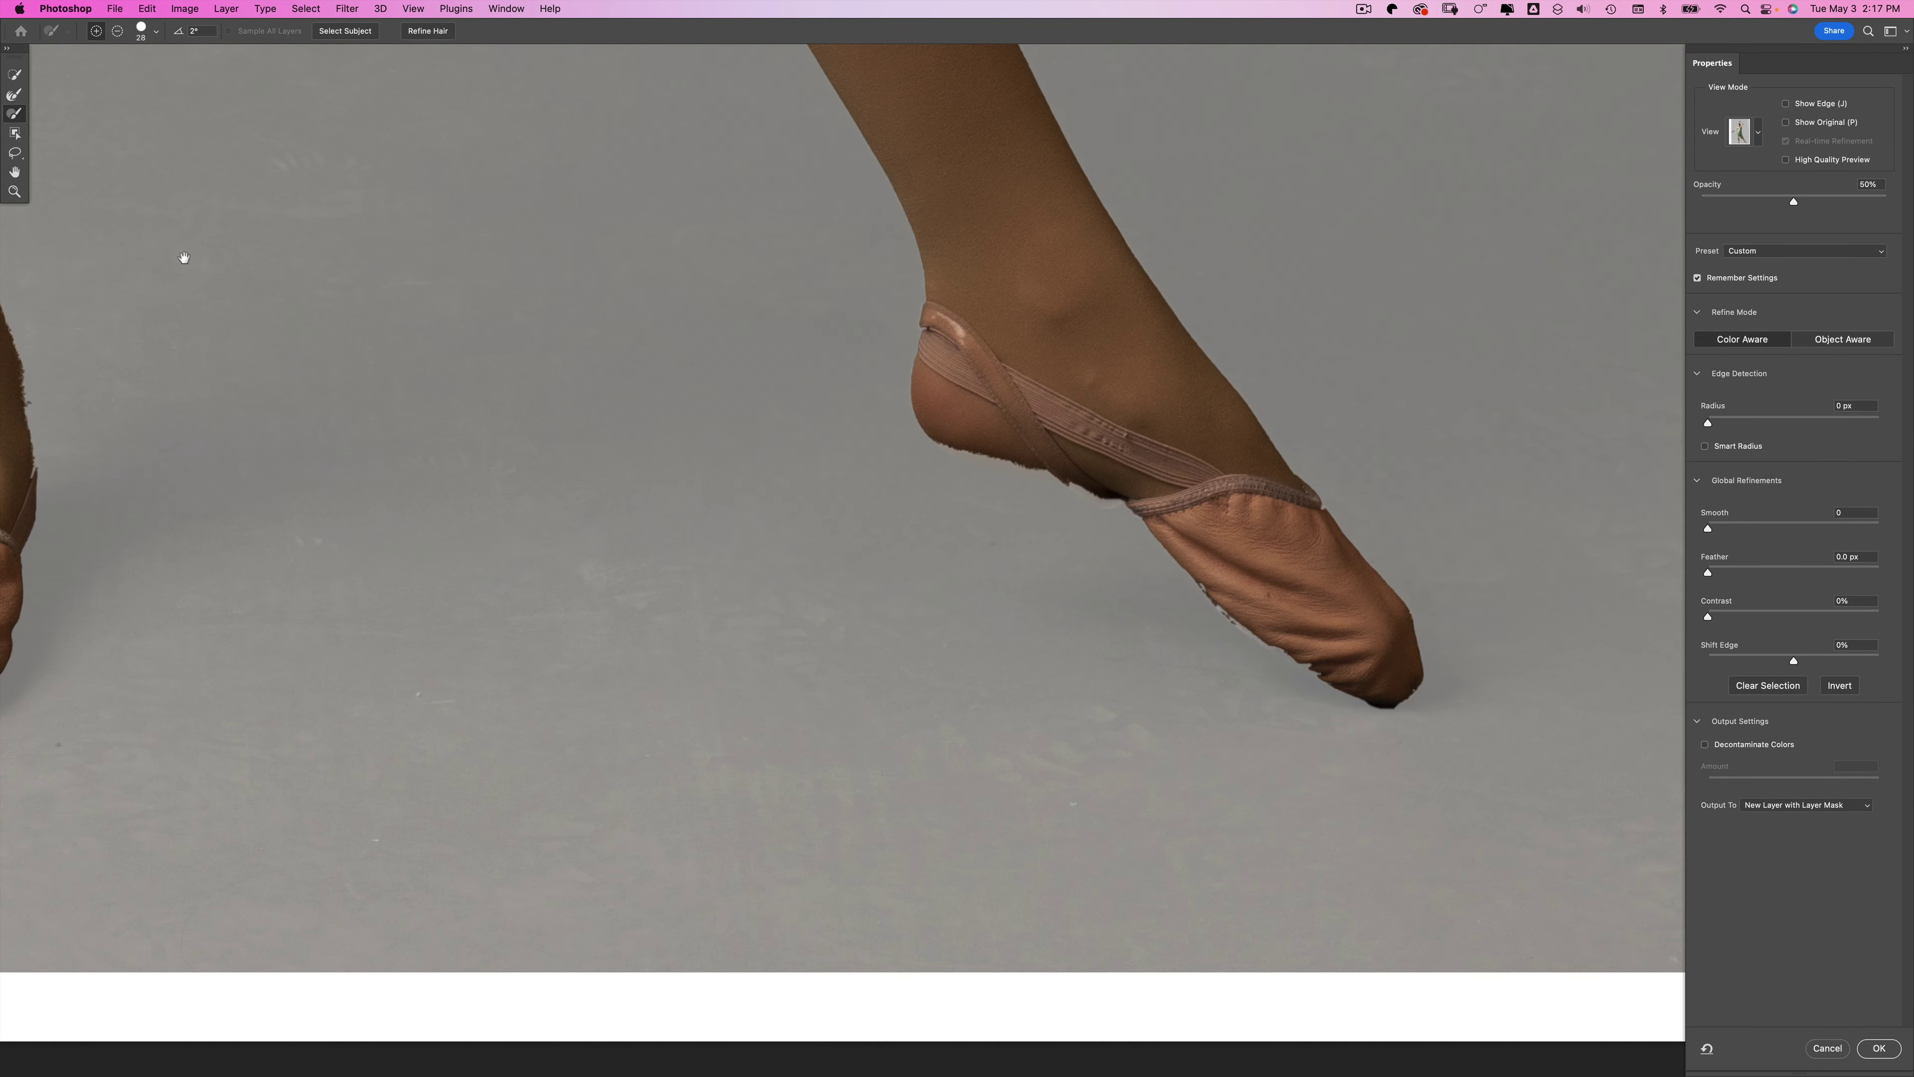
pyautogui.moveTo(466, 233); pyautogui.dragTo(464, 243)
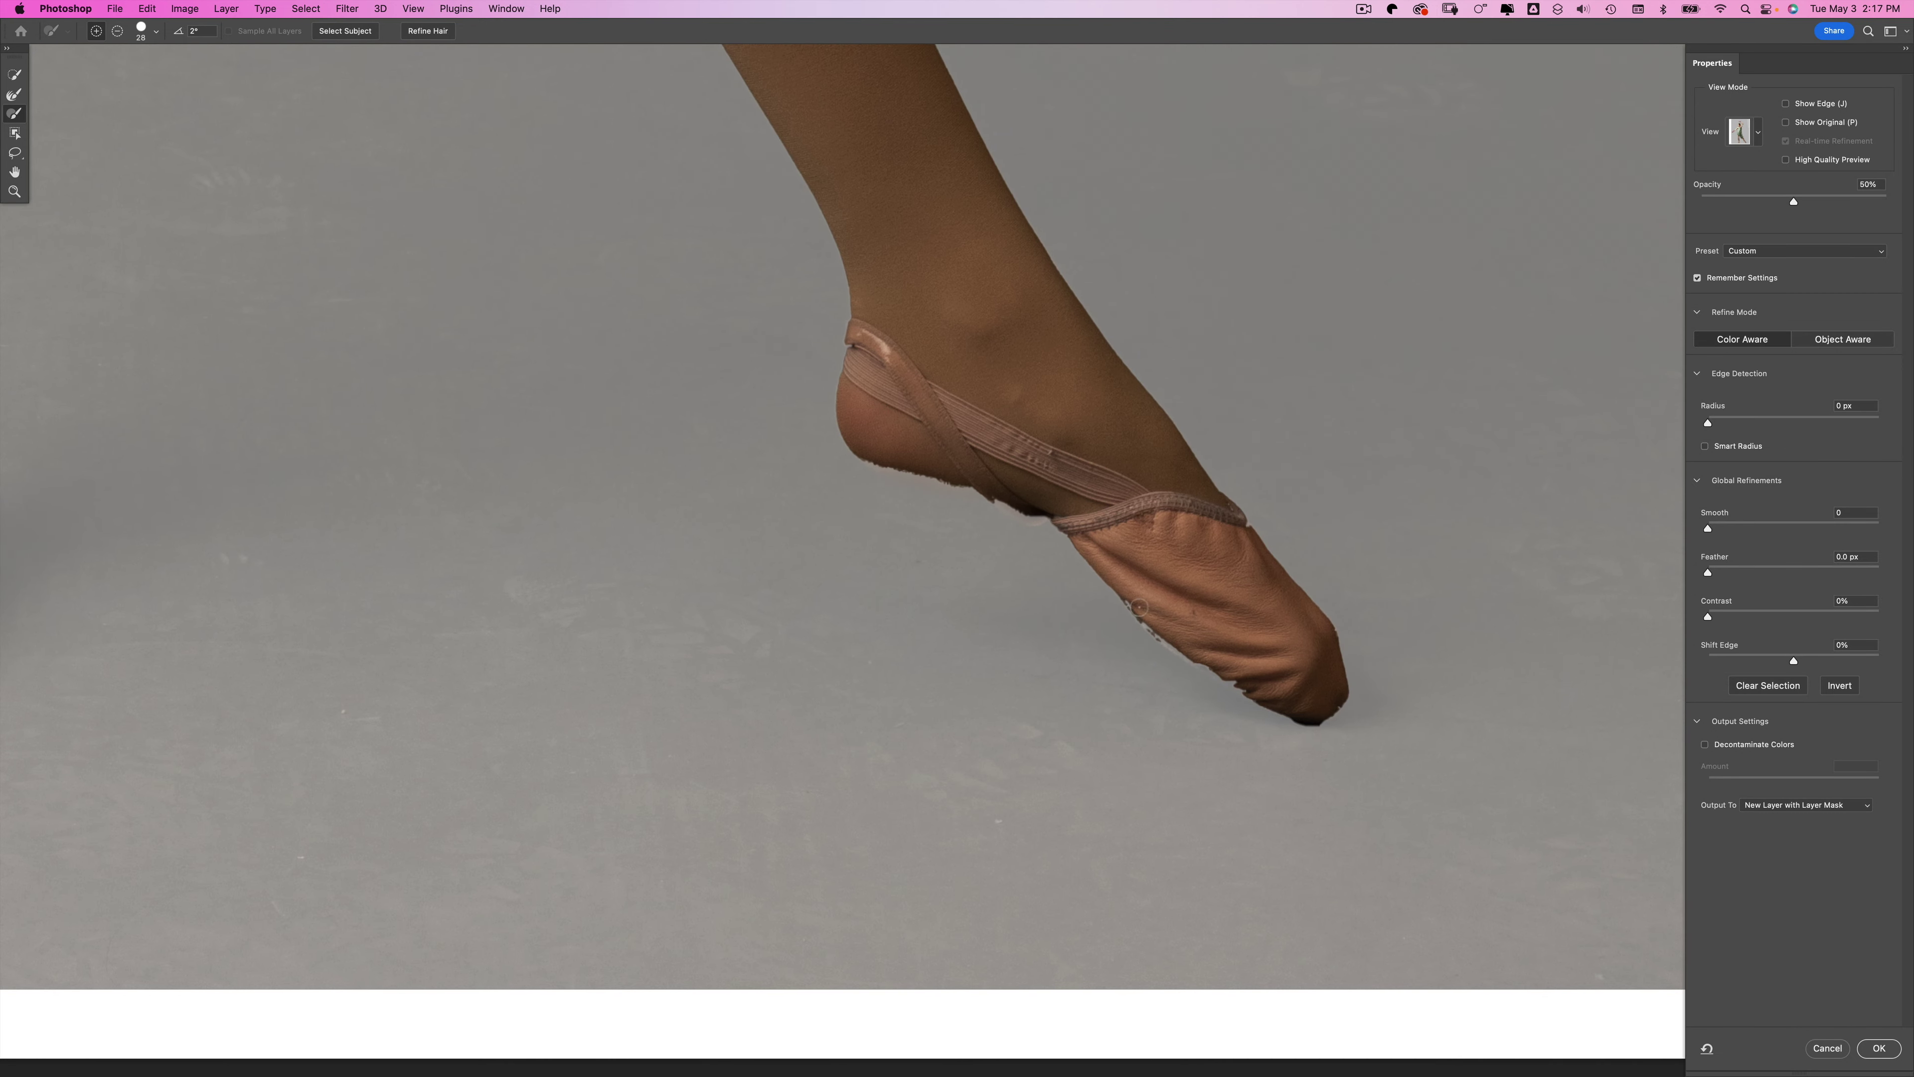
pyautogui.moveTo(1134, 599); pyautogui.dragTo(1282, 697)
pyautogui.moveTo(863, 450)
pyautogui.mouseDown()
pyautogui.moveTo(869, 450)
pyautogui.moveTo(1105, 552)
pyautogui.mouseUp()
pyautogui.press('super+0')
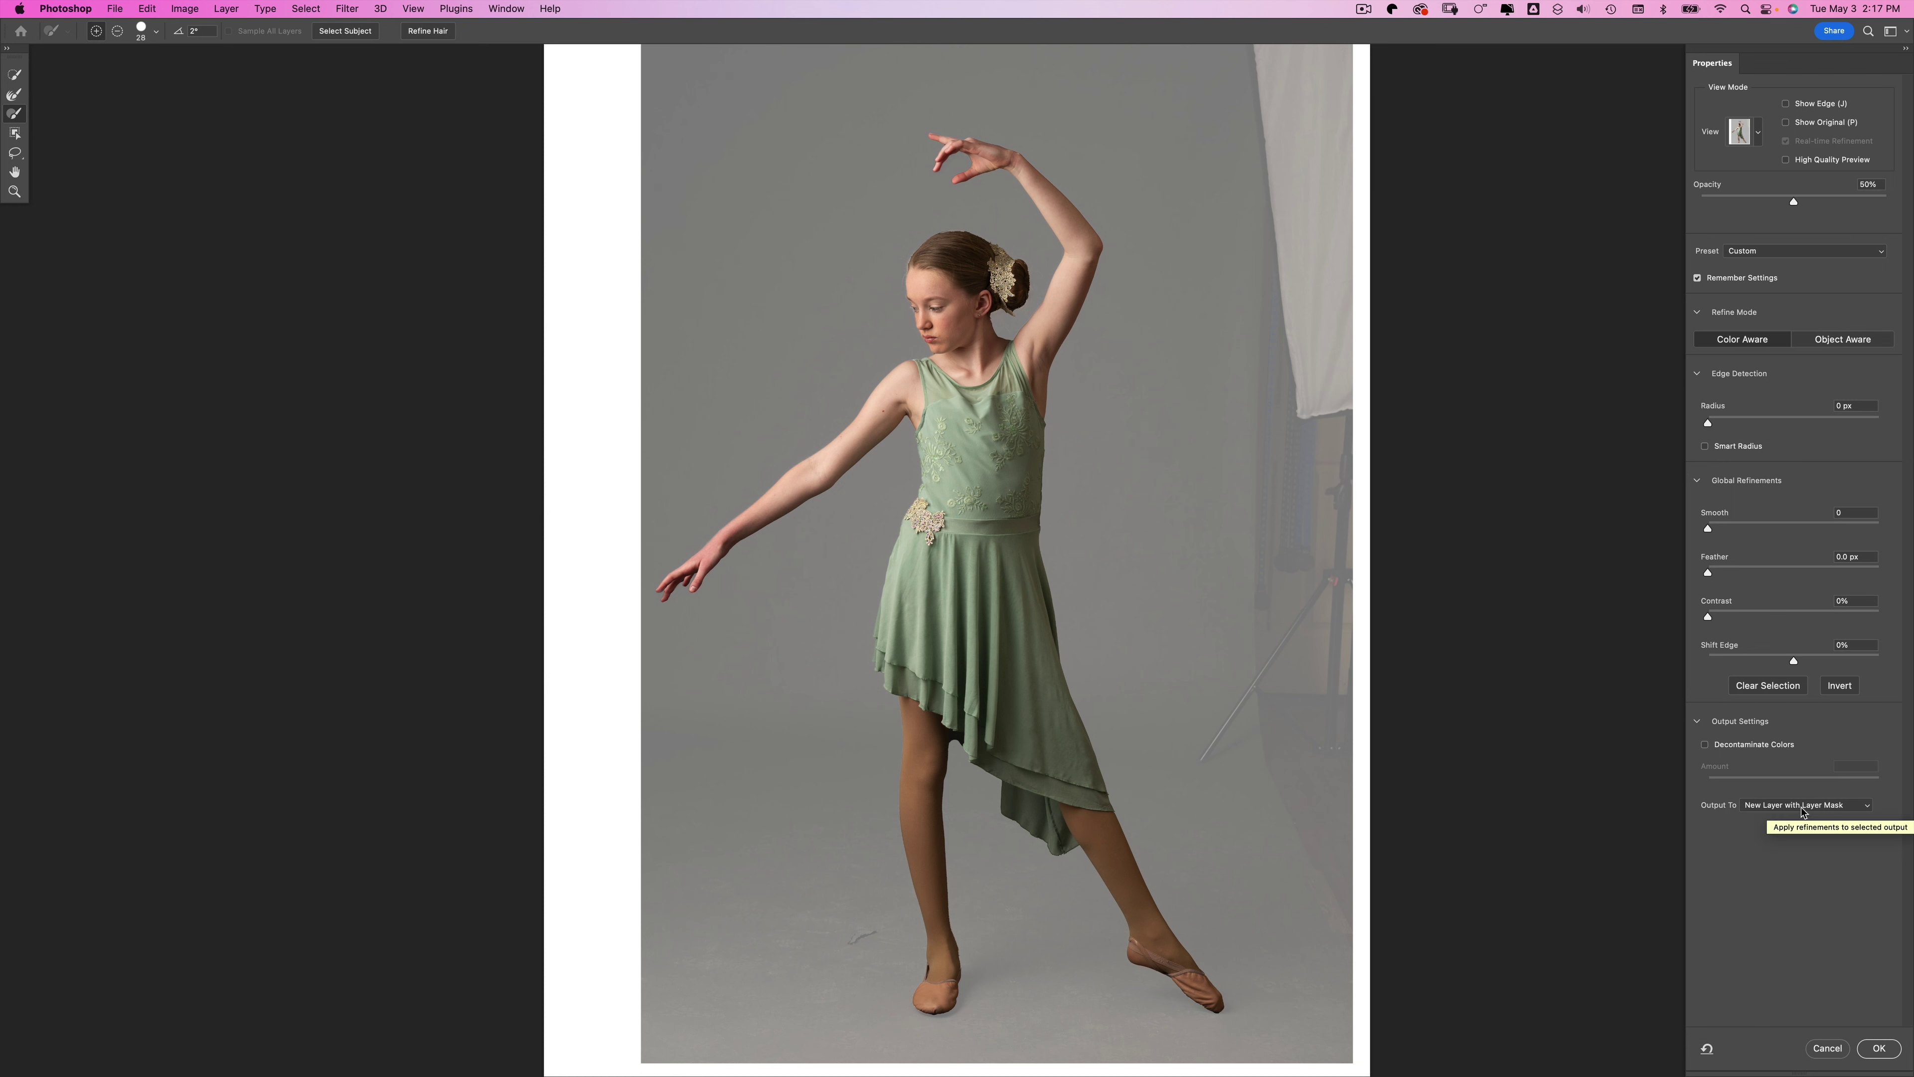
pyautogui.click(1877, 1048)
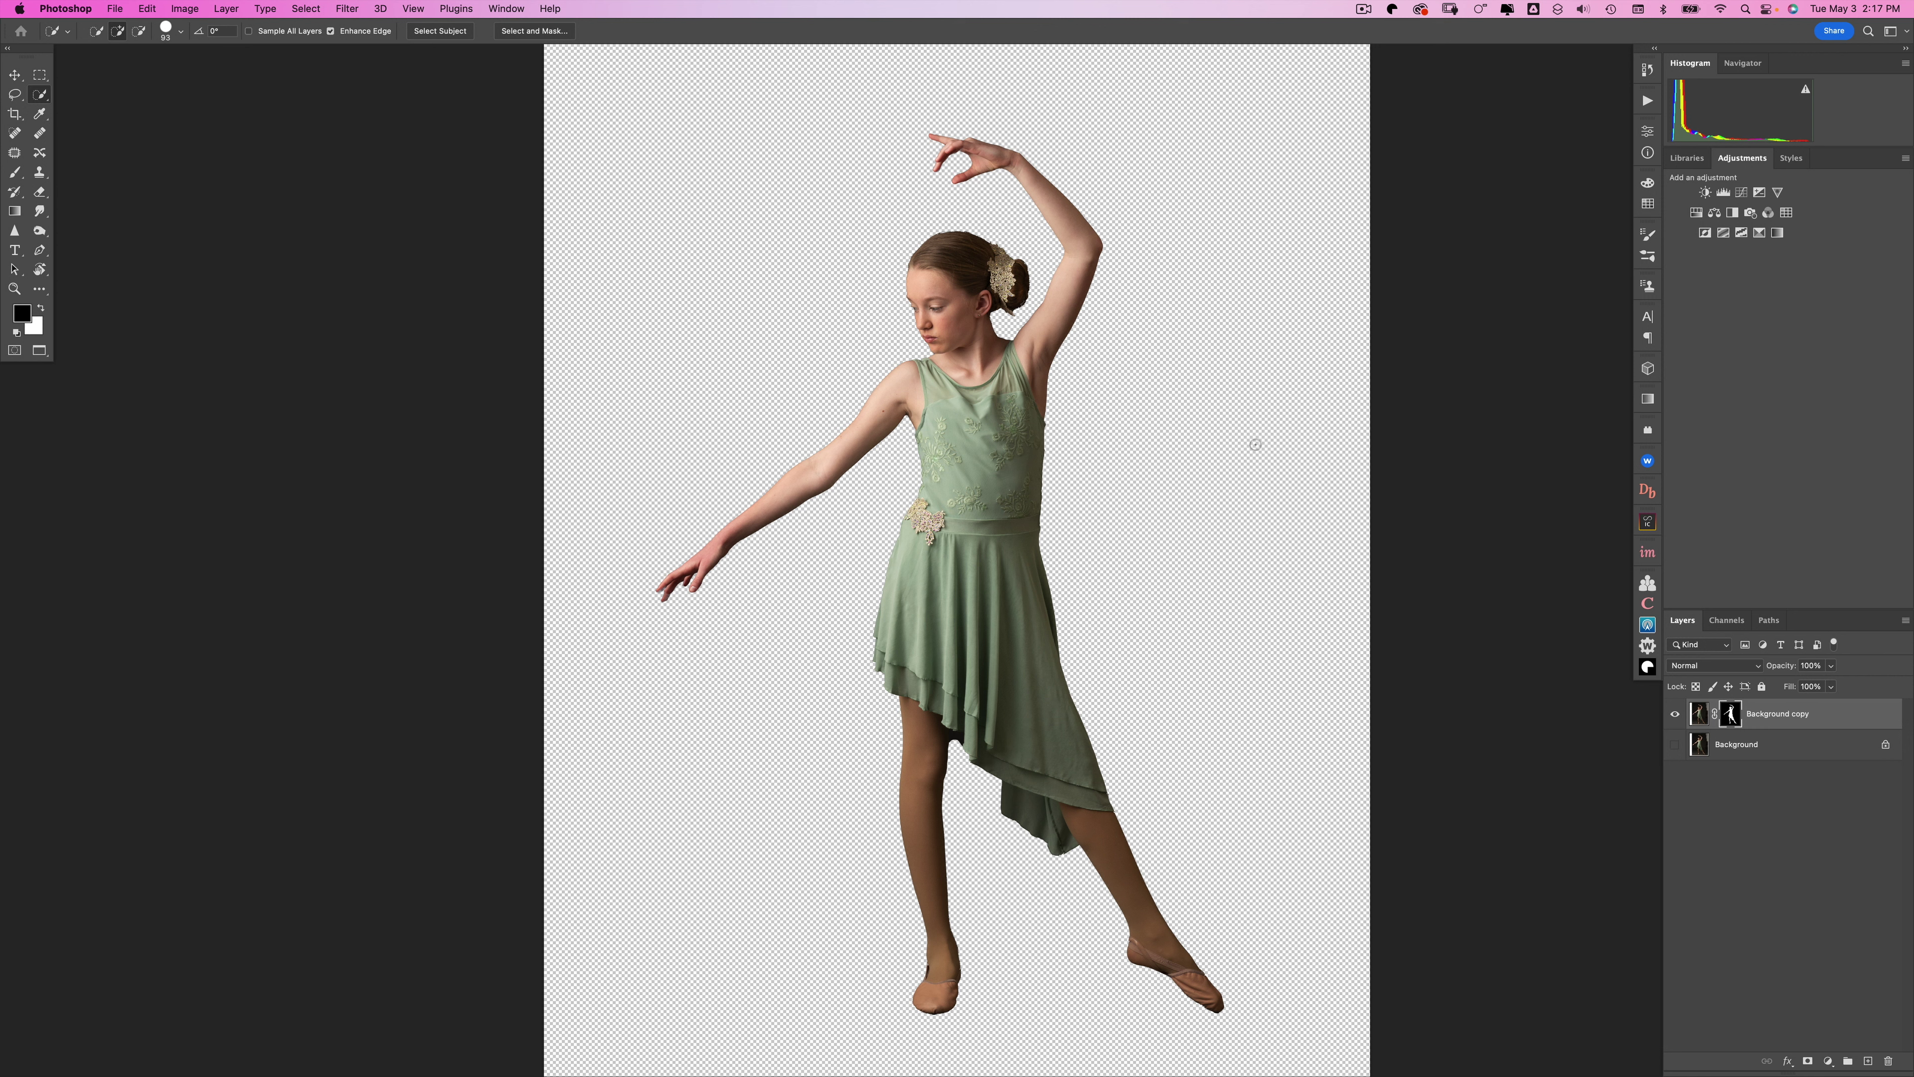
# - Sample a light green from the dress, switch to Adobe Color in Safari, and set the theme's base color to #b1bca8
pyautogui.press('b')
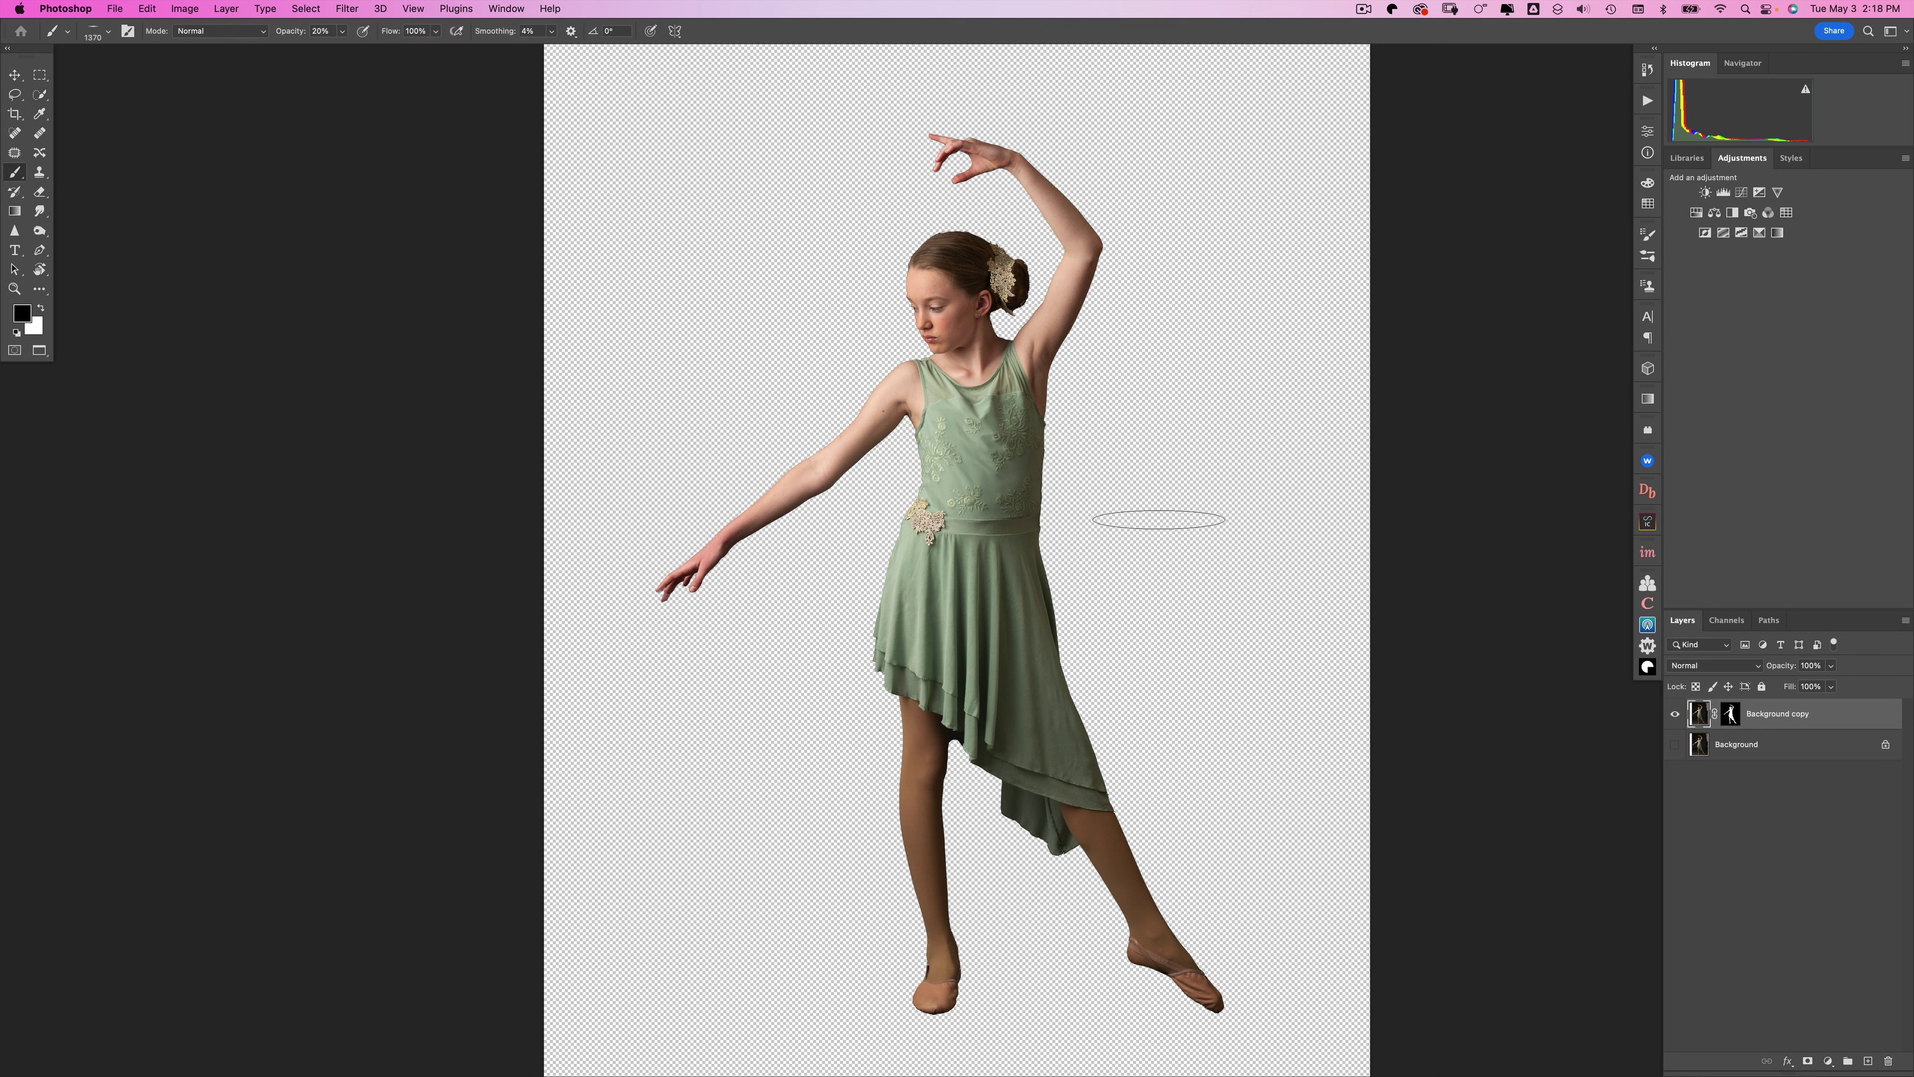
pyautogui.keyDown('alt'); pyautogui.click(950, 613); pyautogui.keyUp('alt')
pyautogui.click(22, 313)
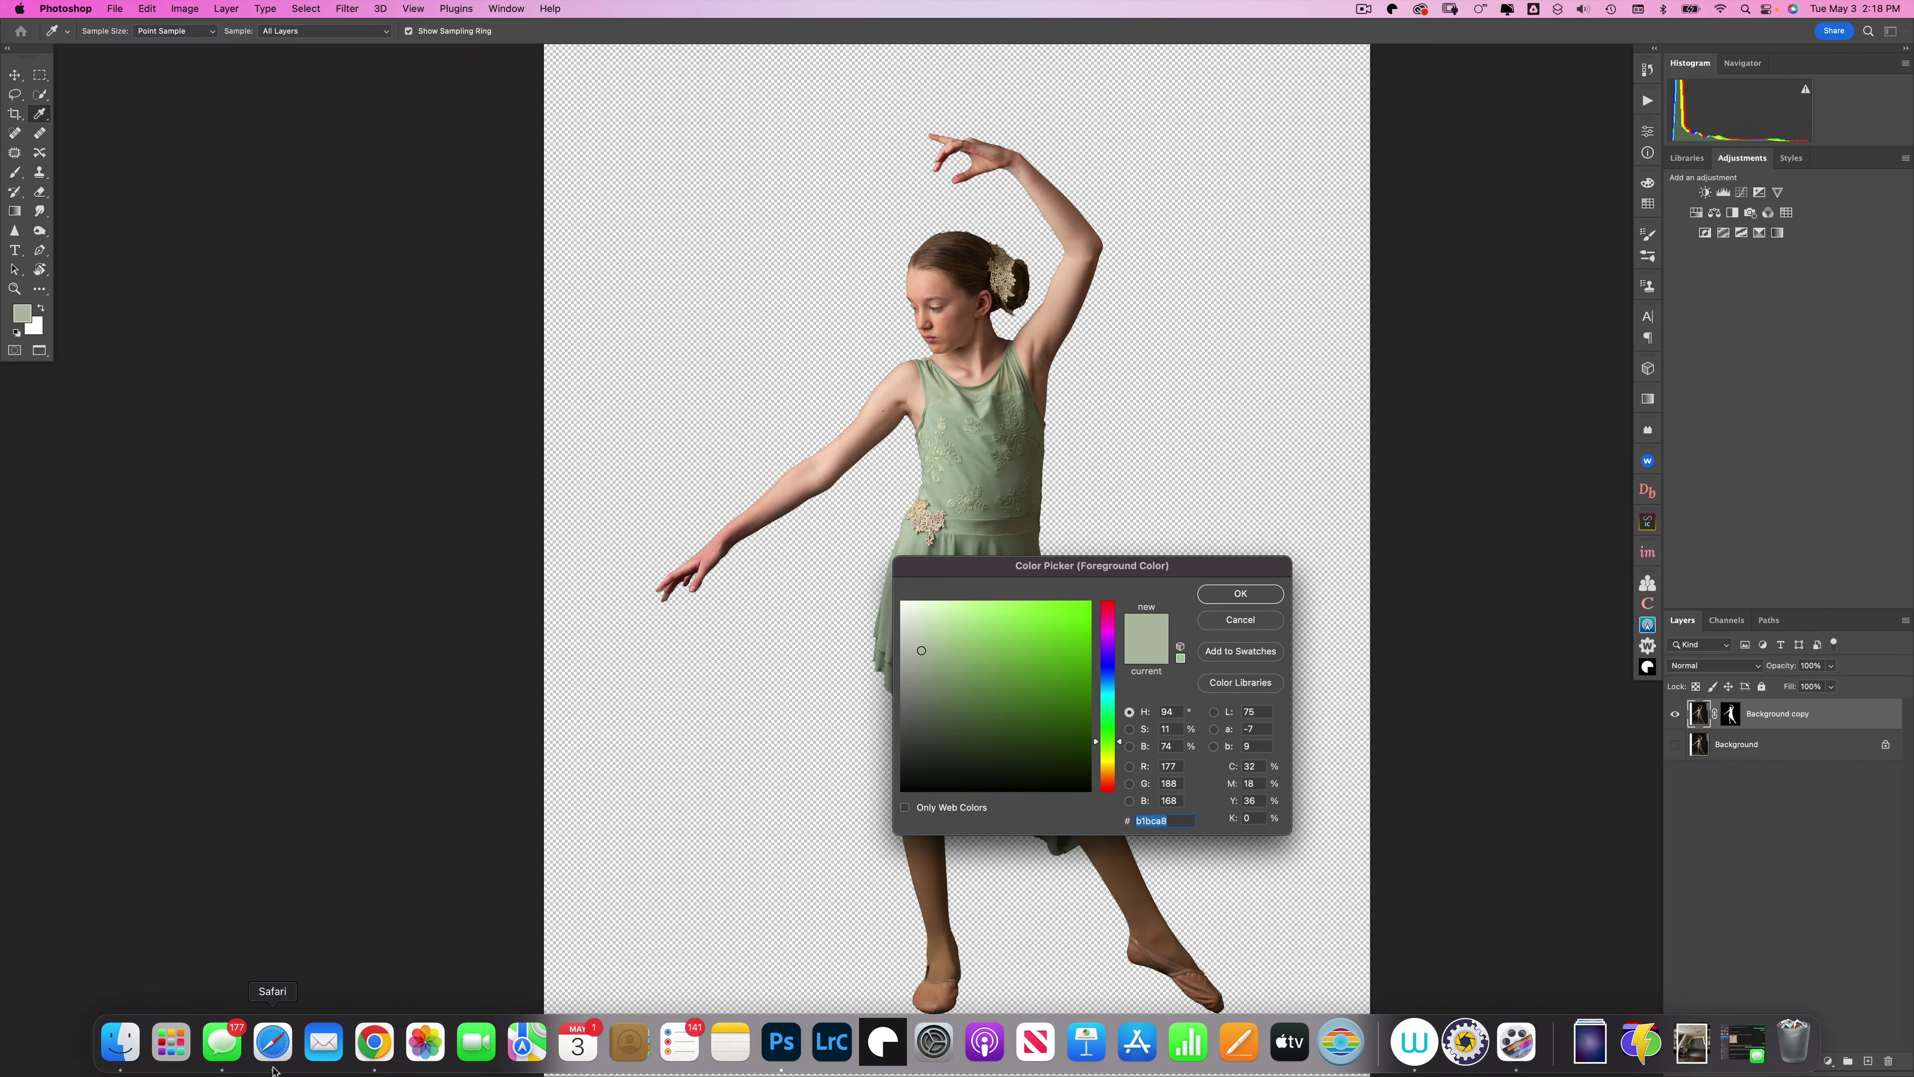
pyautogui.click(273, 1067)
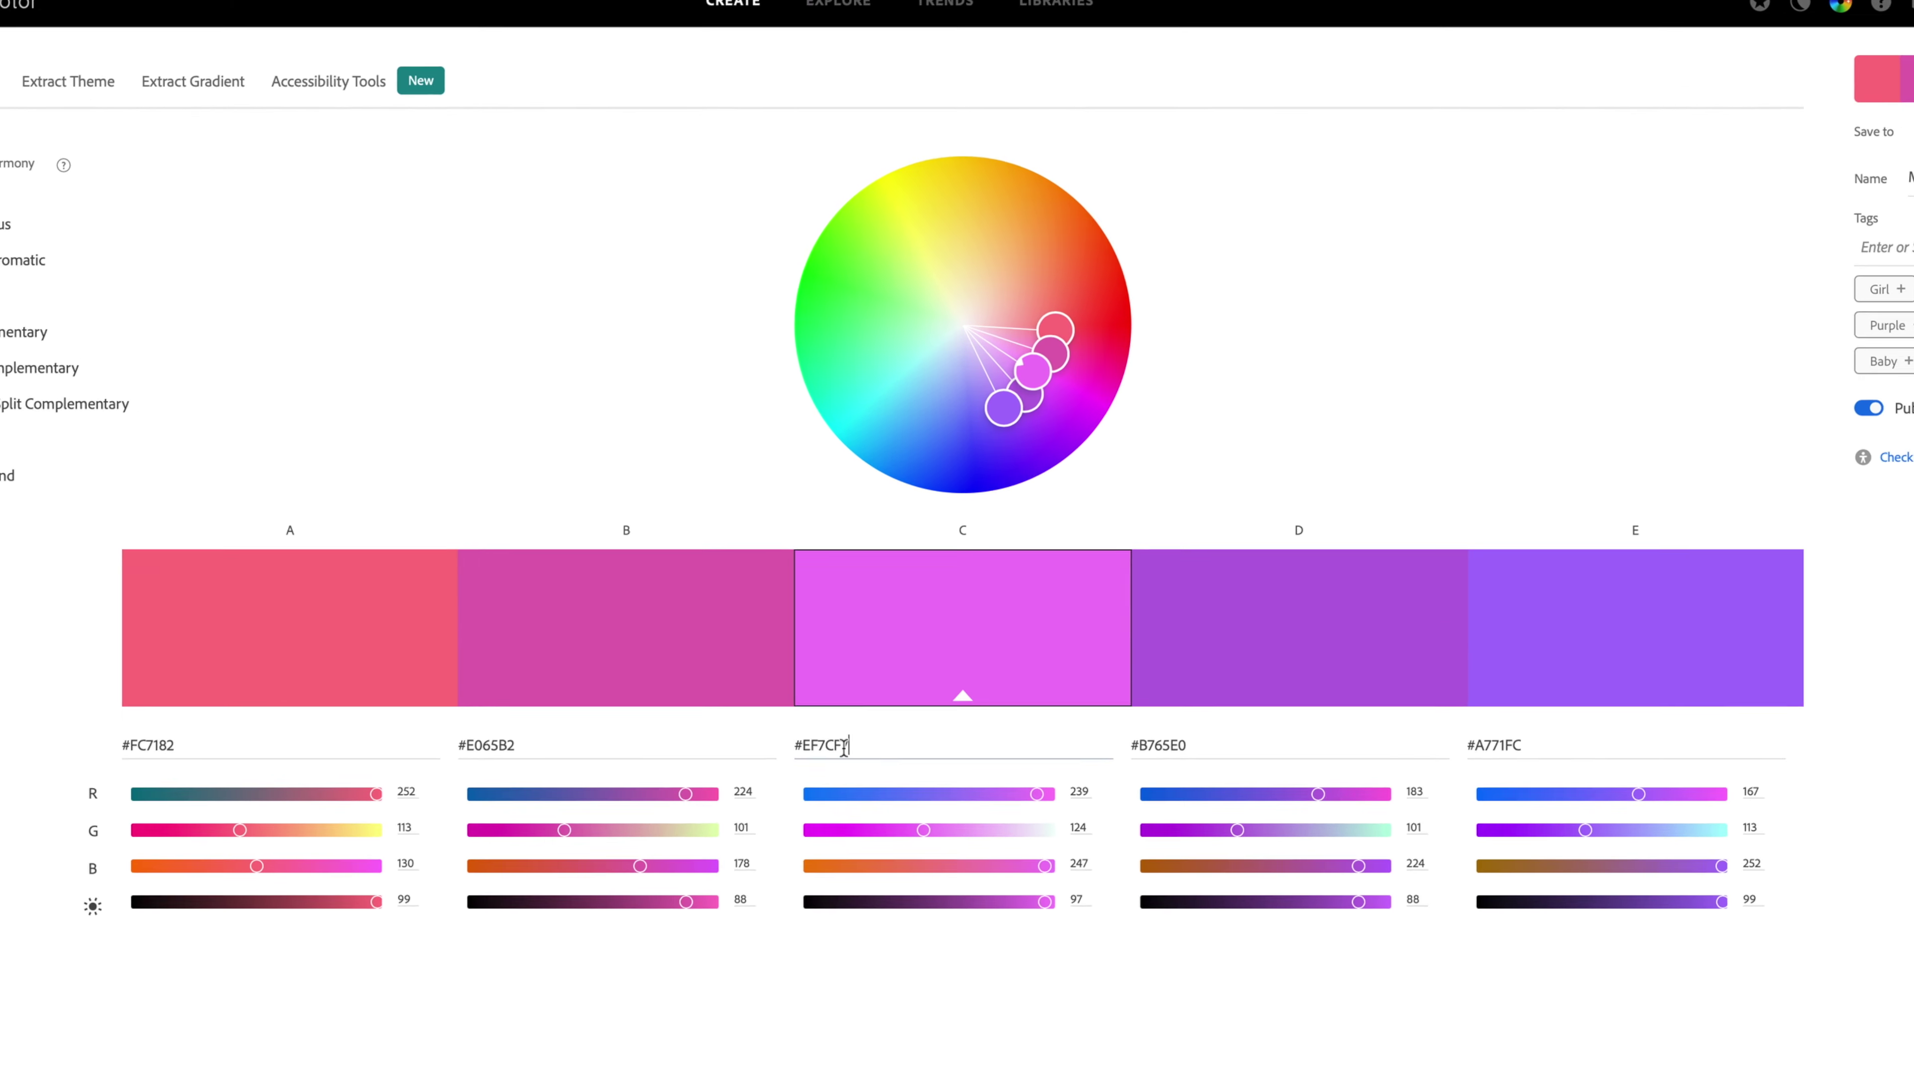
pyautogui.moveTo(912, 593); pyautogui.dragTo(864, 593)
pyautogui.write('#b1bca8')
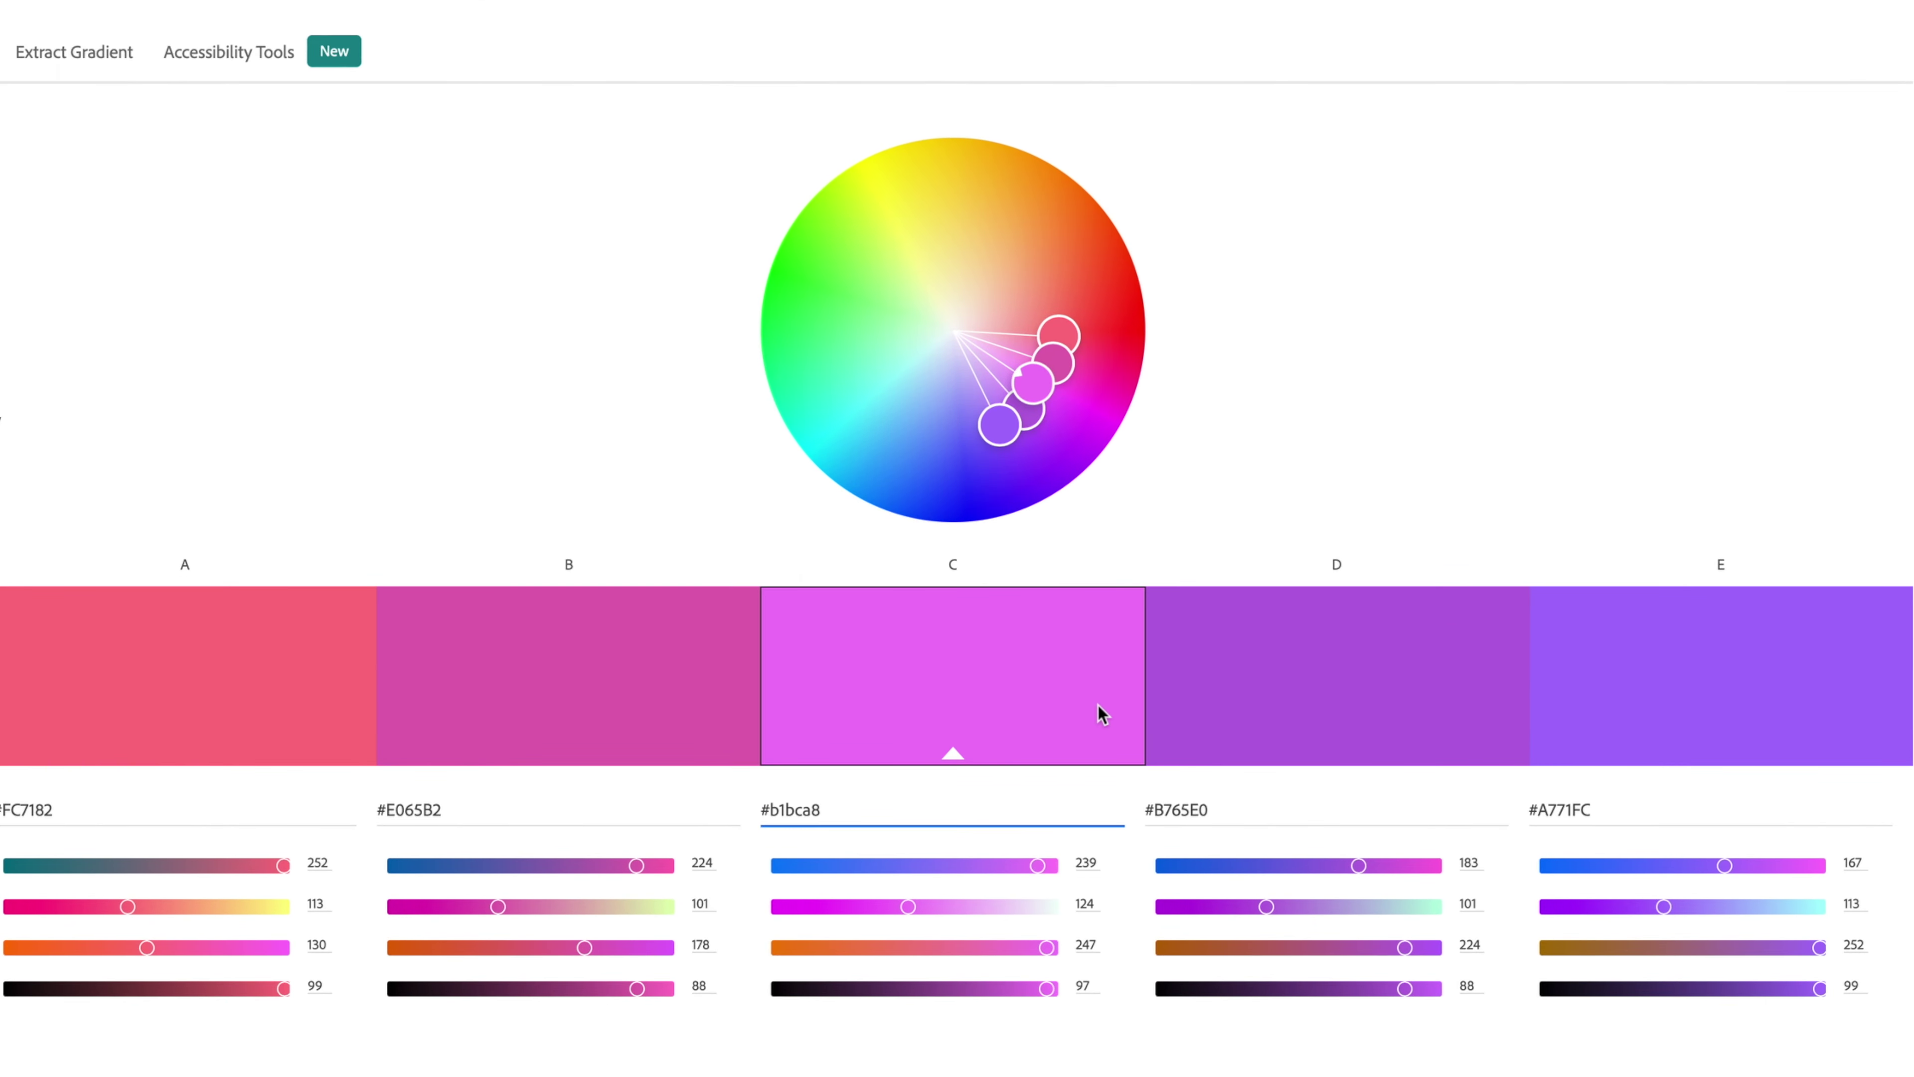
pyautogui.press('Return')
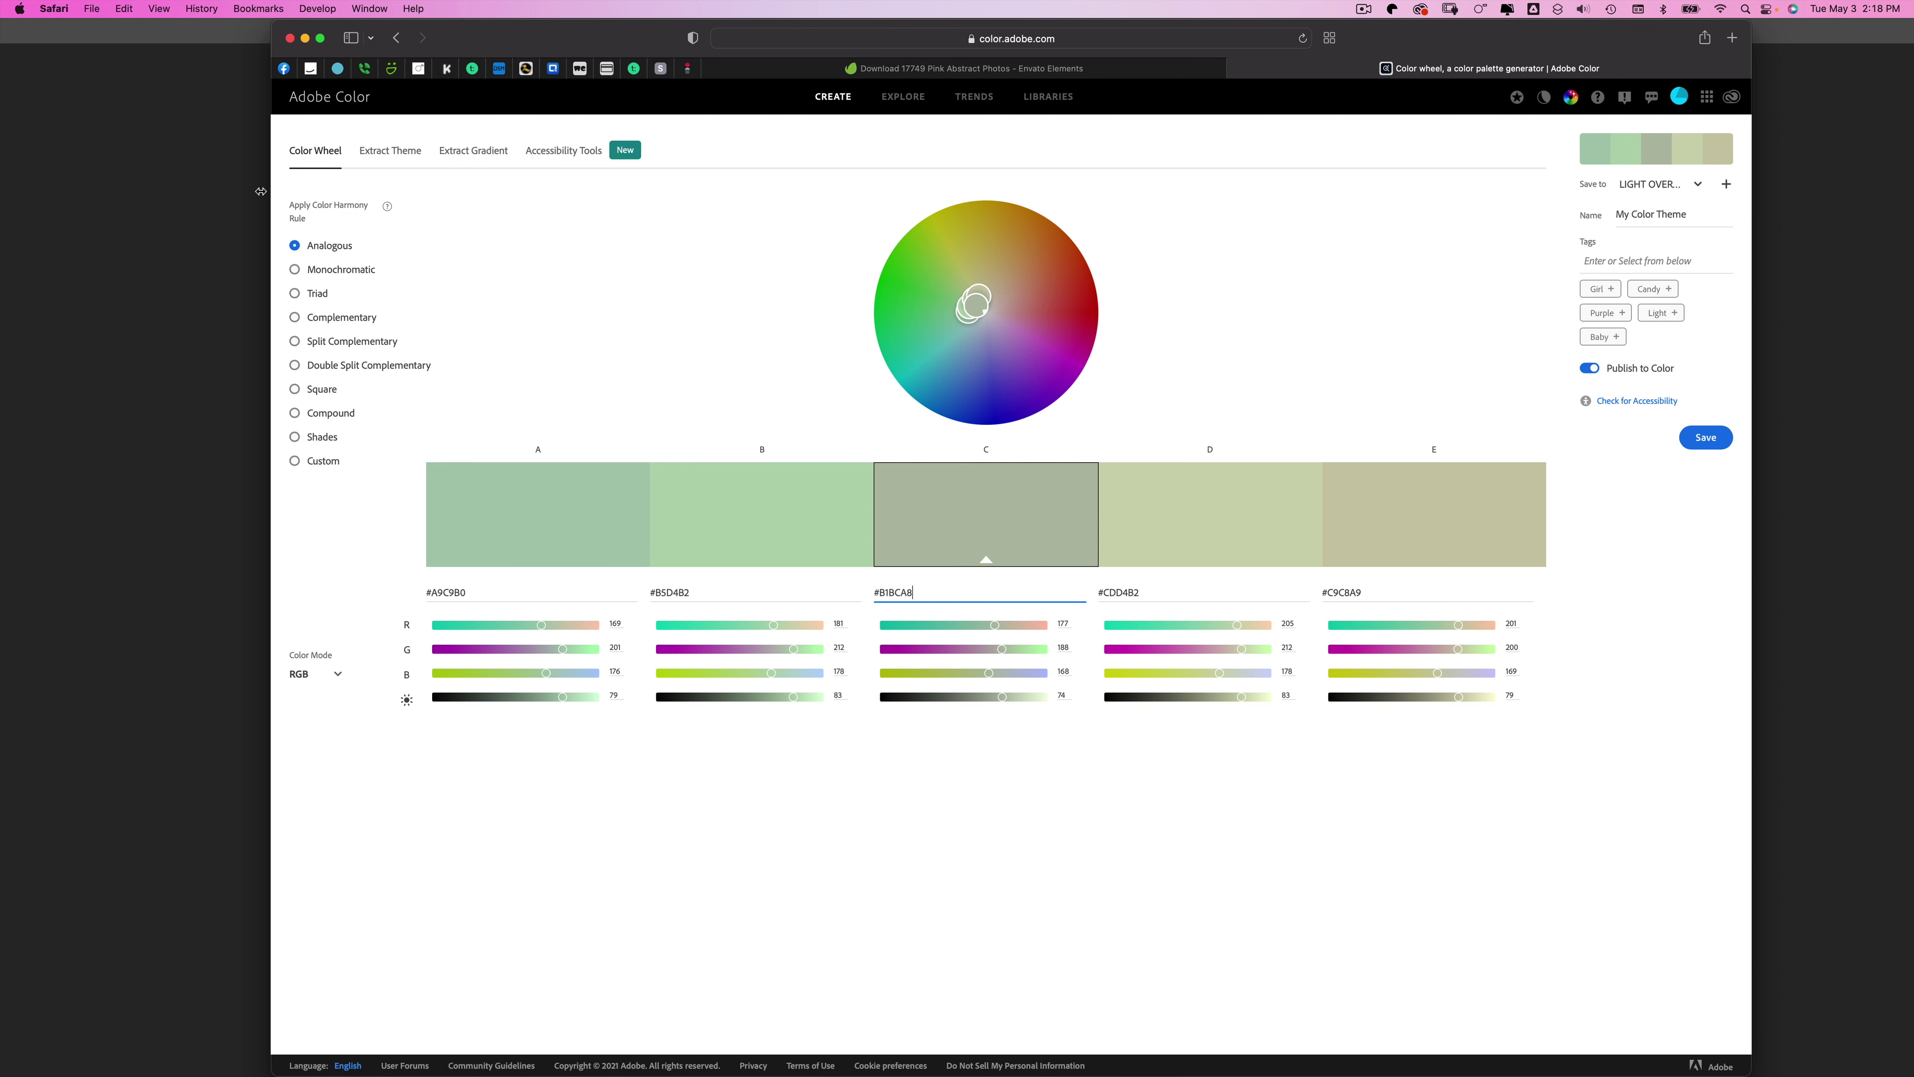
# - Compare the Monochromatic, Triad, Complementary, Split Complementary, Double Split Complementary and Analogous harmonies for the dress green
pyautogui.click(324, 272)
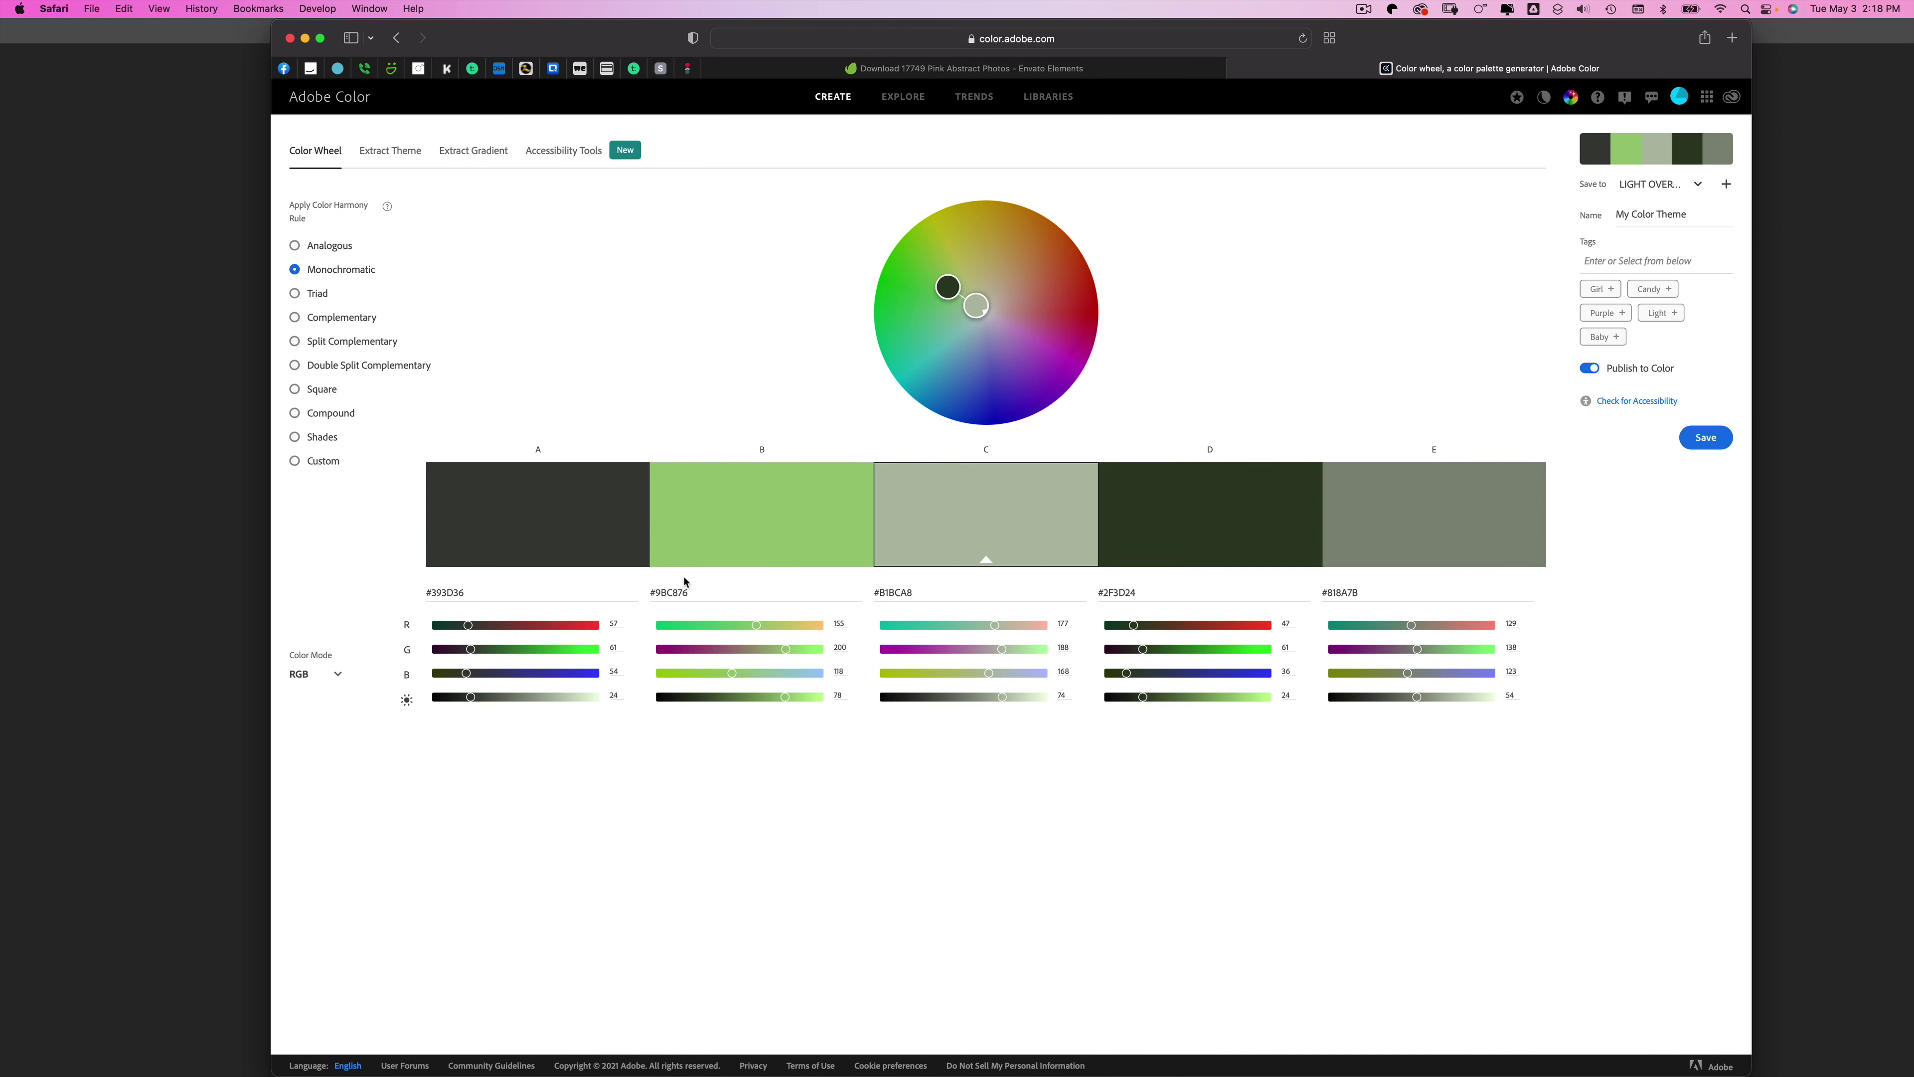
pyautogui.click(313, 294)
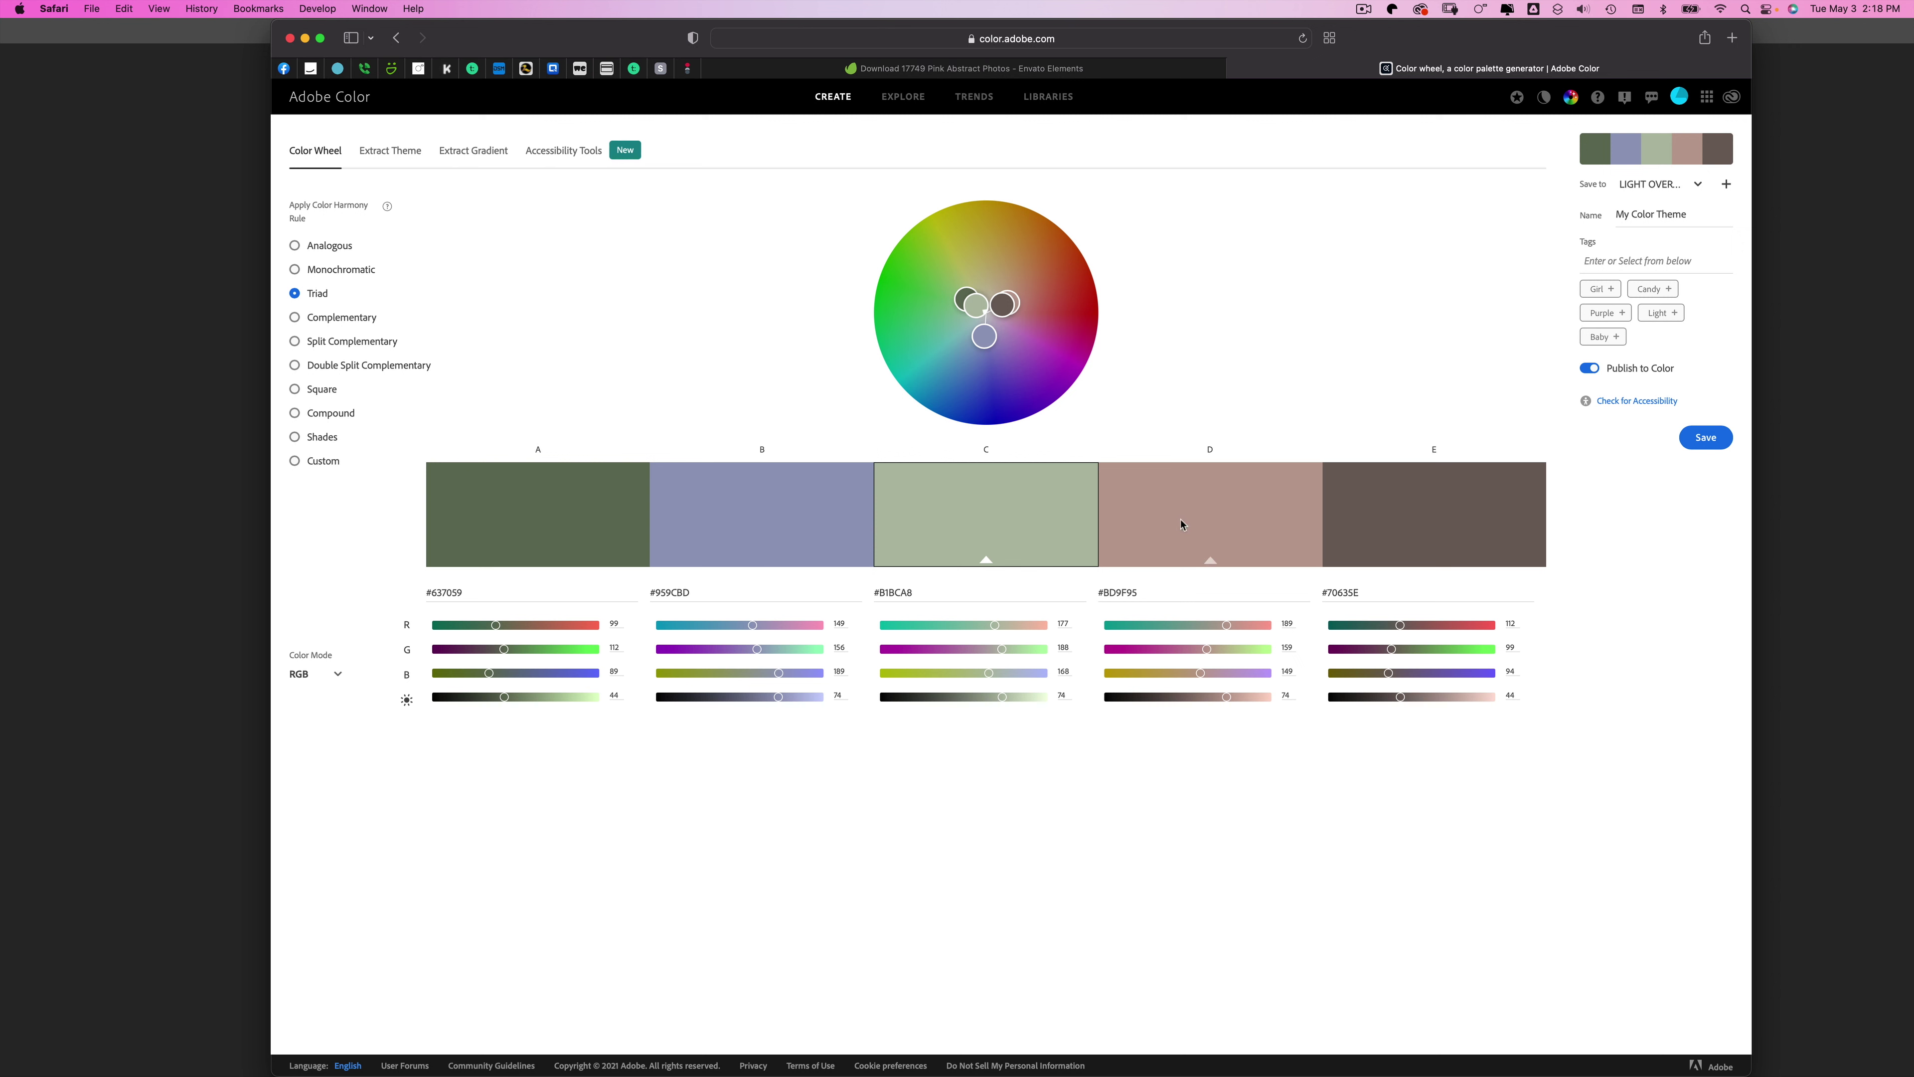
pyautogui.click(337, 322)
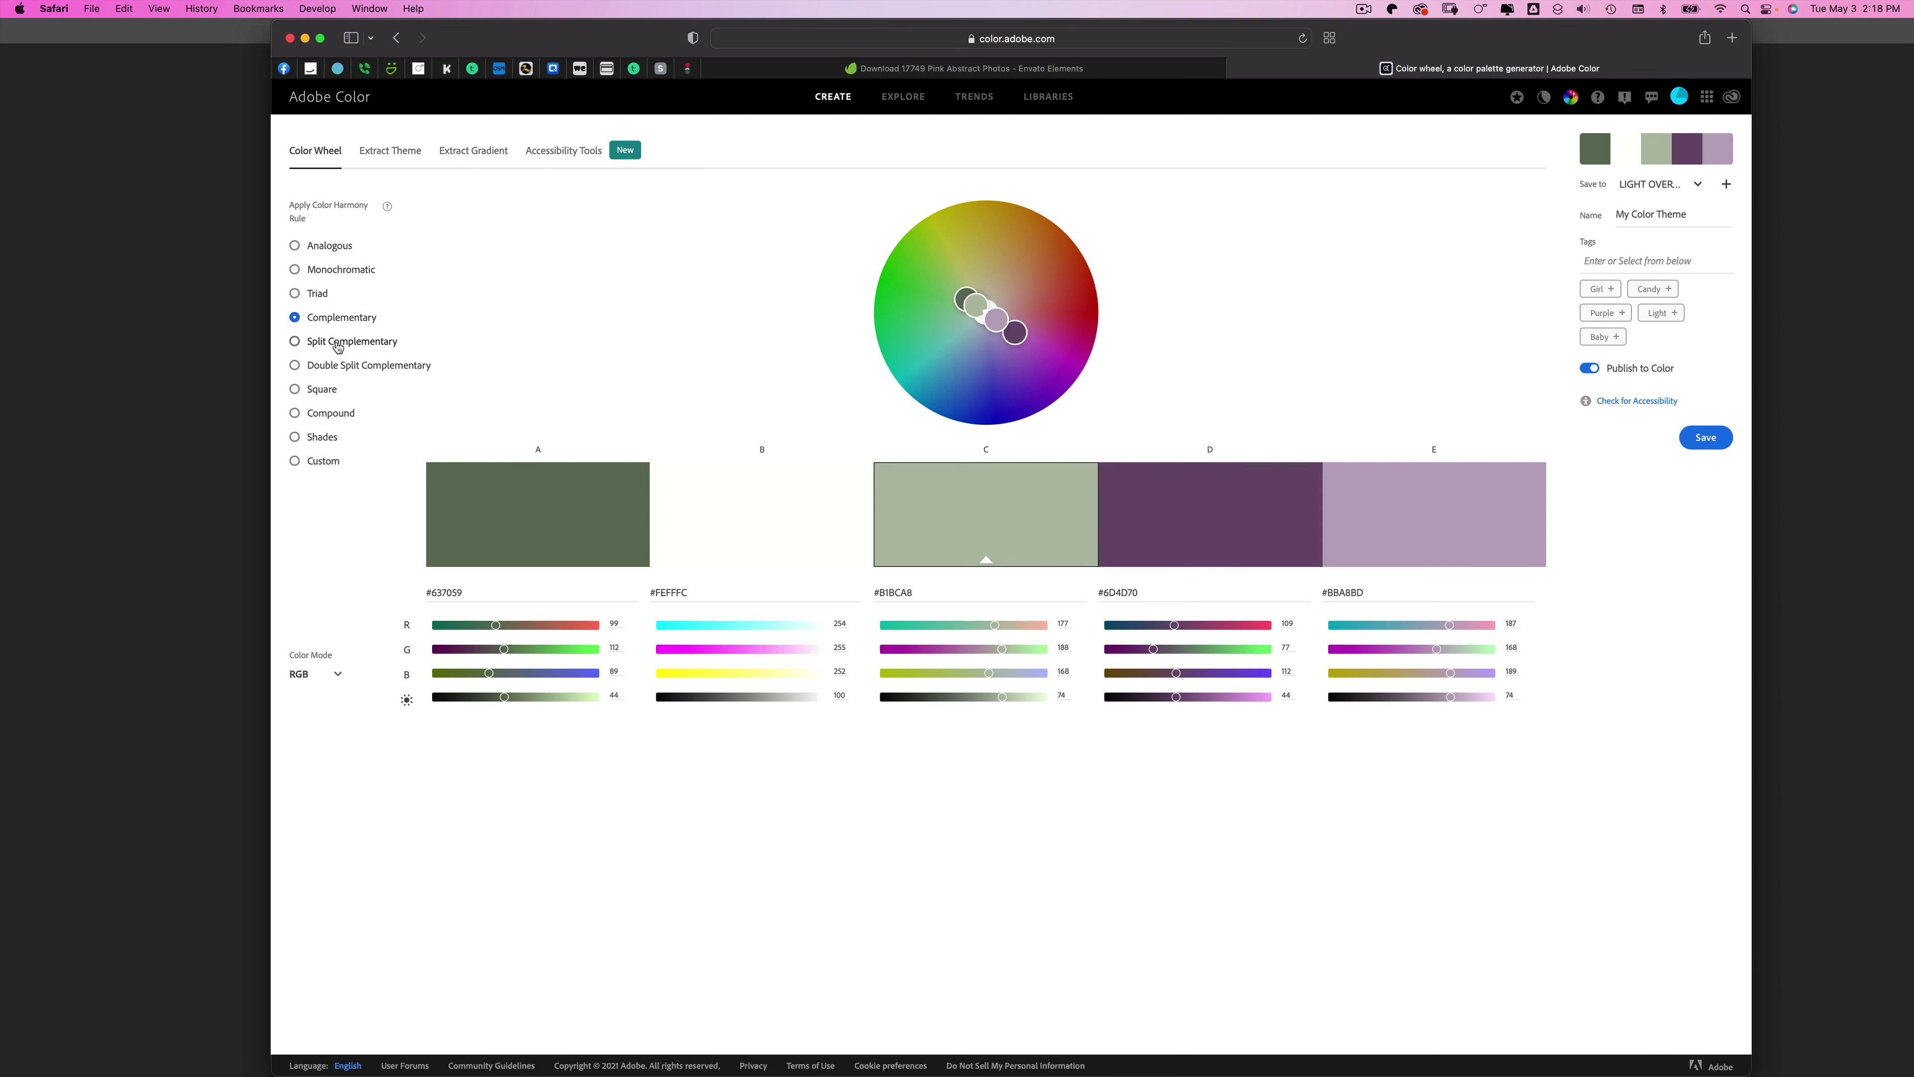
pyautogui.click(337, 345)
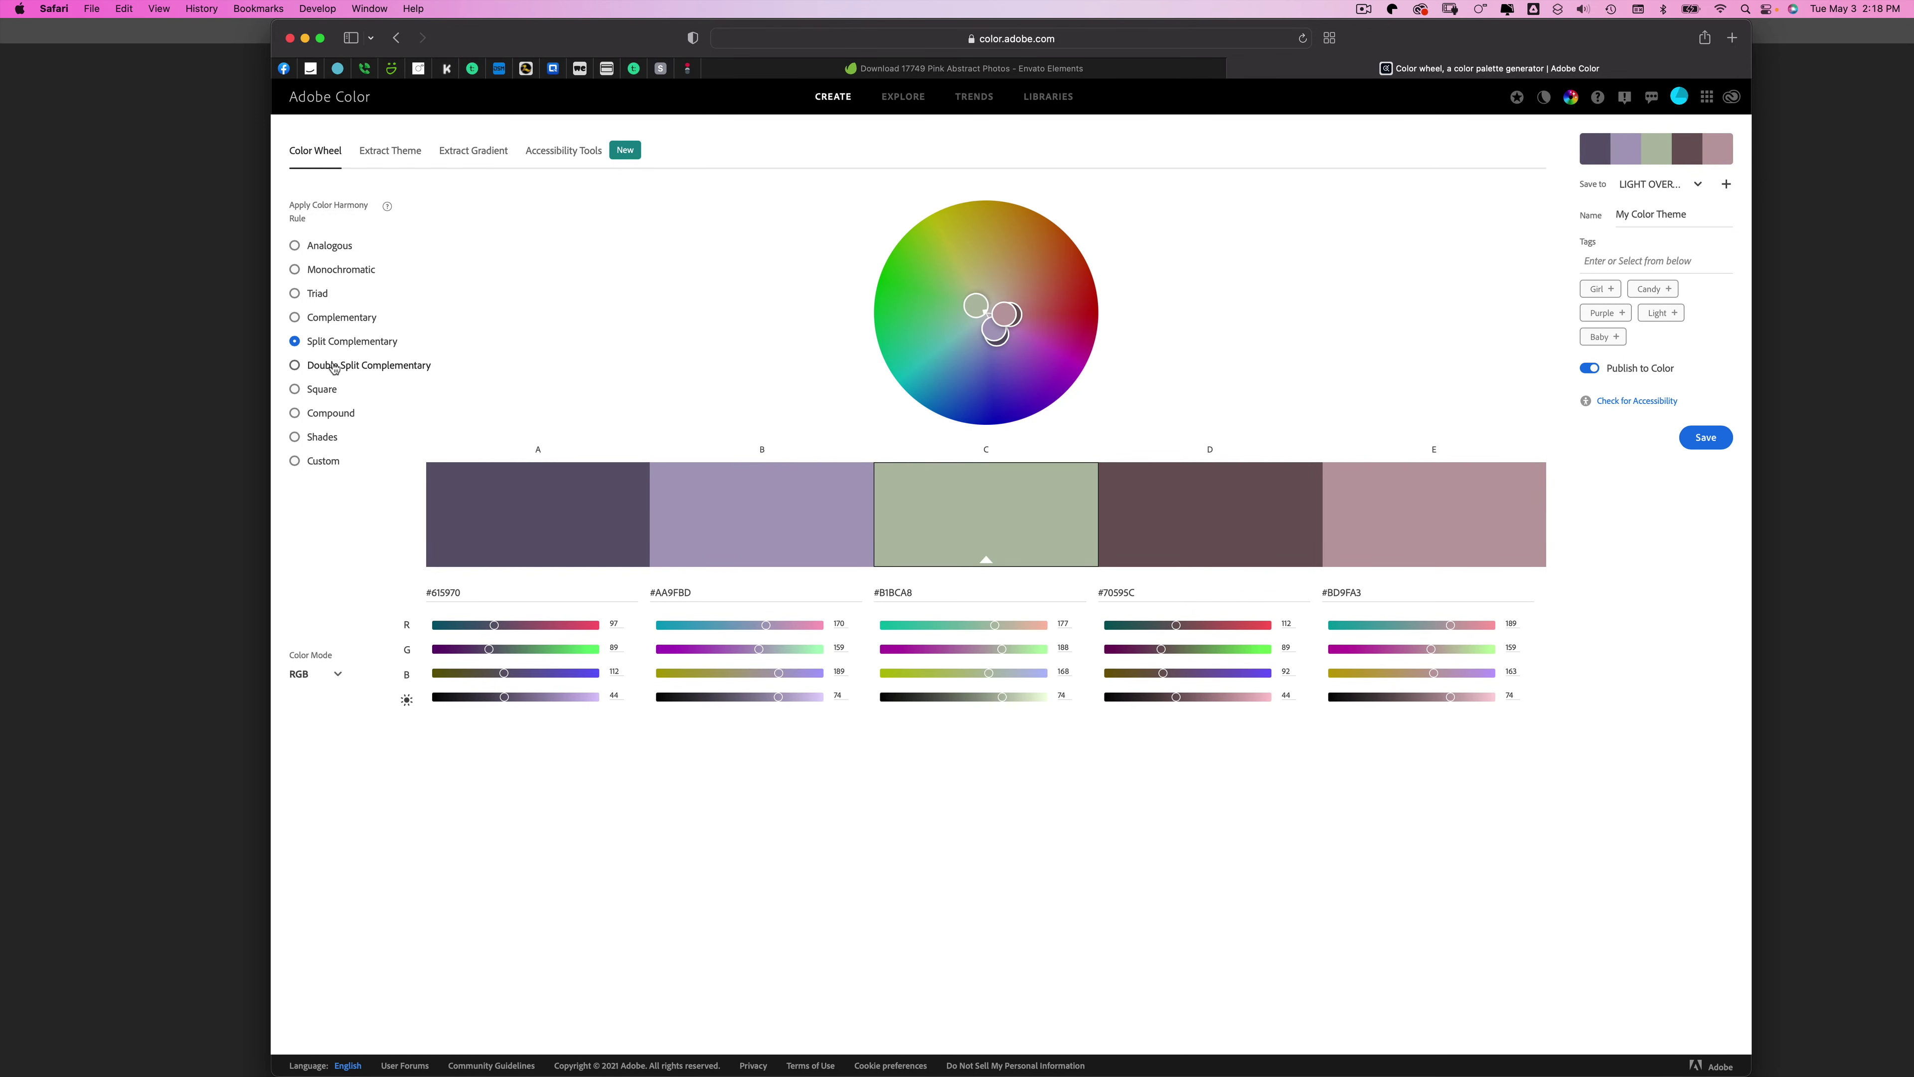
pyautogui.click(335, 368)
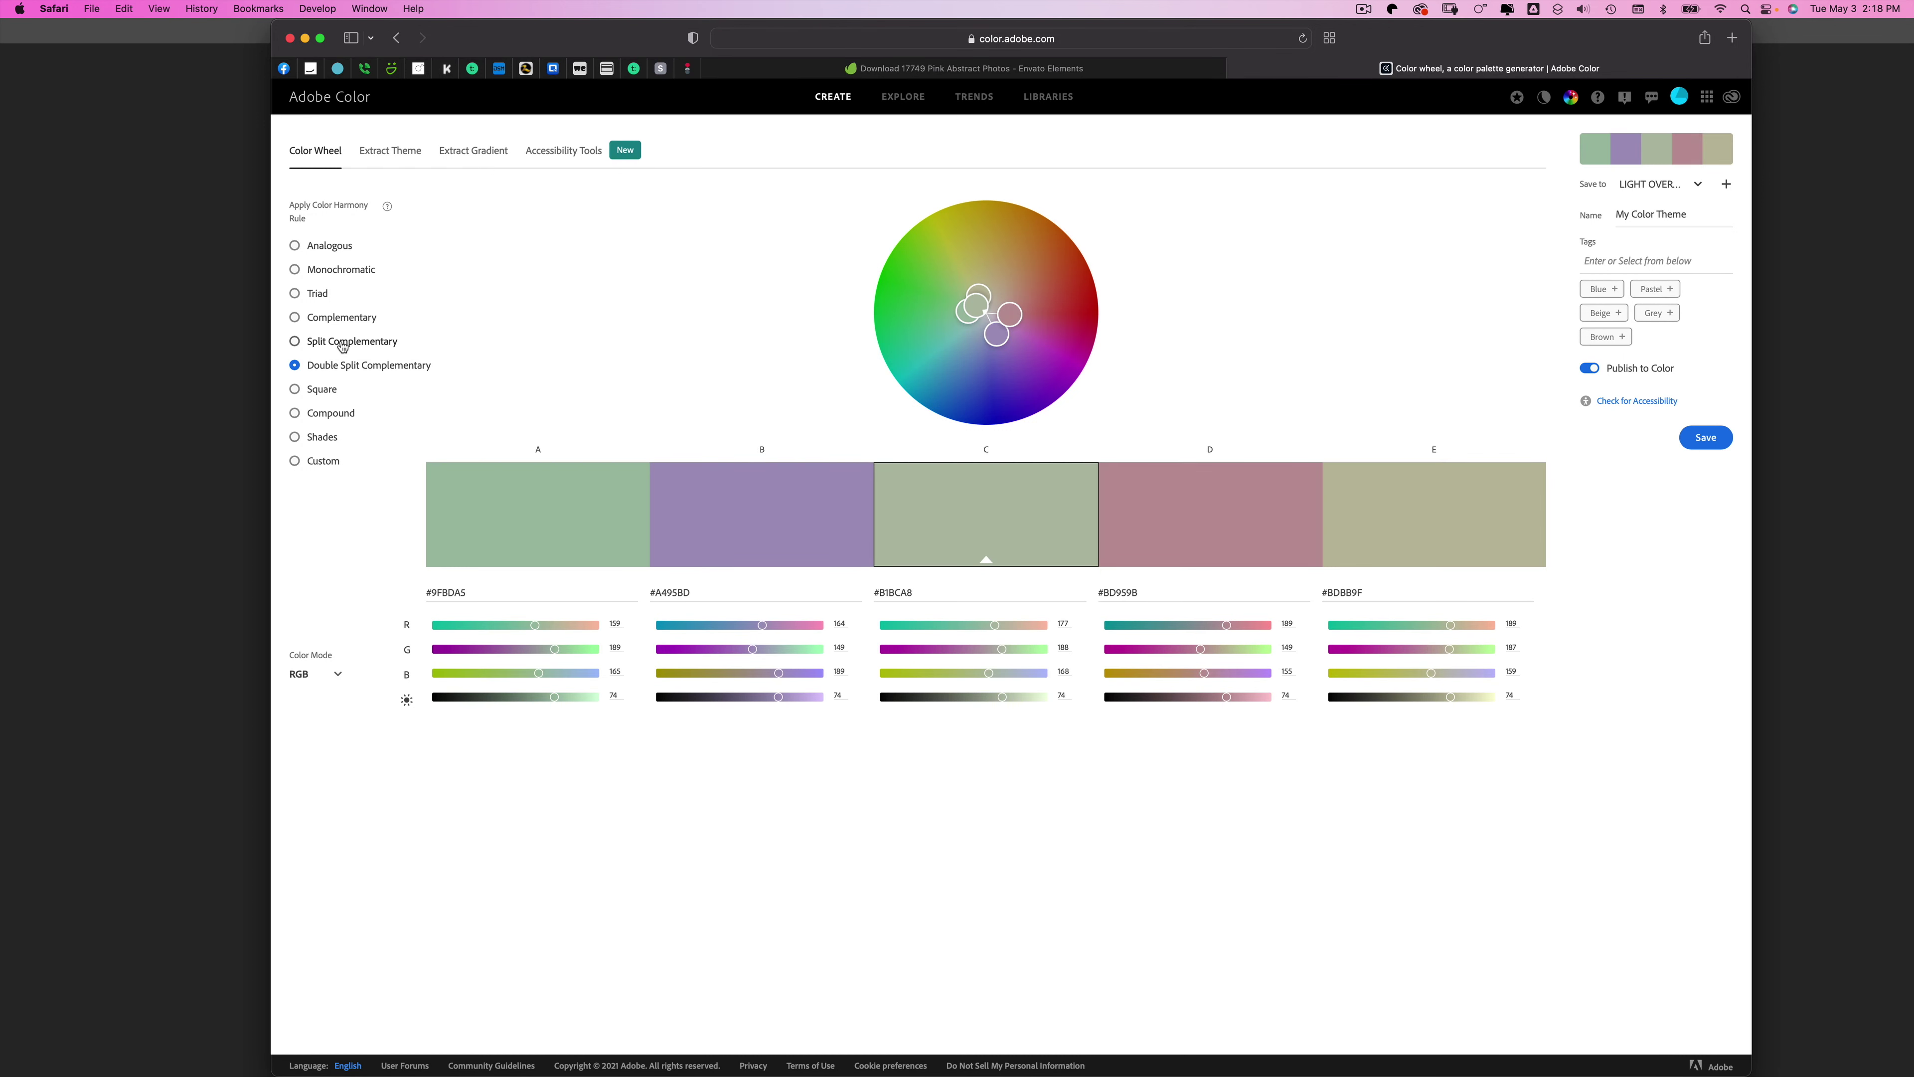
pyautogui.click(343, 346)
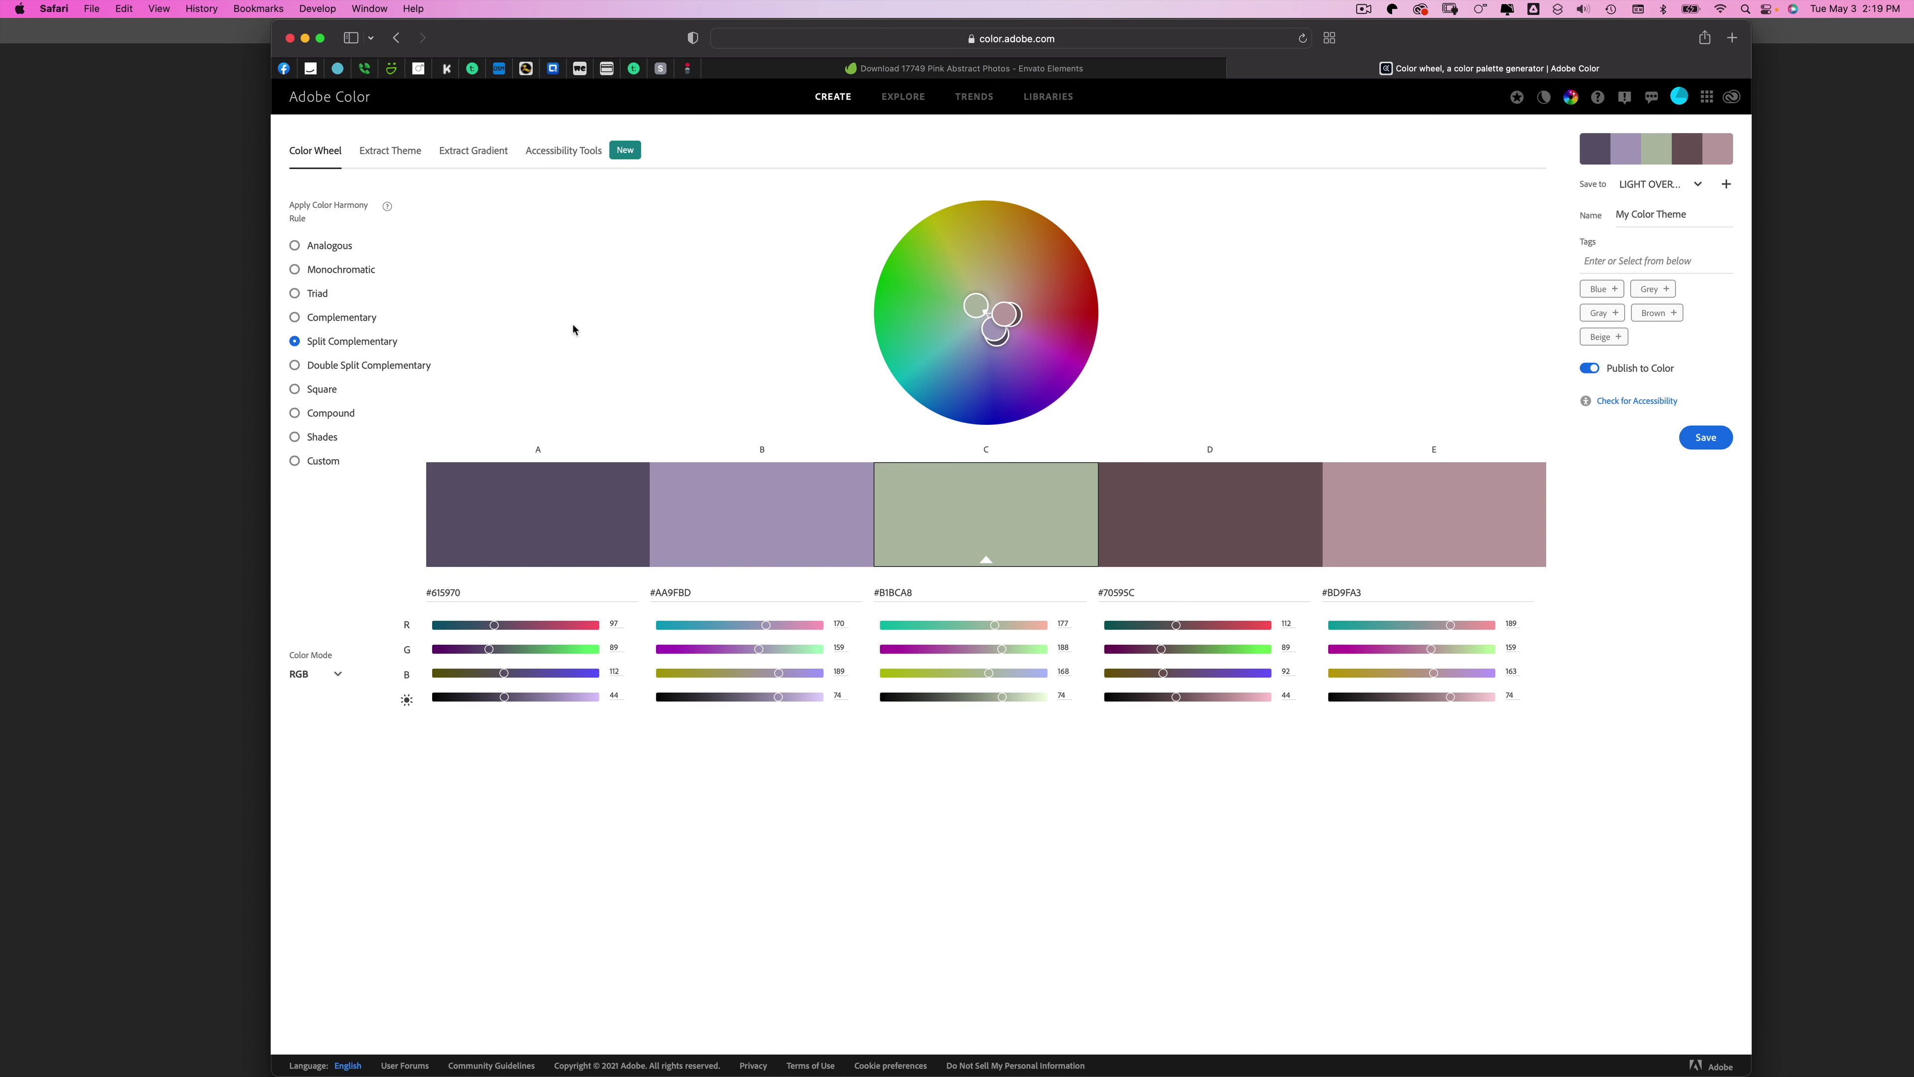
pyautogui.click(343, 271)
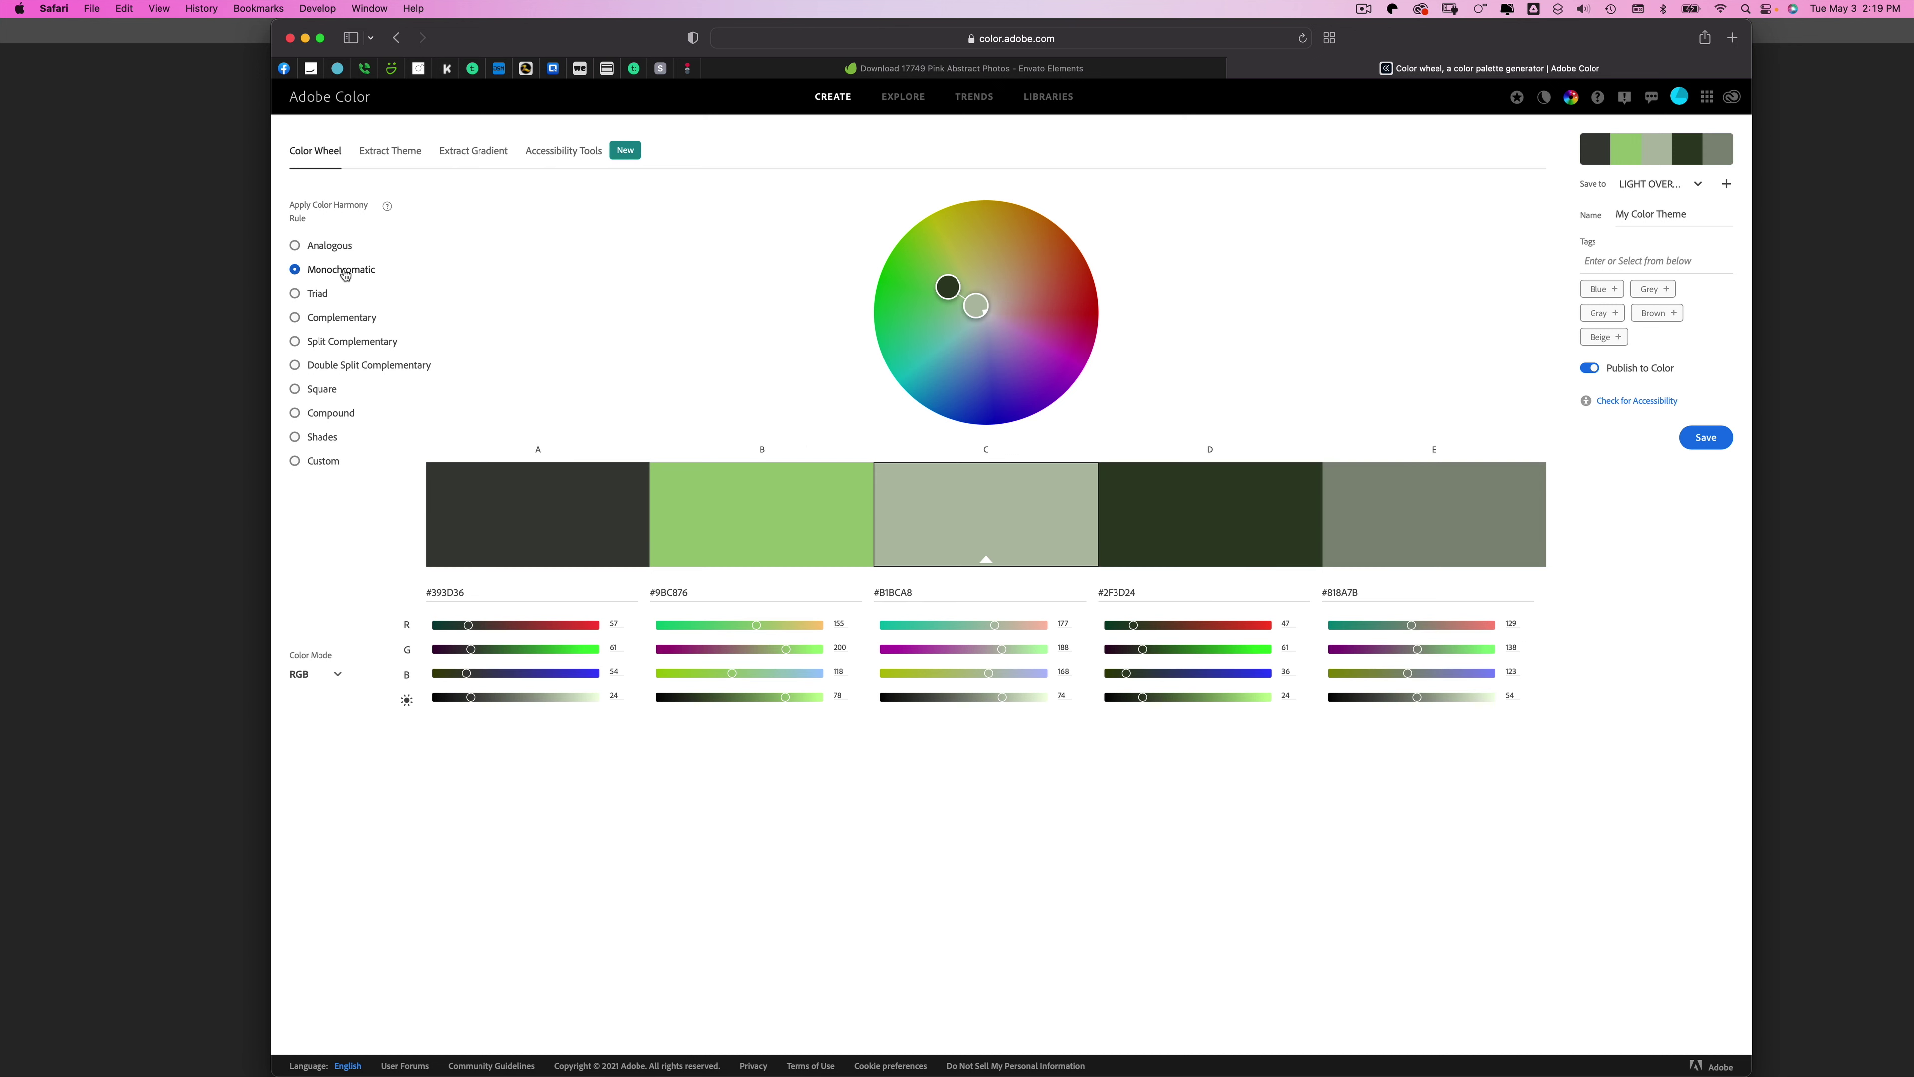
pyautogui.click(329, 249)
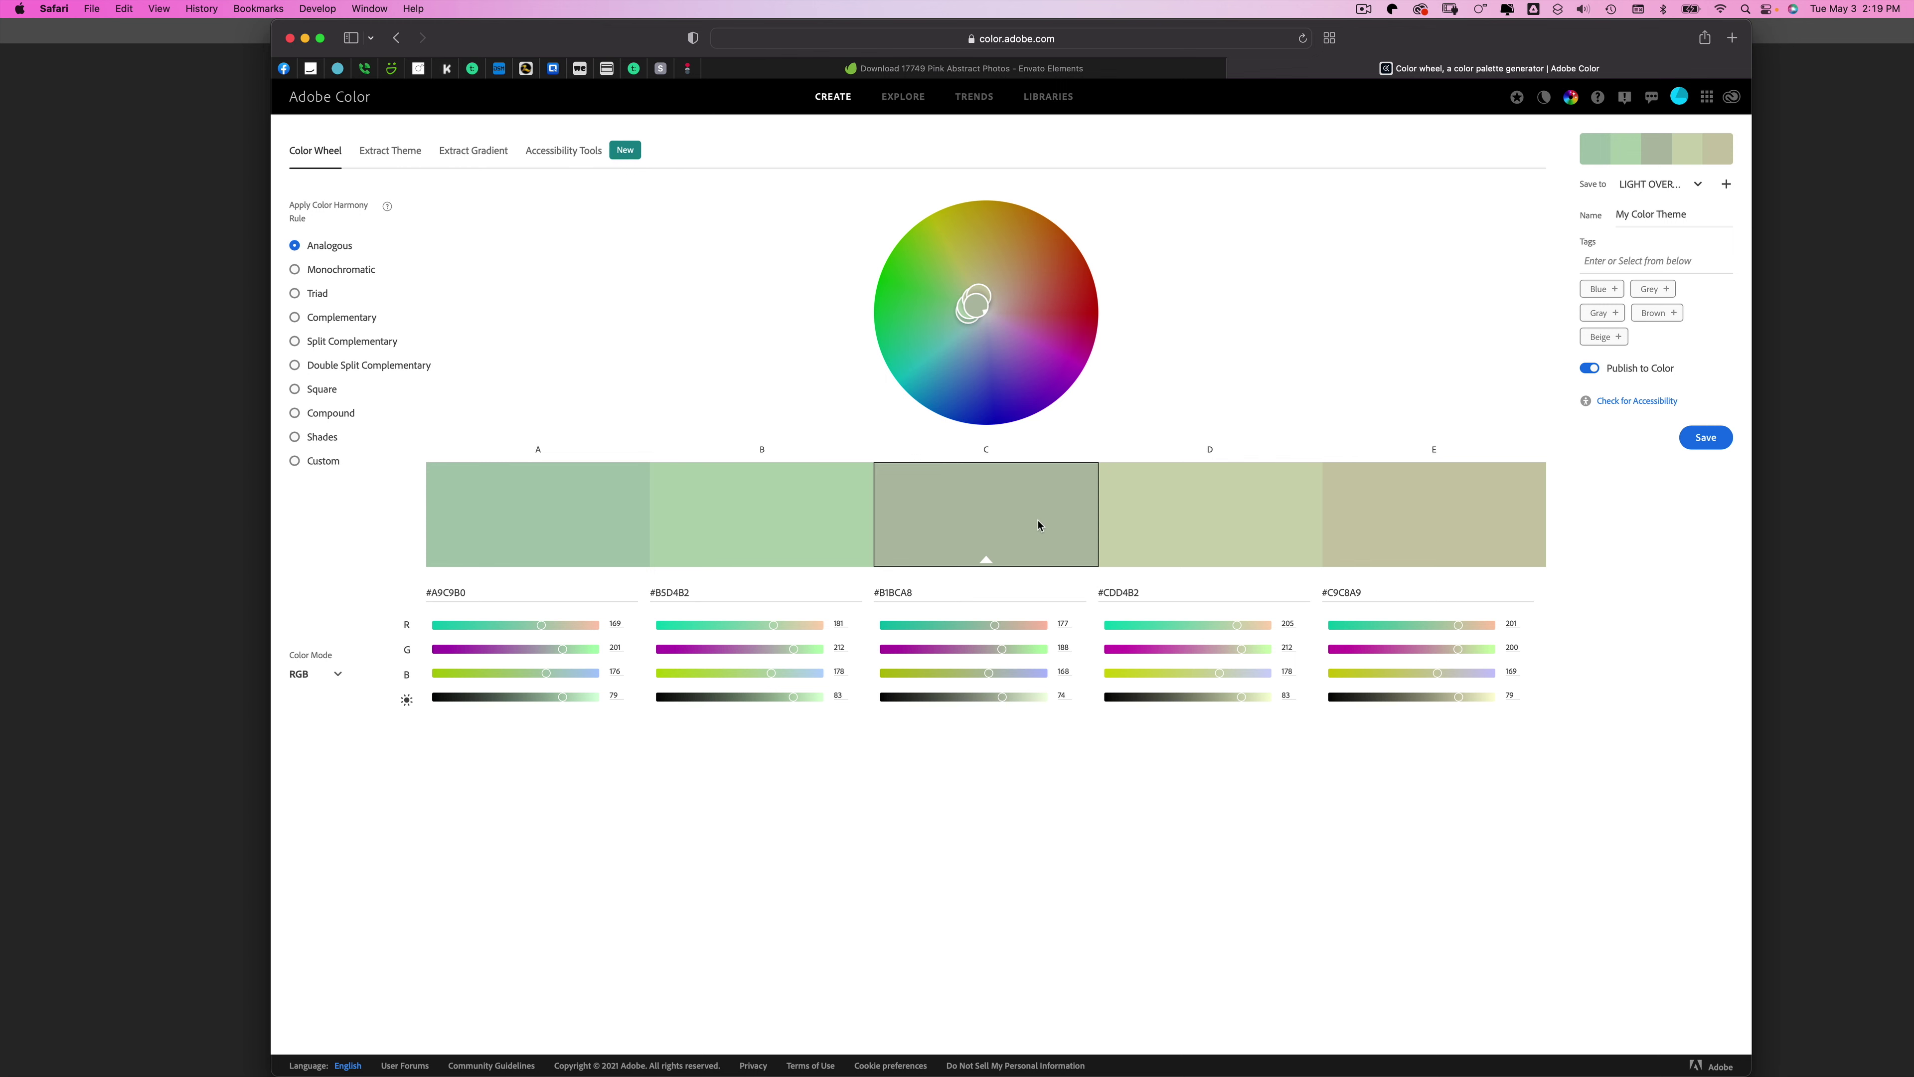
# - Switch back to Photoshop, sample a dark green from the skirt's folds, and fill a new layer beneath the dancer with it
pyautogui.click(182, 541)
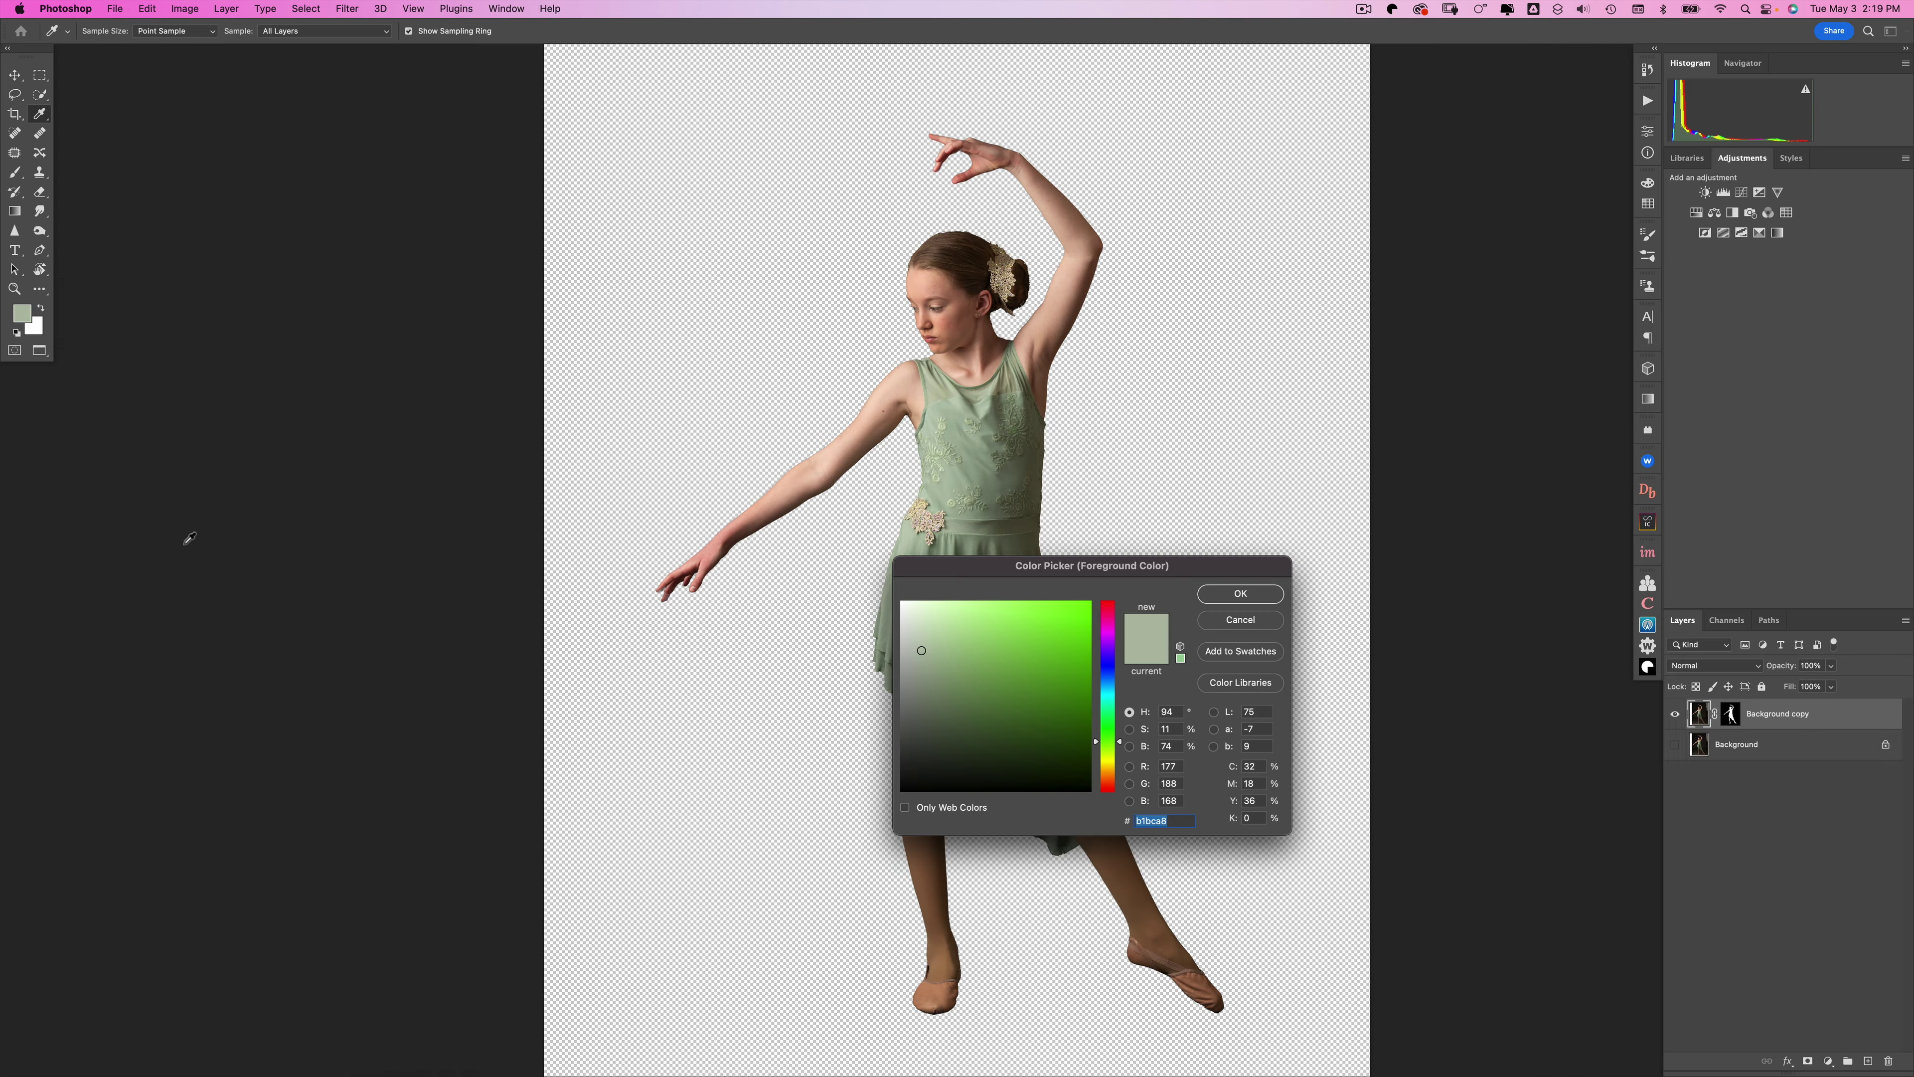
pyautogui.click(1259, 619)
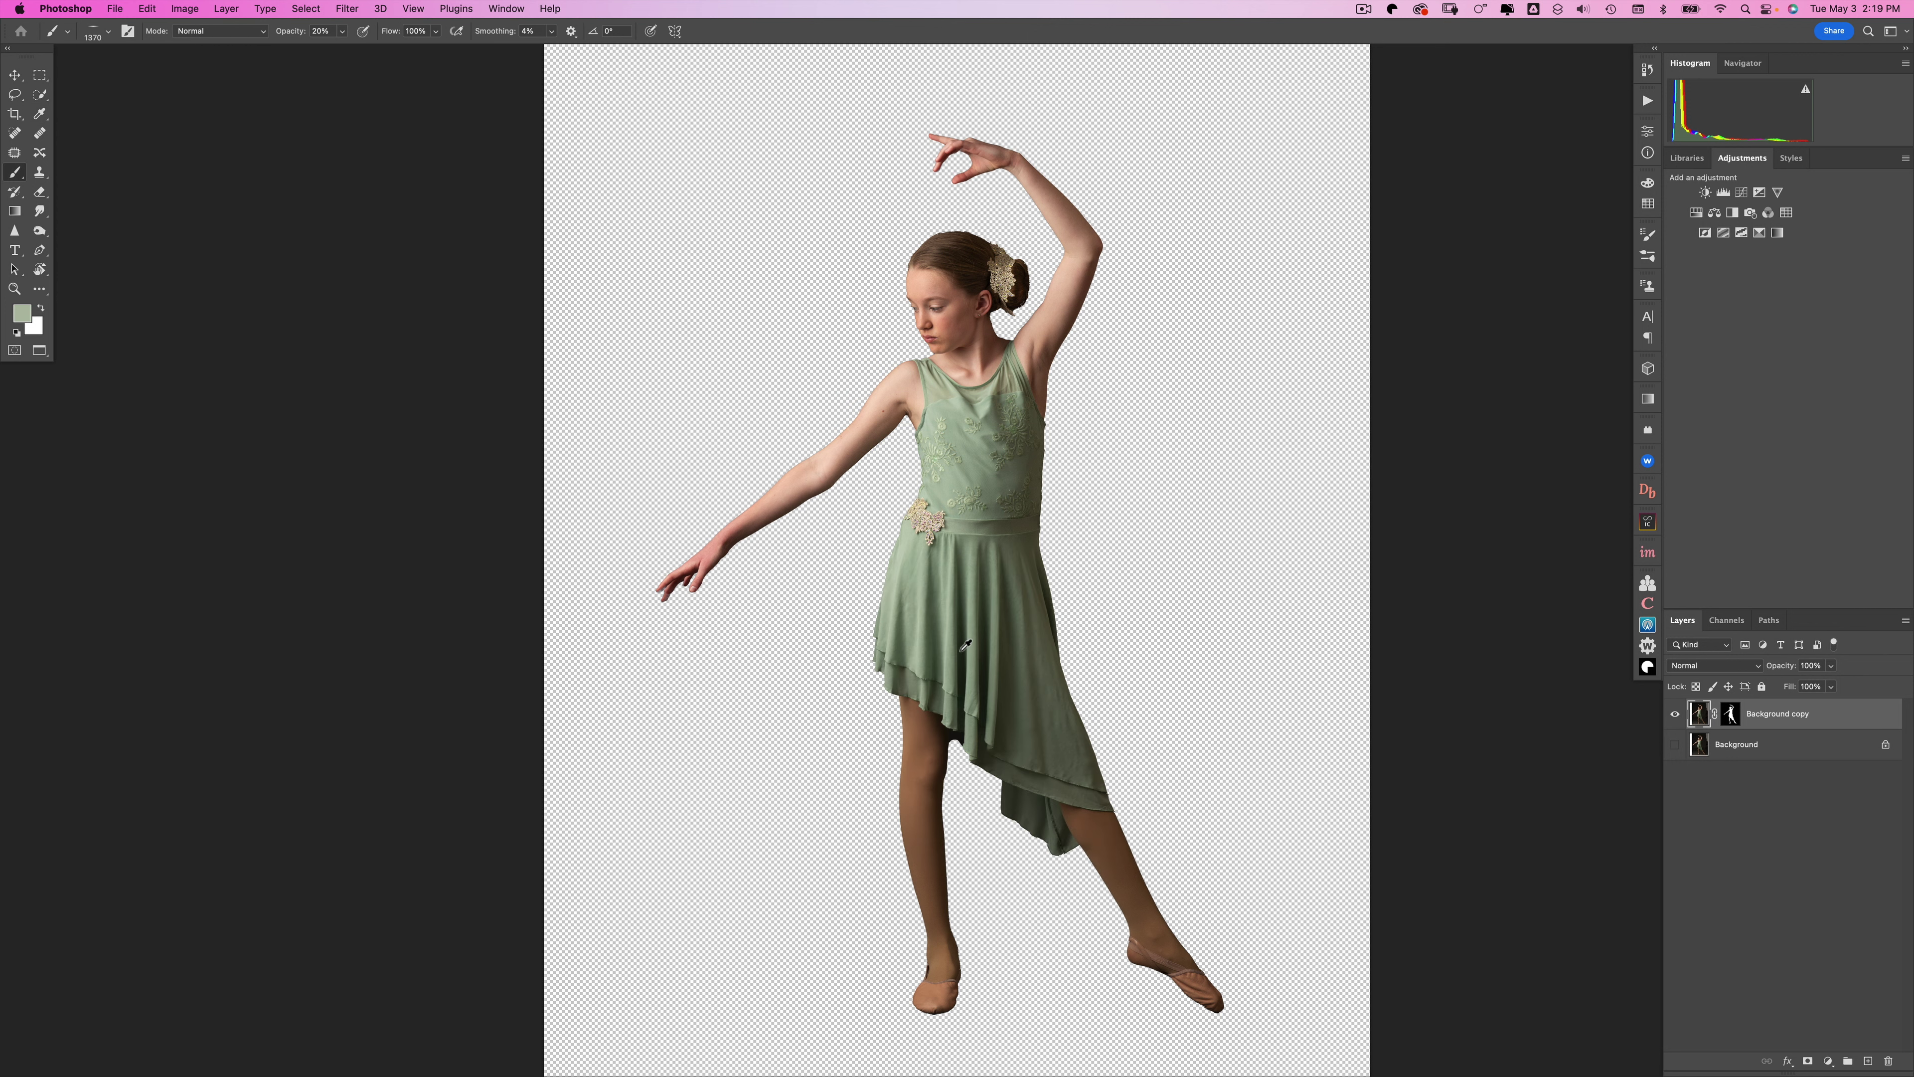
pyautogui.keyDown('alt'); pyautogui.click(969, 613); pyautogui.keyUp('alt')
pyautogui.click(1836, 749)
pyautogui.click(1868, 1061)
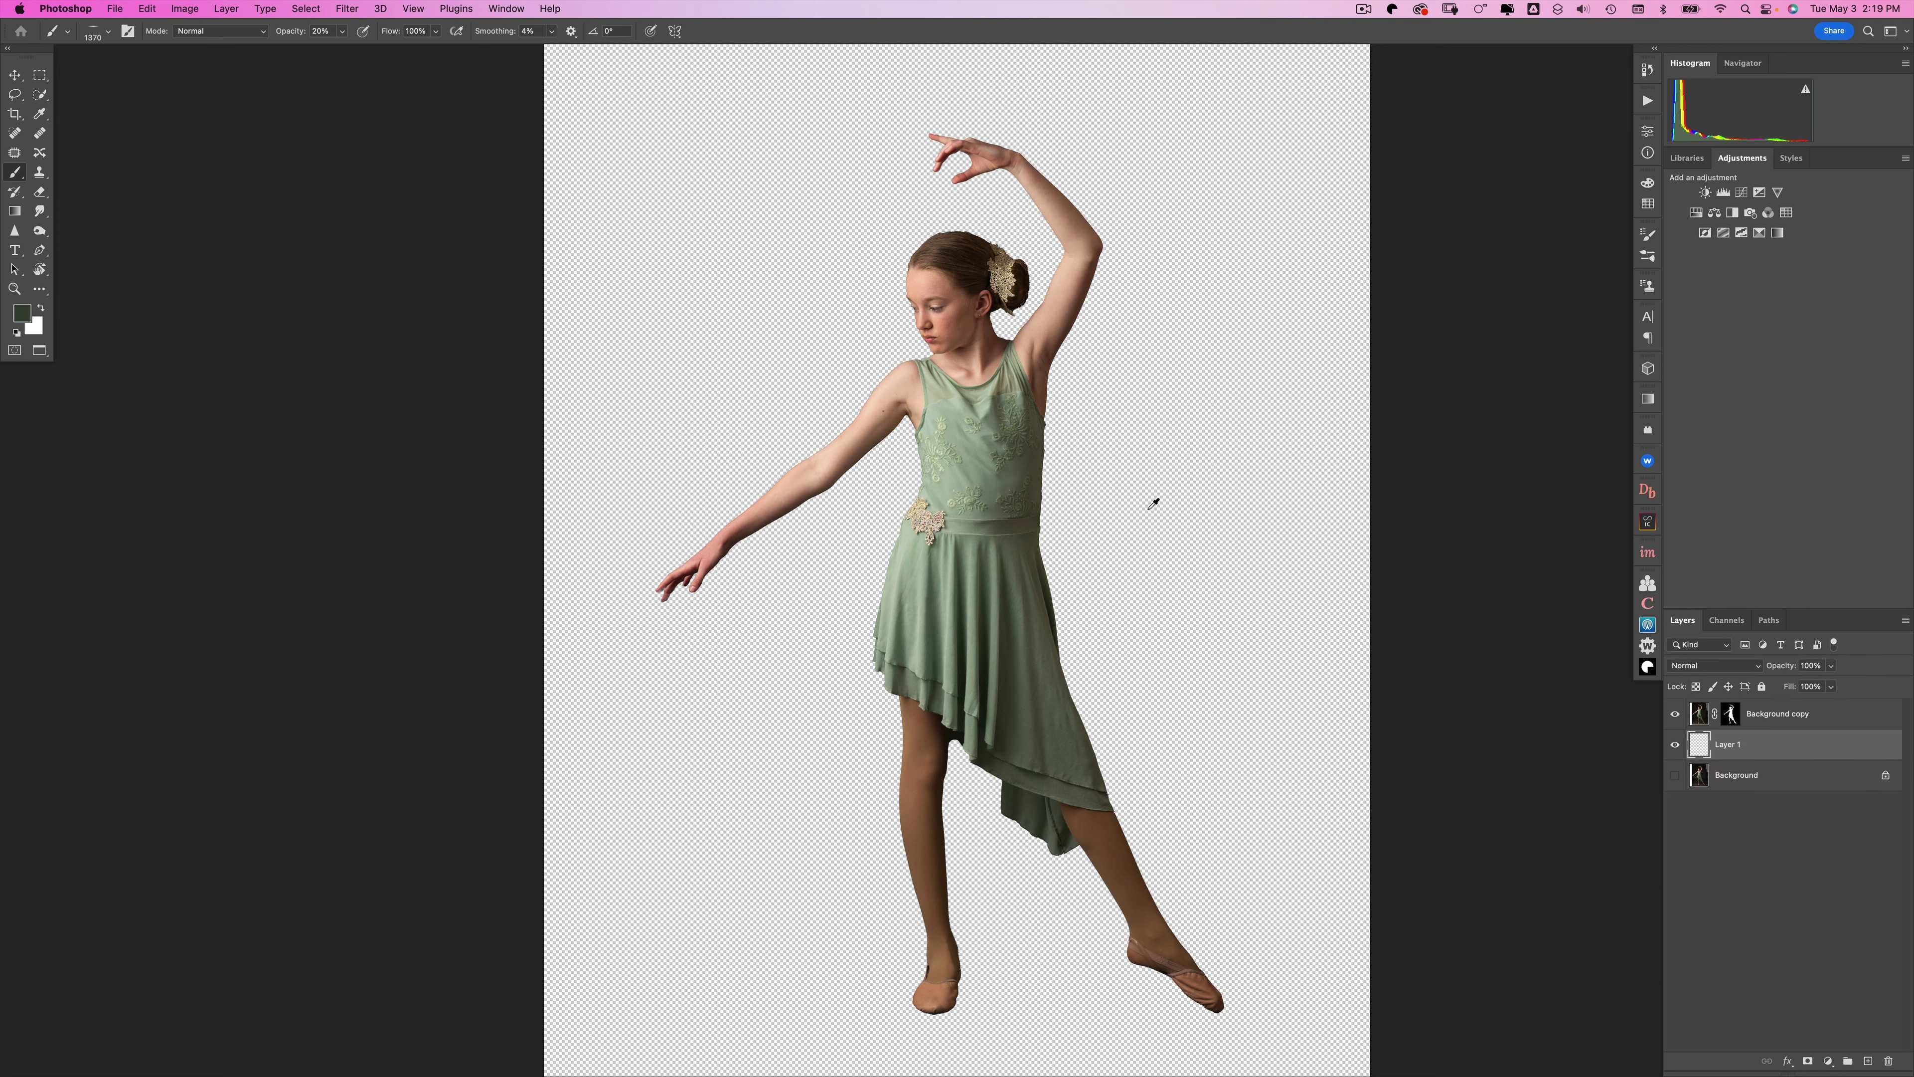
pyautogui.hotkey('alt', 'BackSpace')
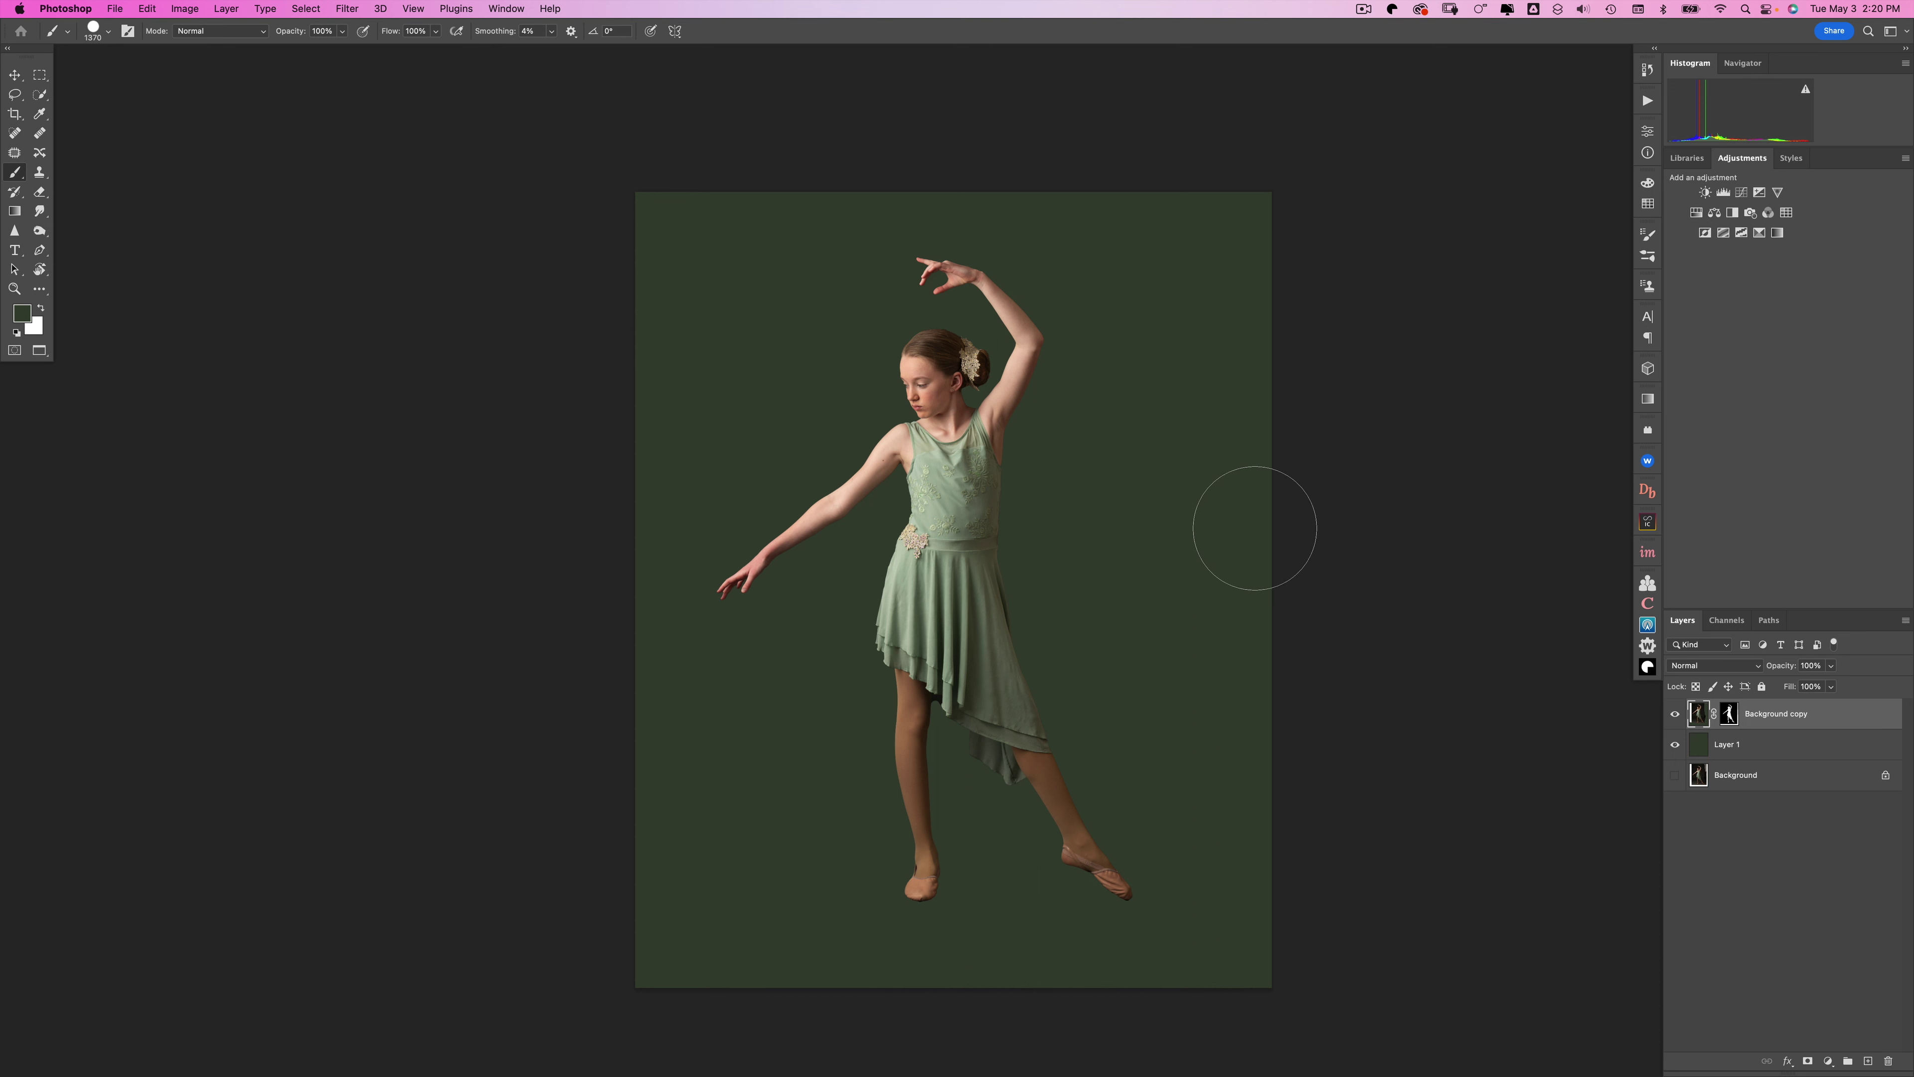
# - Choose a darker shade of the green as foreground color and refill the solid layer beneath the dancer with it
pyautogui.click(1688, 748)
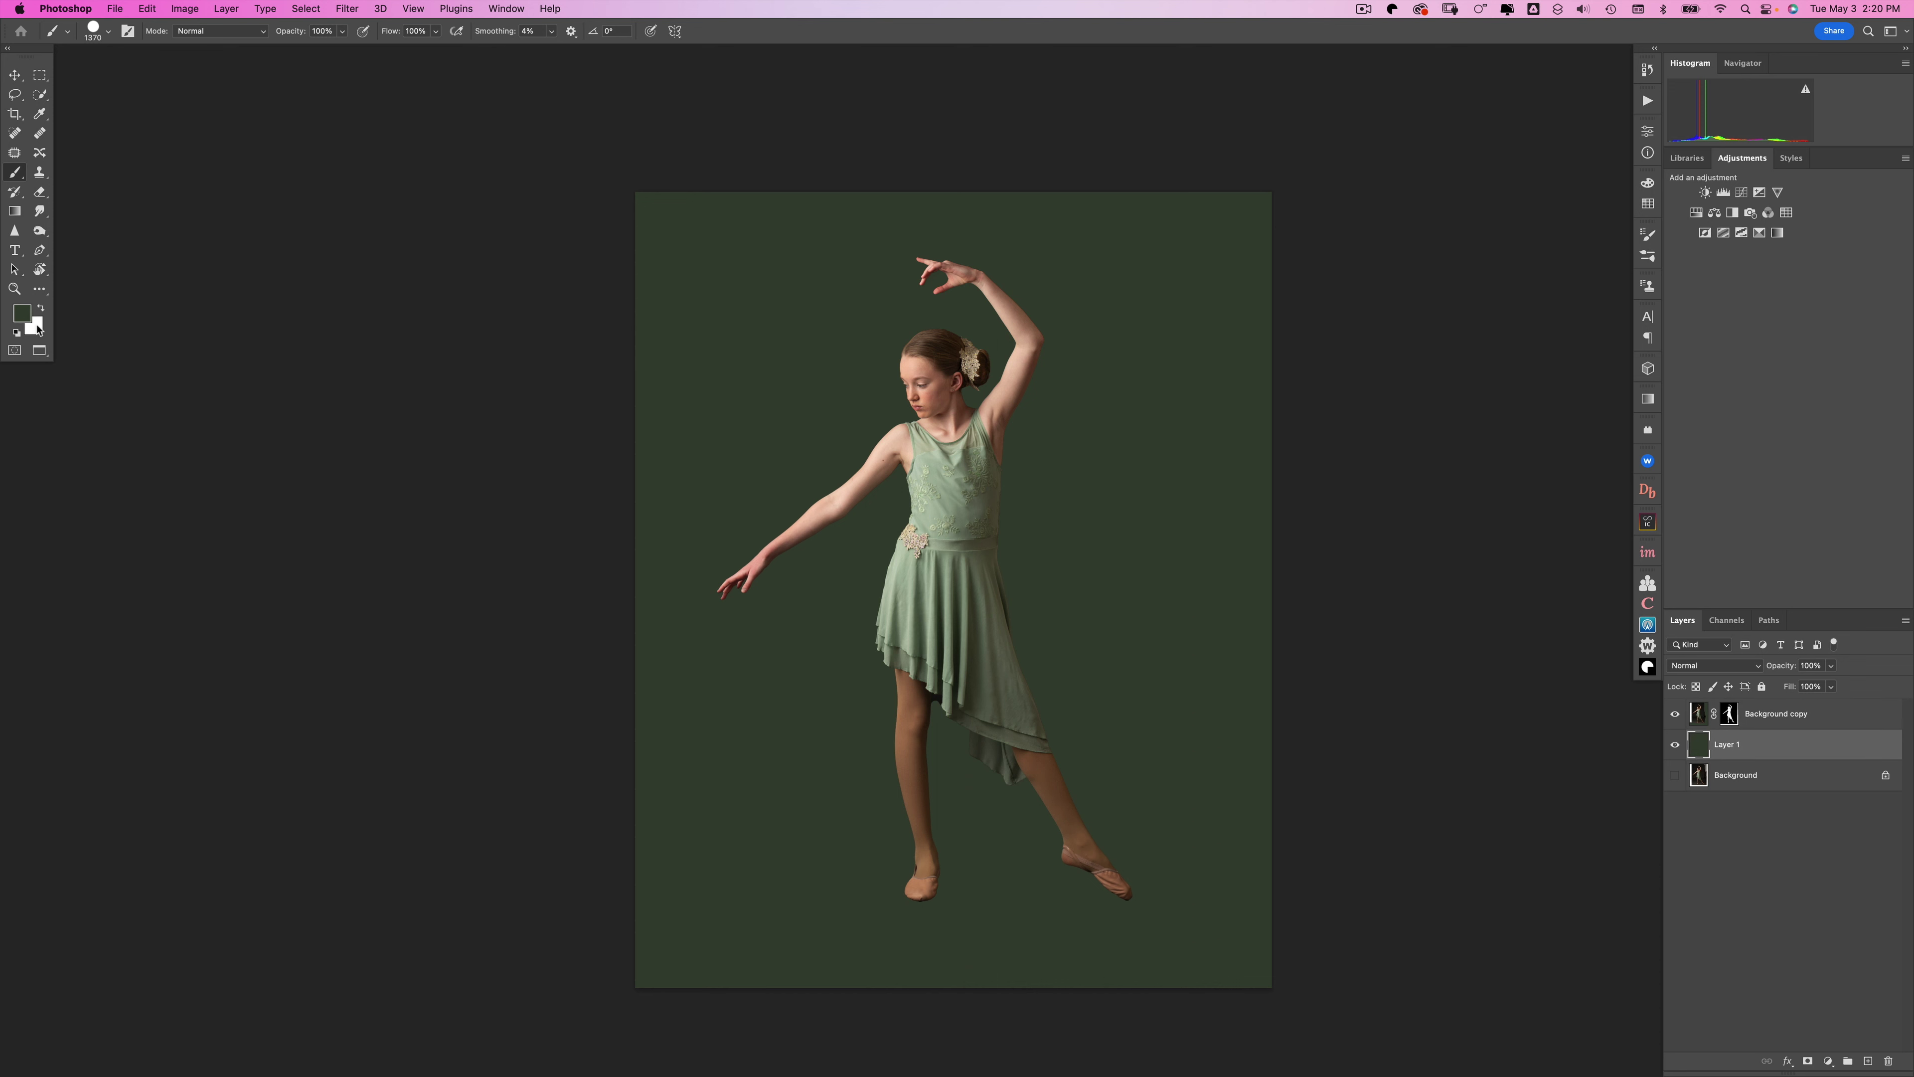
pyautogui.click(22, 312)
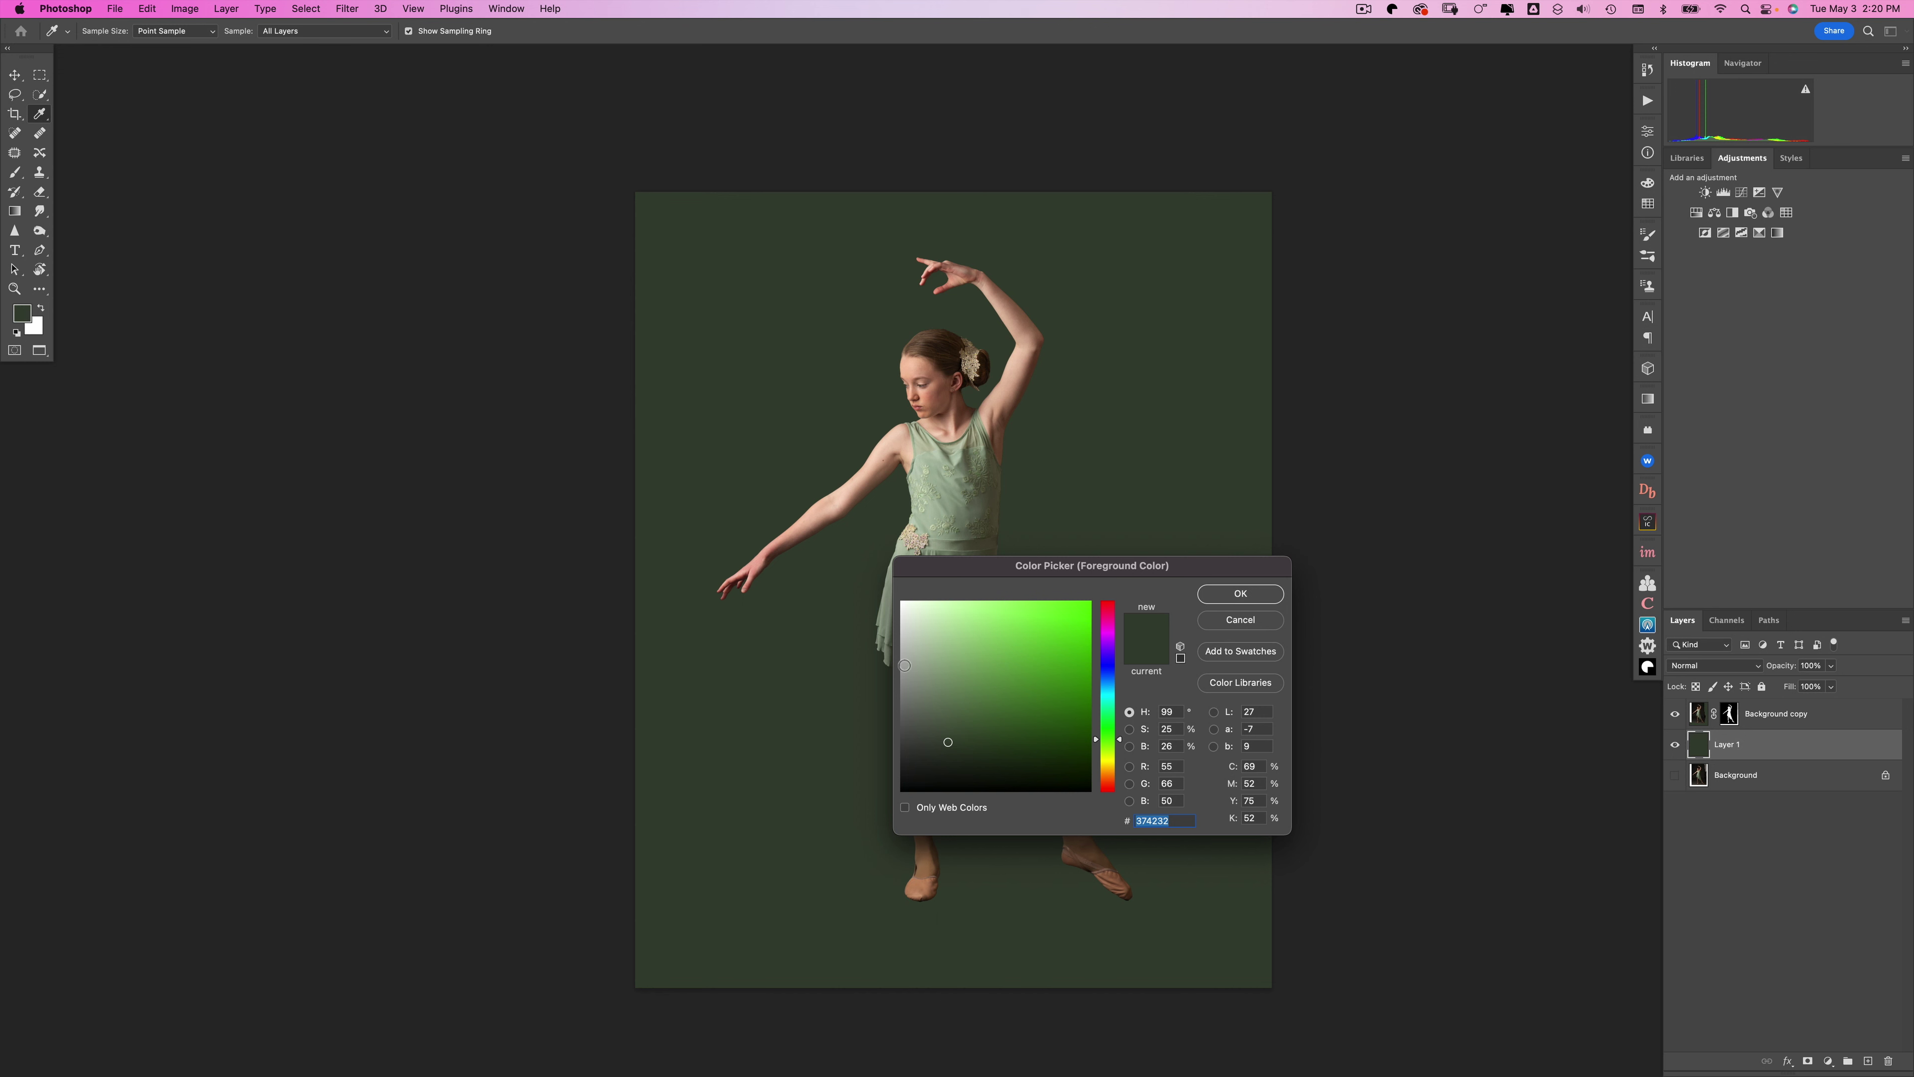
pyautogui.click(952, 743)
pyautogui.moveTo(952, 743); pyautogui.dragTo(949, 755)
pyautogui.click(1209, 594)
pyautogui.press('b')
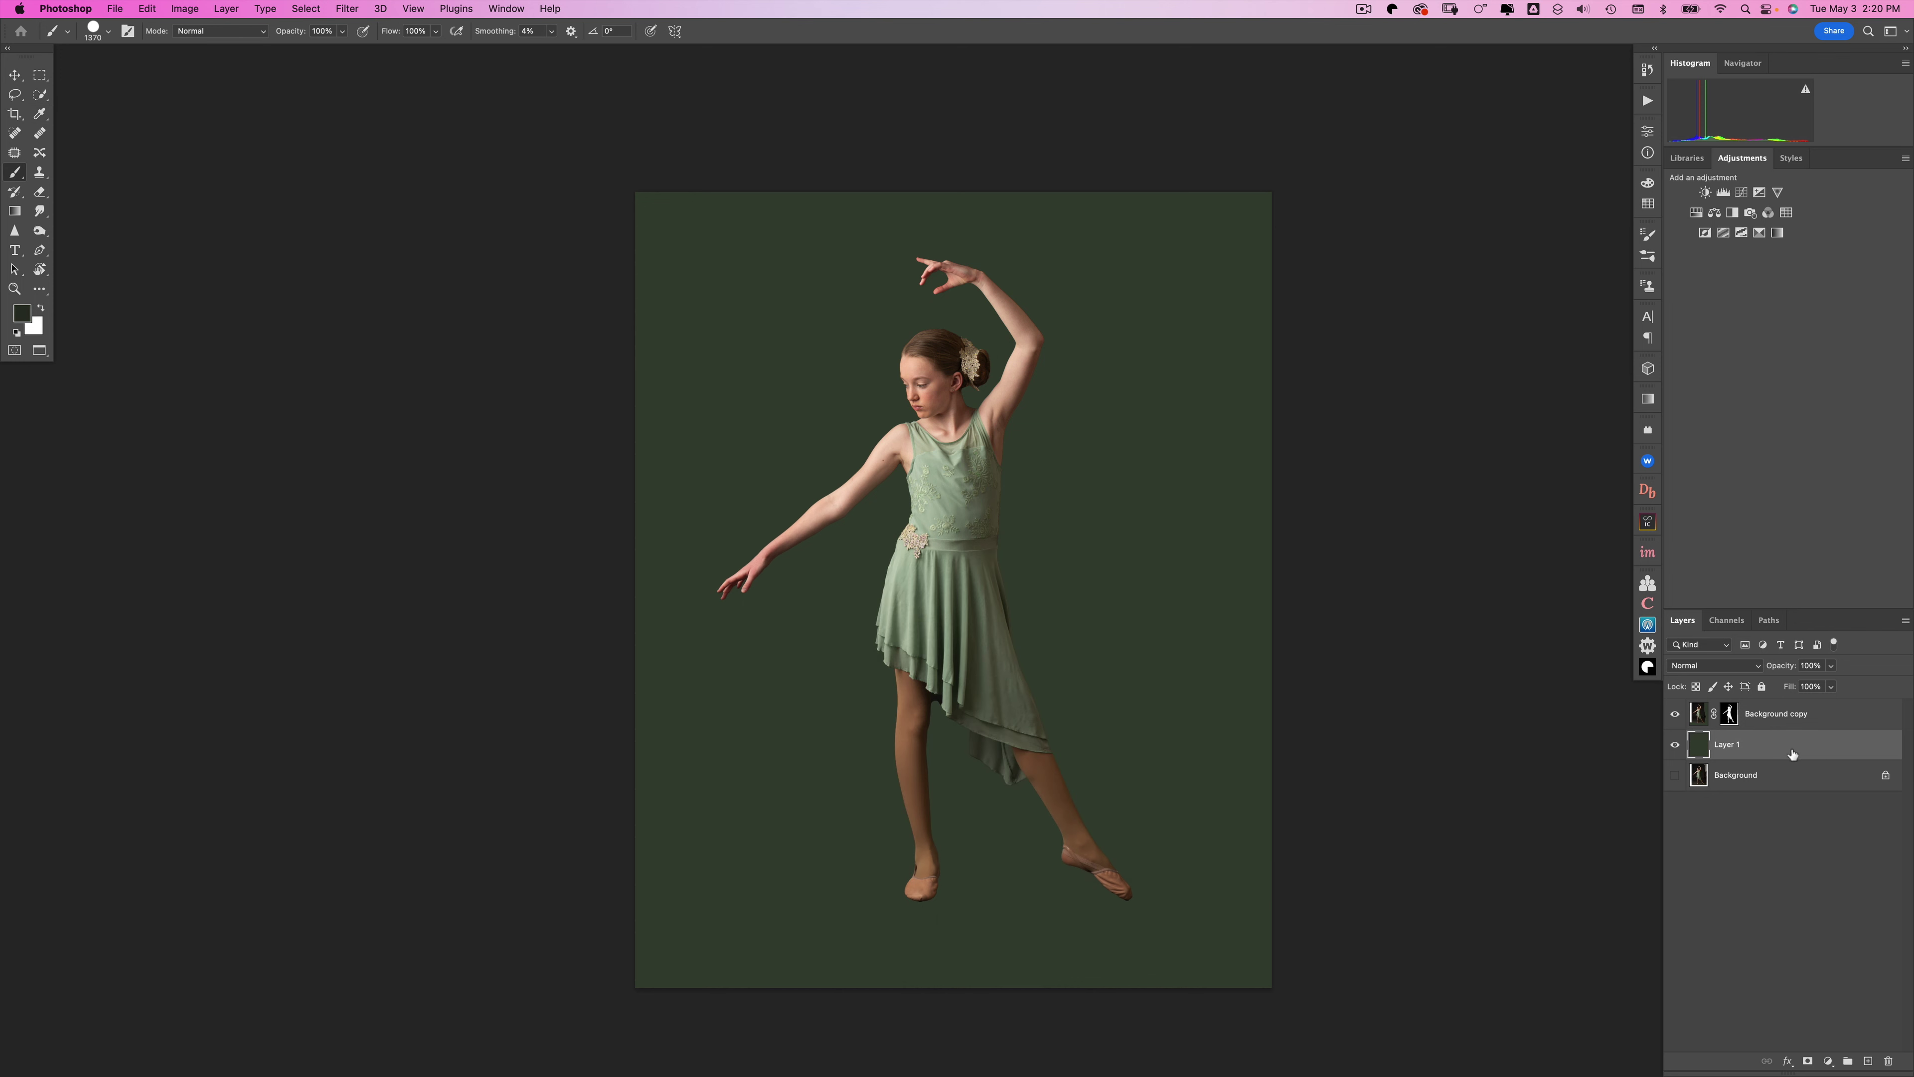
pyautogui.hotkey('alt', 'BackSpace')
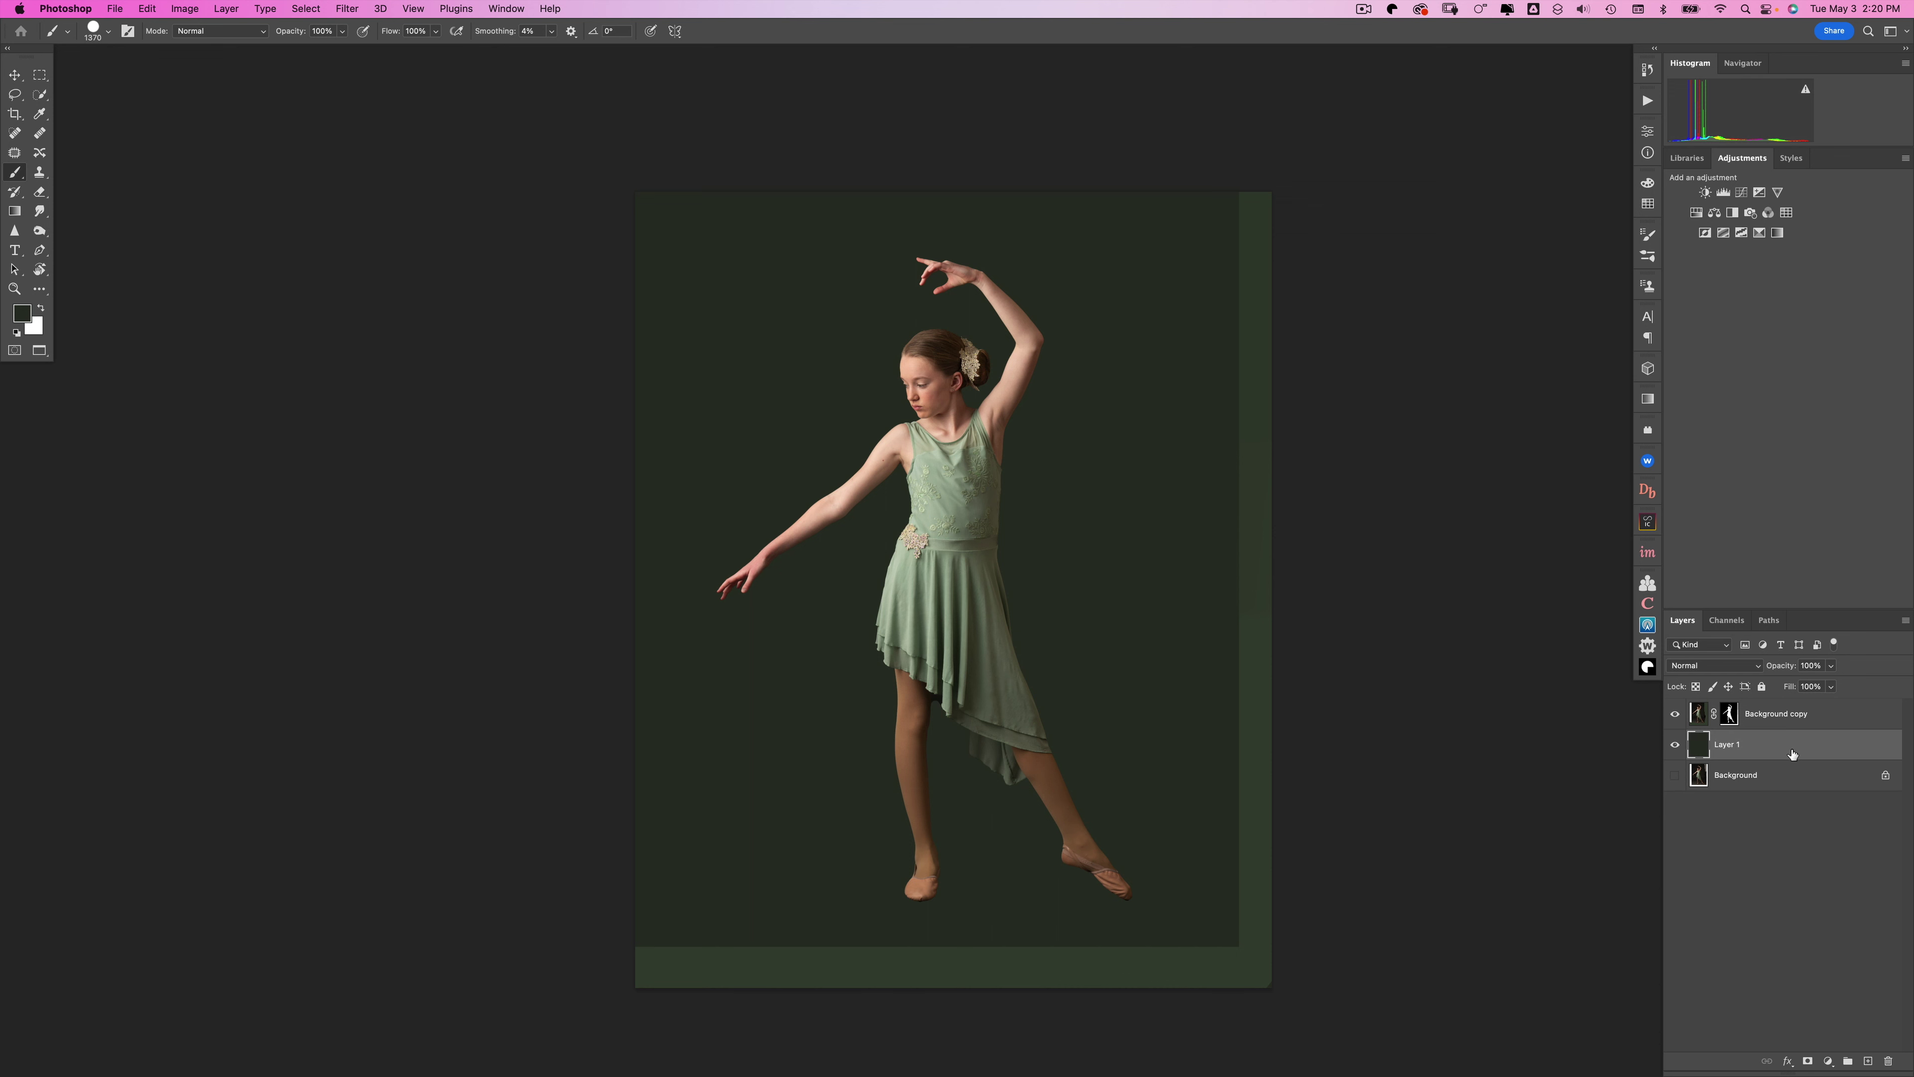
# - Prepare a gradient with the dark green as background color and a light green sampled from the dress as foreground color
pyautogui.press('g')
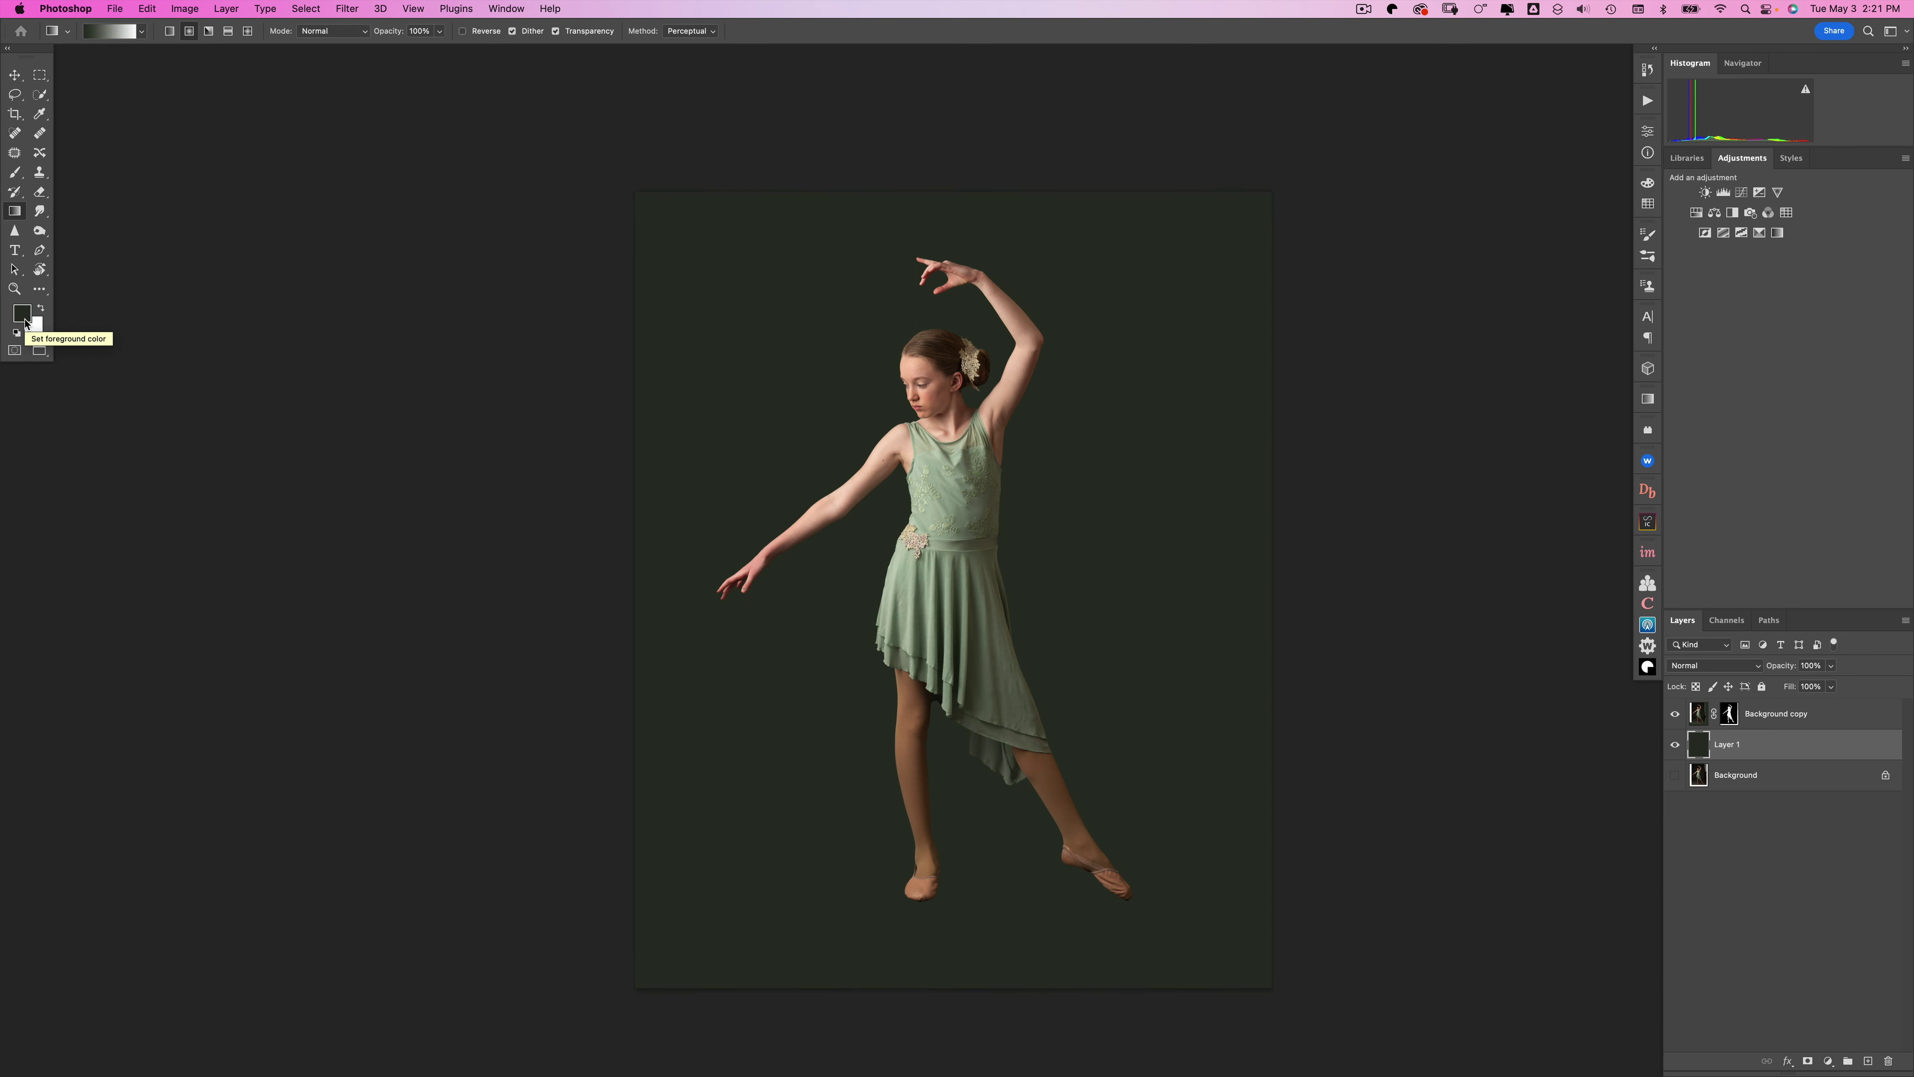
pyautogui.press('x')
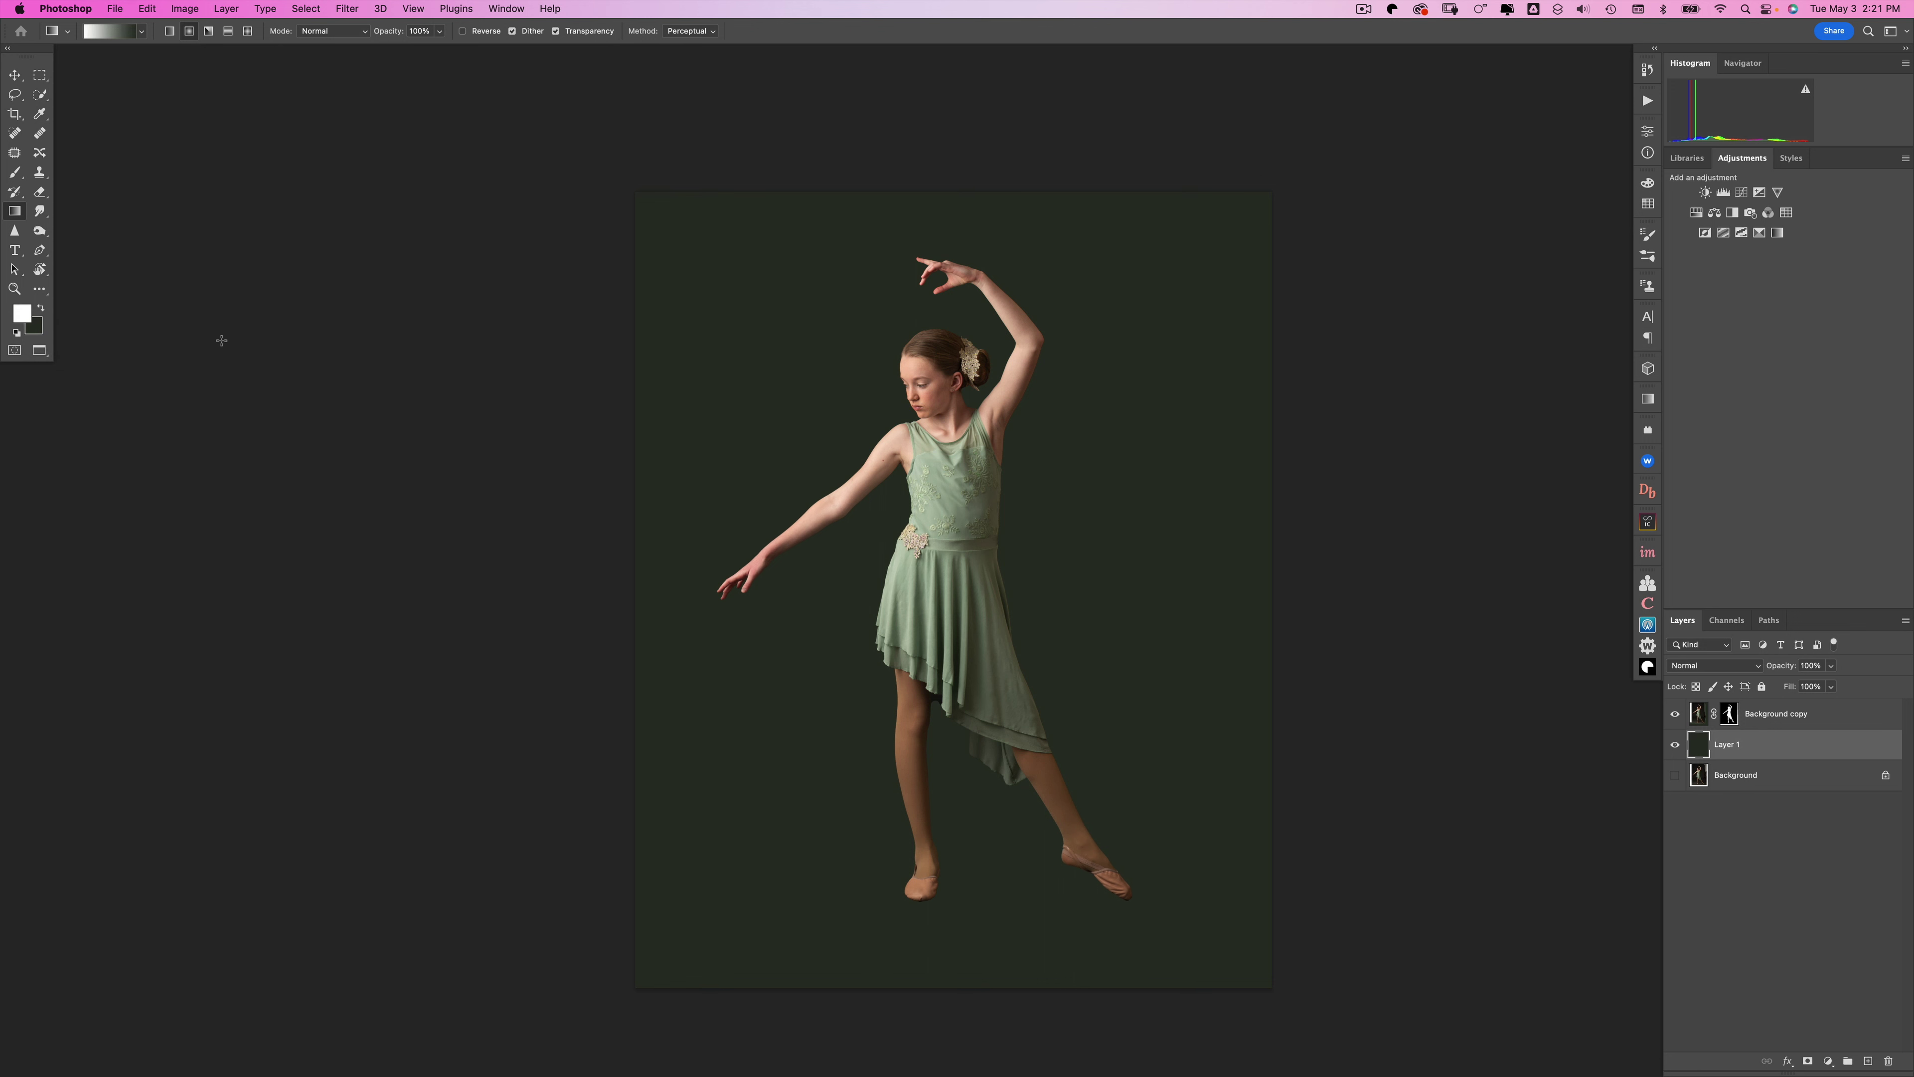
pyautogui.keyDown('alt'); pyautogui.click(933, 516); pyautogui.keyUp('alt')
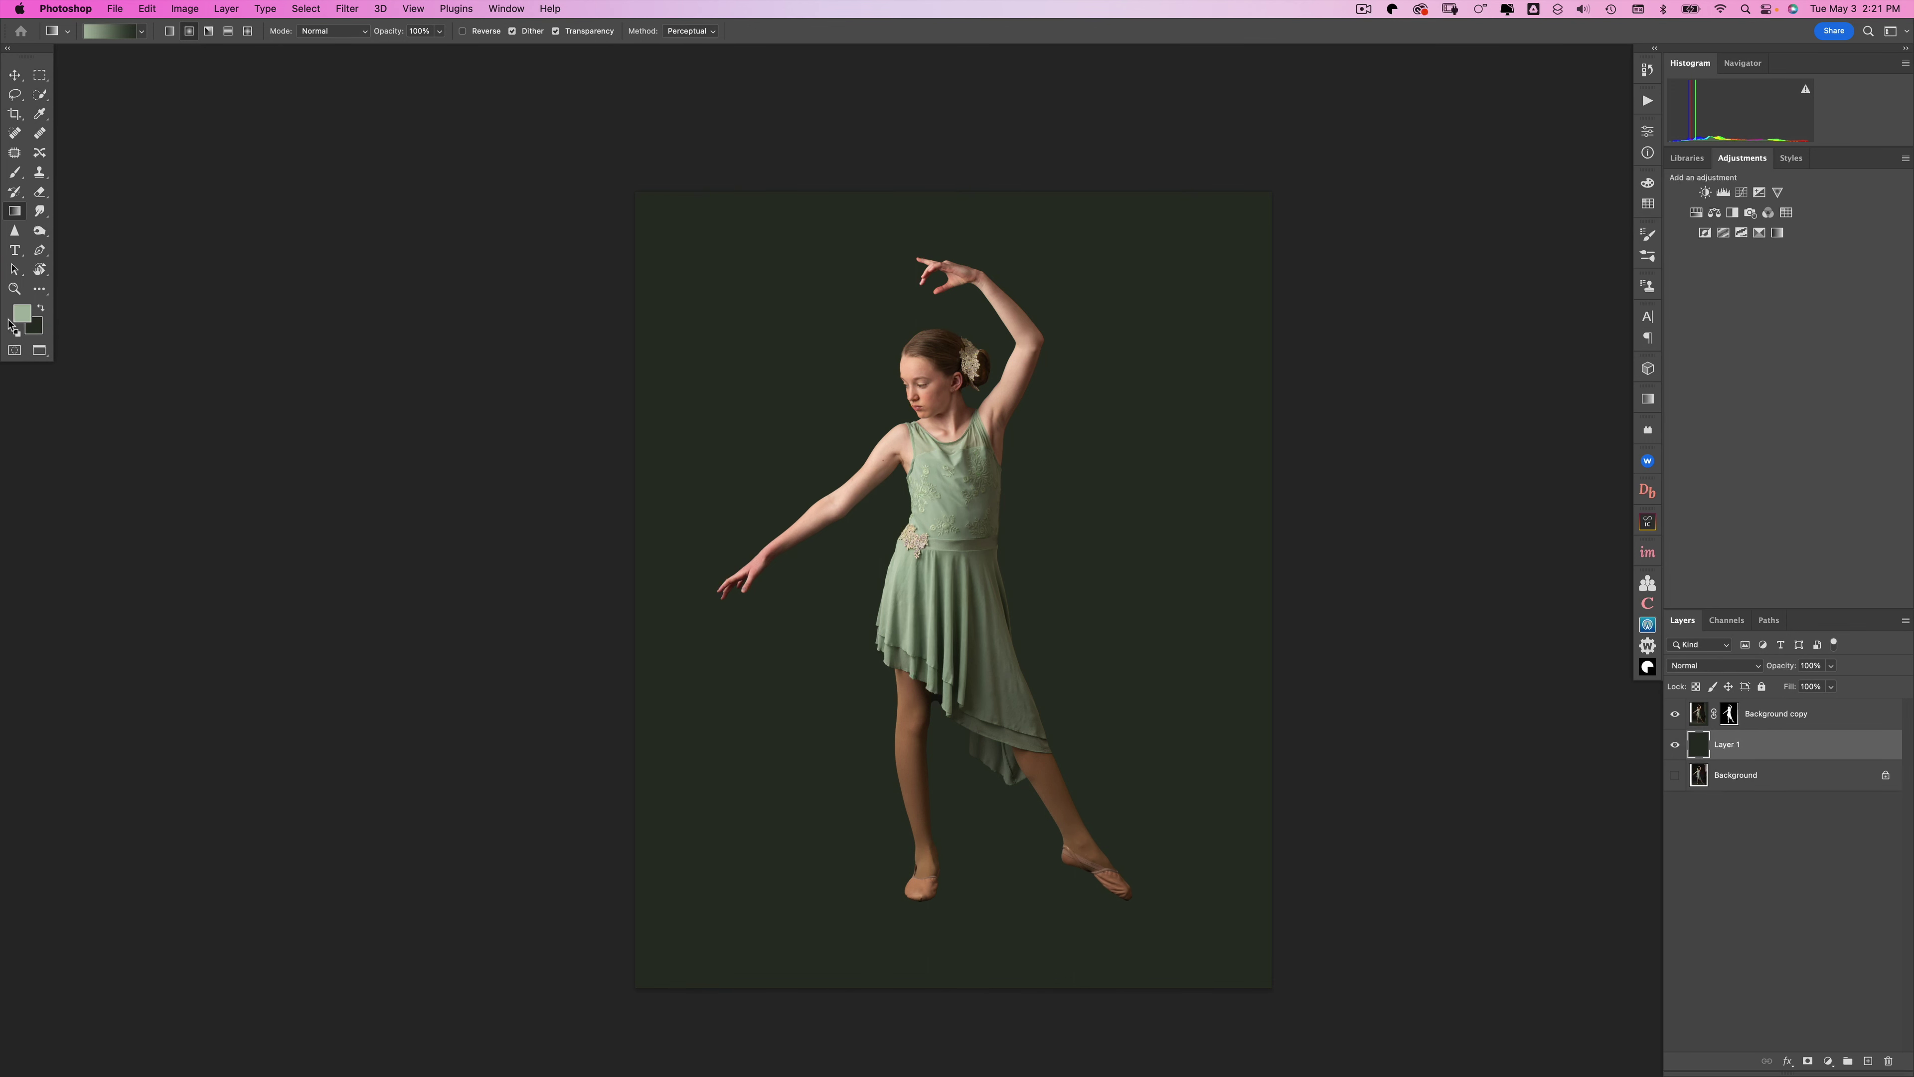